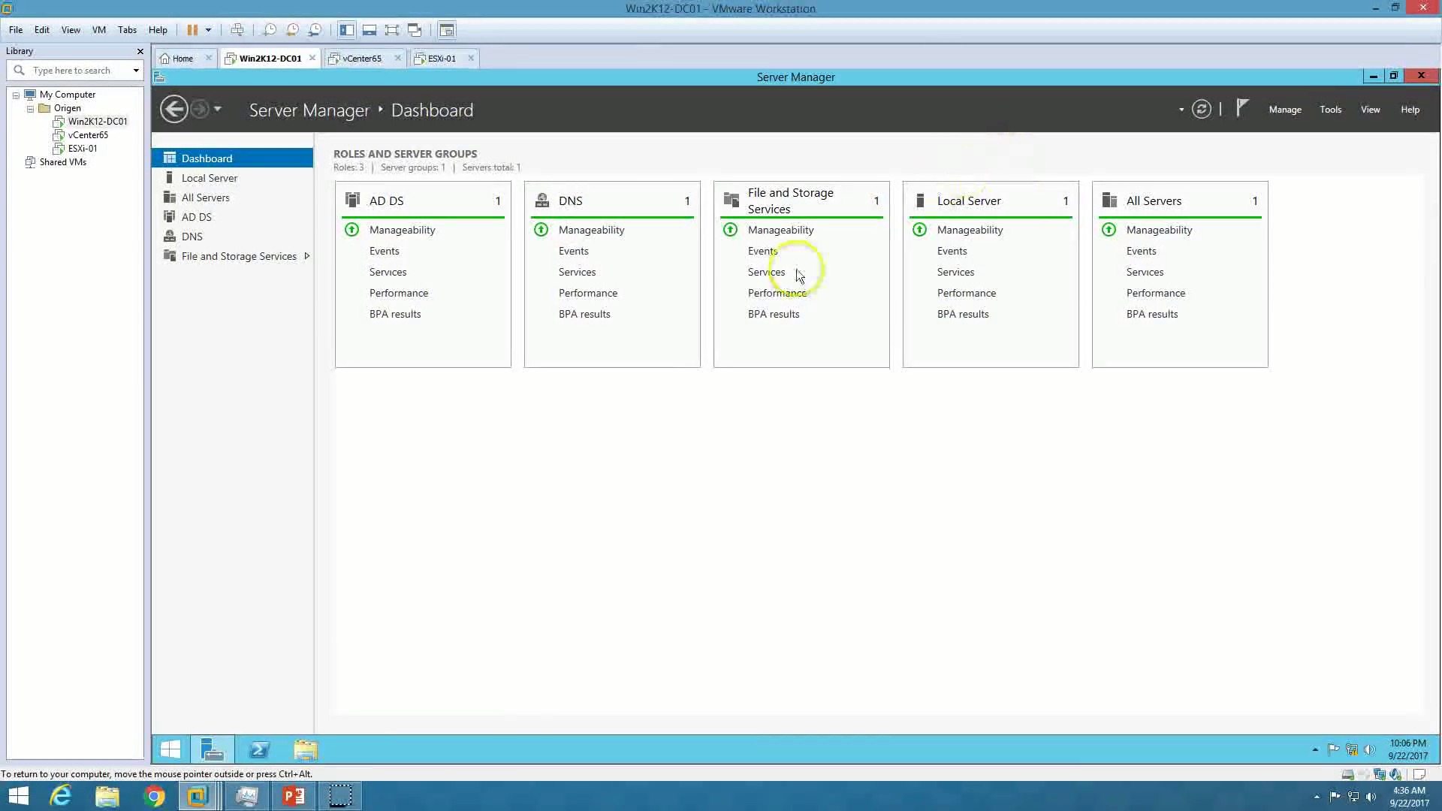
Advance the presentation to the 'Demo Environment' slide.
click(292, 796)
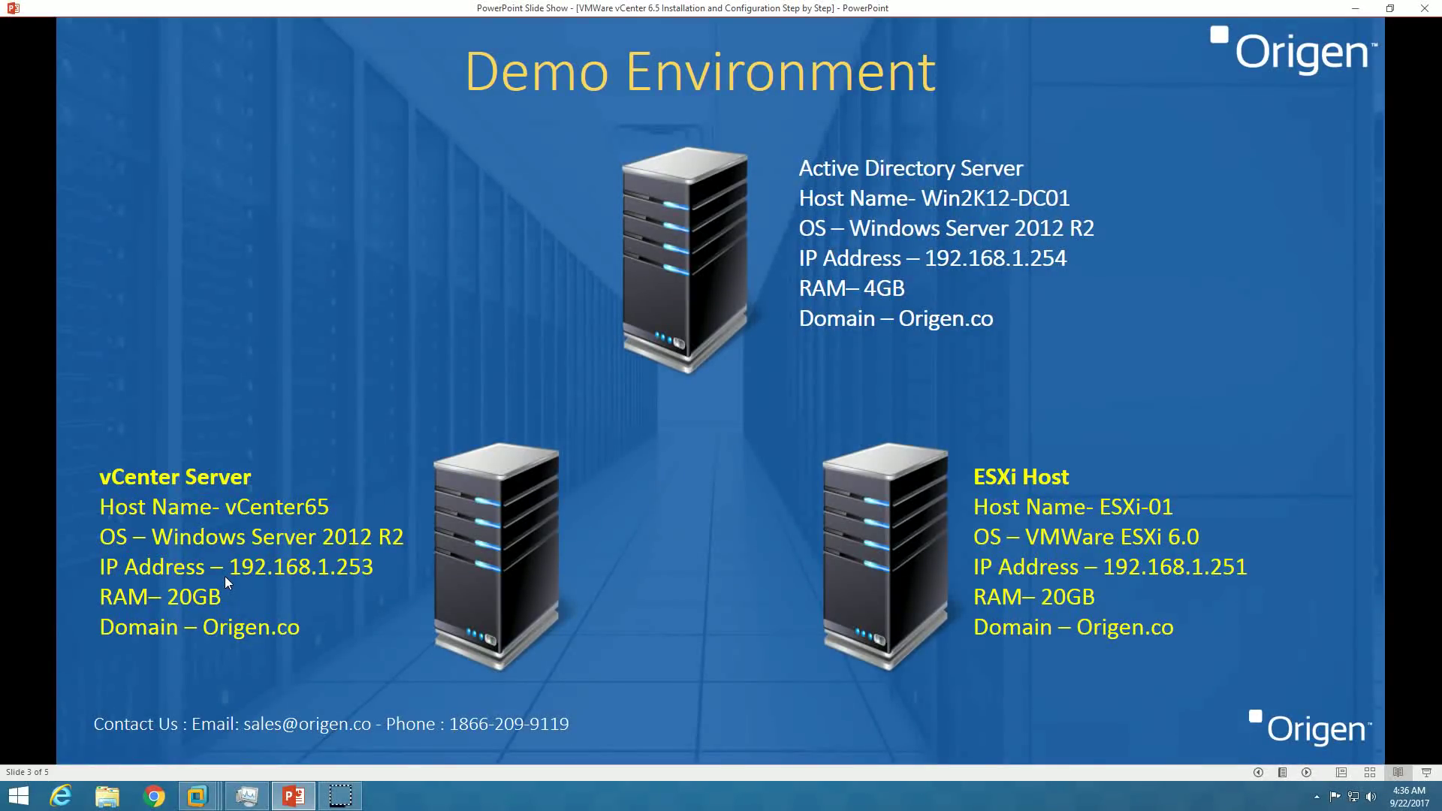
On the vCenter65 VM, go to the Server Manager dashboard and open This PC.
click(297, 795)
click(362, 58)
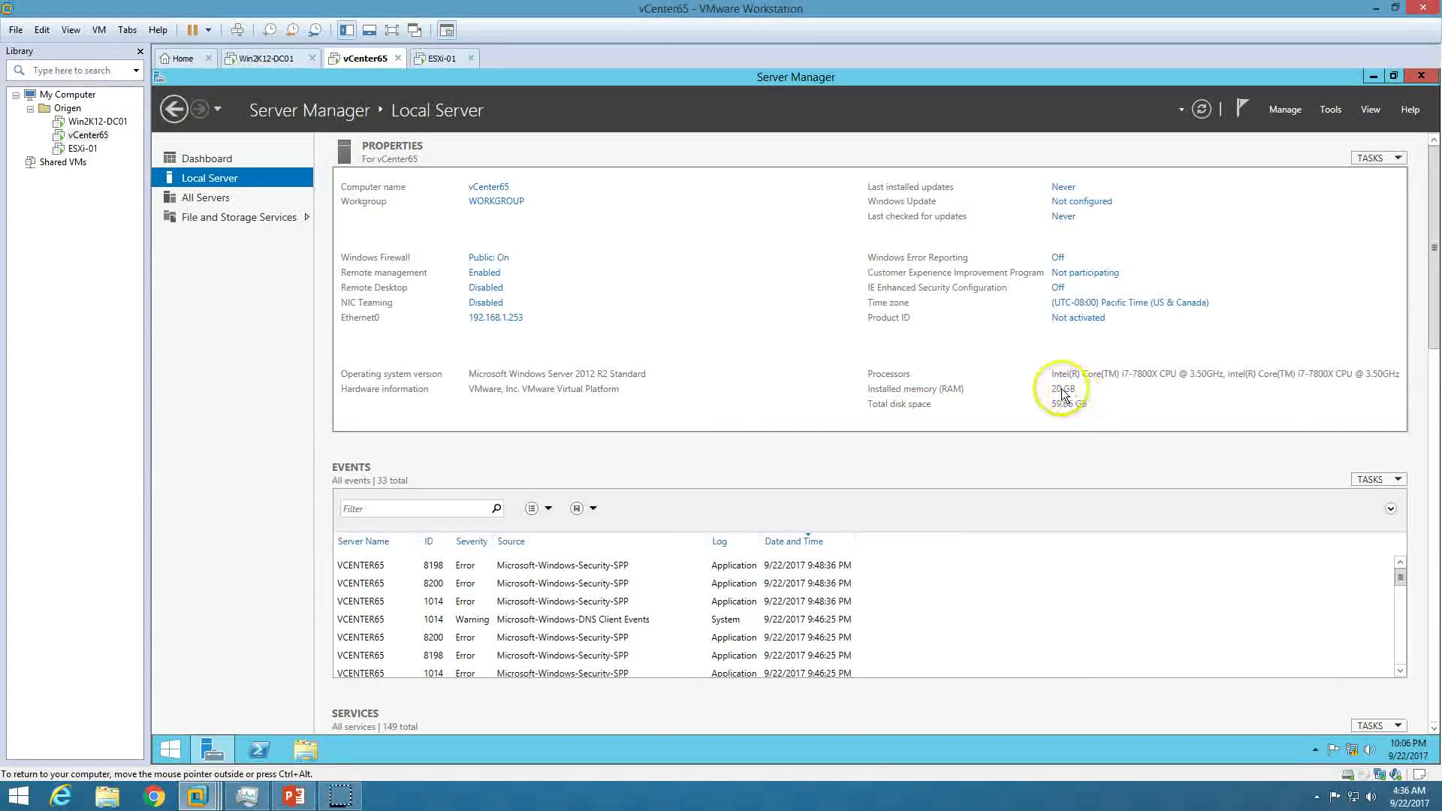
click(205, 158)
key(super+e)
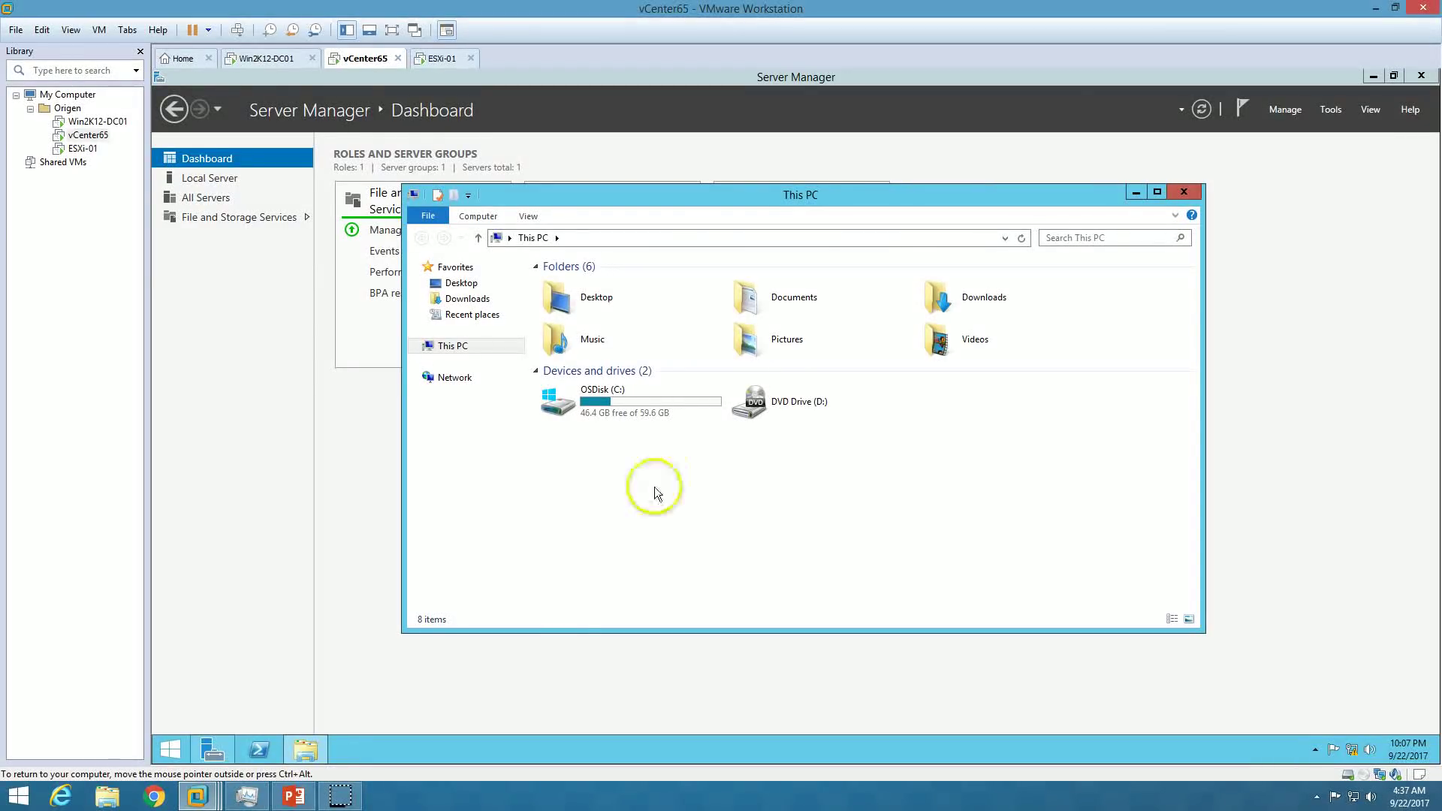
Glance at the Demo Environment slide, then bring up the ESXi-01 host console.
click(295, 796)
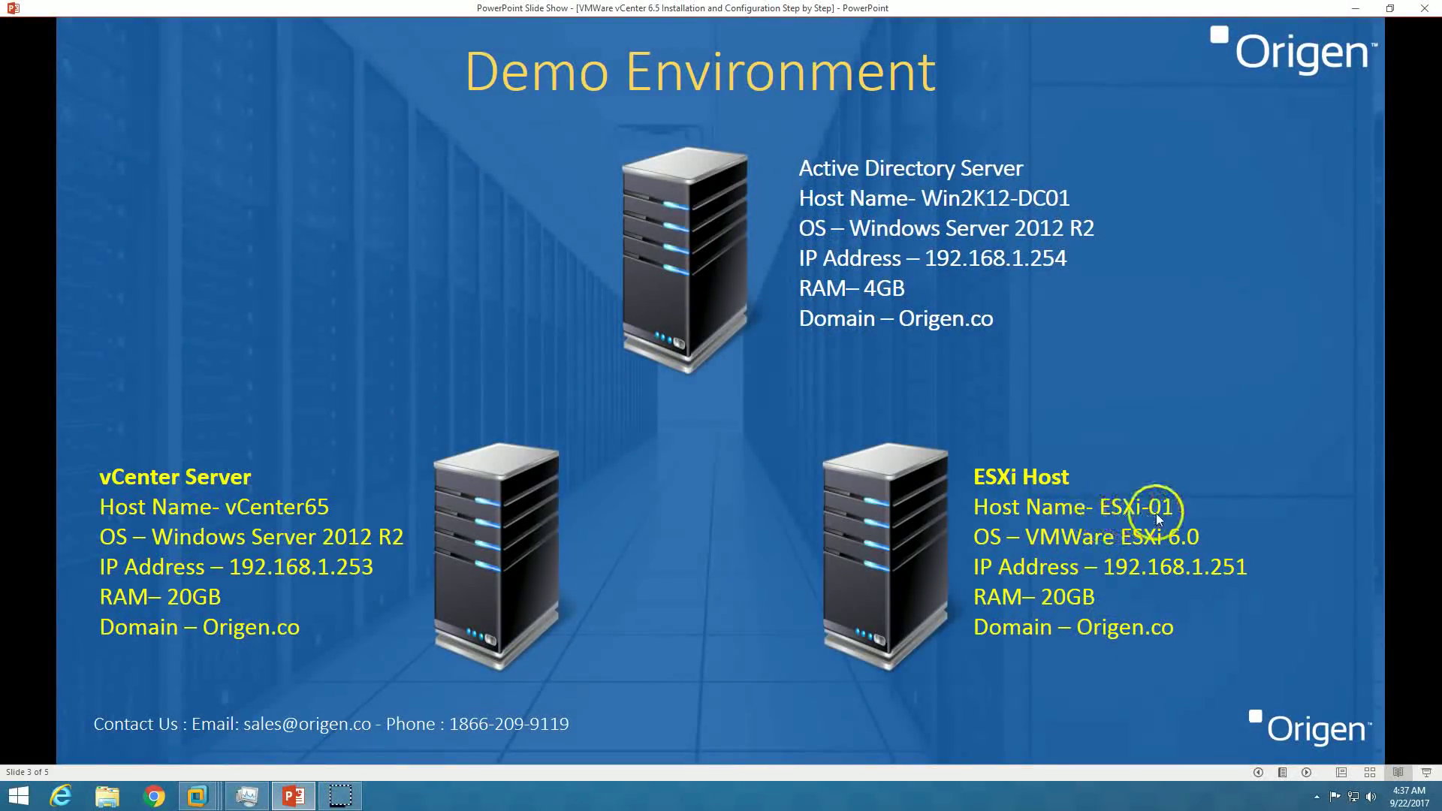
click(283, 795)
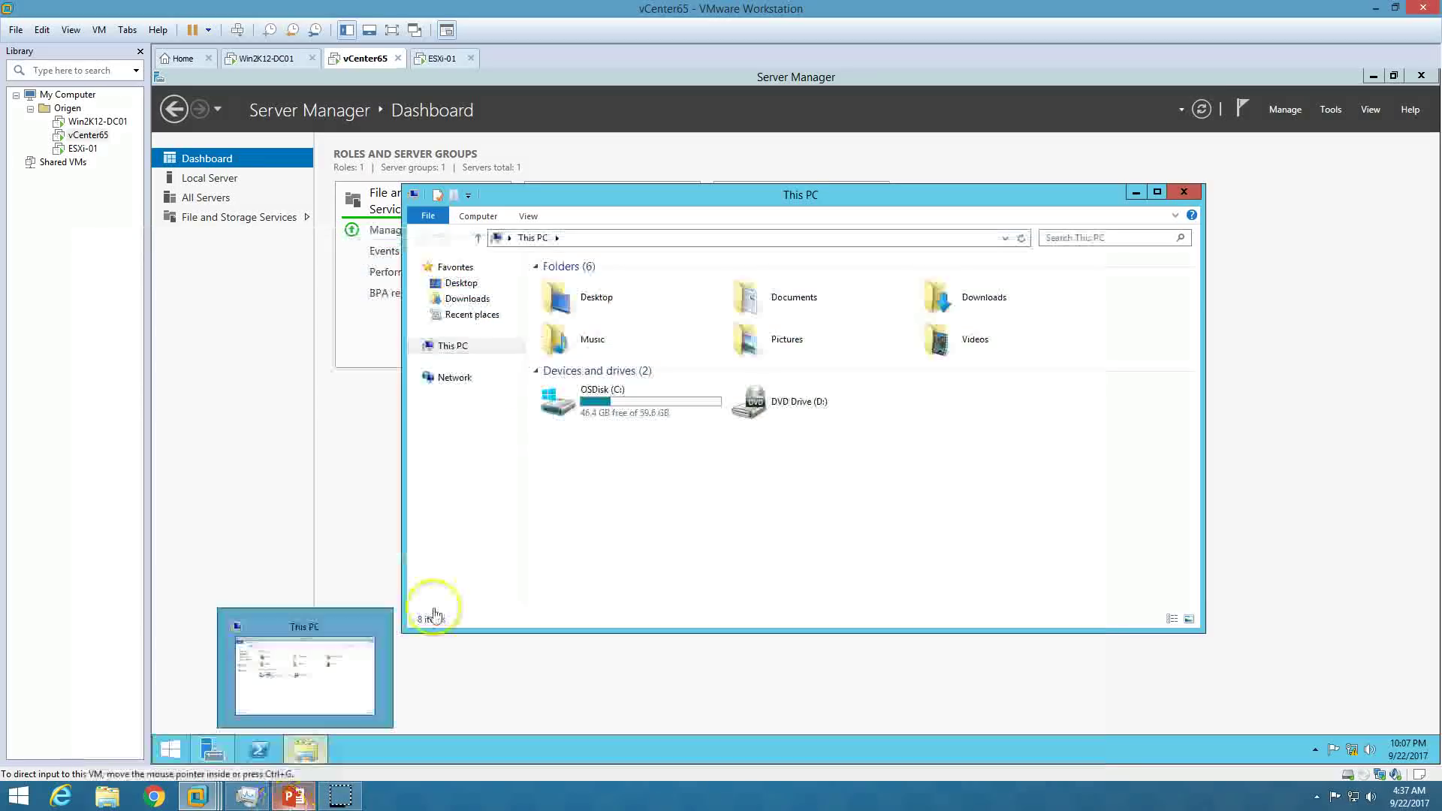
click(436, 61)
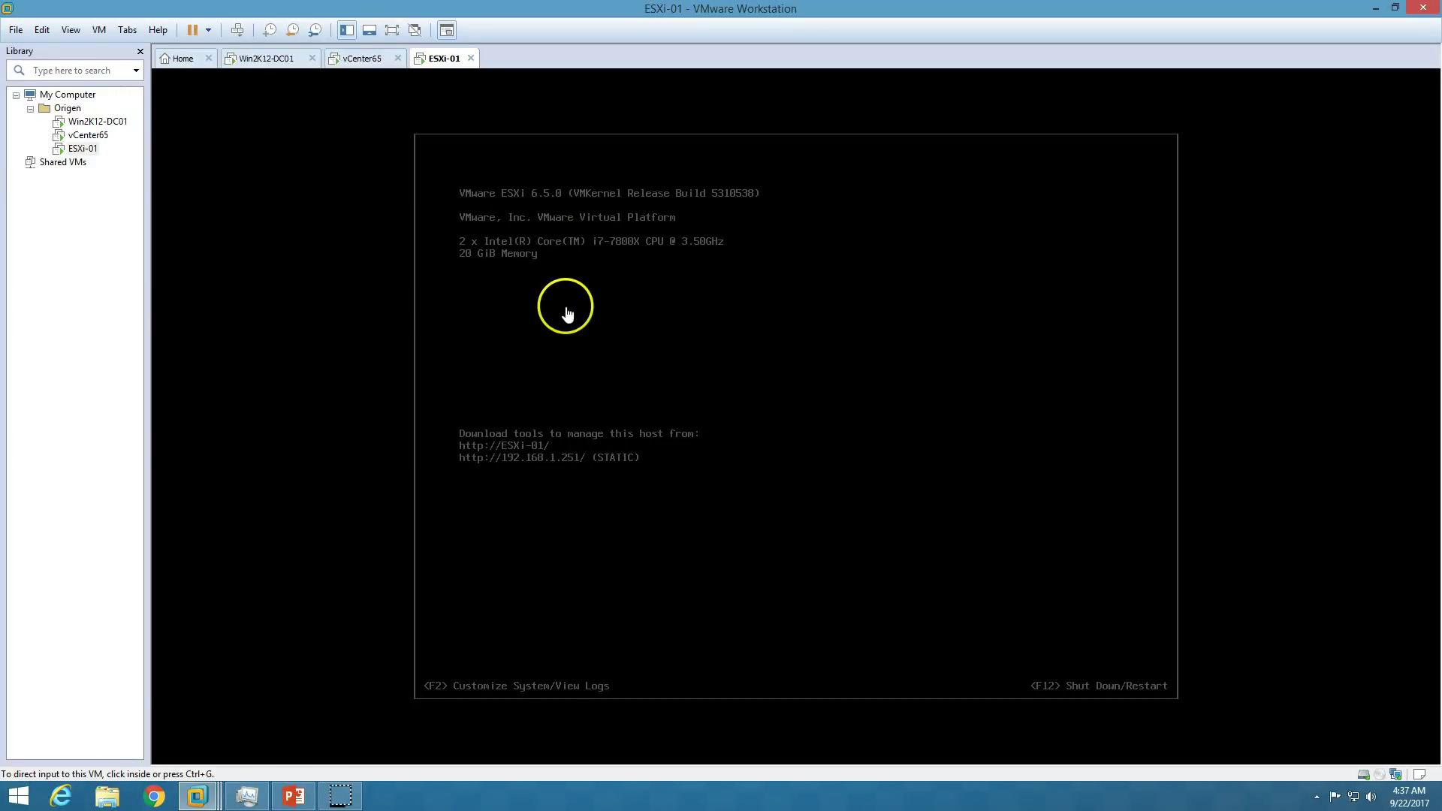
Log in to ESXi-01's system customization screen with the root password.
click(369, 59)
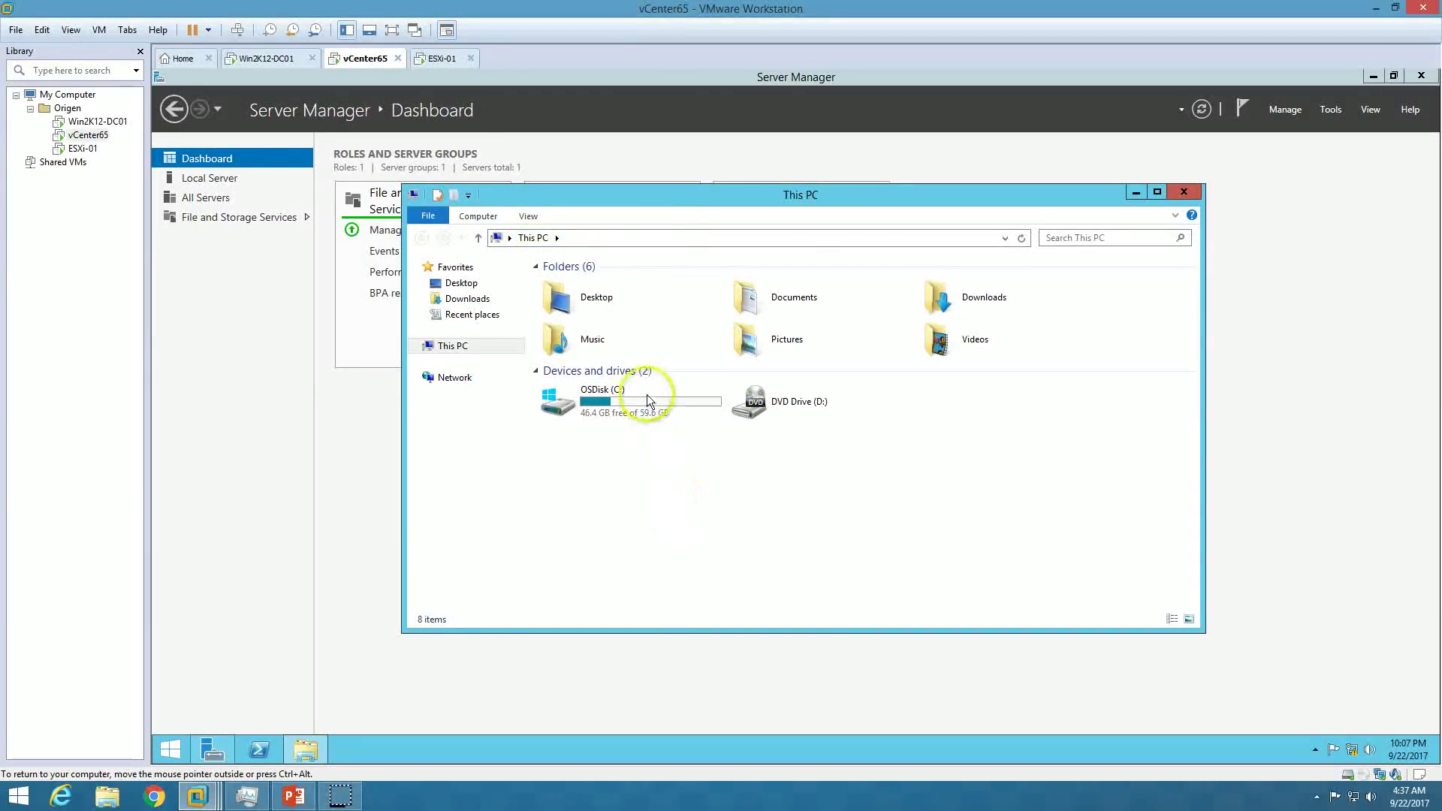
click(442, 58)
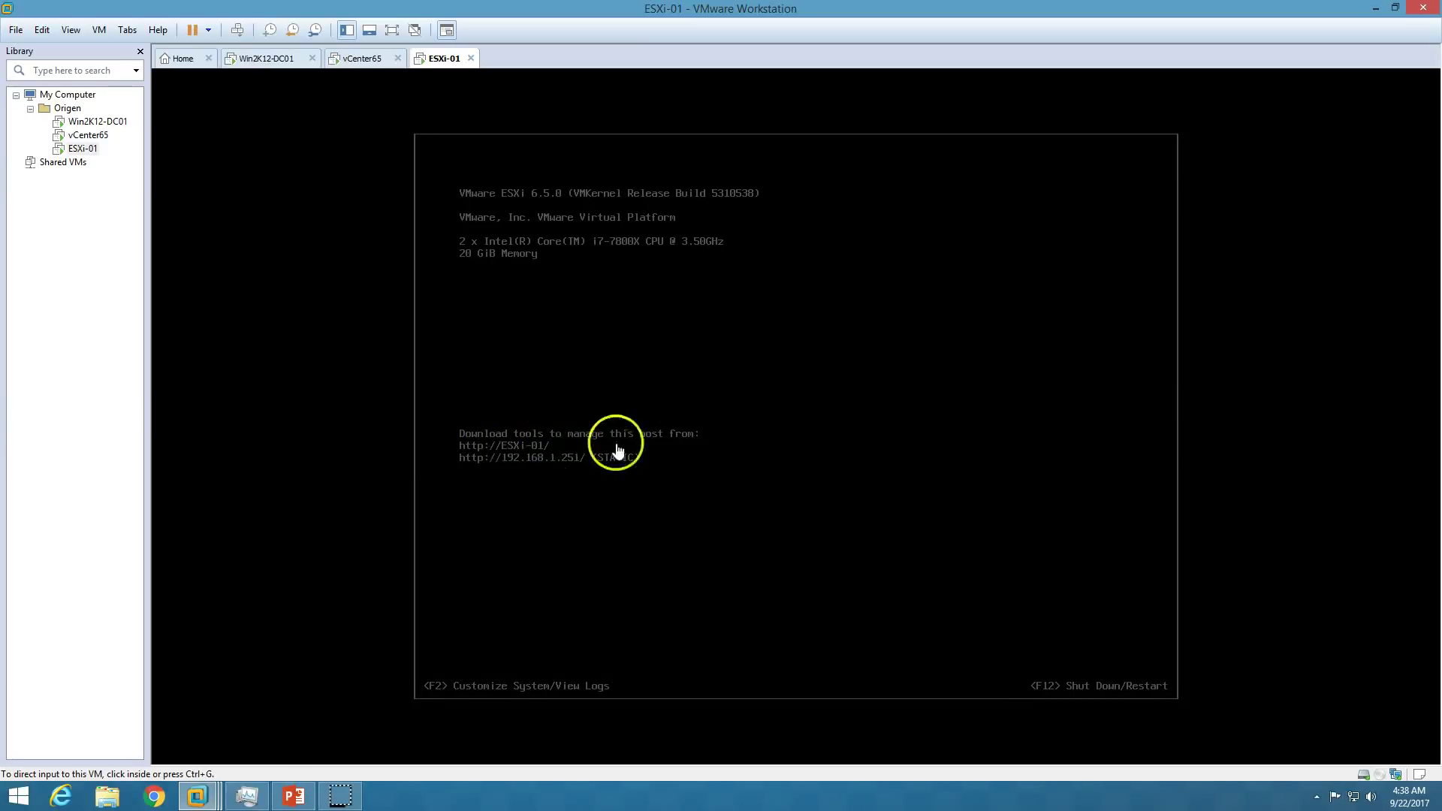
click(750, 369)
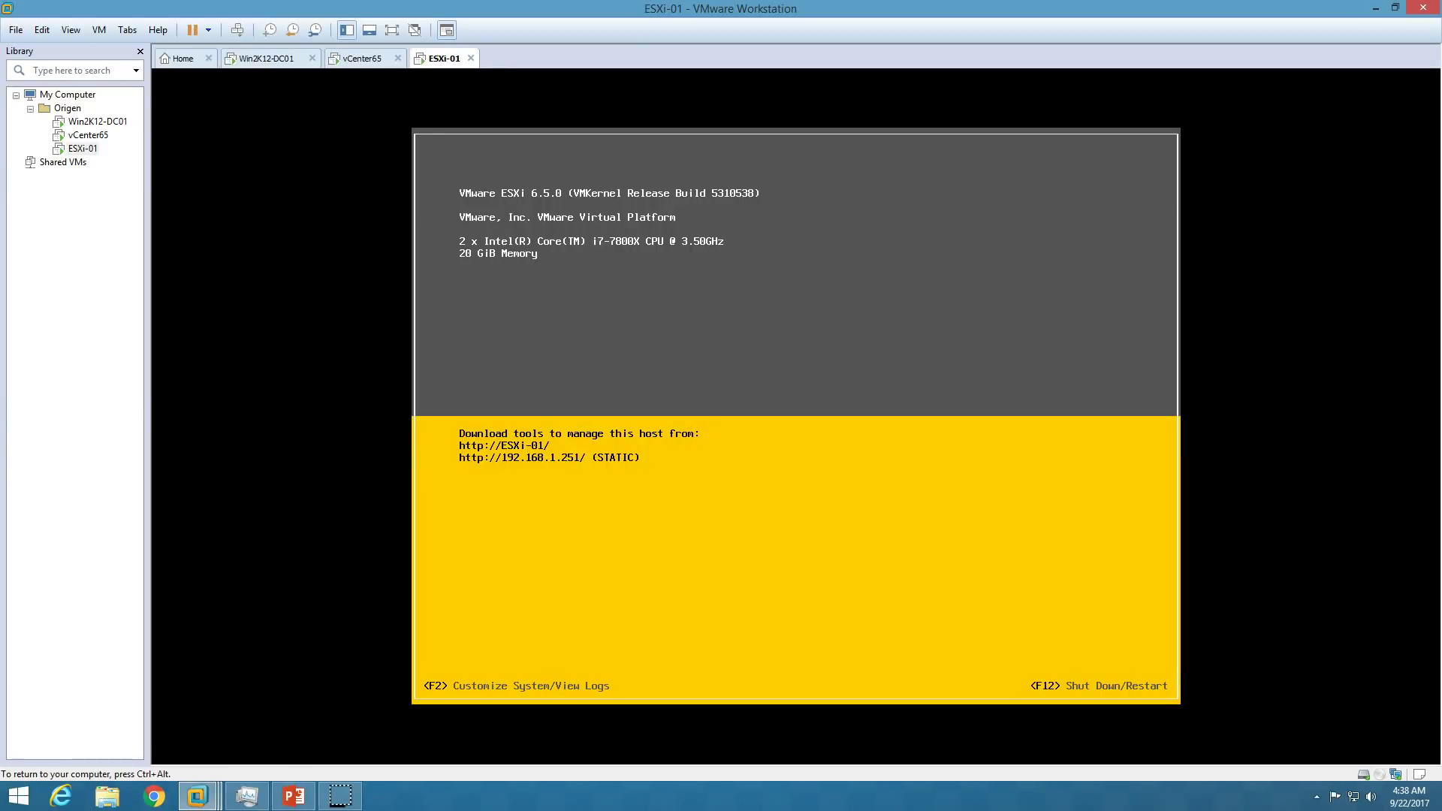
key(F2)
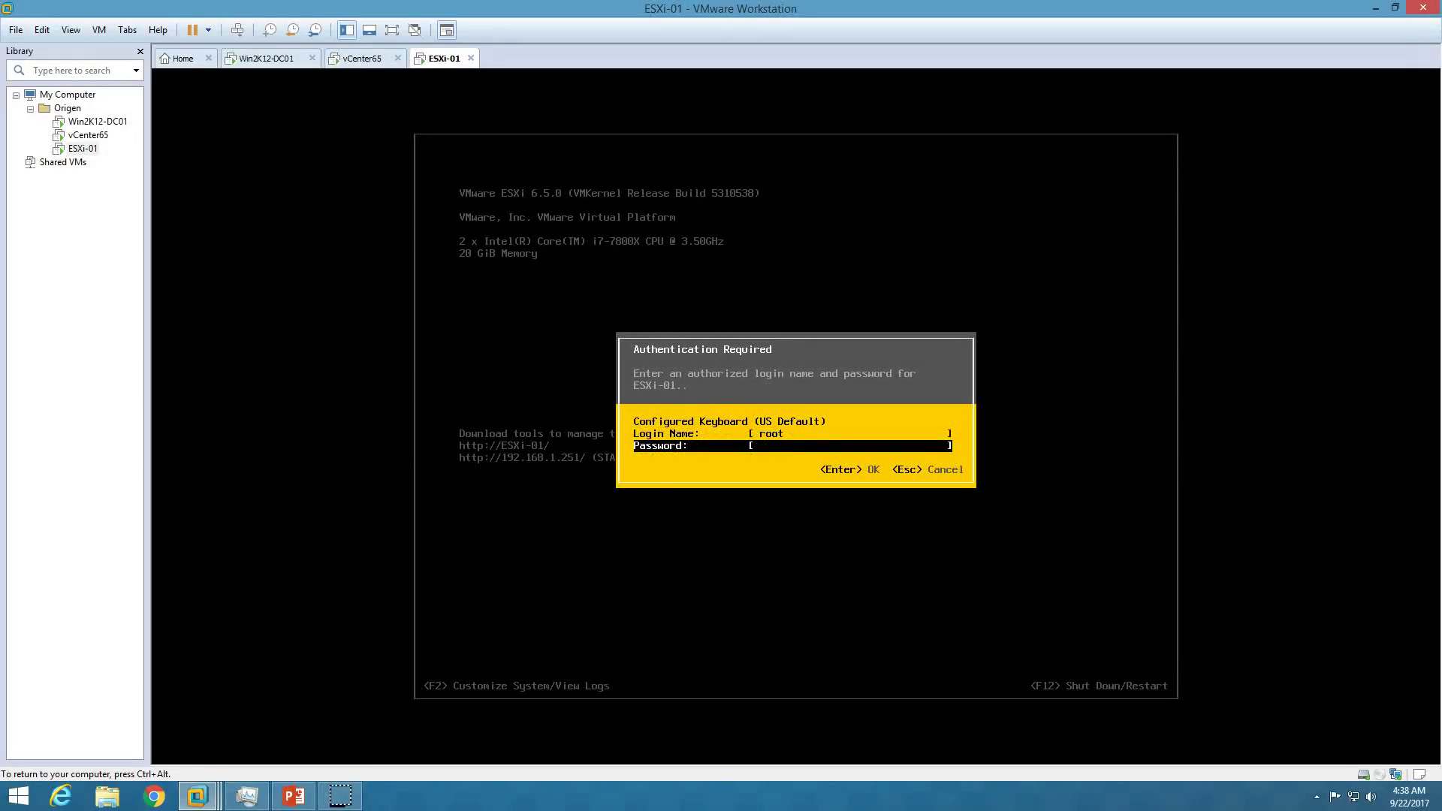
key(Return)
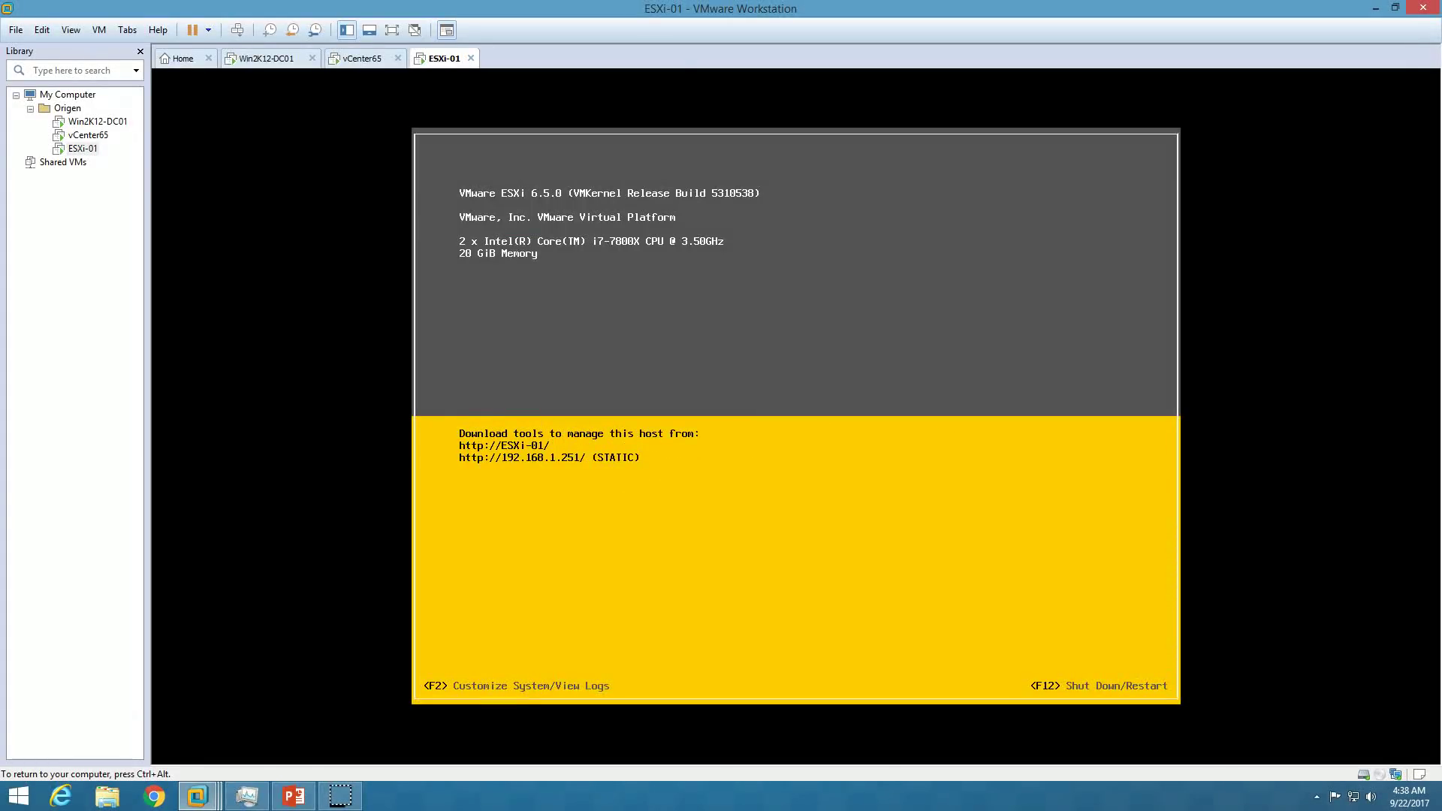
Log out of ESXi system customization and return to the Demo Environment slide.
key(ctrl+alt)
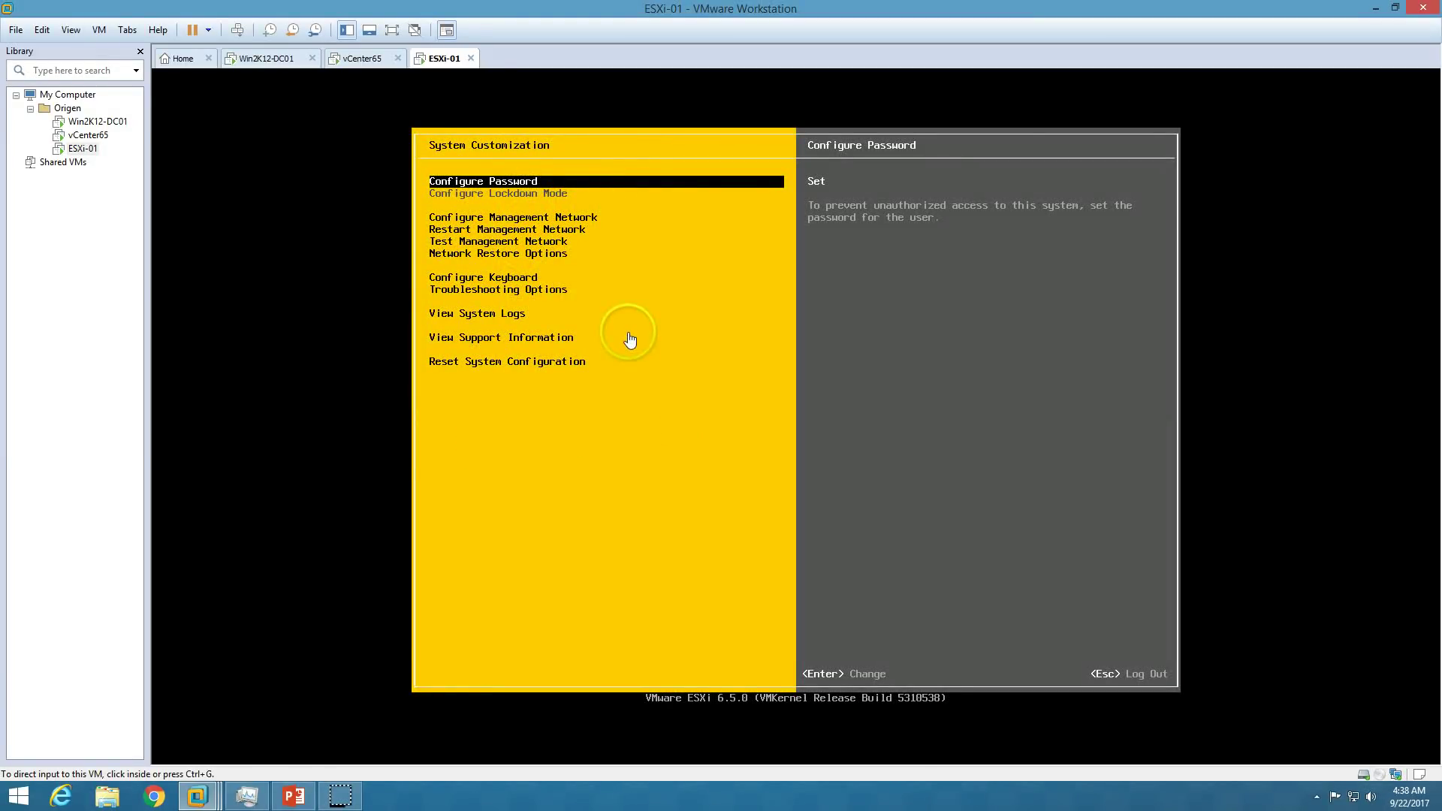
click(575, 239)
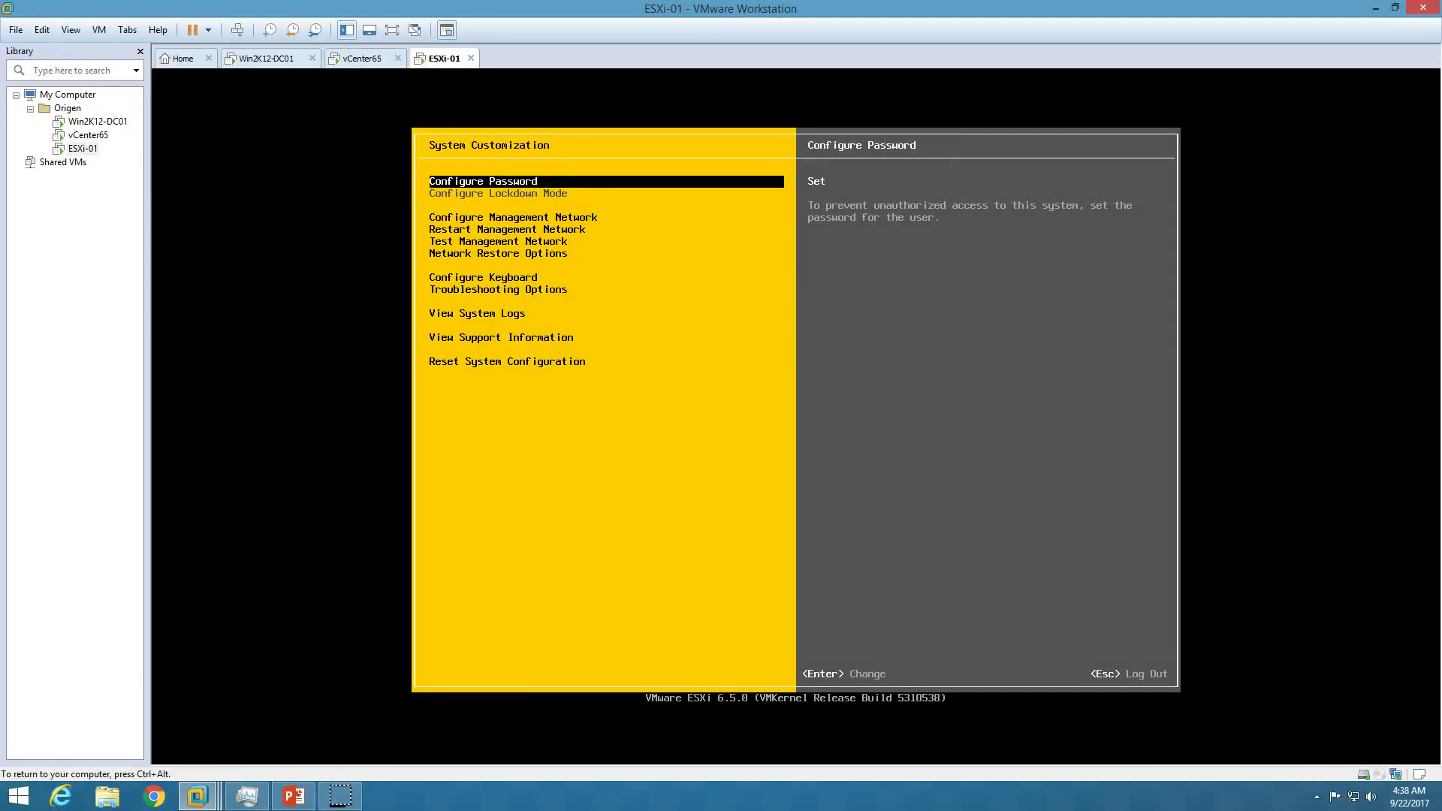
key(Escape)
key(ctrl+alt)
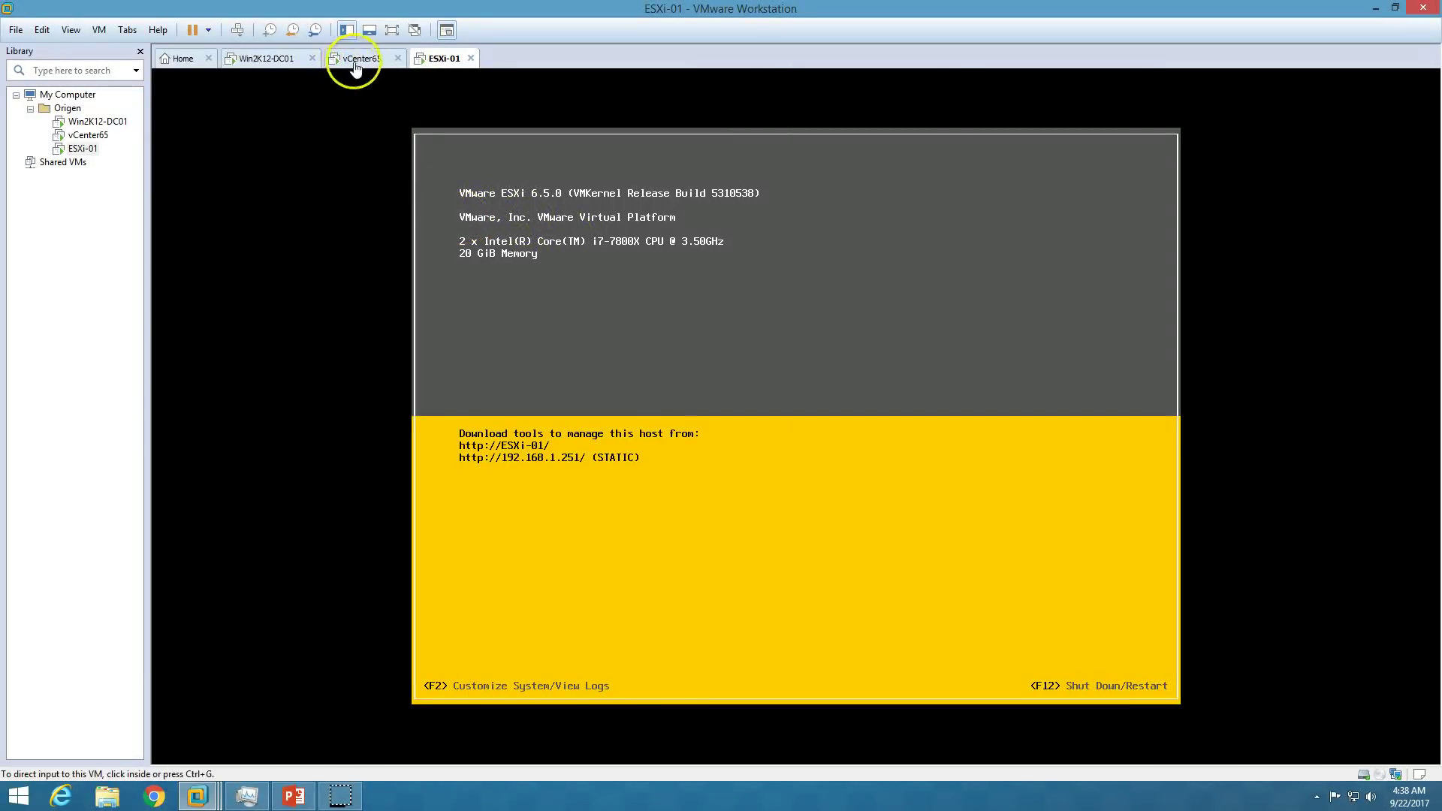
click(361, 58)
click(292, 796)
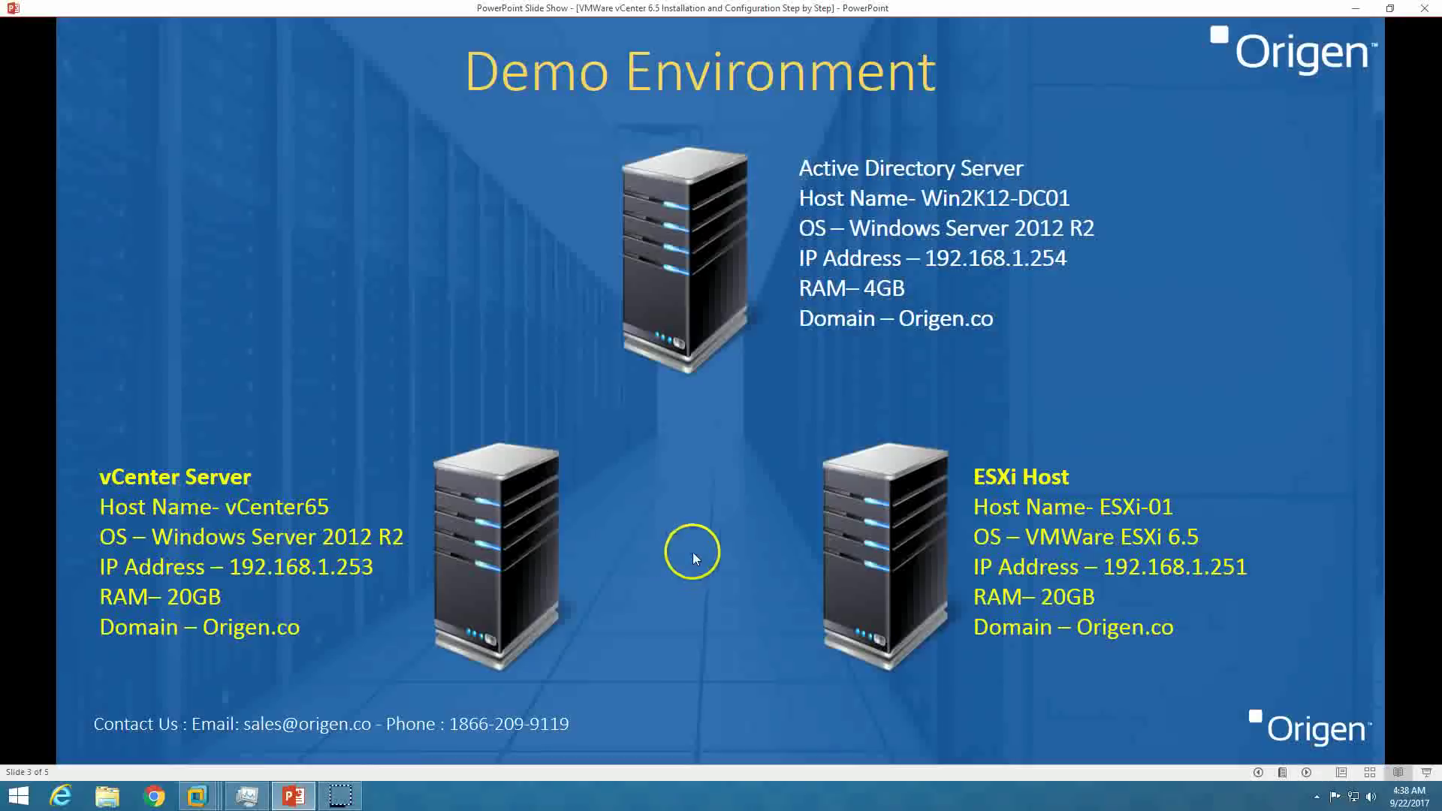
Advance to the installation steps slide, then close vCenter65's This PC window.
click(1223, 685)
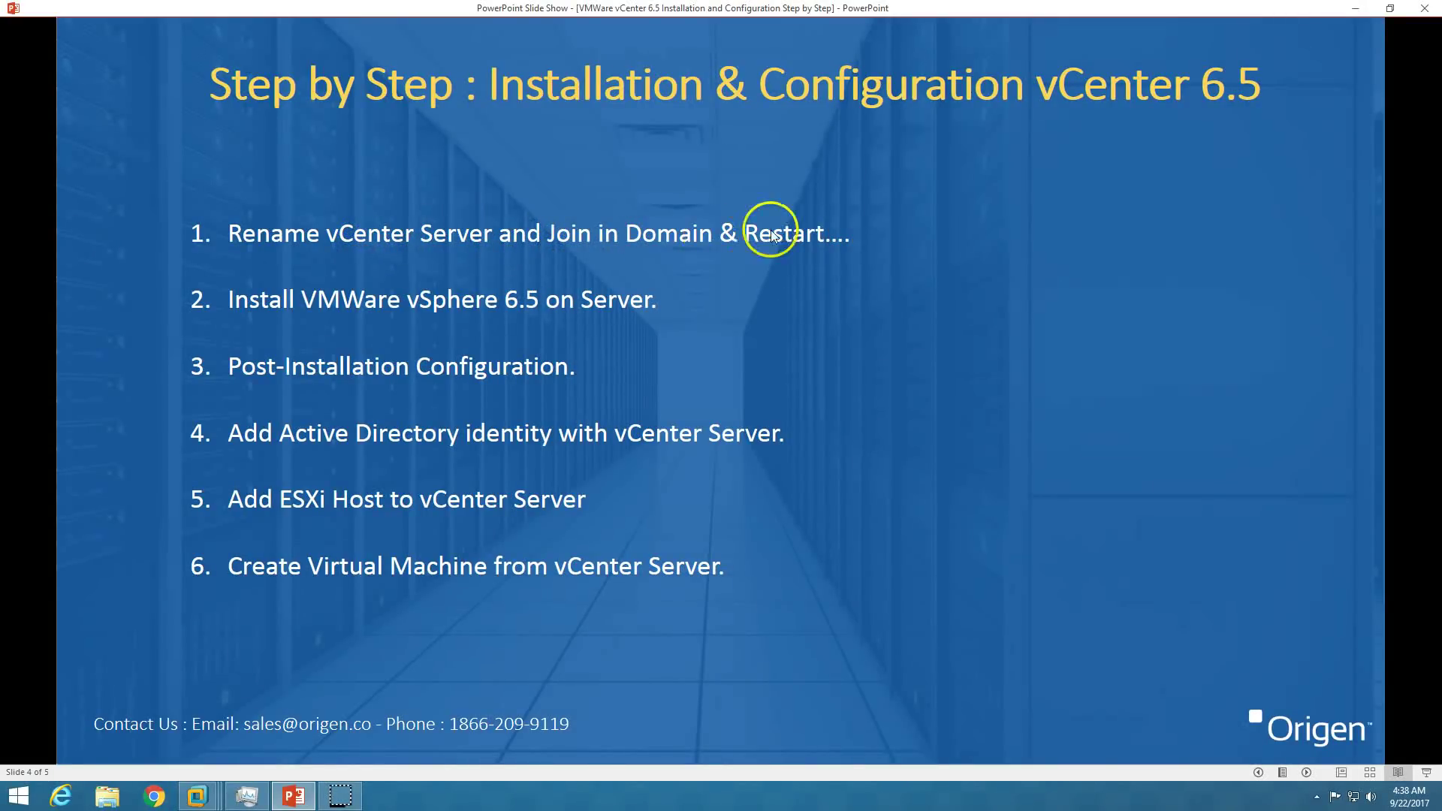
click(197, 796)
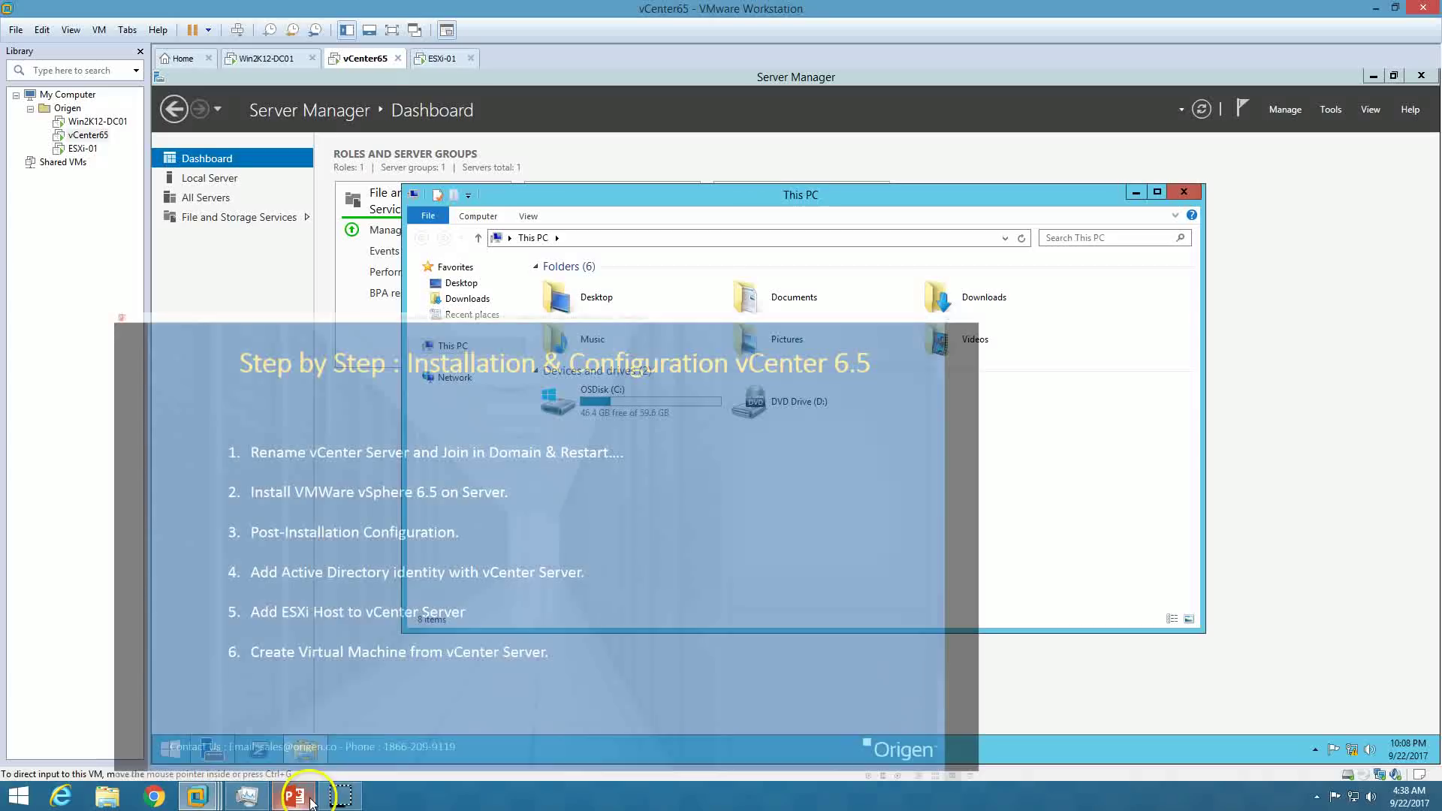
click(1183, 192)
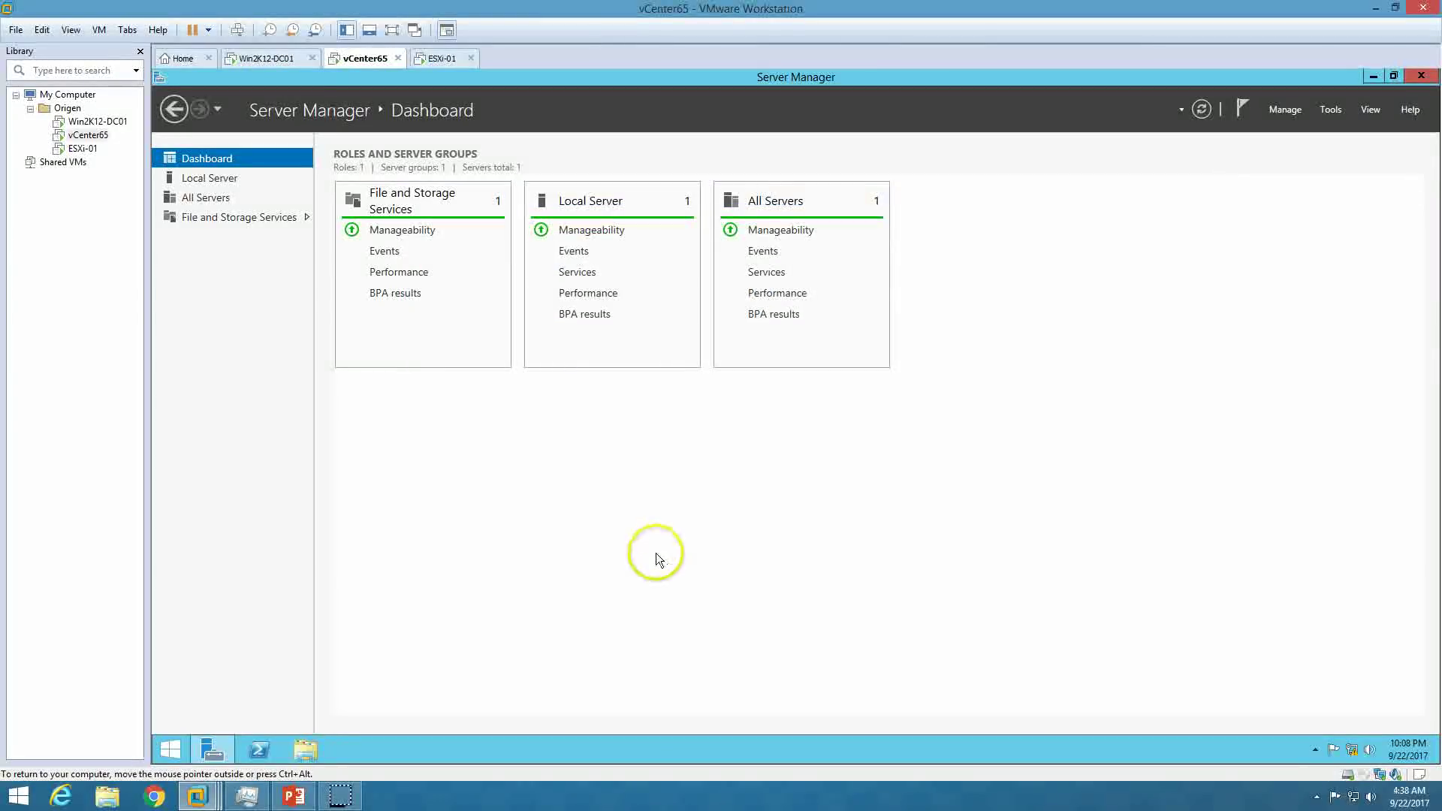
From Local Server properties, set vCenter65's membership to the origen.co domain.
click(209, 178)
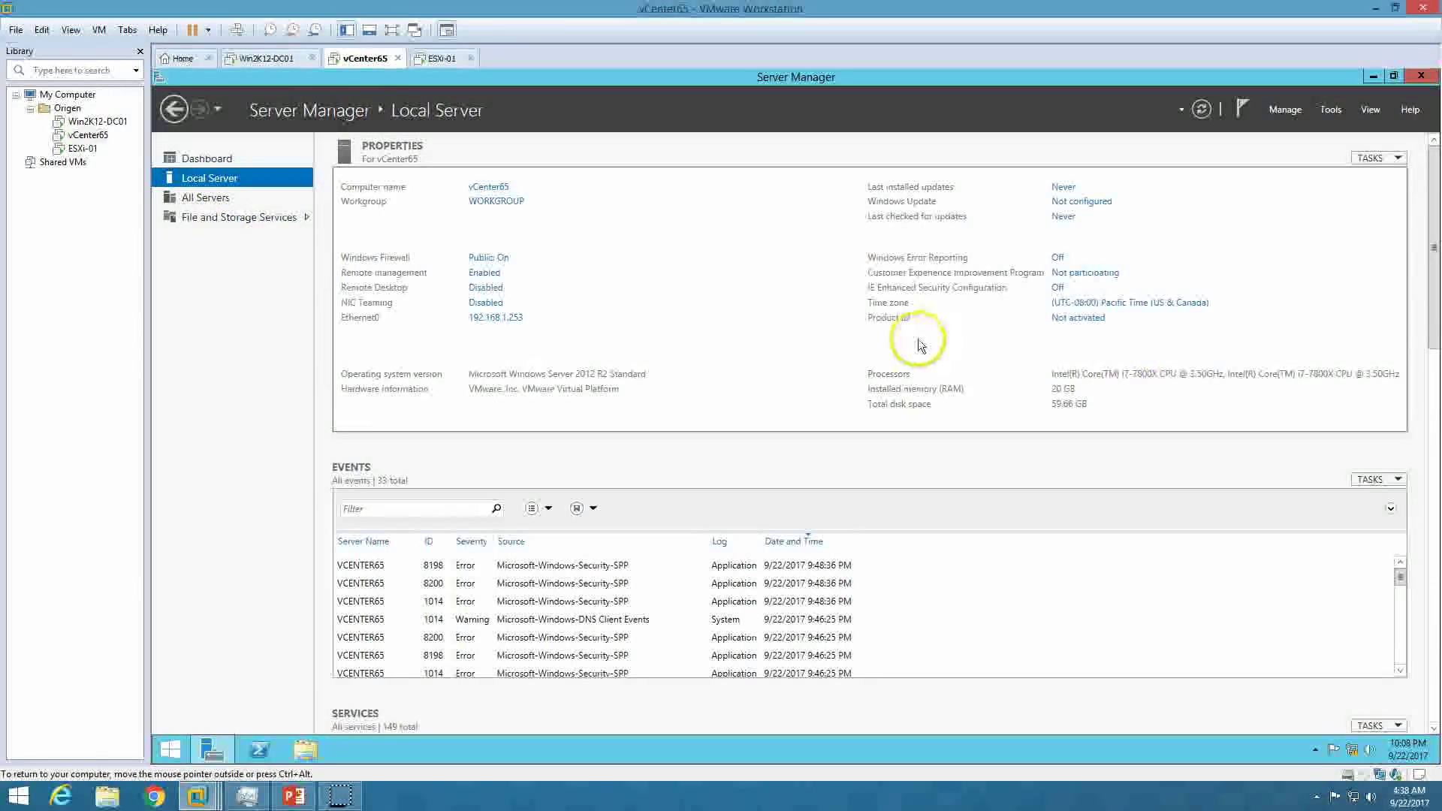
click(497, 201)
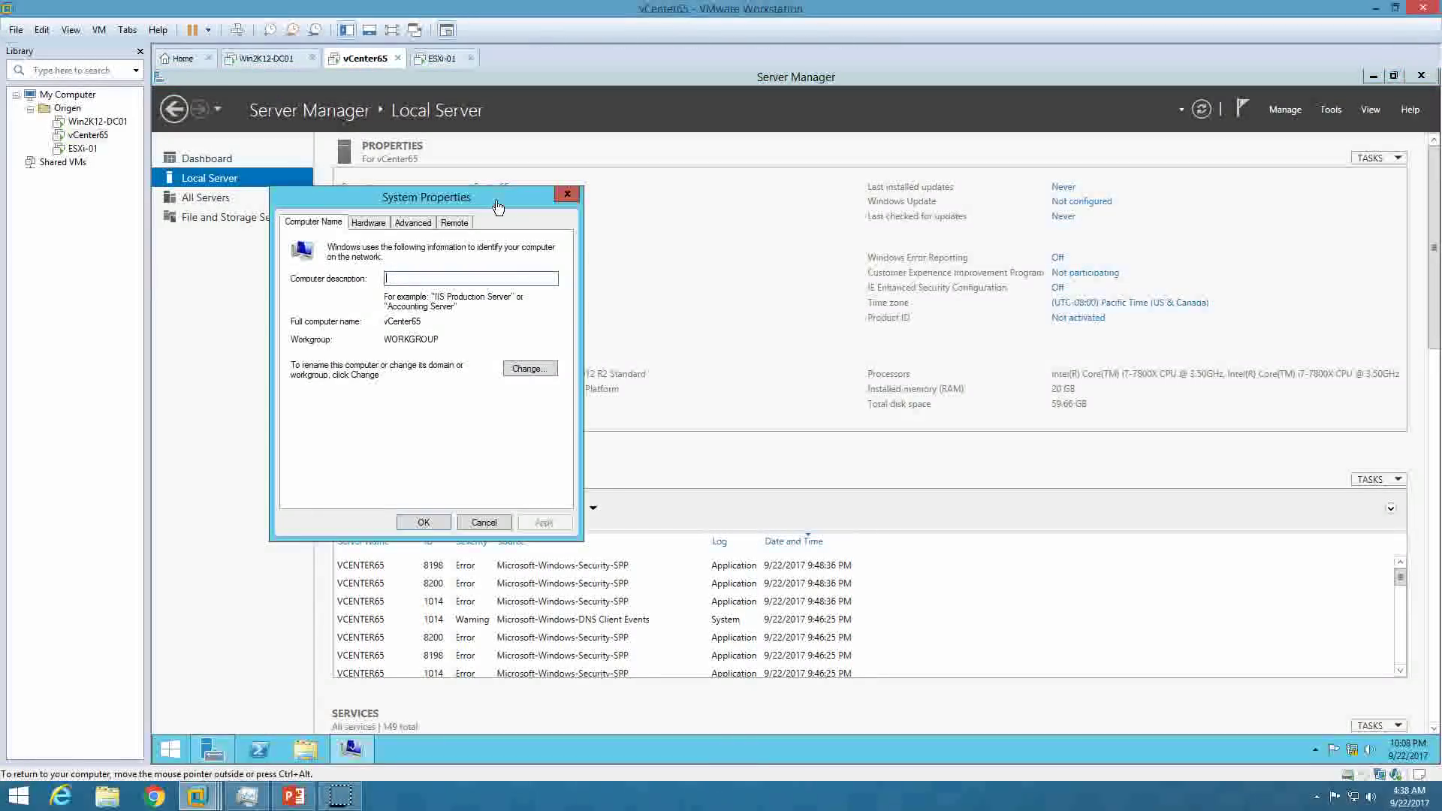
click(515, 368)
click(319, 399)
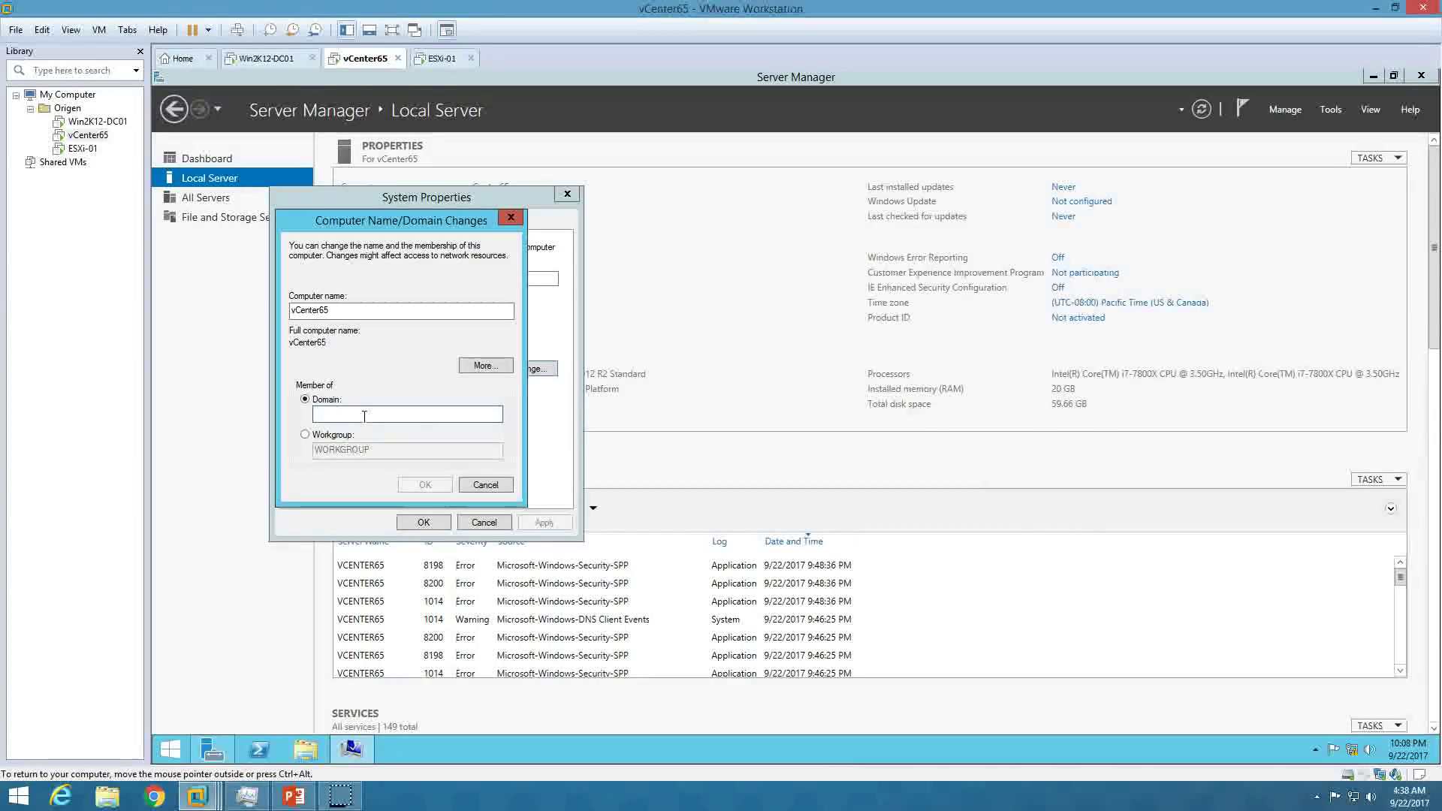
text(origen.co)
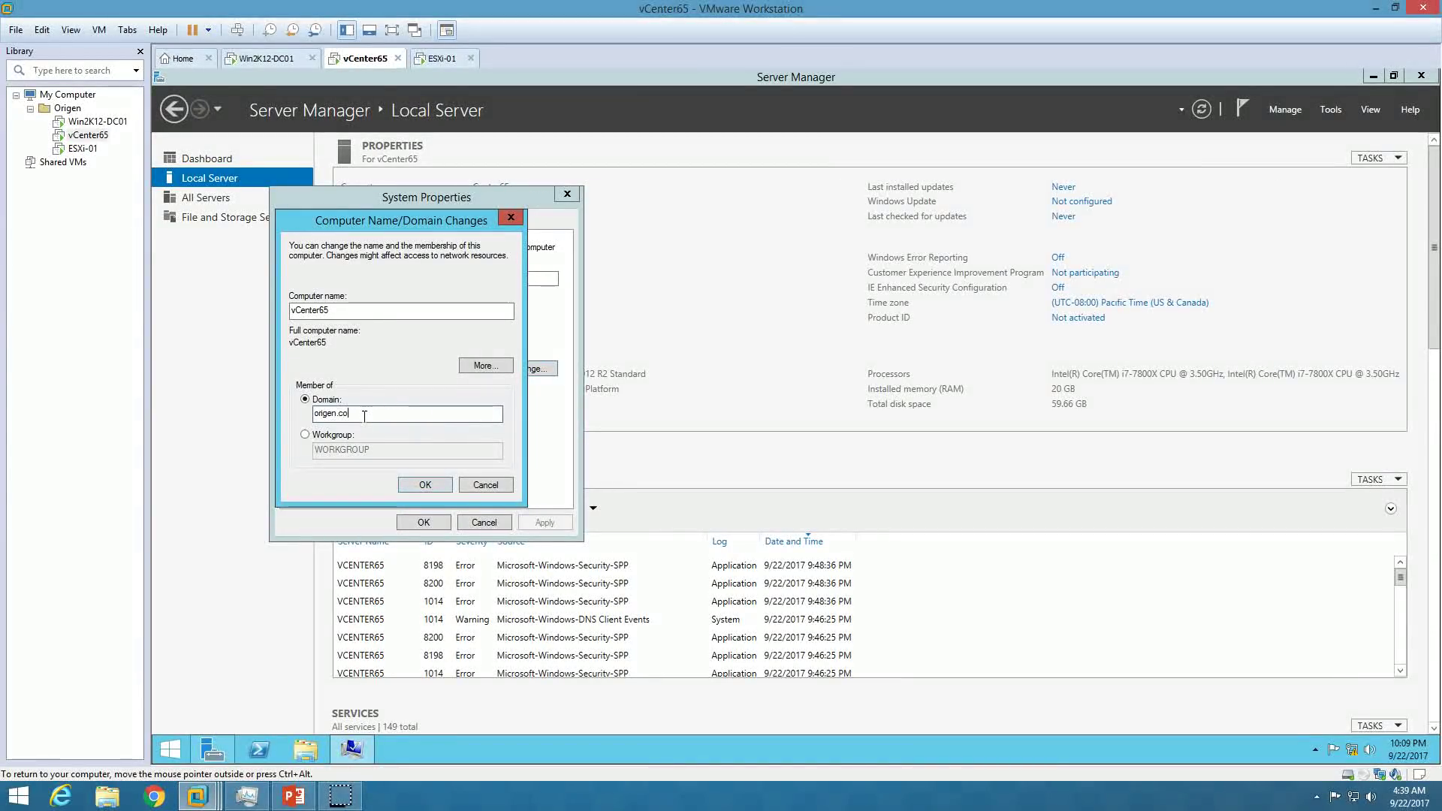
key(Return)
Authenticate as the domain Administrator, acknowledge the welcome and restart notices, and restart vCenter65.
text(Administrator)
key(Tab)
text(P@ssw0rd)
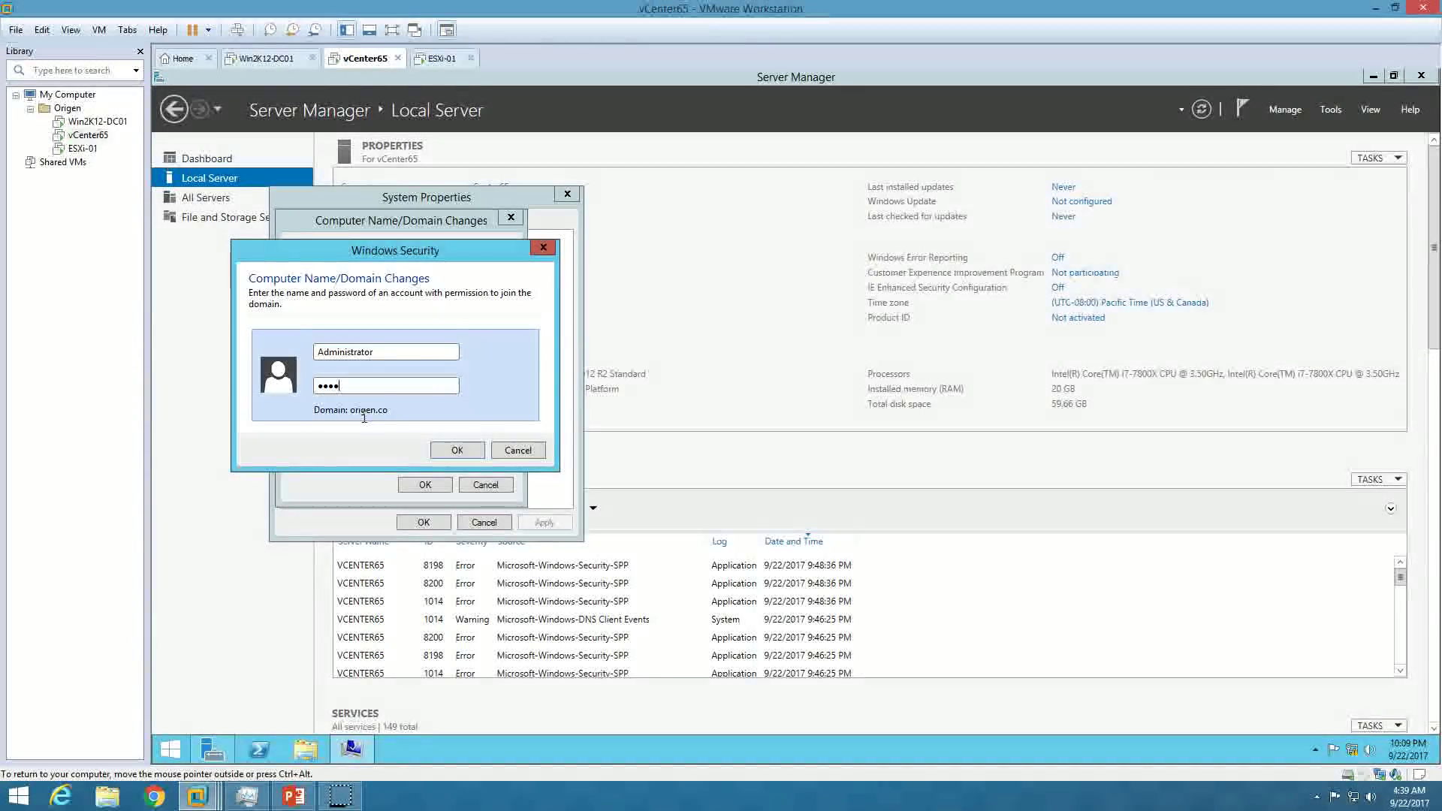
key(Return)
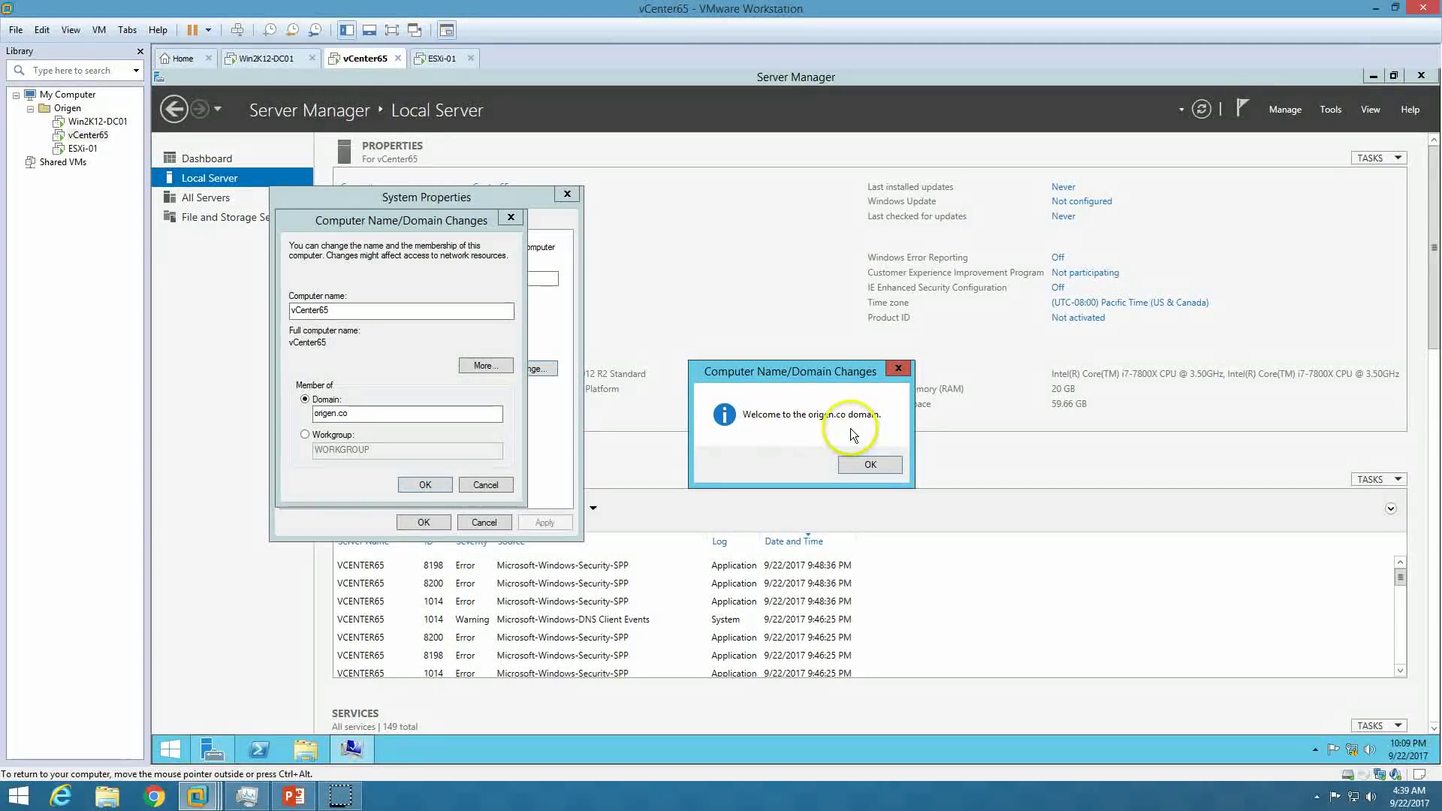
click(871, 465)
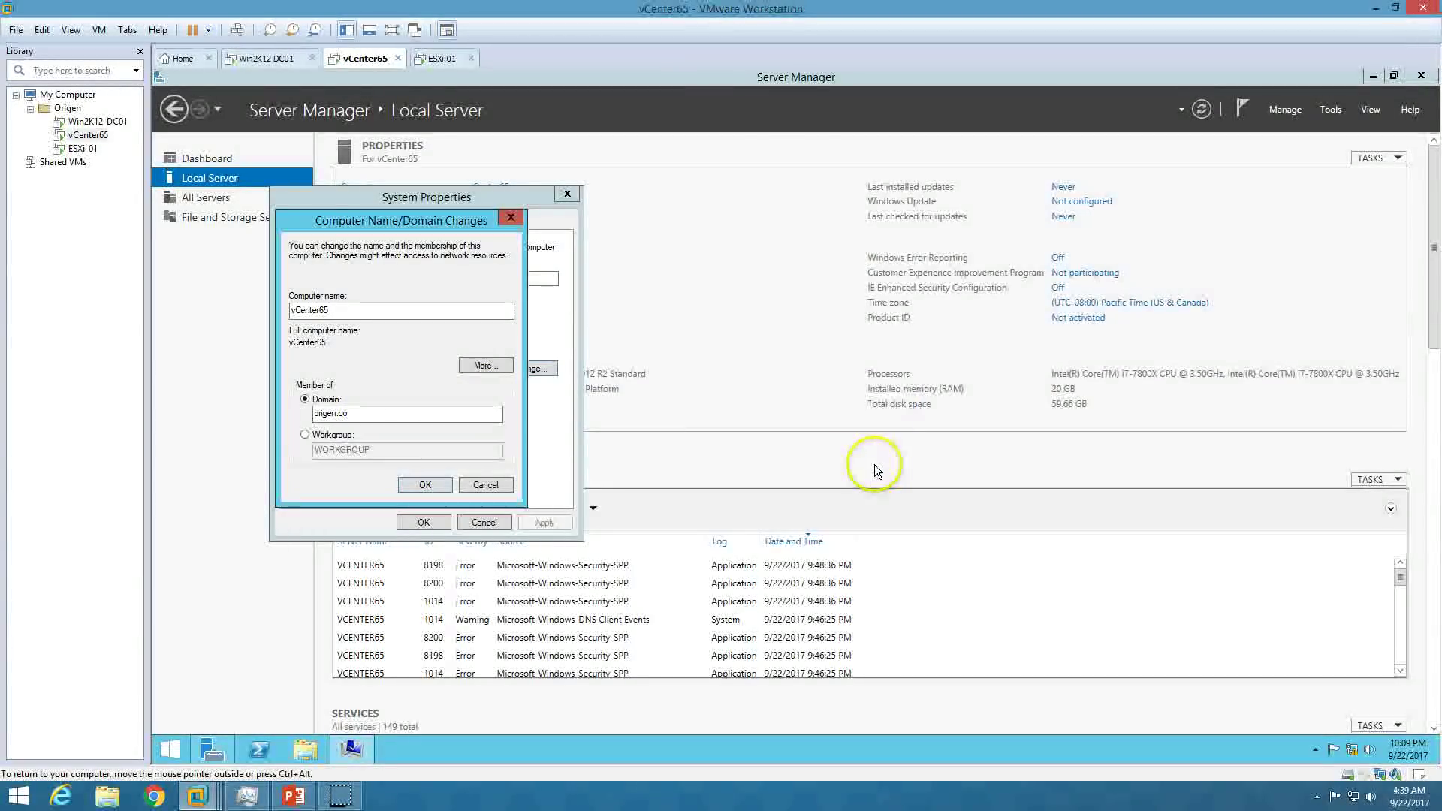
click(893, 434)
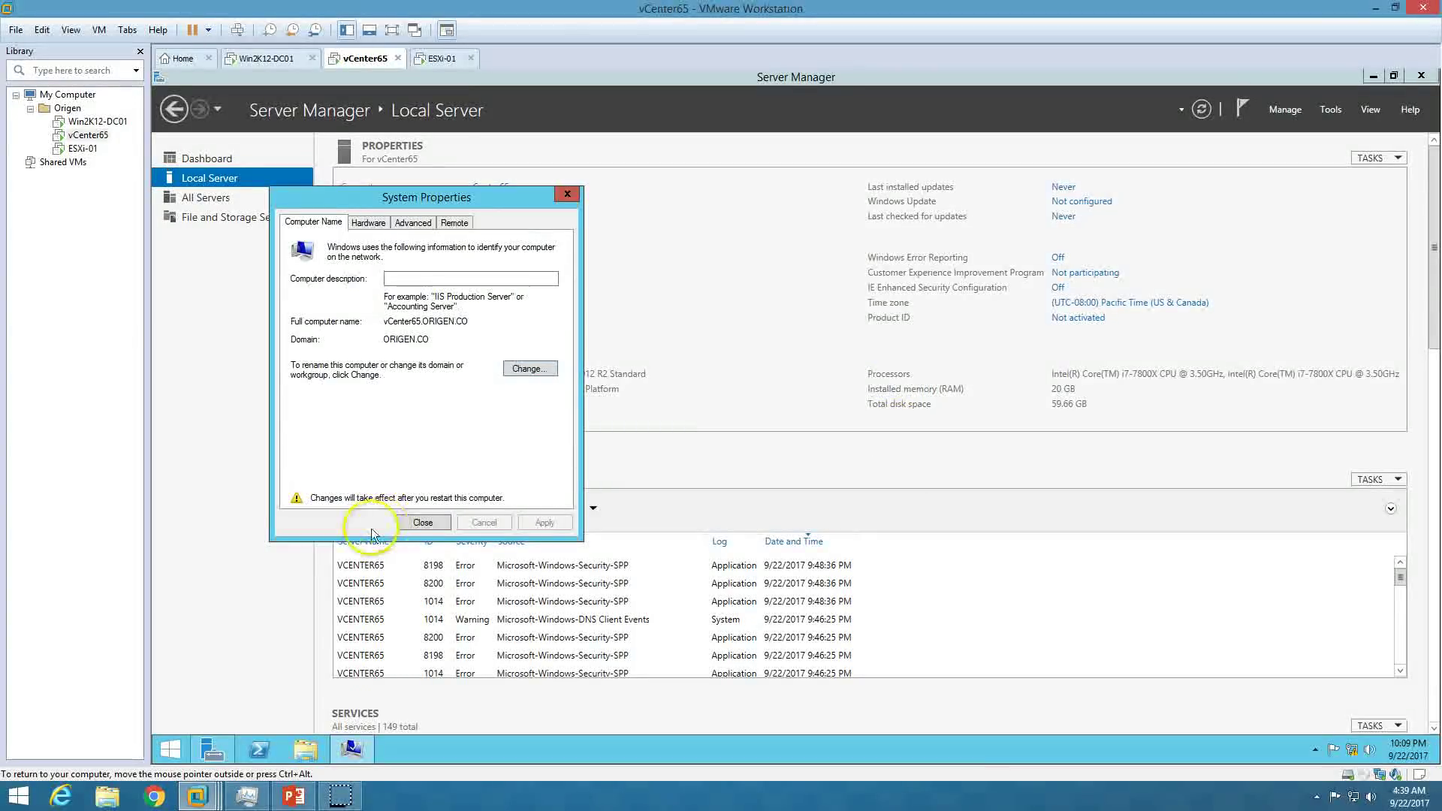
click(379, 516)
click(801, 424)
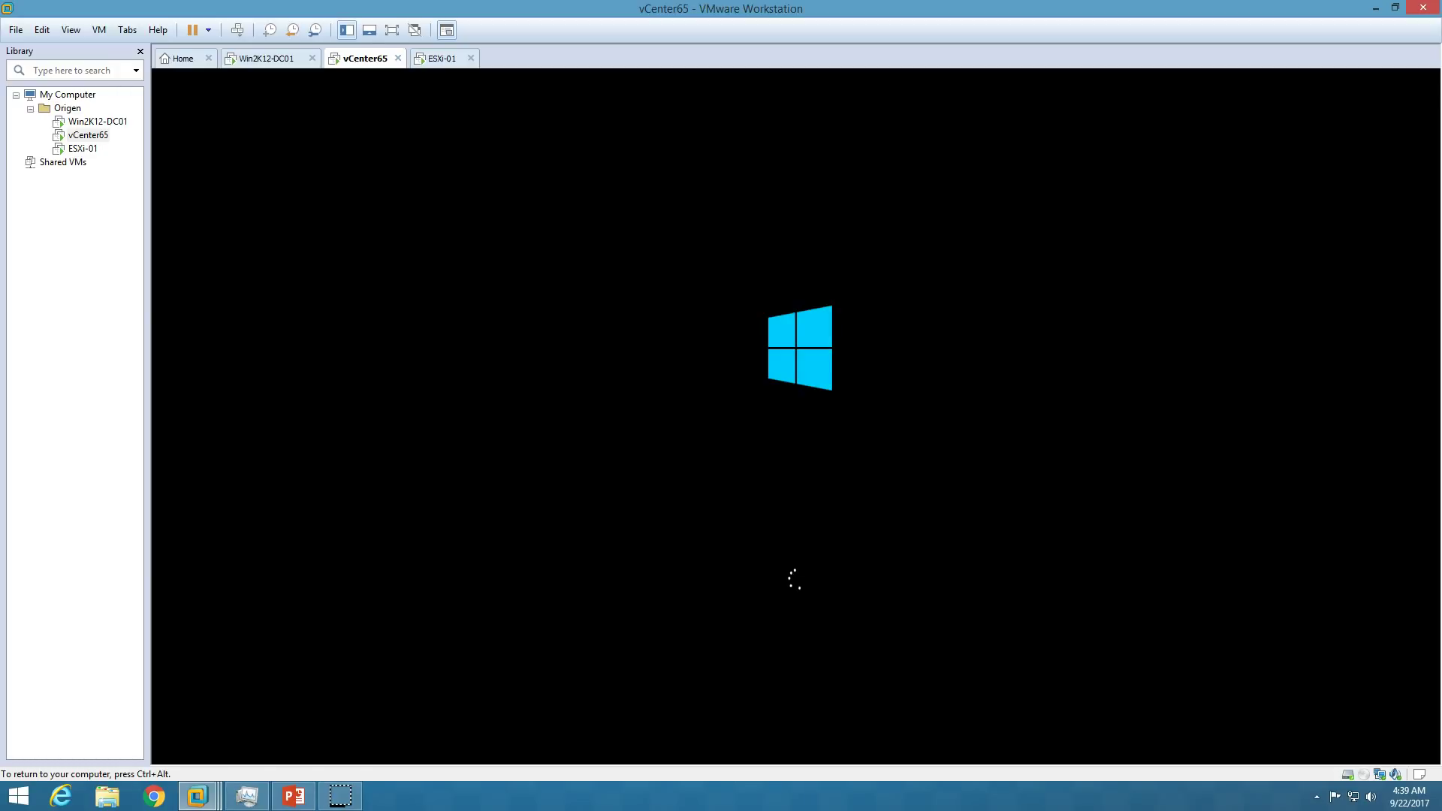
key(ctrl+alt)
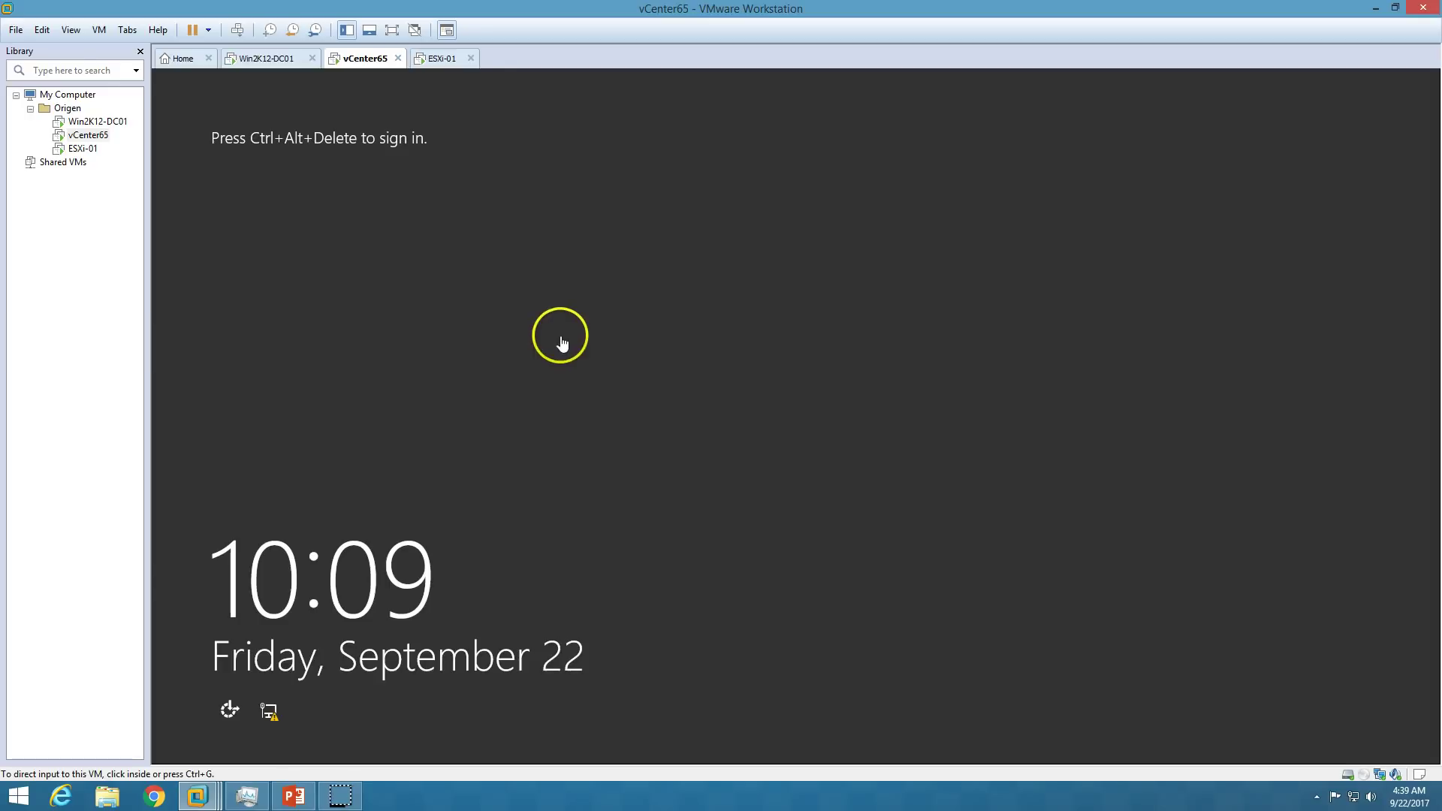
Send Ctrl+Alt+Del to vCenter65 to list its sign-in accounts, then switch to Win2K12-DC01.
click(237, 30)
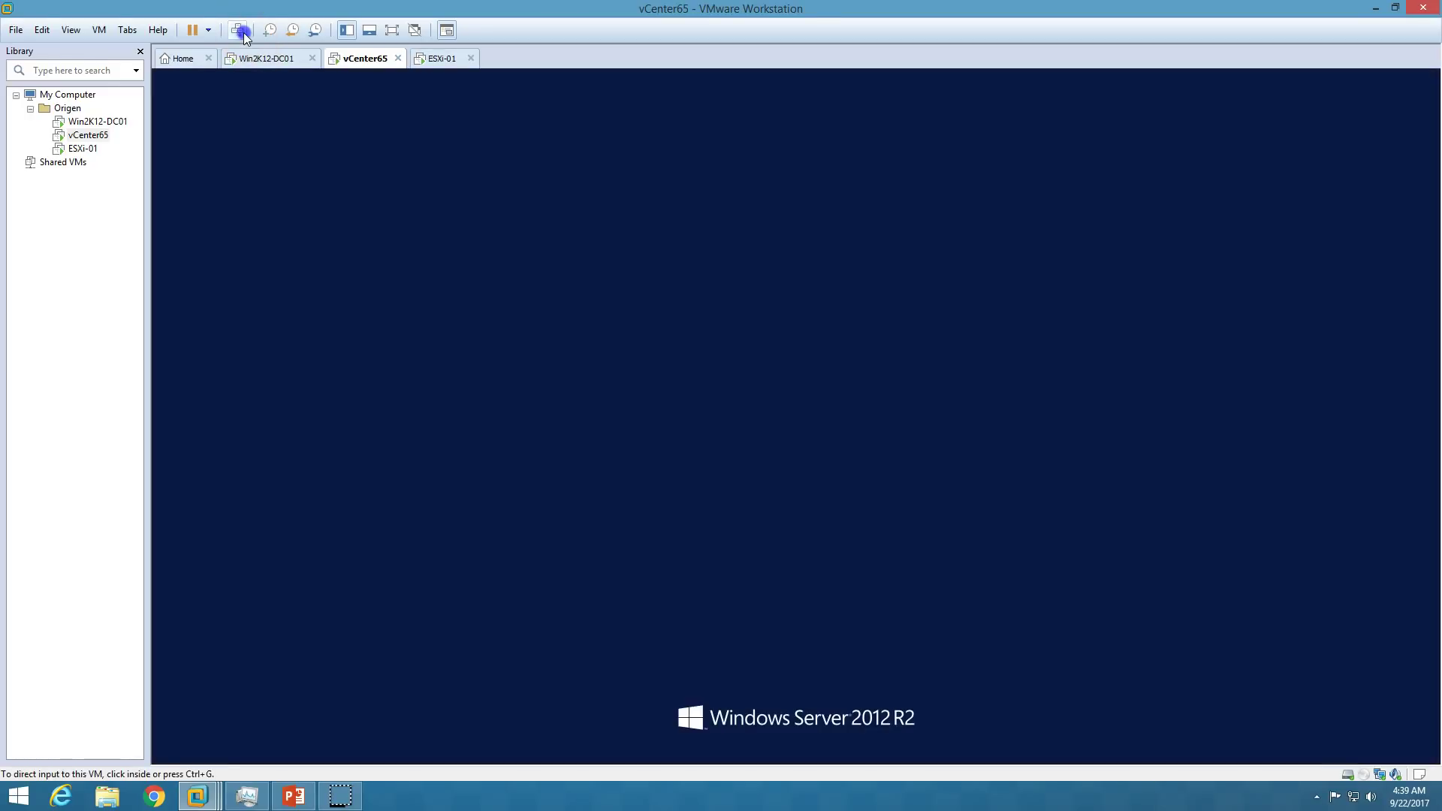
click(561, 281)
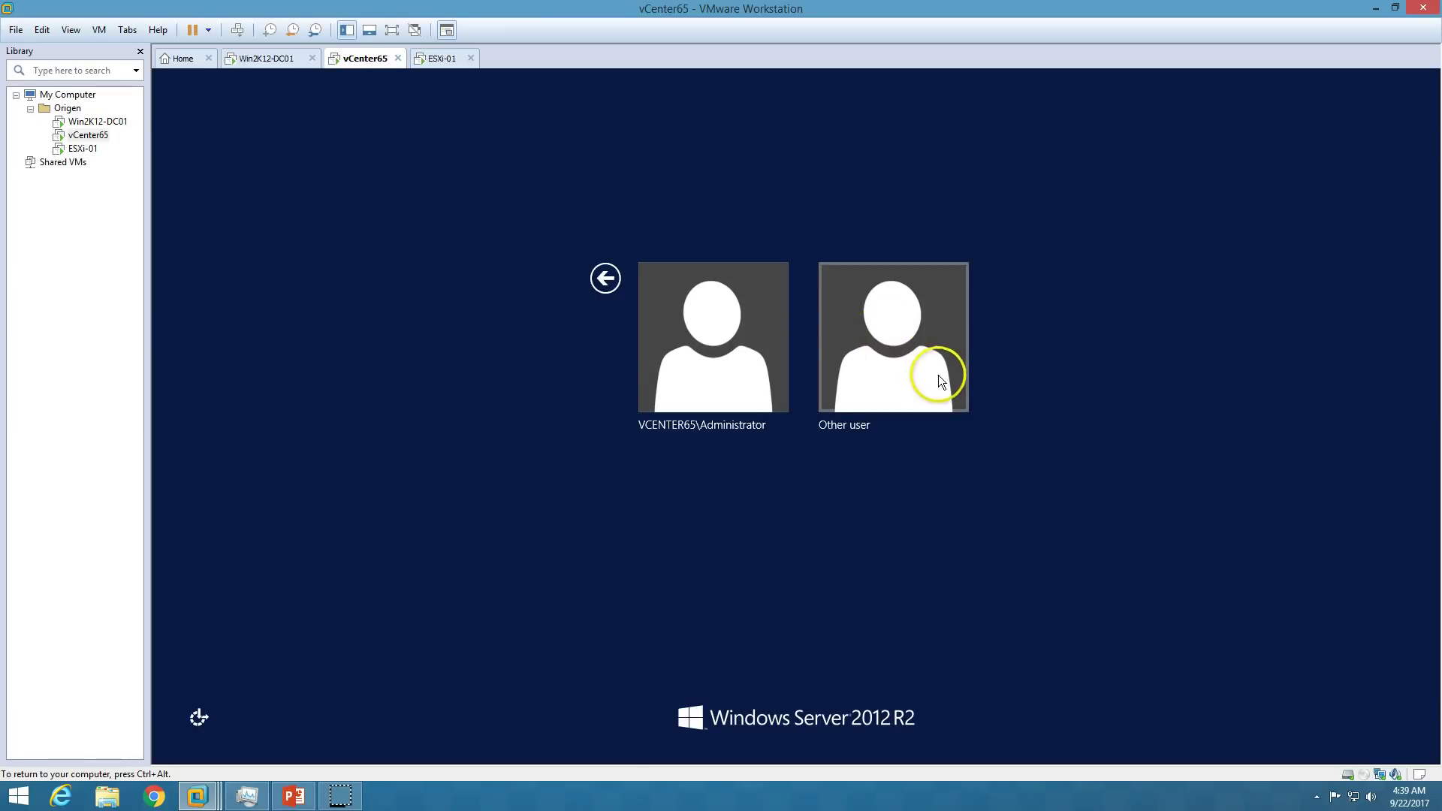
click(272, 58)
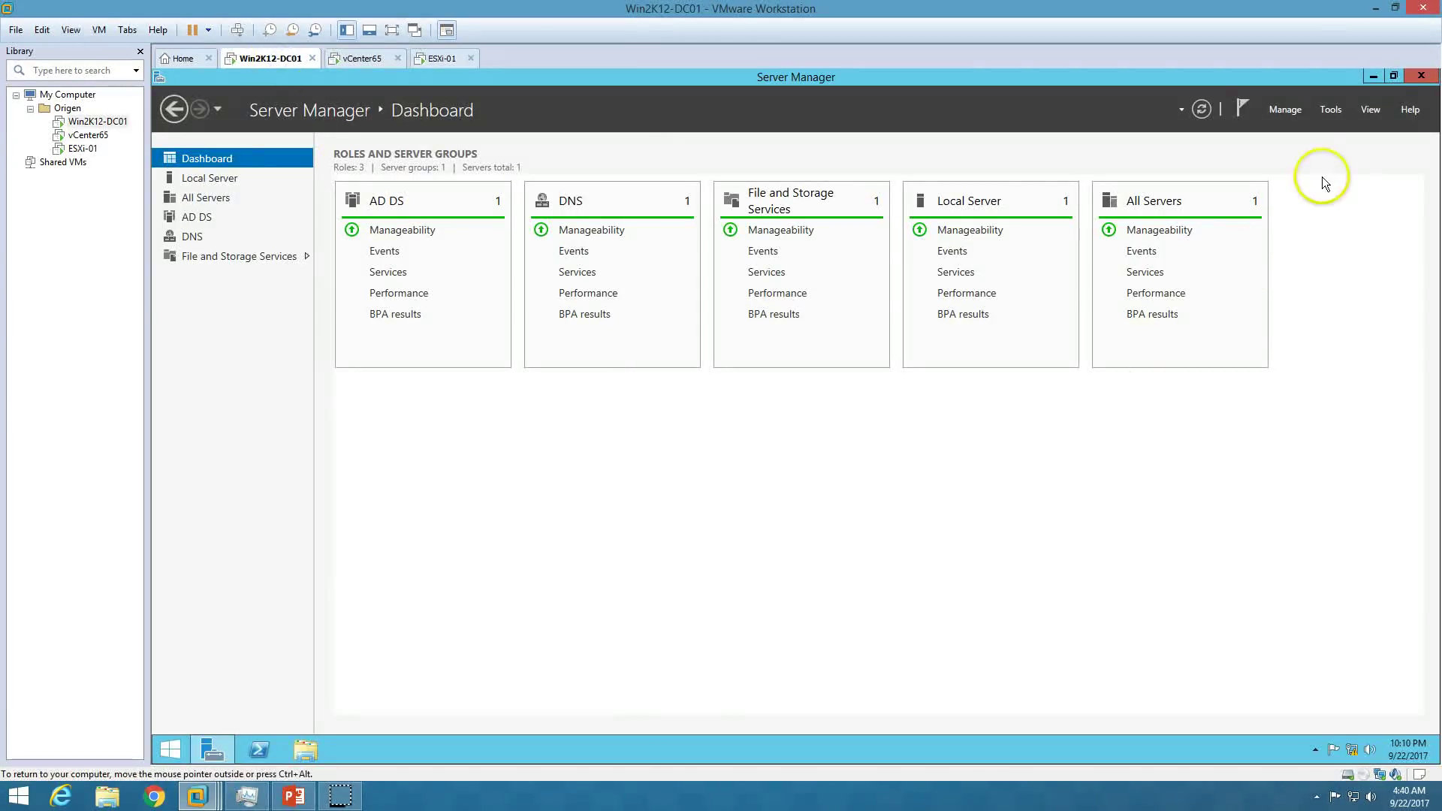
In Active Directory Users and Computers, start a new user under ORIGEN > Users.
click(1331, 109)
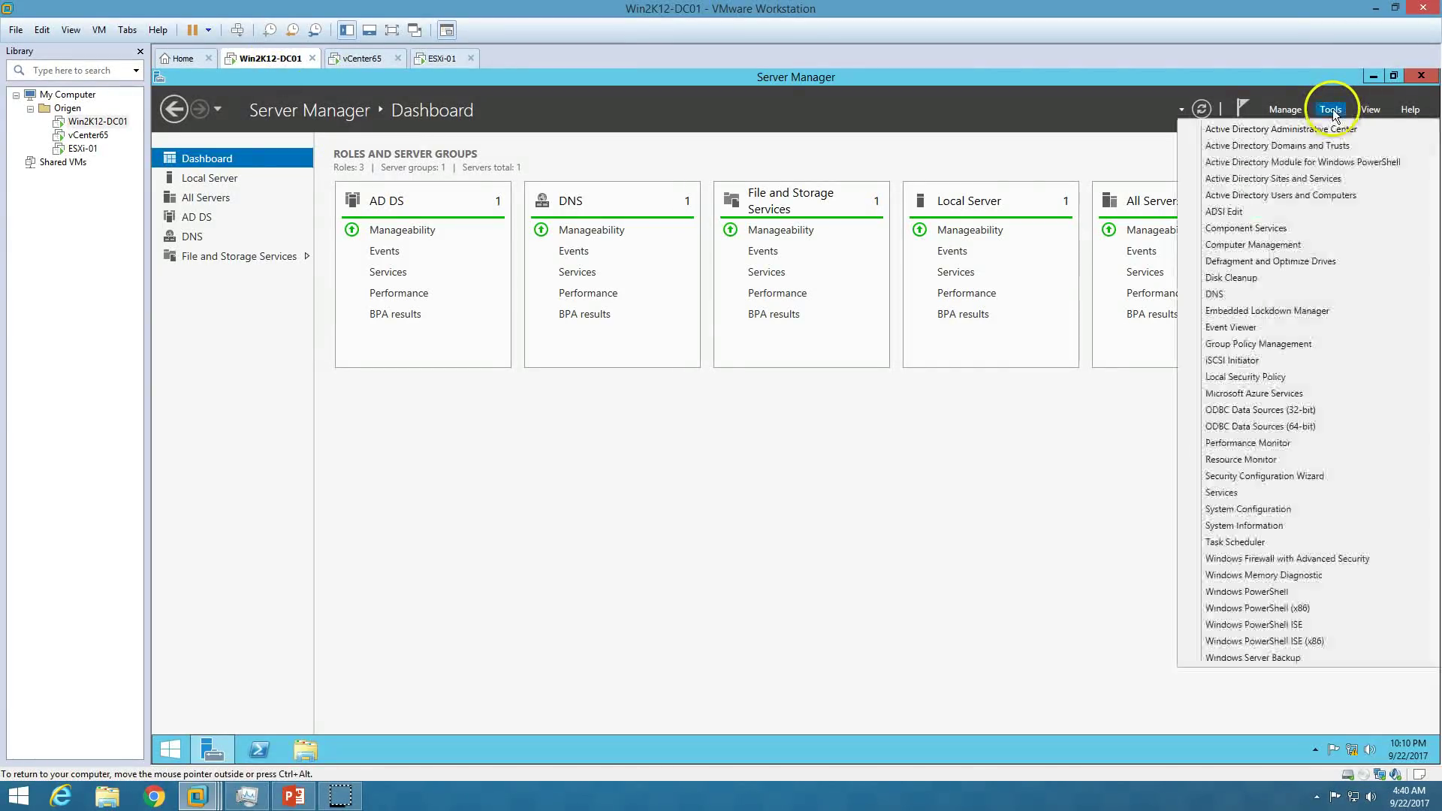
click(1329, 195)
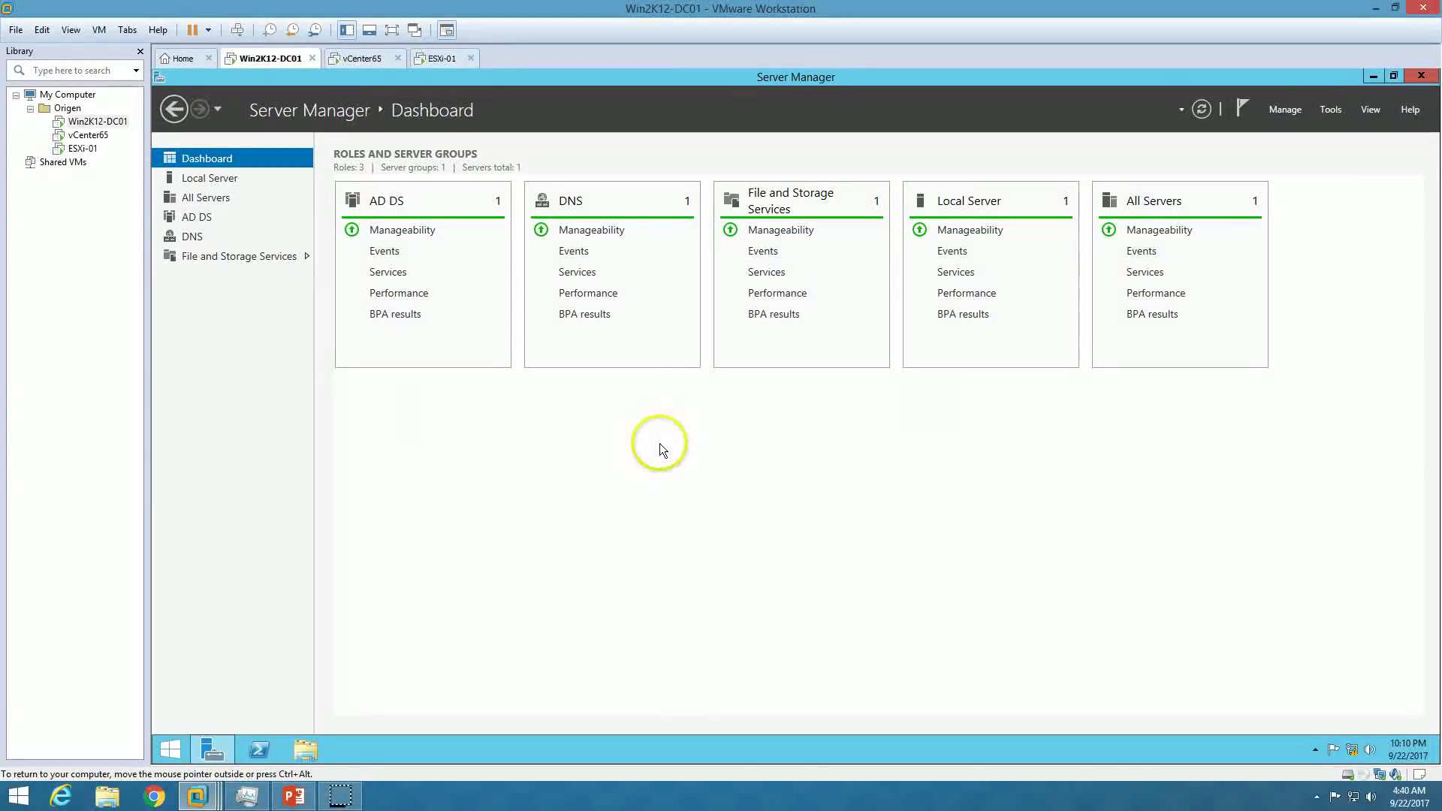
click(217, 242)
click(225, 281)
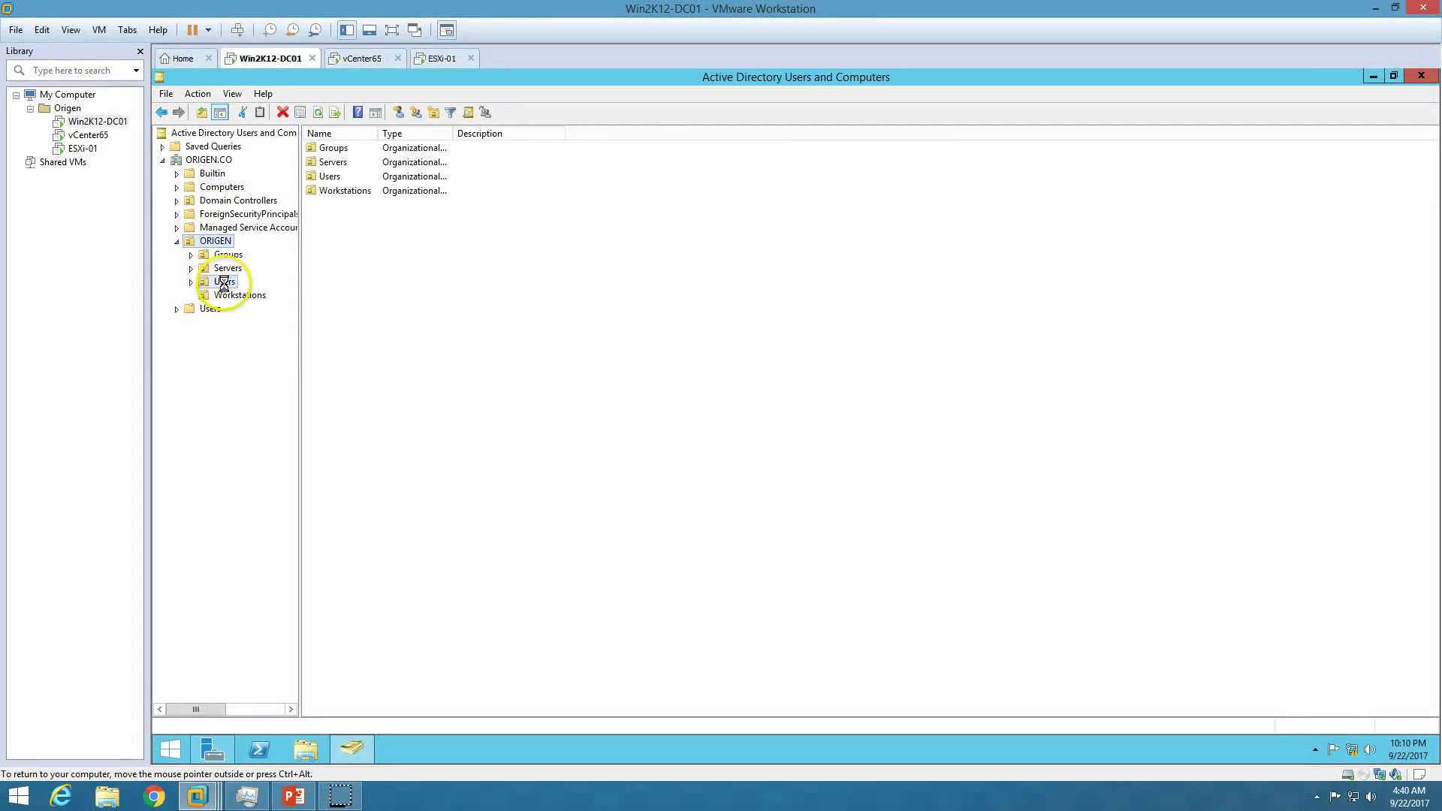
right_click(530, 334)
mouse_move(612, 397)
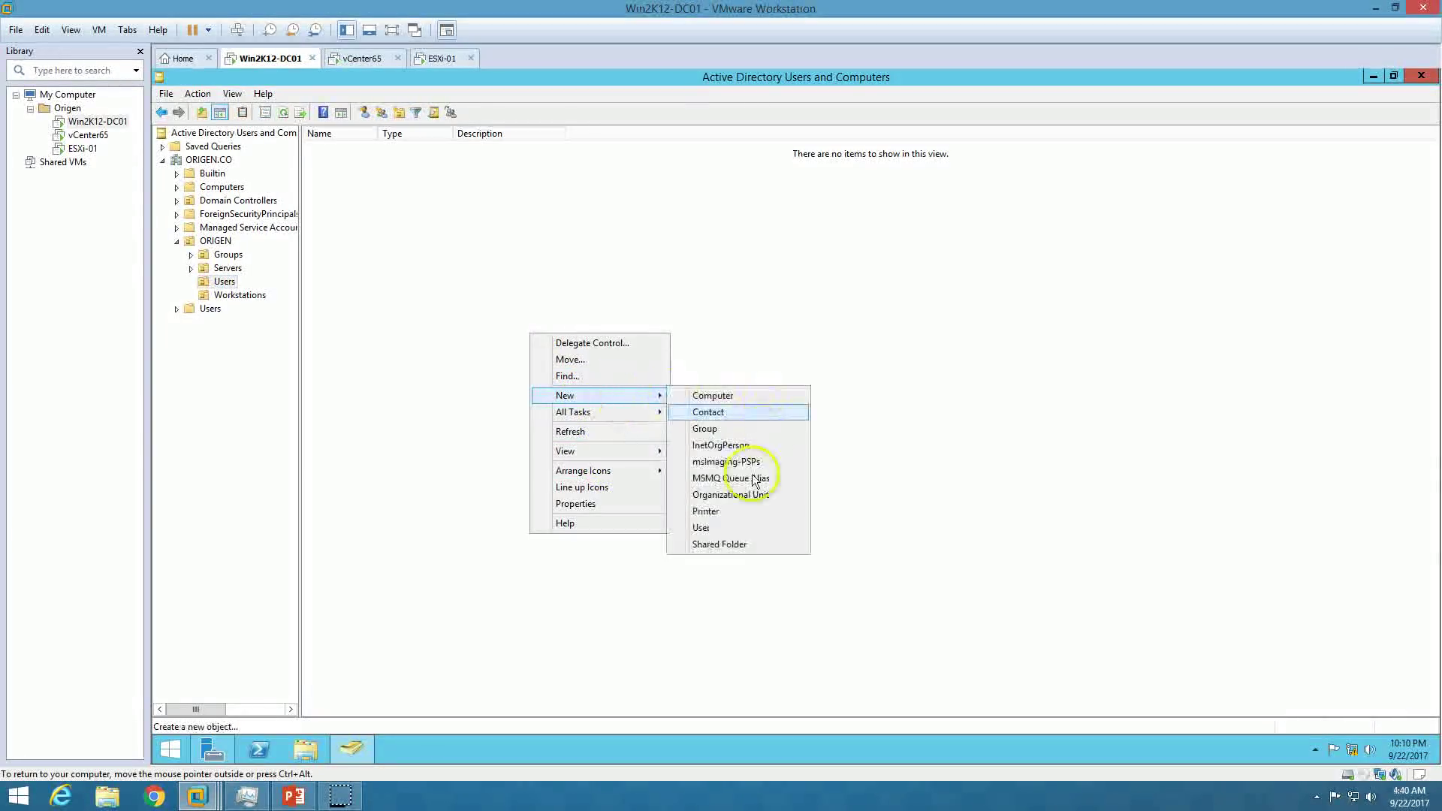
click(746, 527)
Create user vCenterAdmin with a password that never expires and cannot be changed.
text(vCenter)
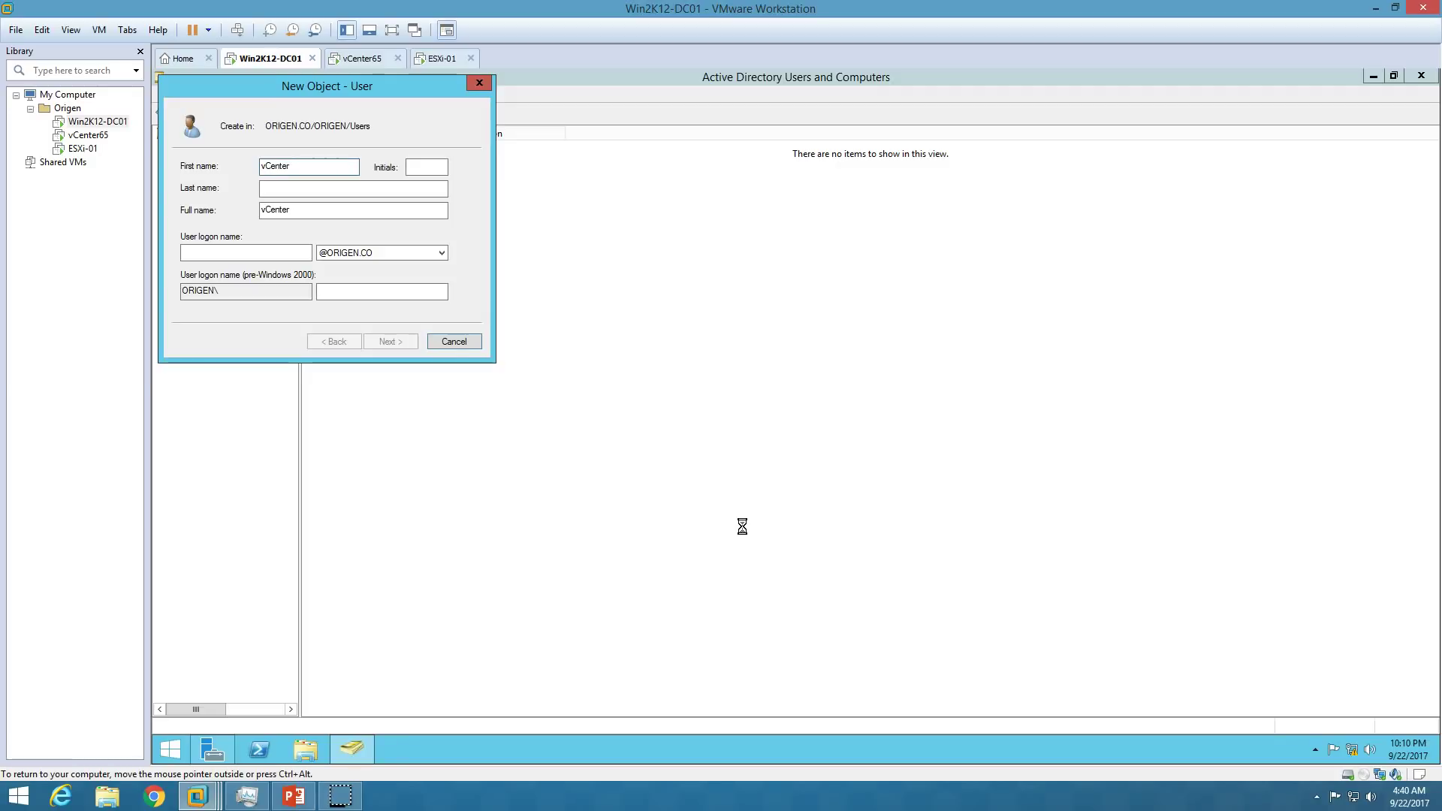
text(Admin)
key(Tab)
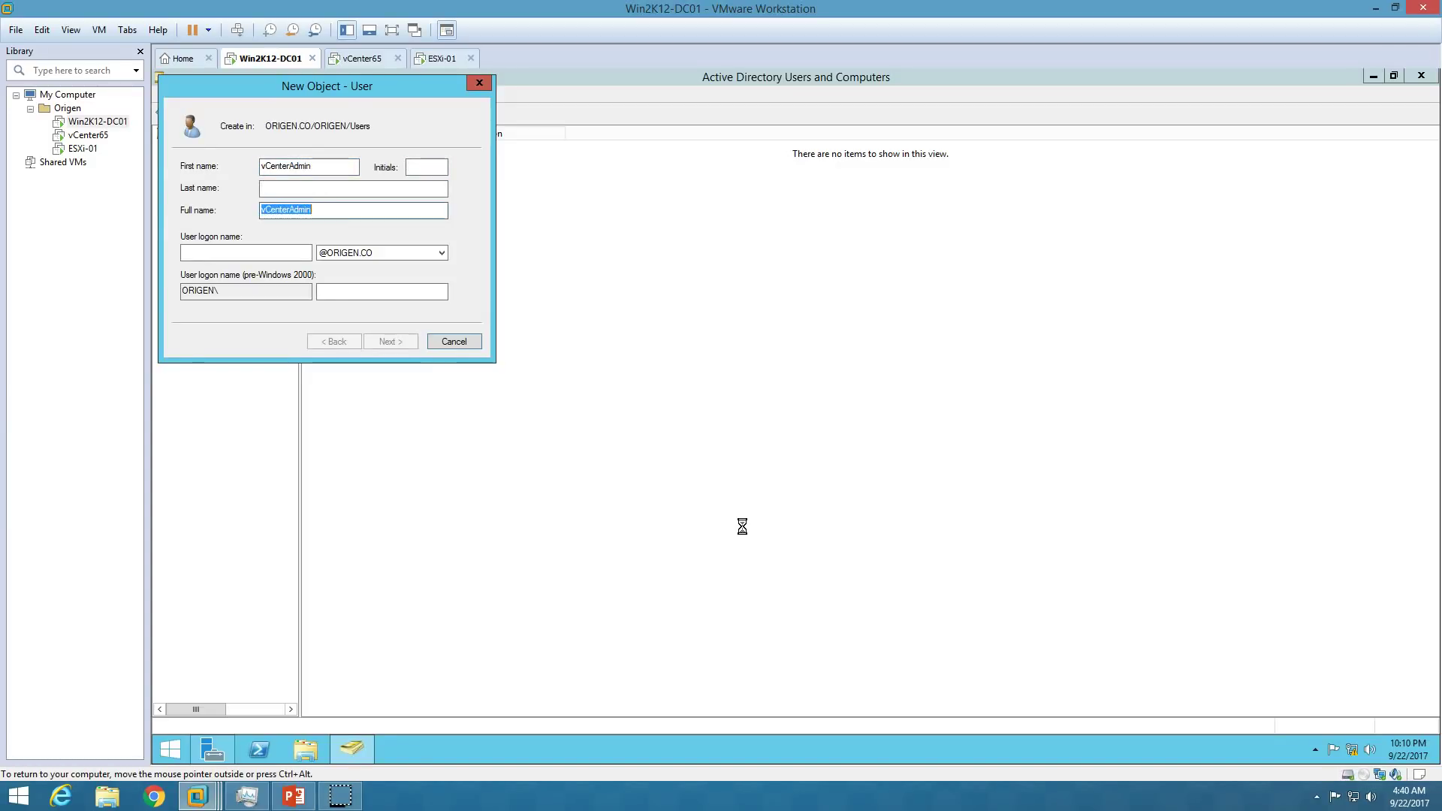
key(Tab)
text(vCenterAdmin)
key(Return)
text(Pa$$Pa$$w0rd)
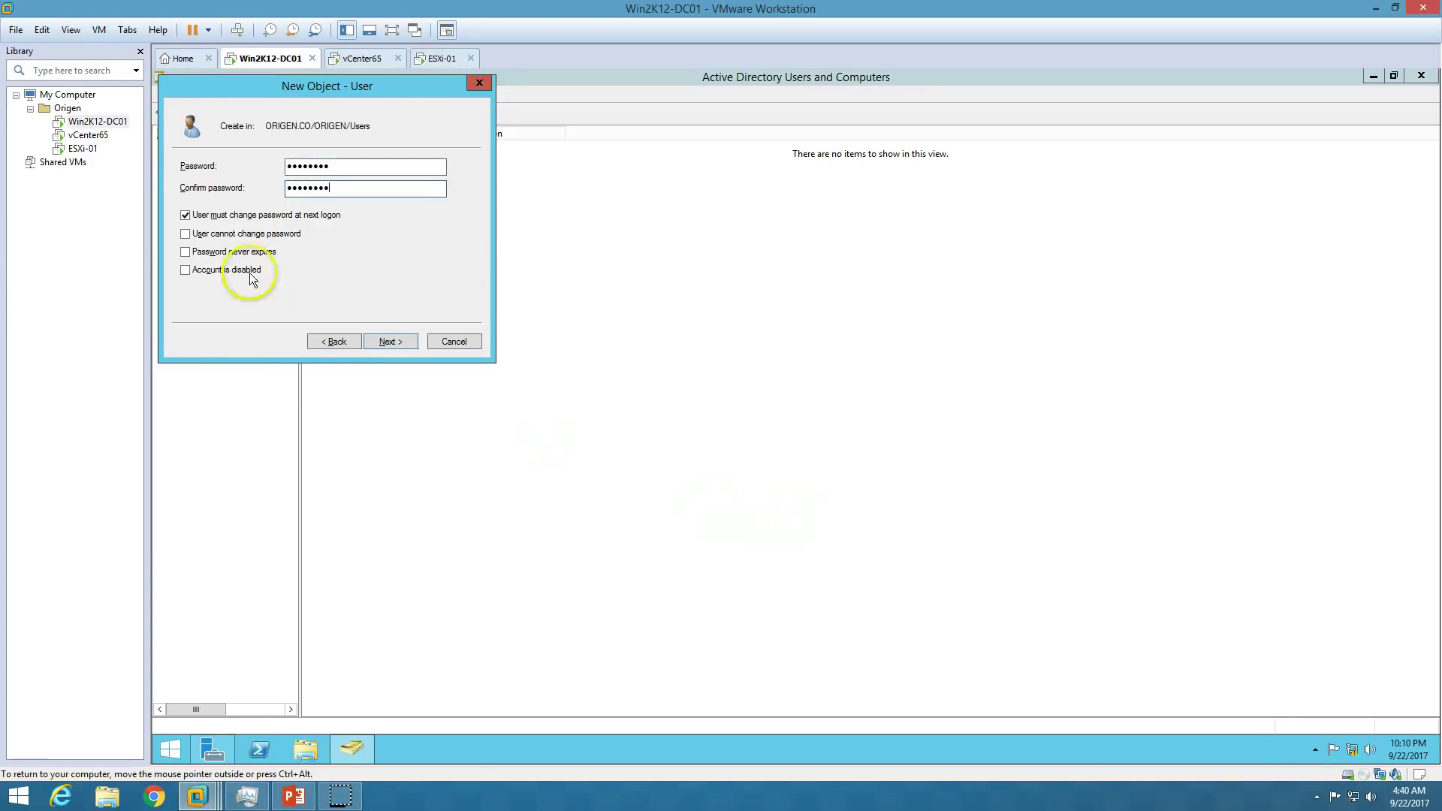
click(259, 215)
click(248, 234)
click(254, 251)
click(392, 341)
click(396, 339)
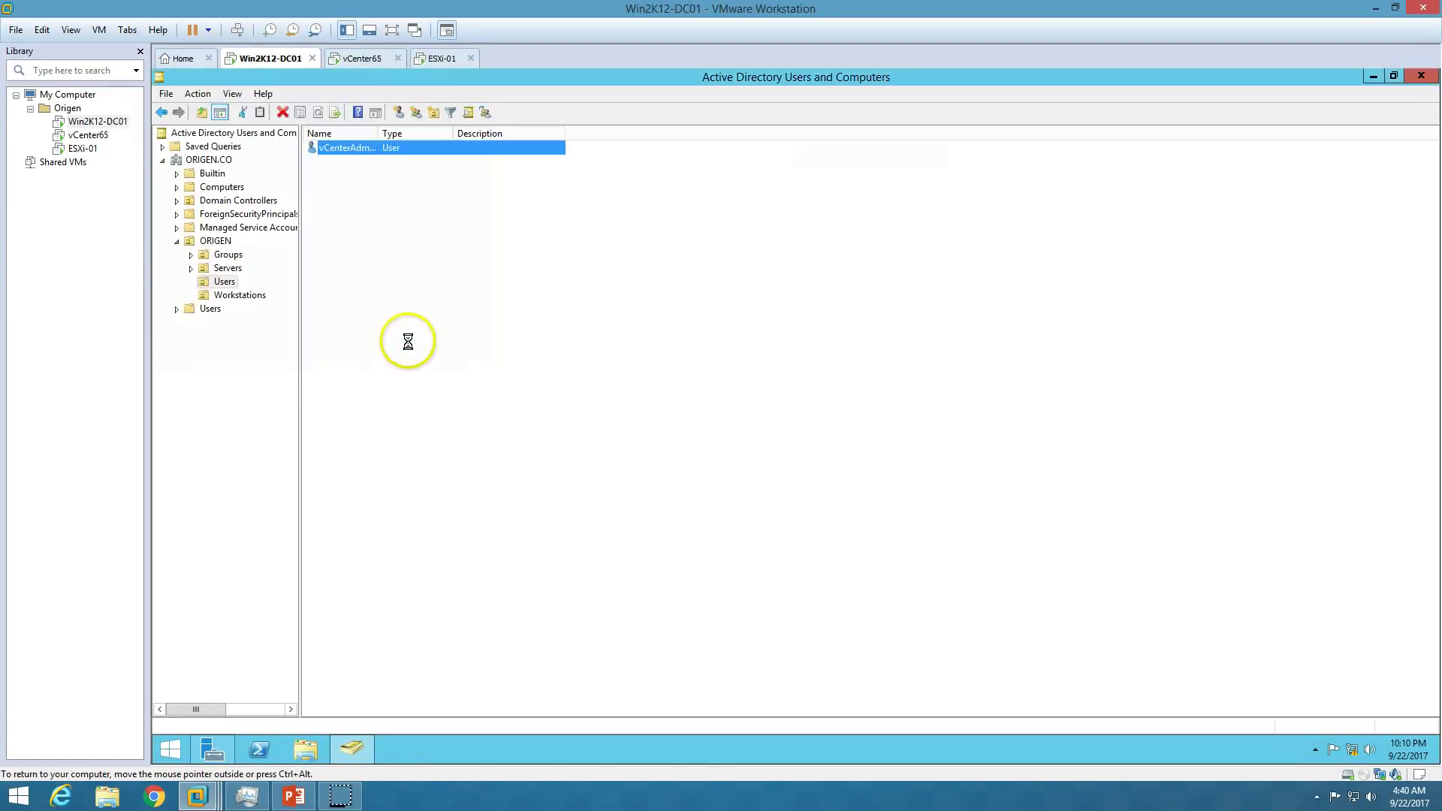
Widen the Name column to show the new user, then switch to vCenter65.
click(367, 160)
click(383, 147)
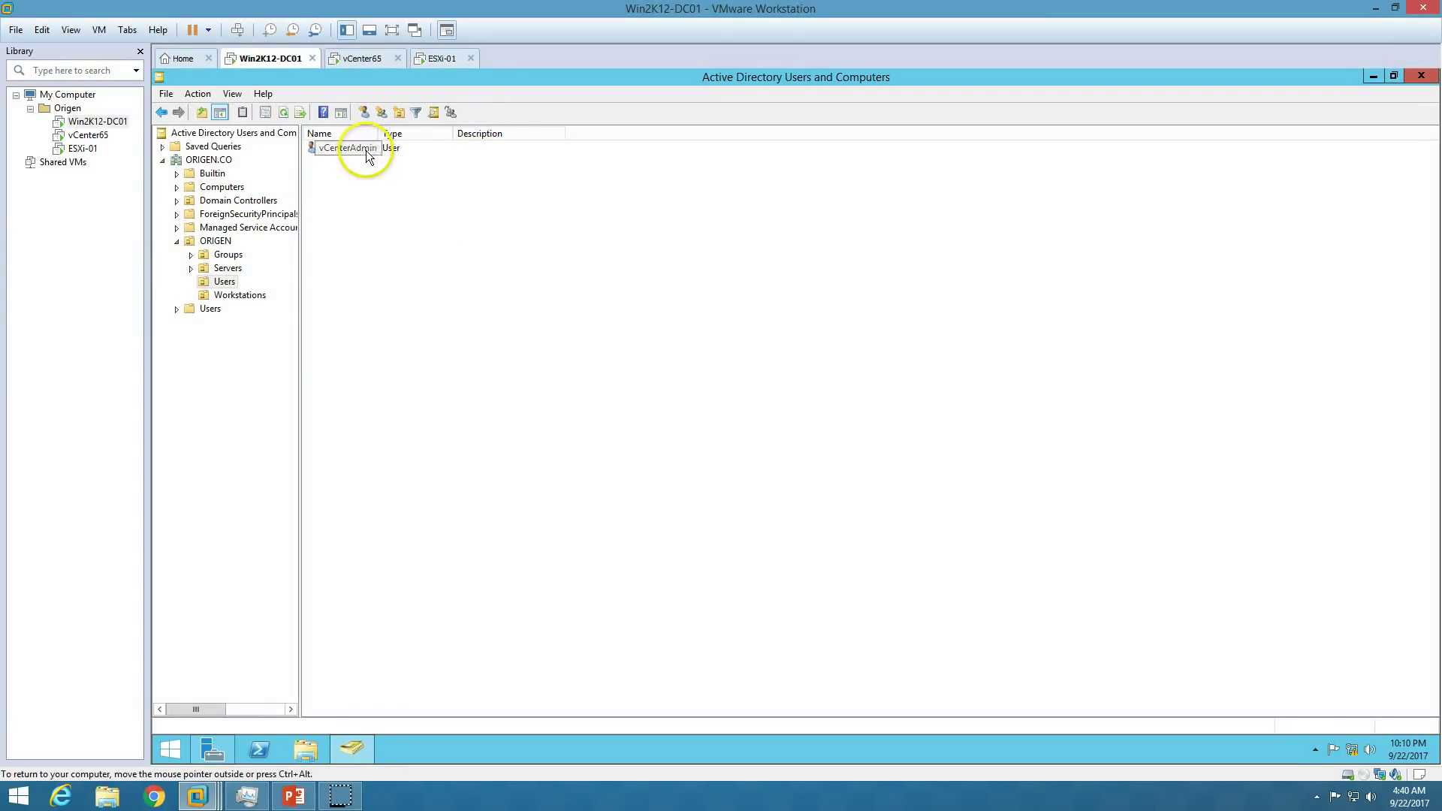
double_click(379, 134)
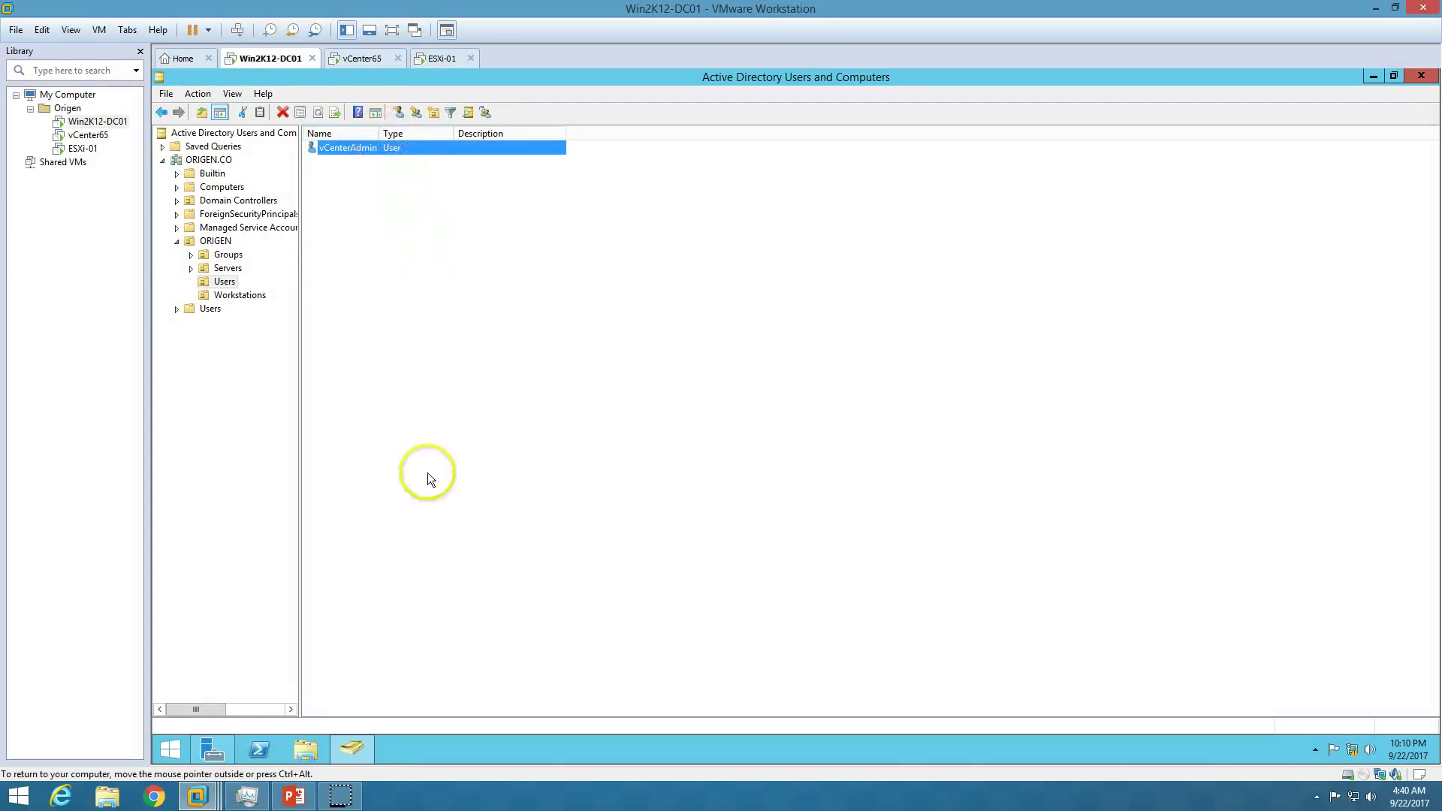
click(368, 58)
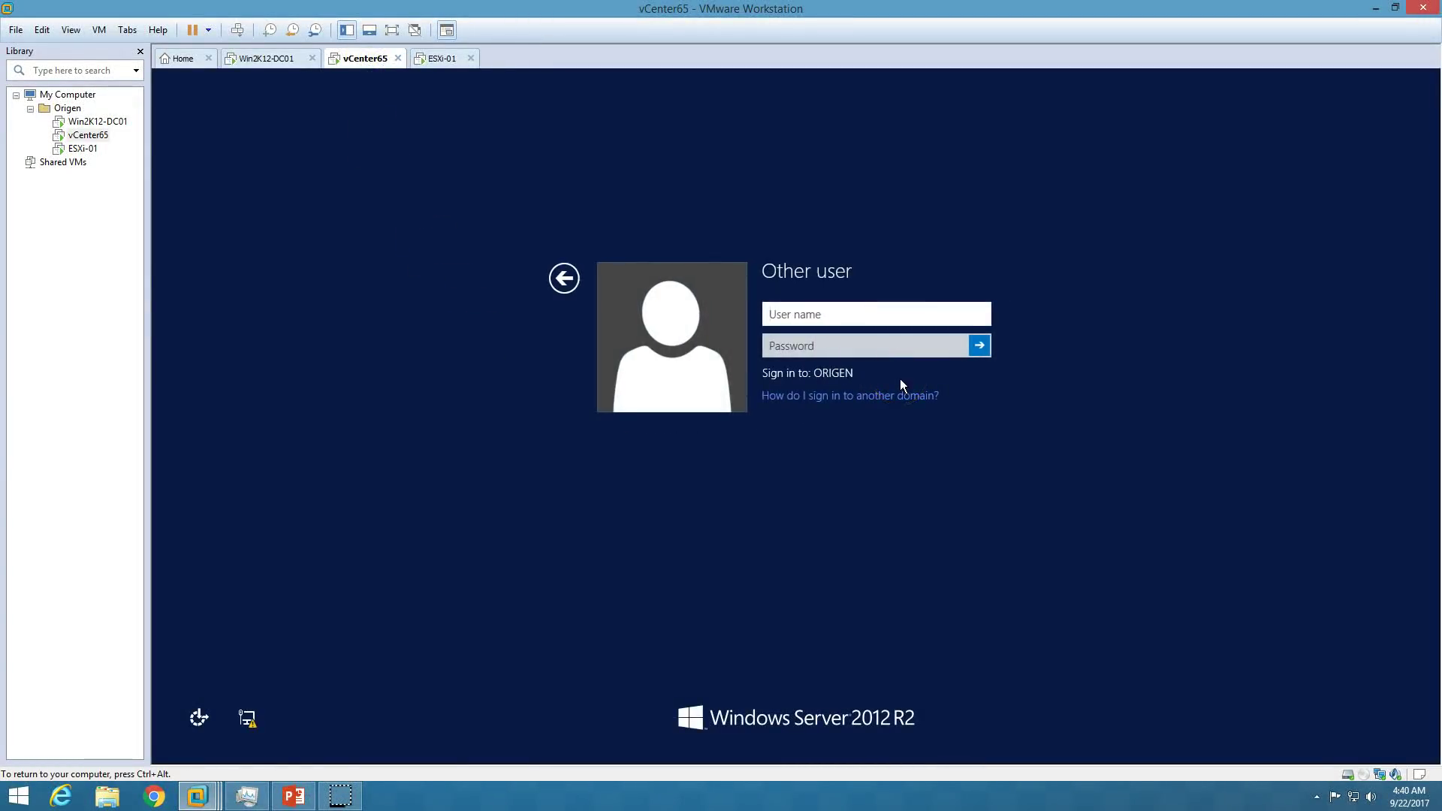
Sign in to vCenter65 as the domain user vCenterAdmin with its password.
text(vCenterAdmin)
key(Tab)
text(V)
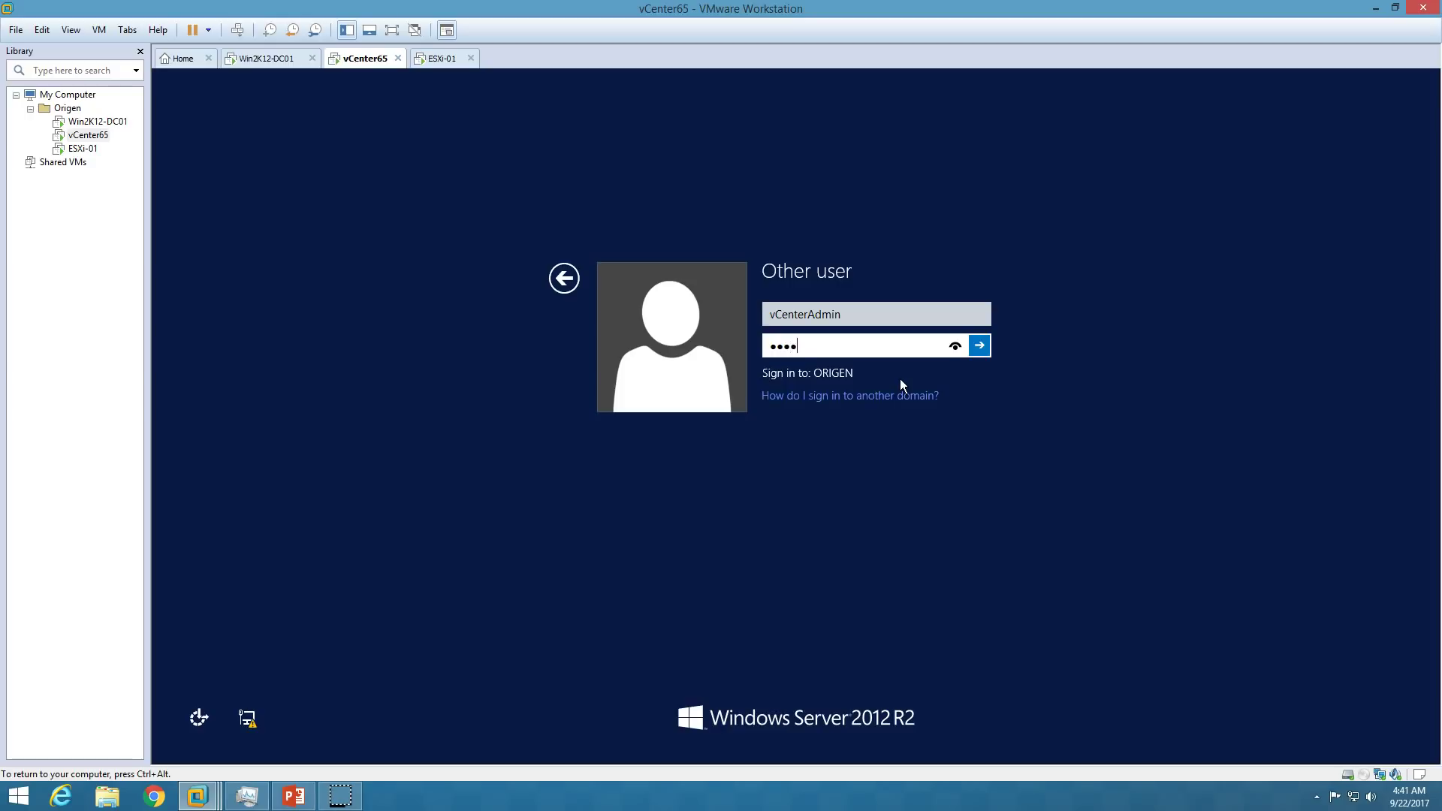
key(Return)
click(915, 362)
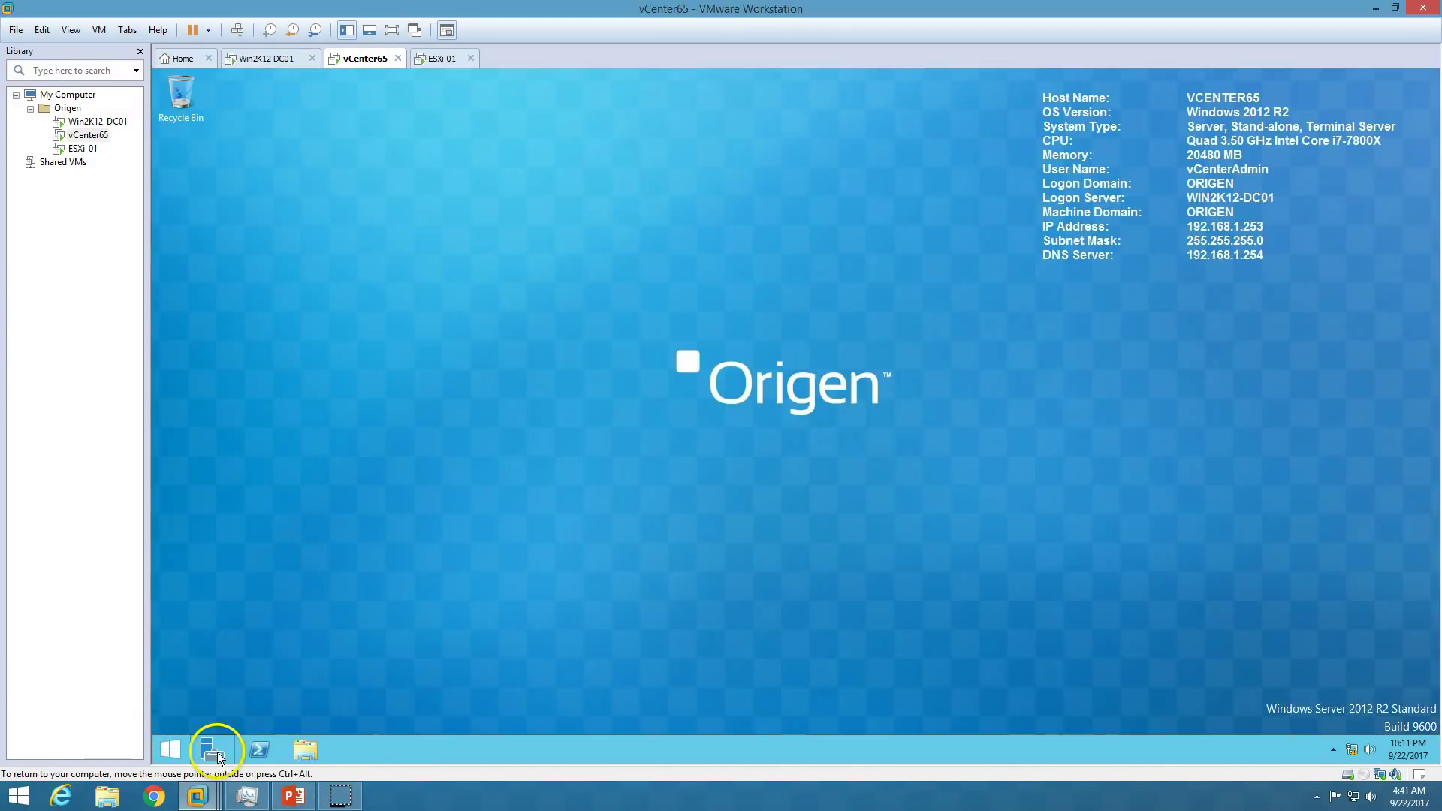
Open Server Manager and hide its Welcome panel, briefly checking the slides.
click(215, 751)
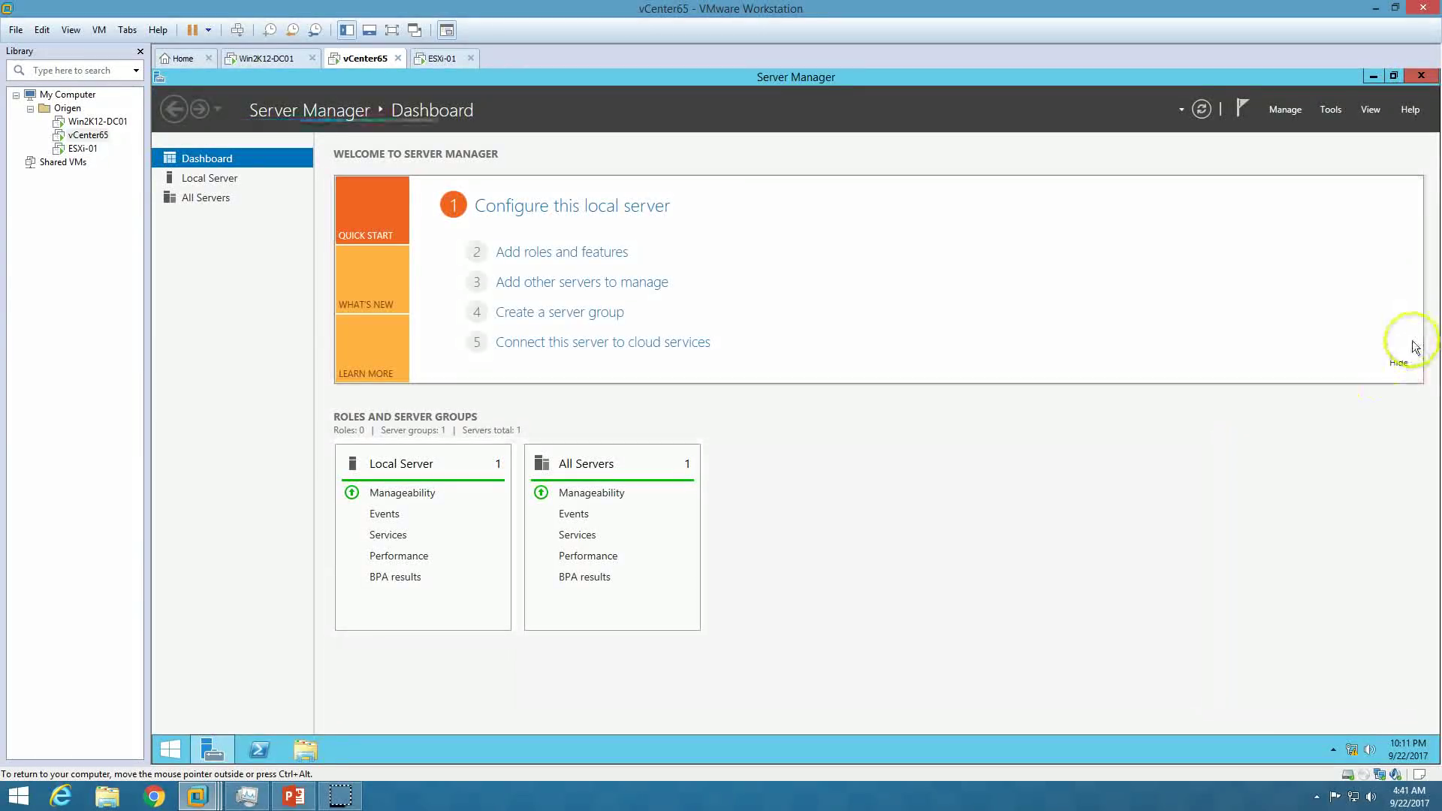
click(1400, 365)
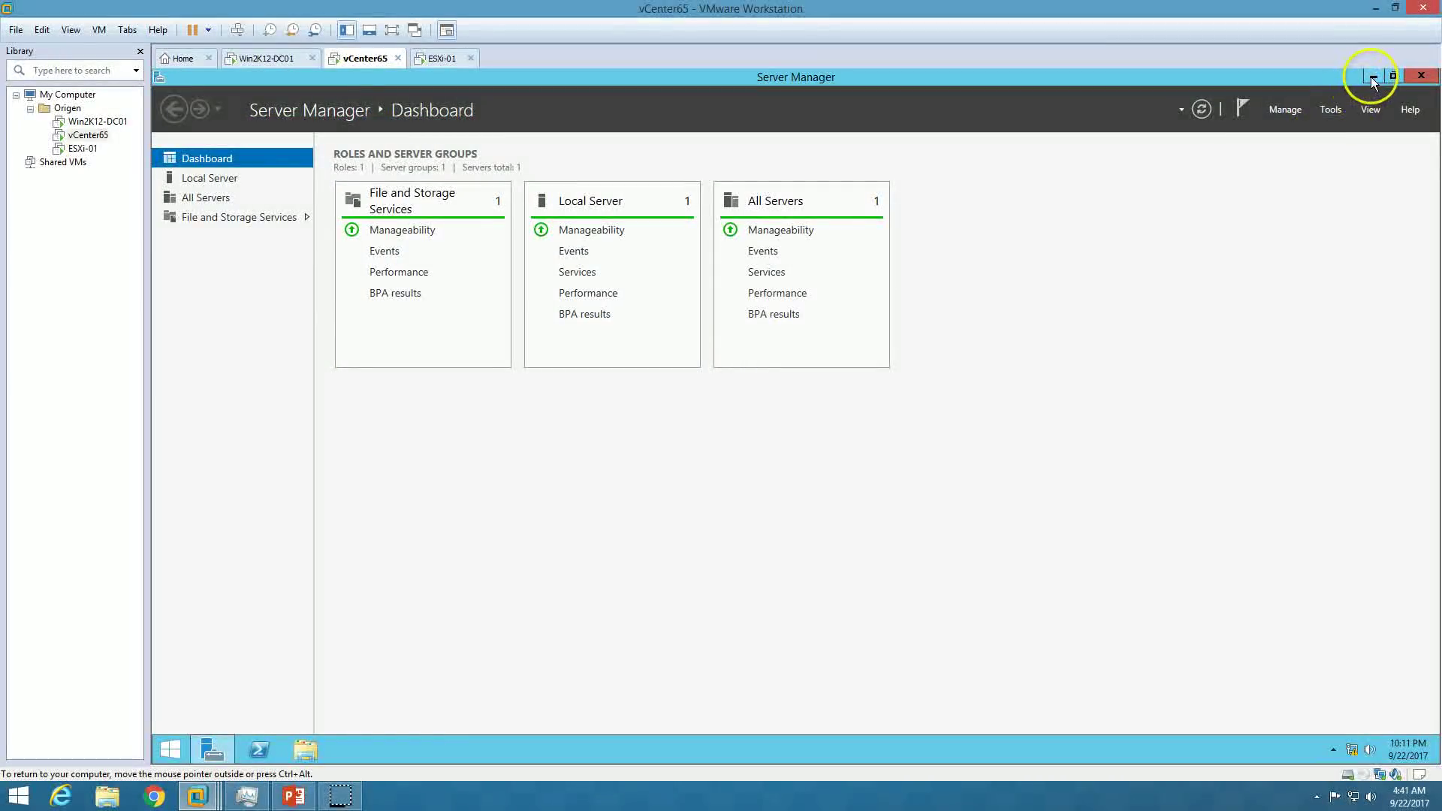
click(294, 795)
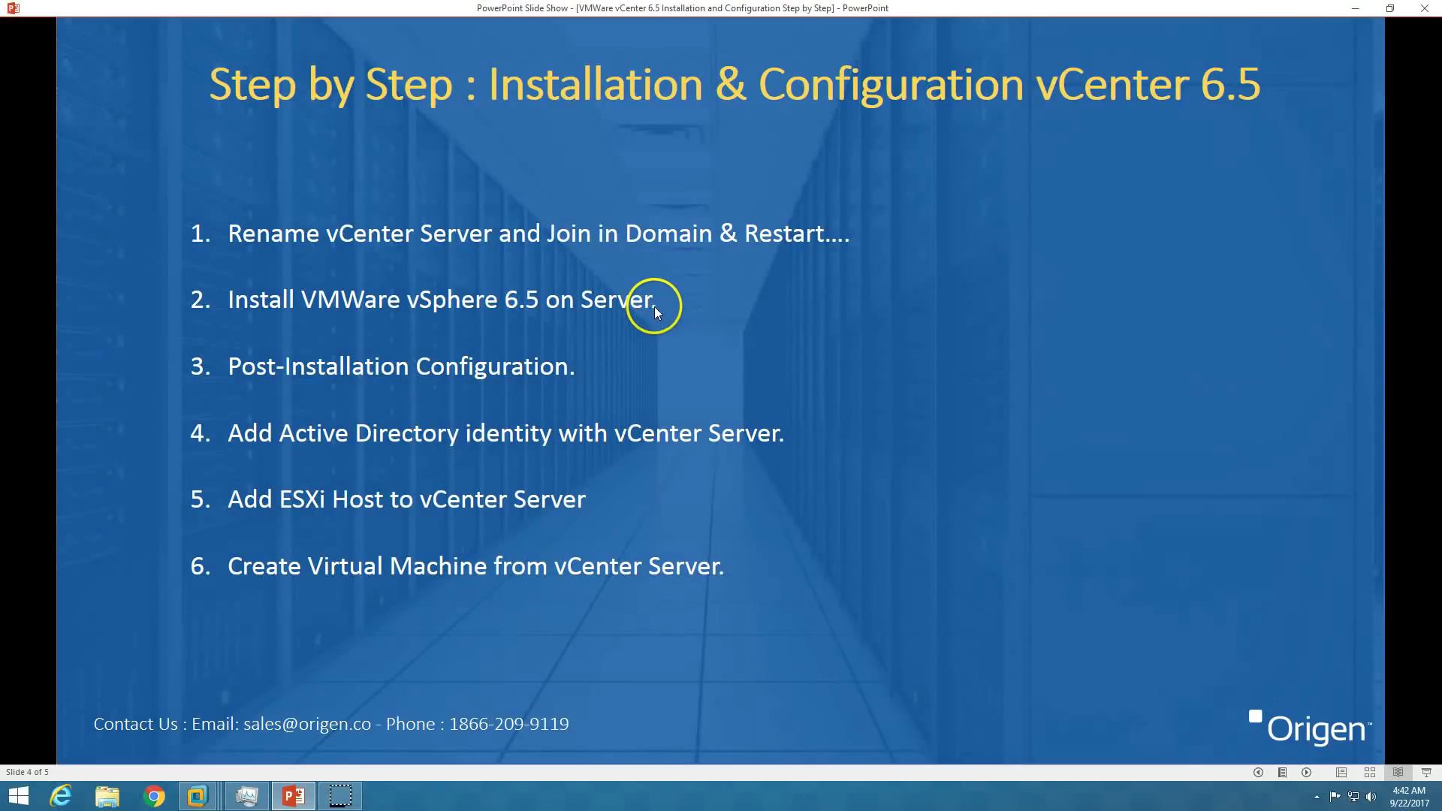
click(196, 796)
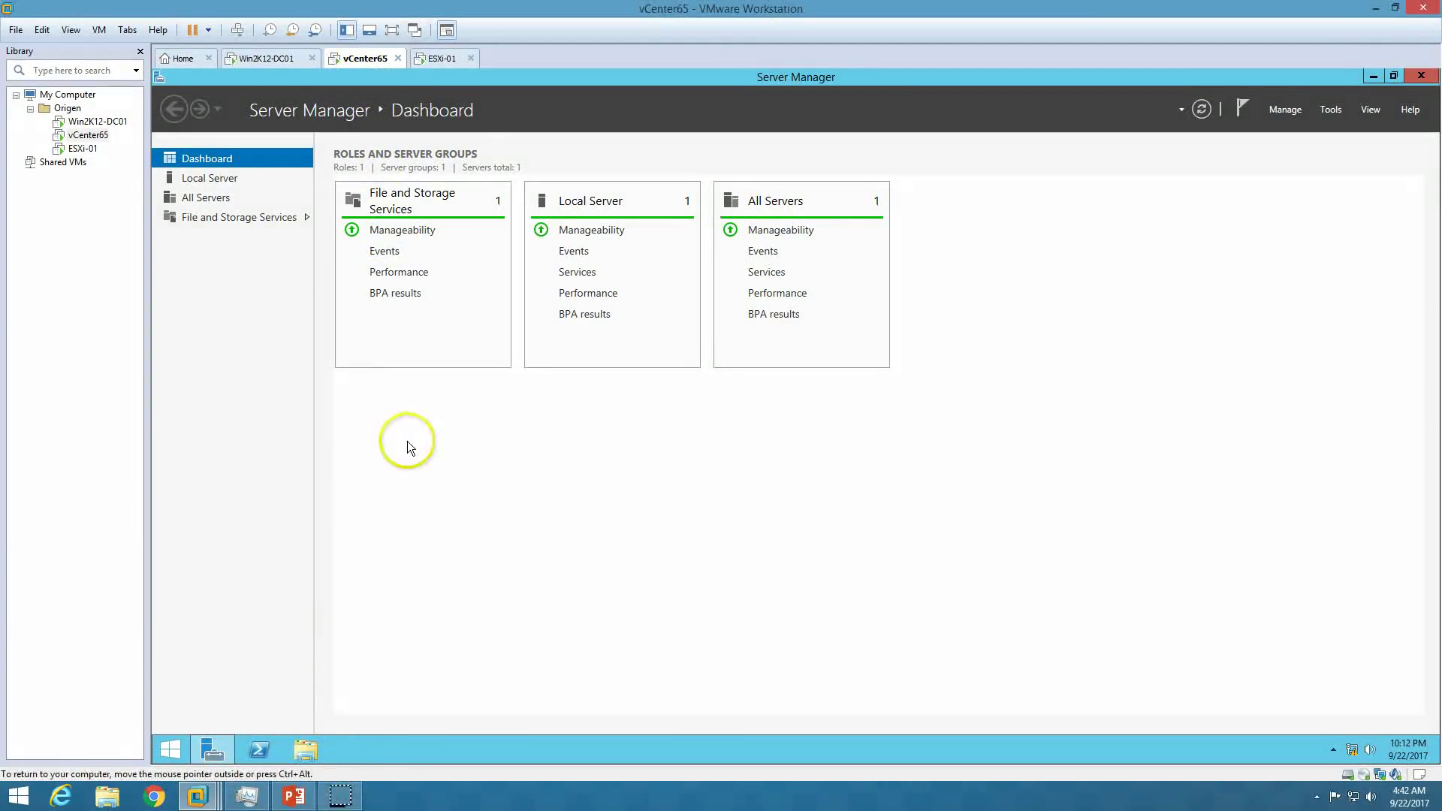
Open DVD Drive (D:) from This PC and run autorun, approving the UAC prompt.
click(174, 751)
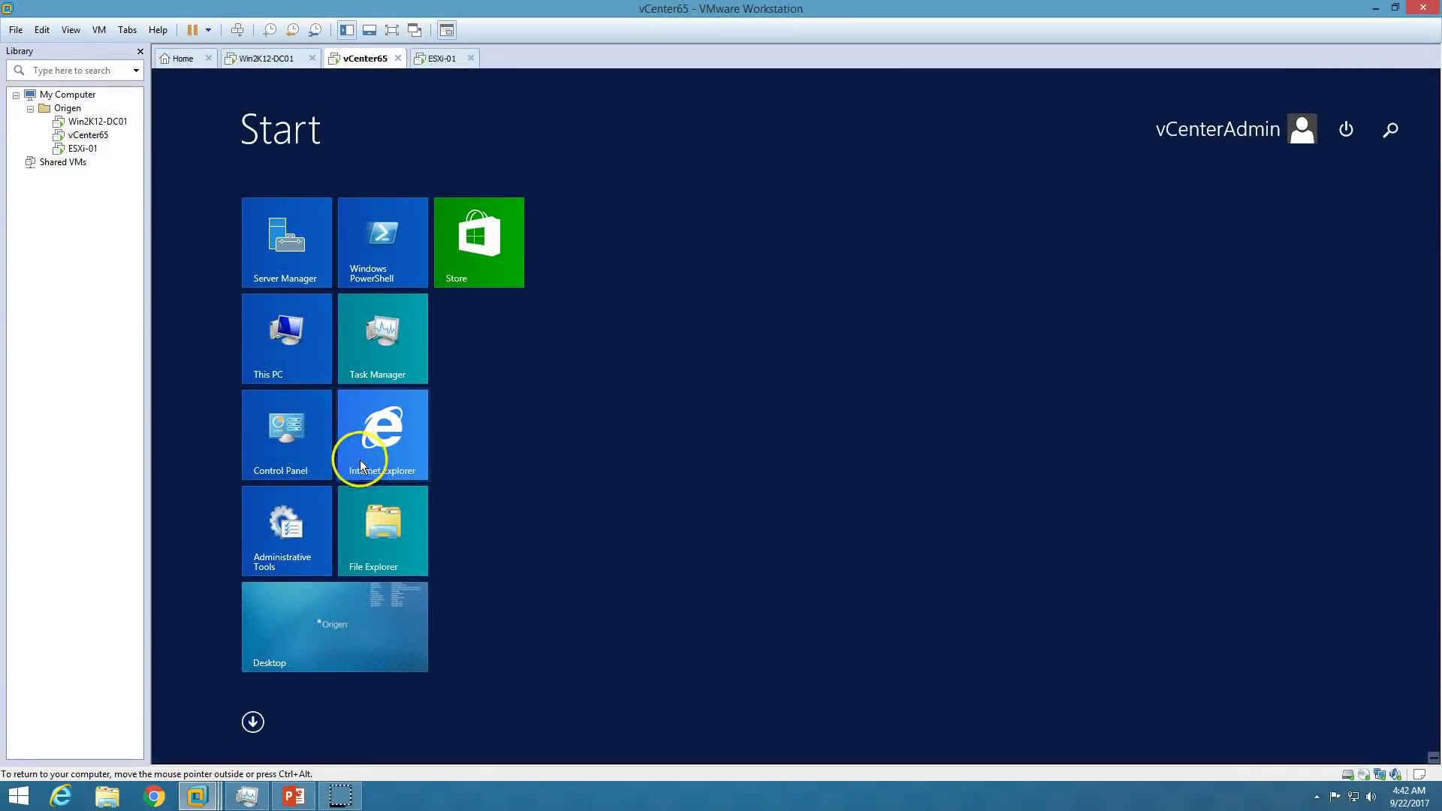
click(293, 366)
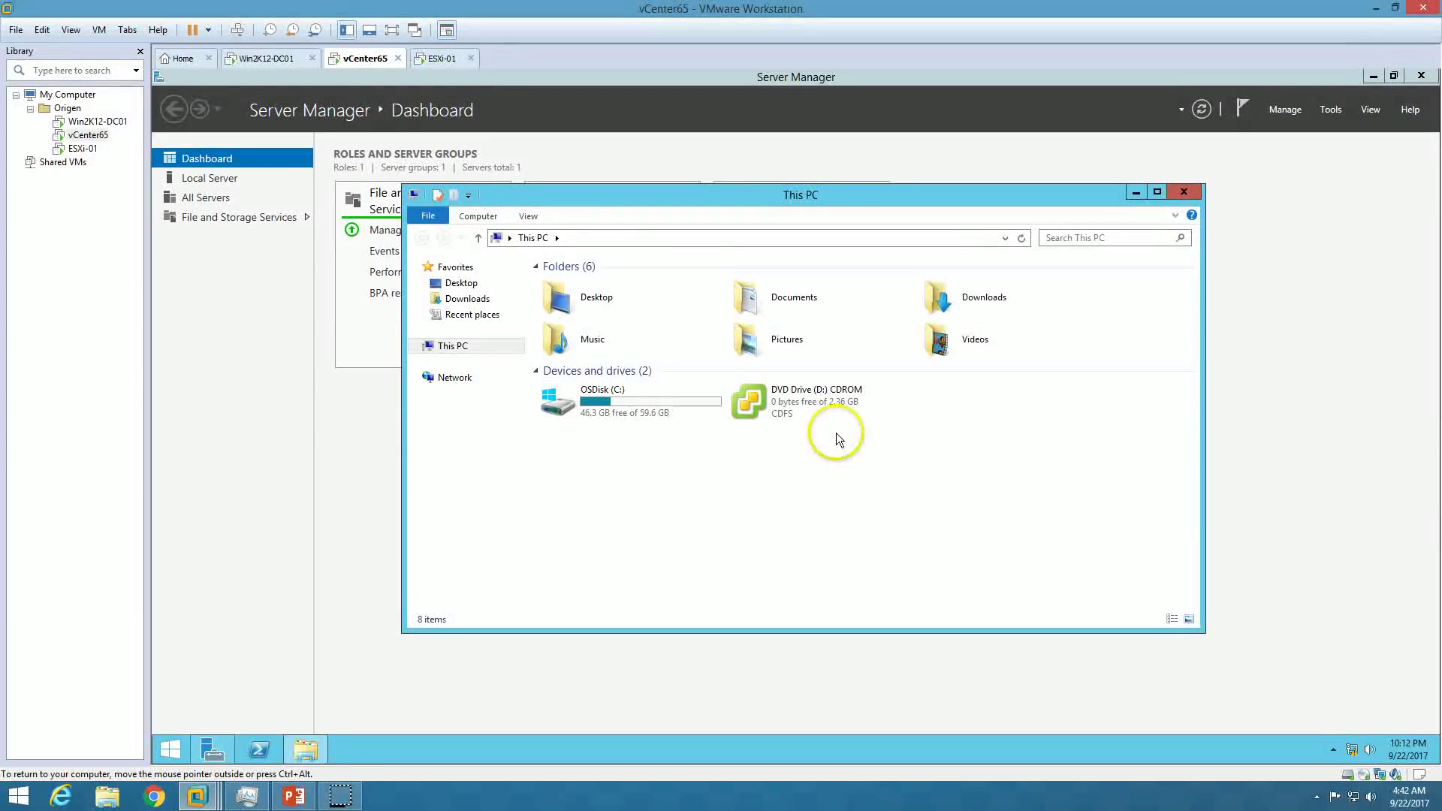
click(824, 407)
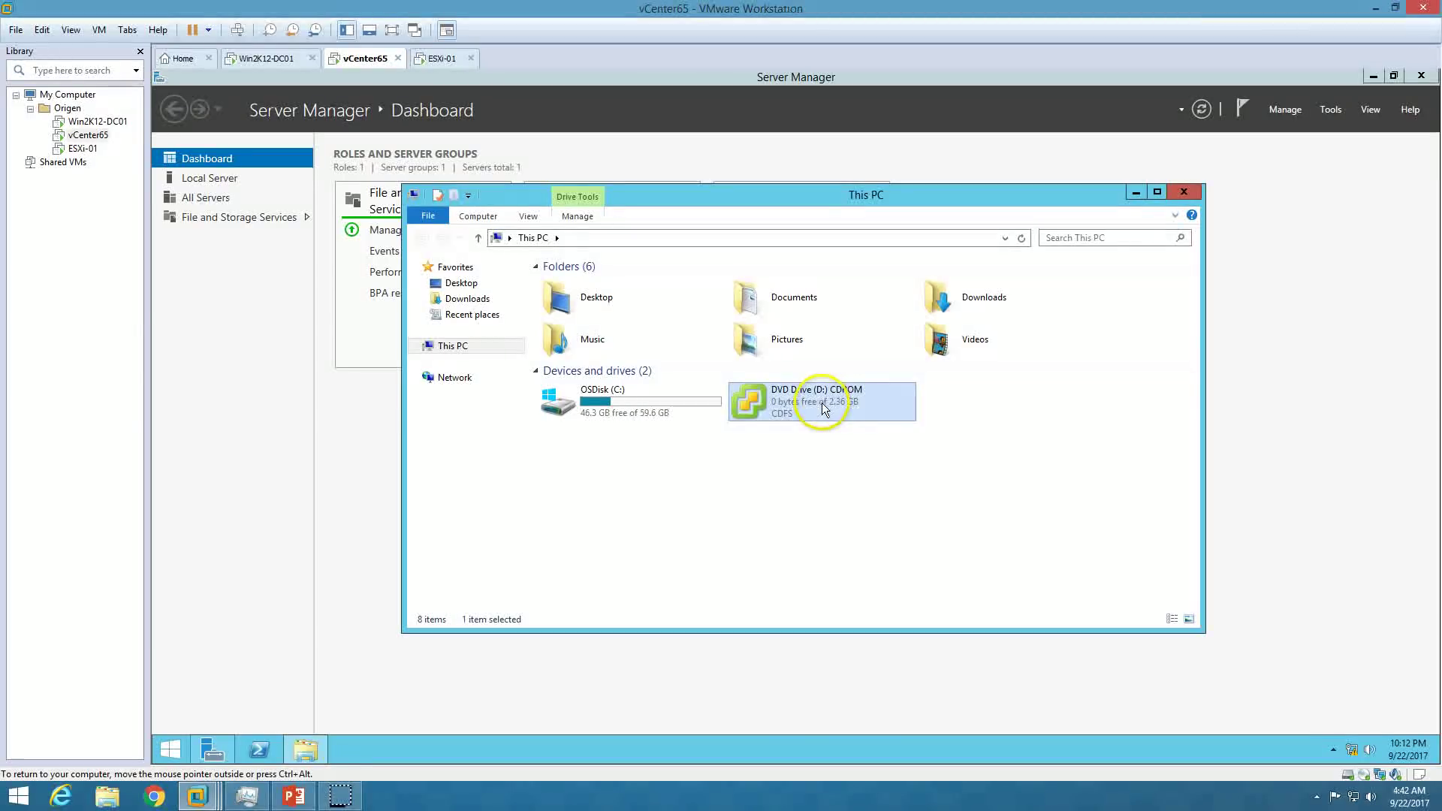
right_click(825, 399)
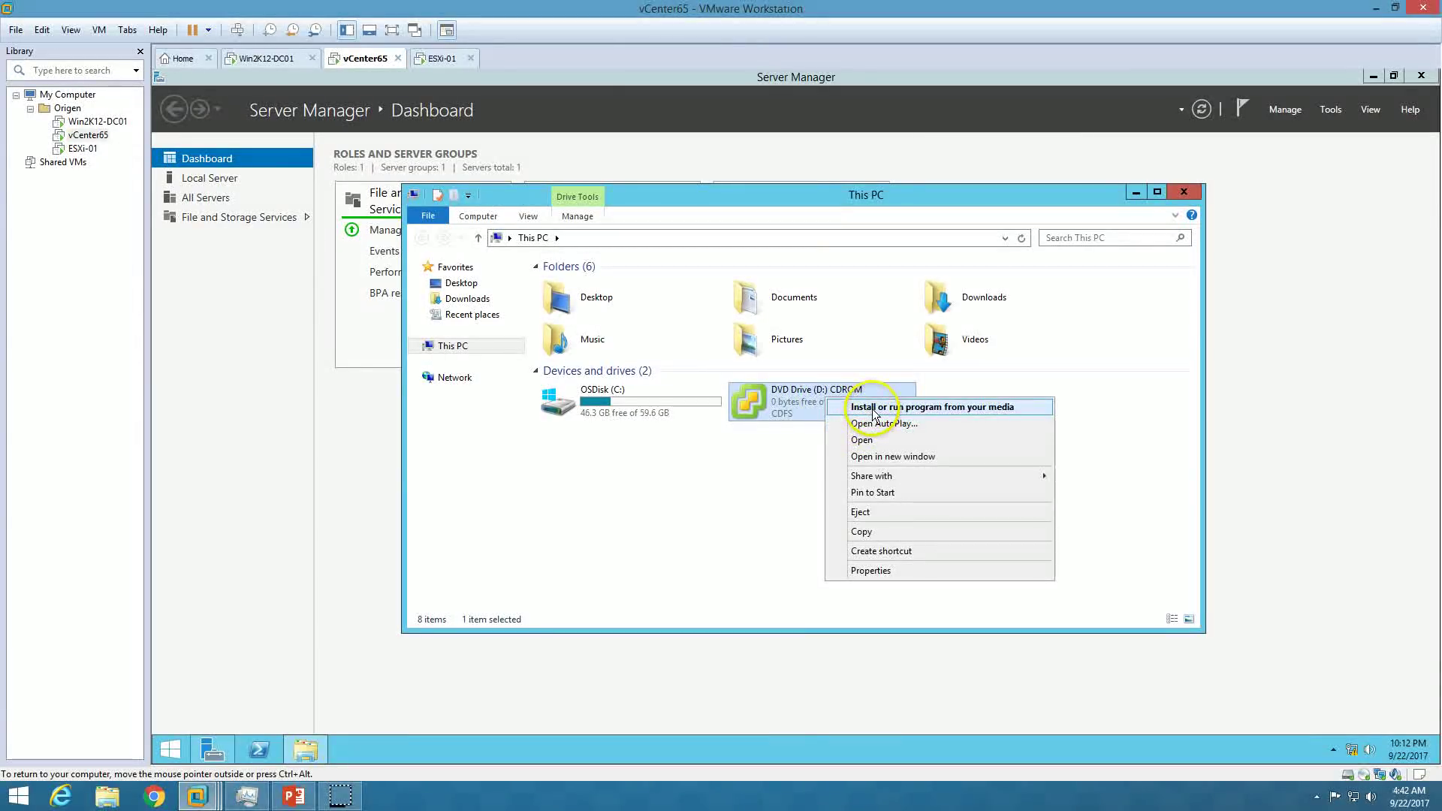
click(862, 440)
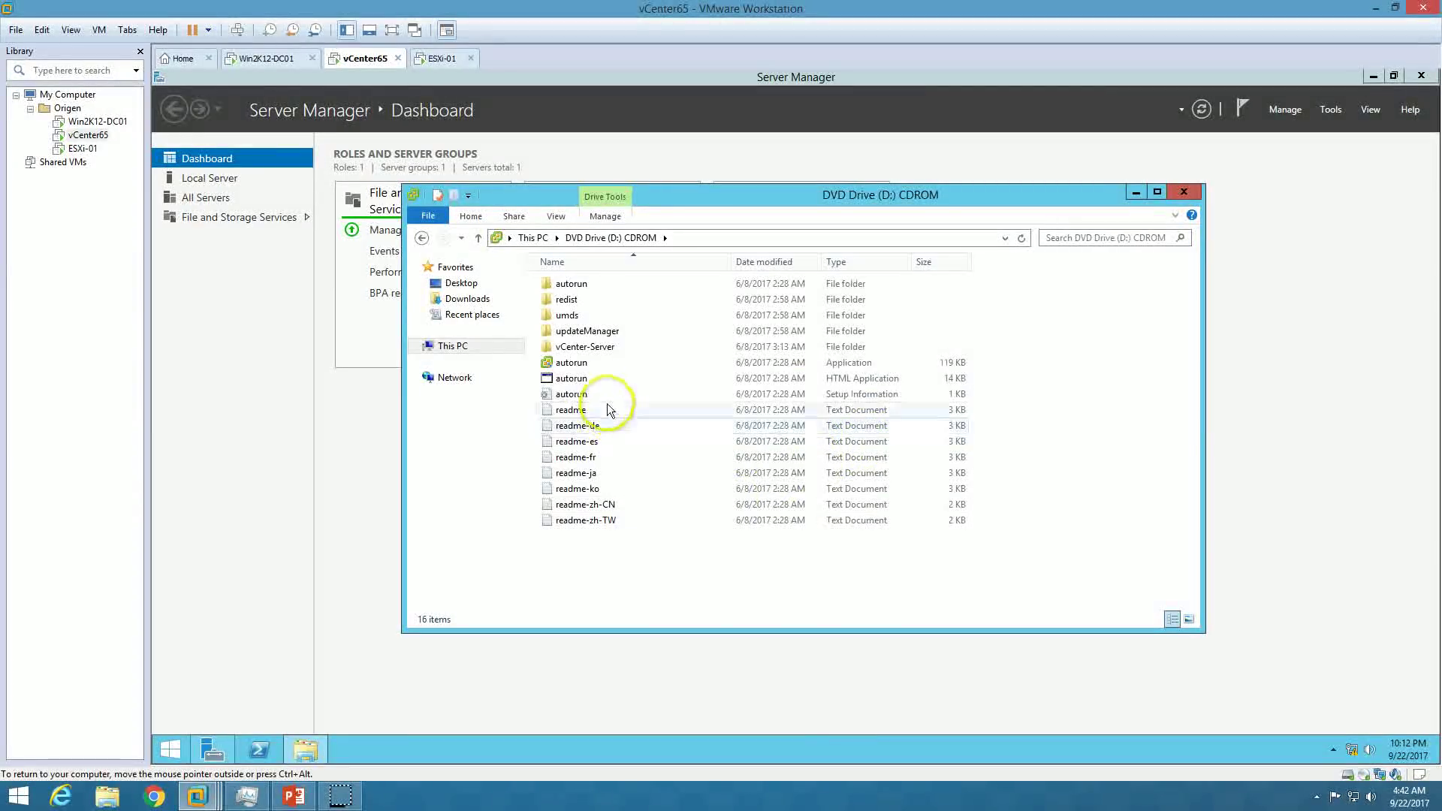
double_click(579, 362)
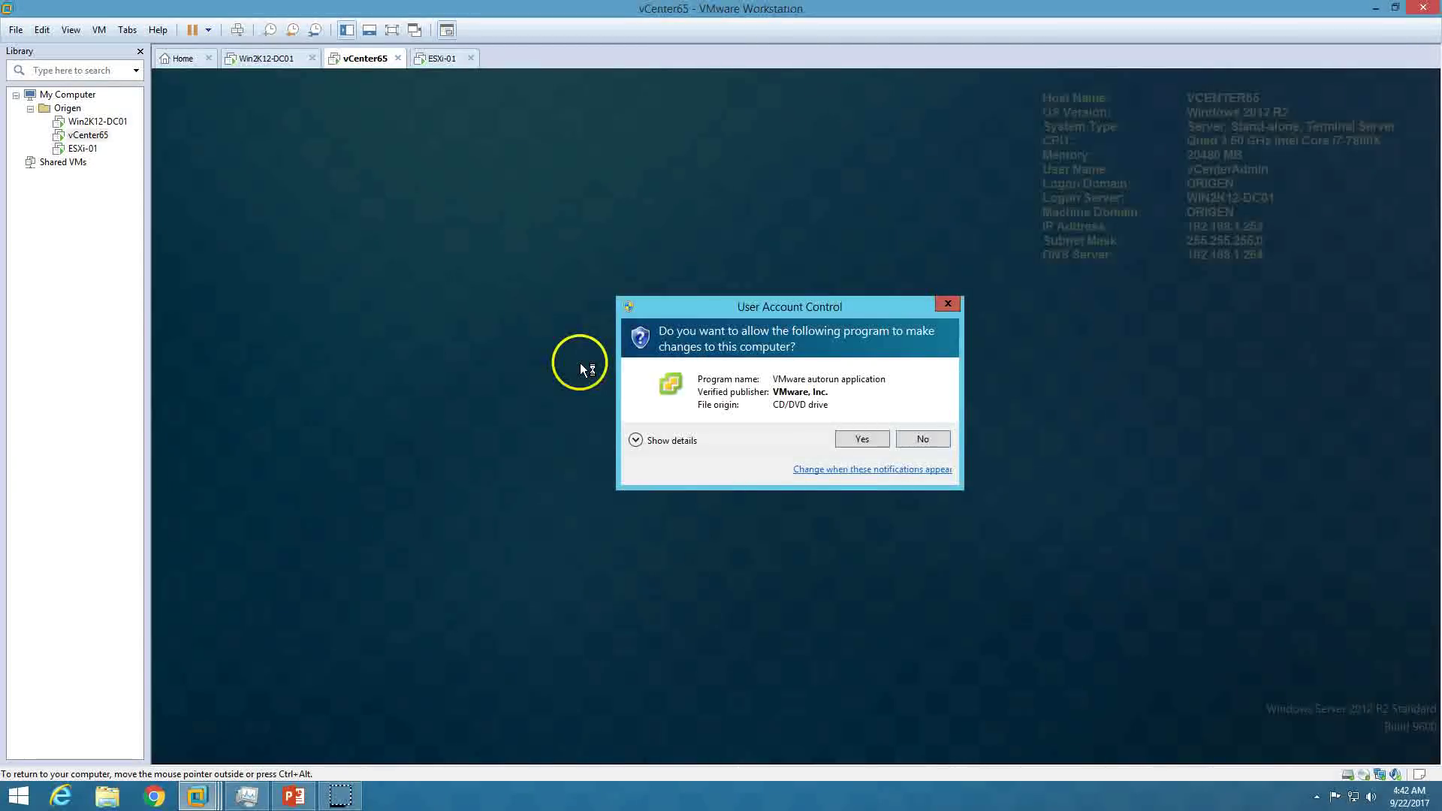
click(856, 439)
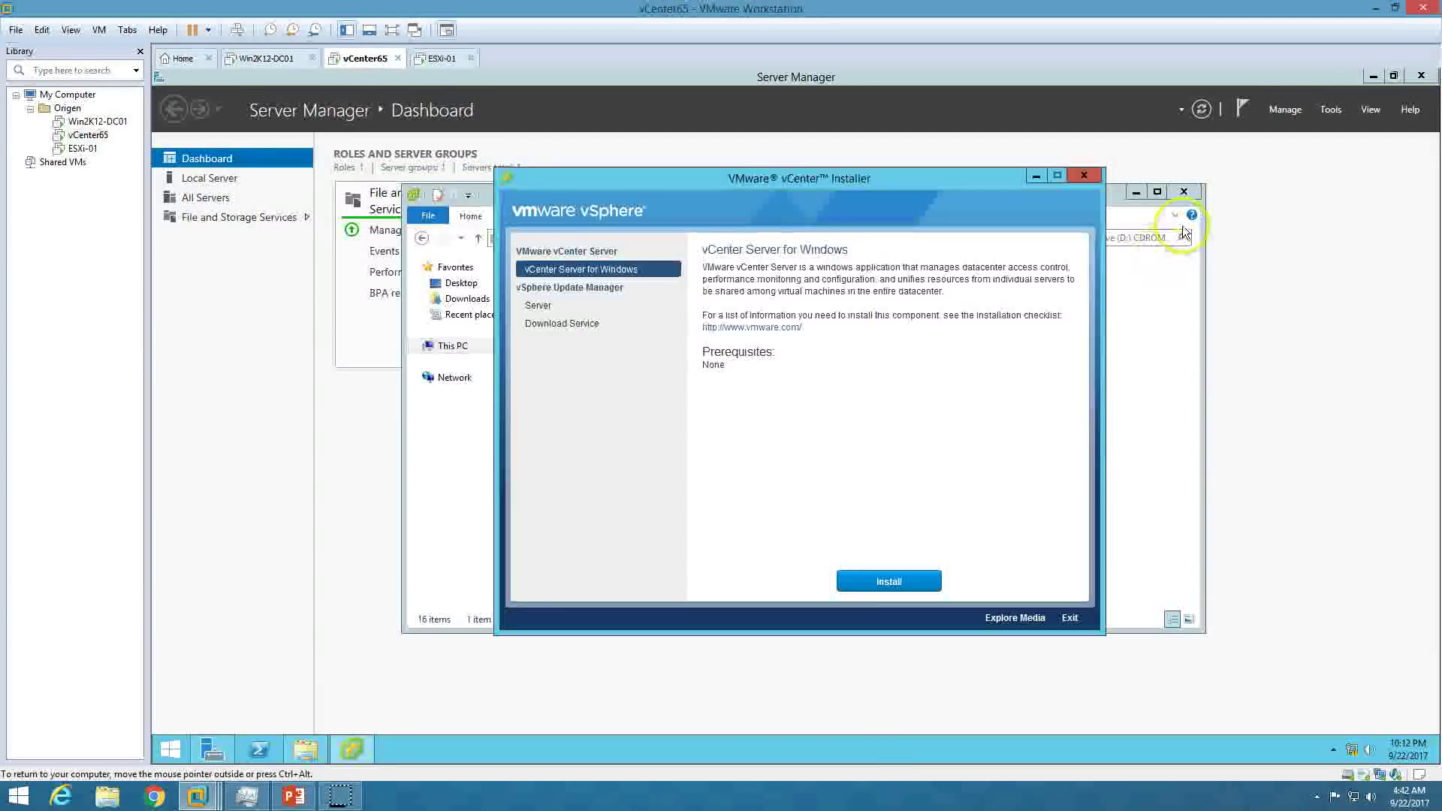
click(1363, 82)
Install vCenter Server for Windows and, once initialized, continue to the license agreement page.
click(1373, 76)
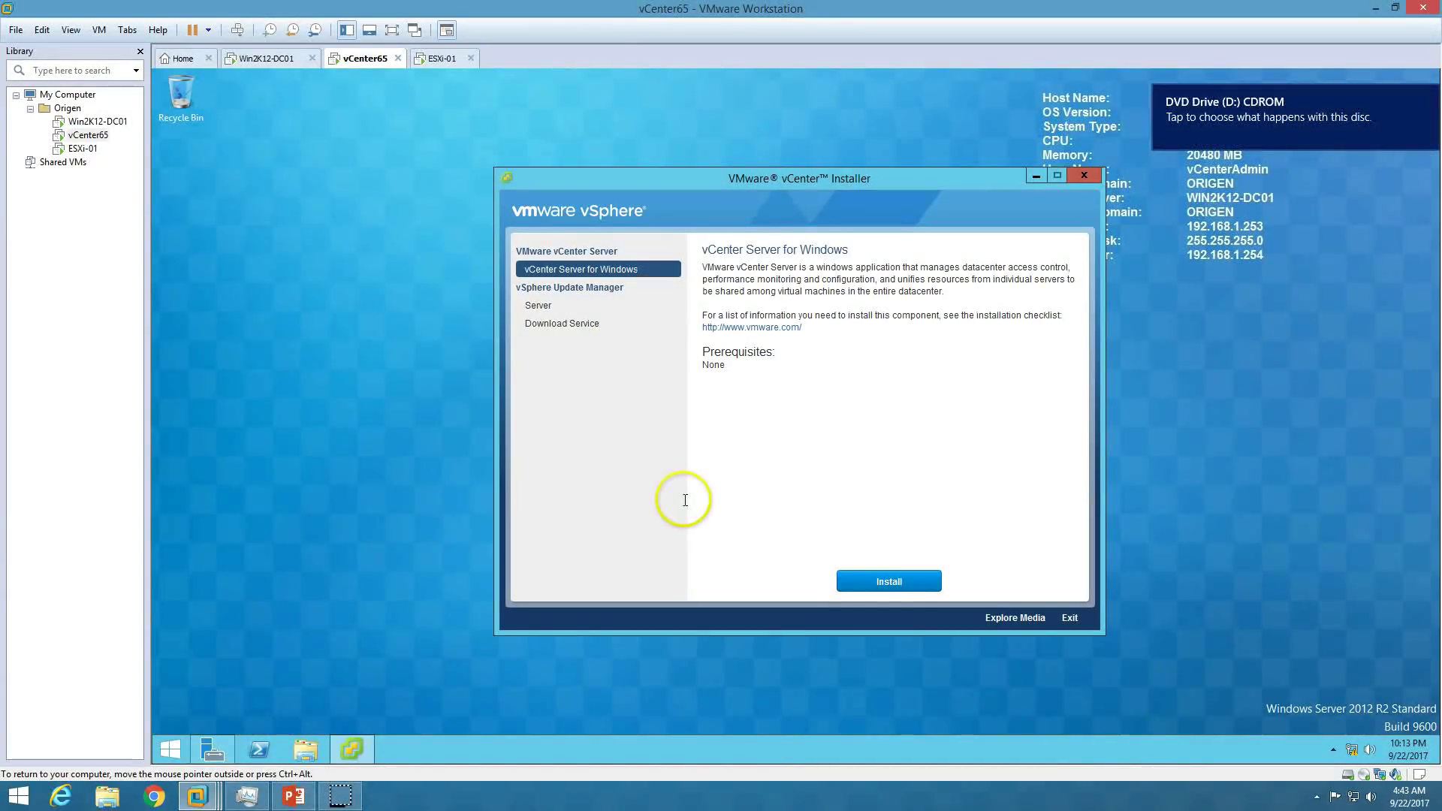
click(1421, 93)
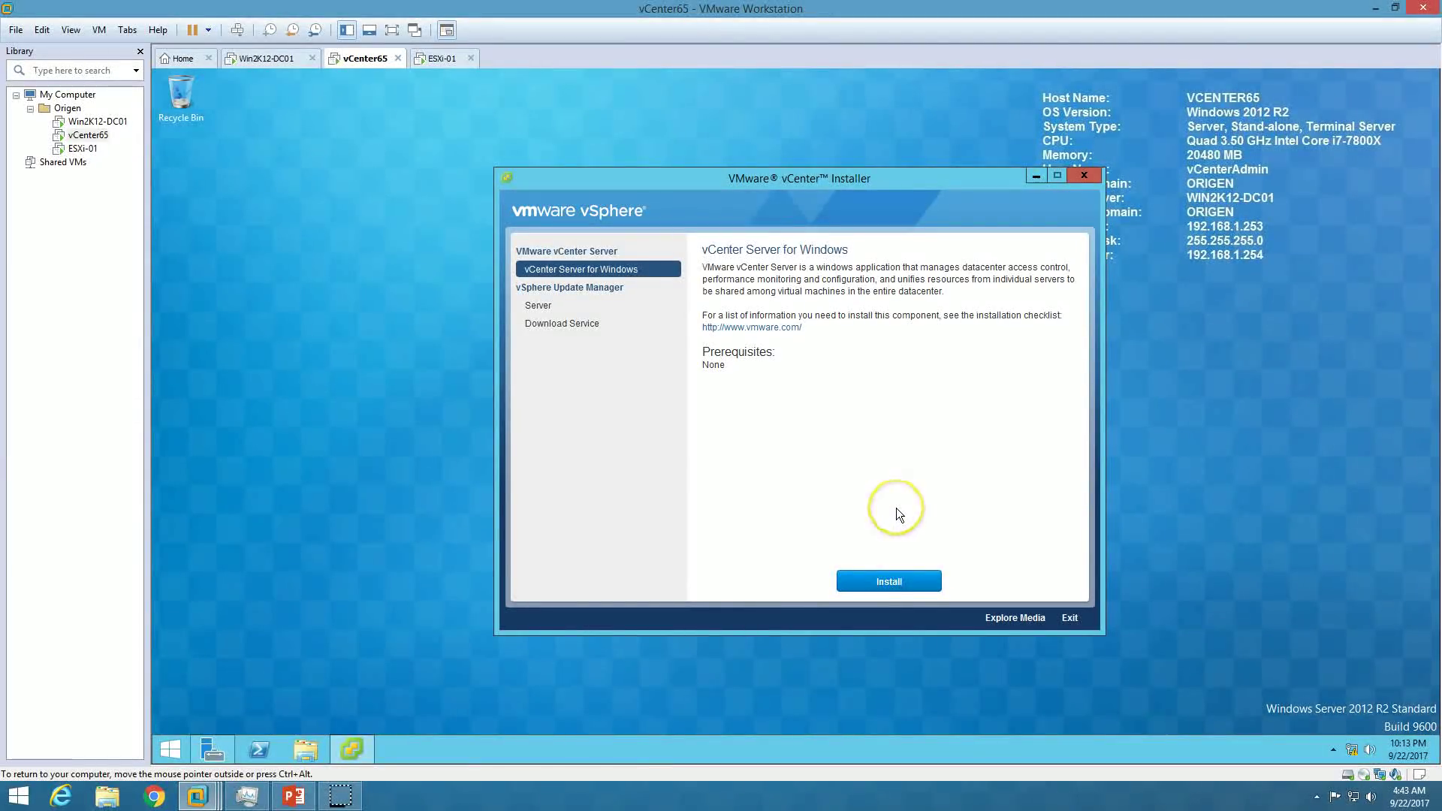
click(895, 591)
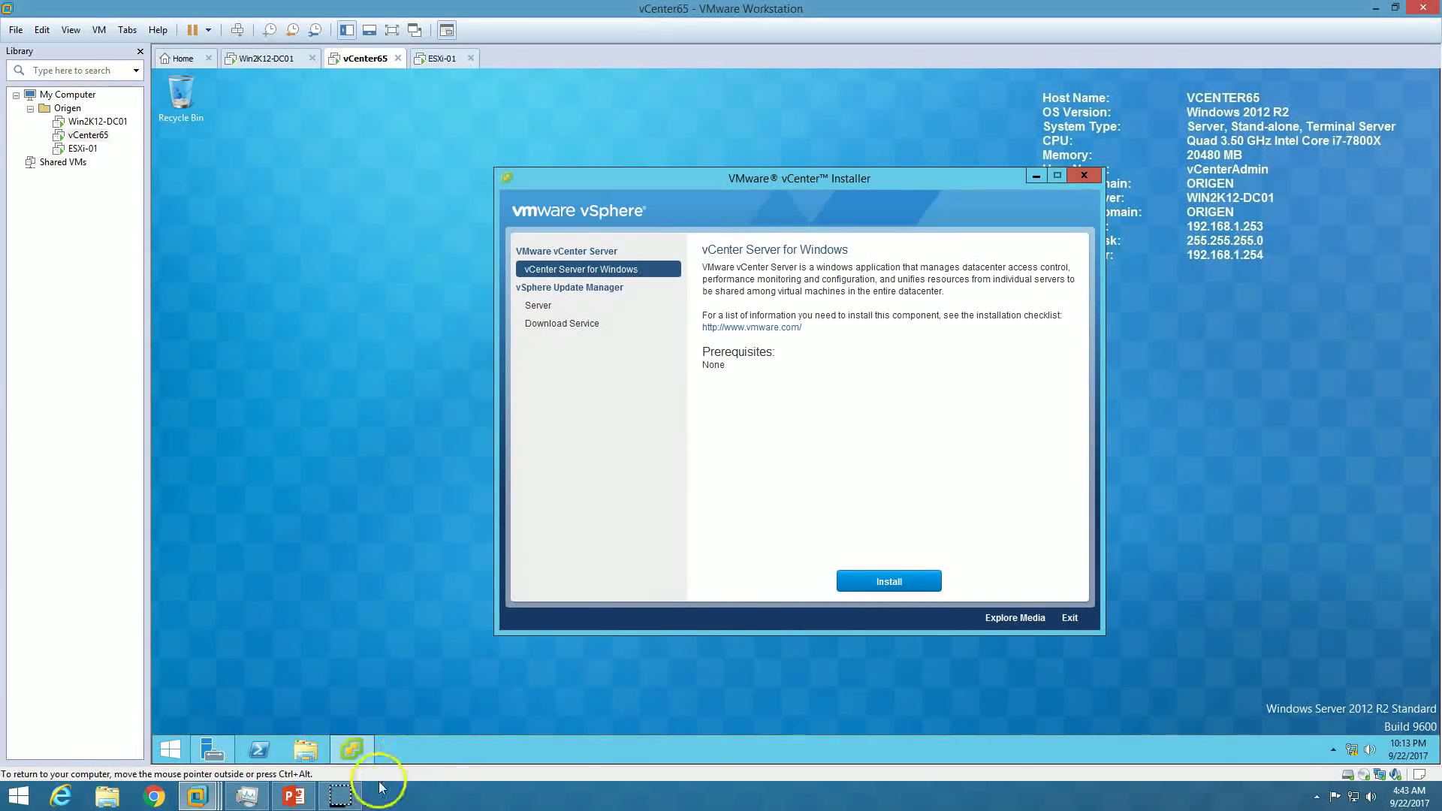
drag(746, 420, 631, 476)
click(1067, 153)
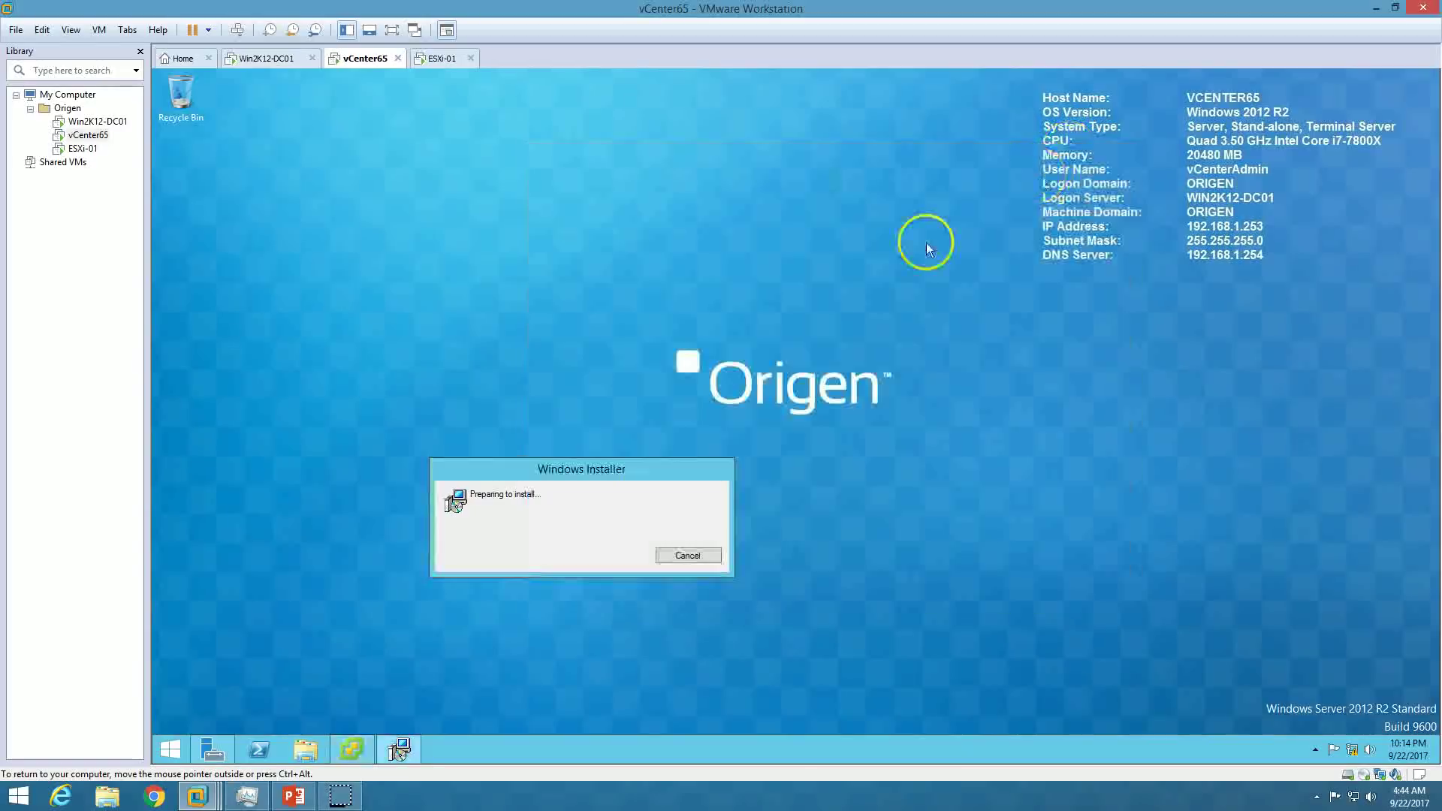
drag(781, 362, 779, 364)
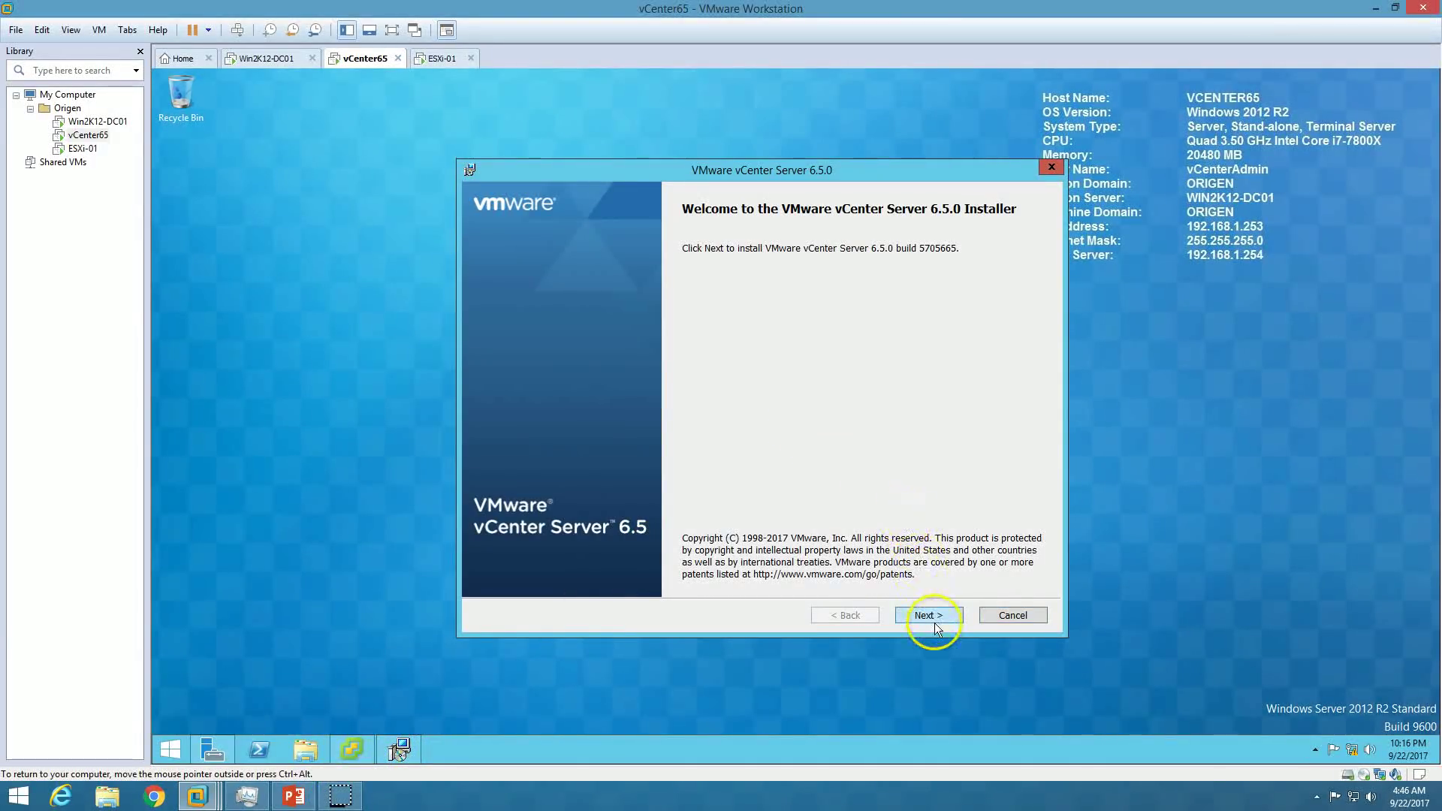
click(935, 618)
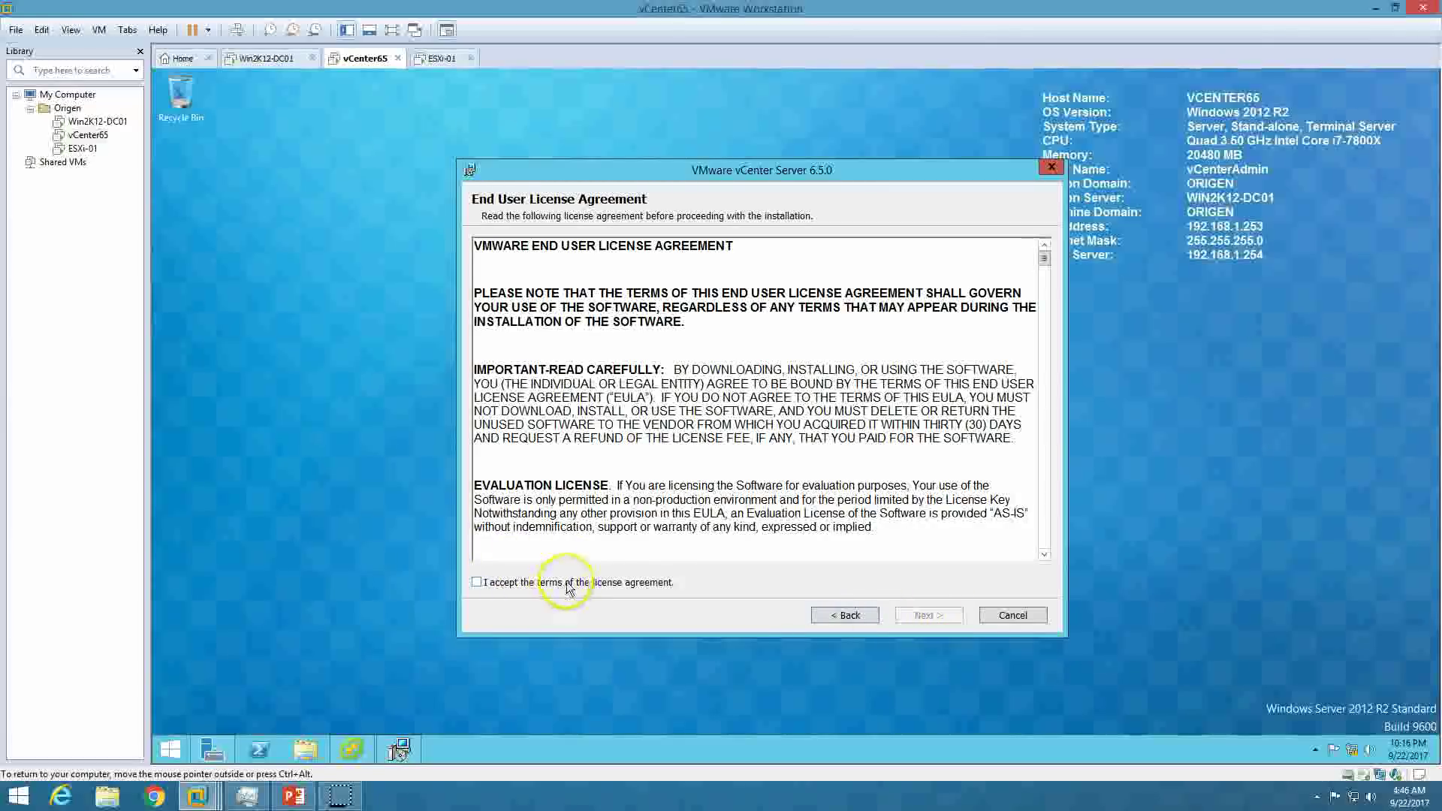
Accept the license terms and pick the embedded vCenter Server with Platform Services Controller deployment.
click(572, 583)
click(909, 623)
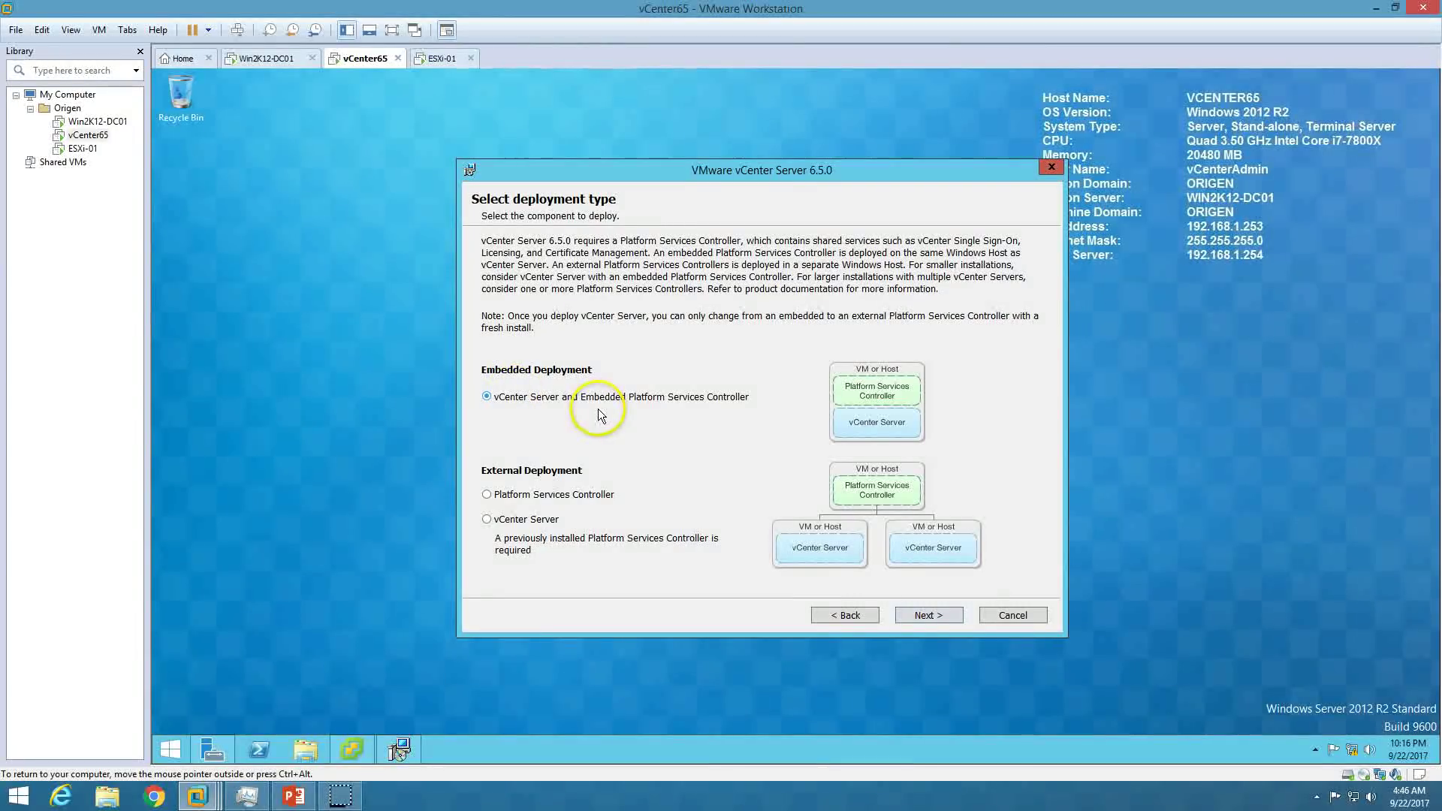
click(505, 493)
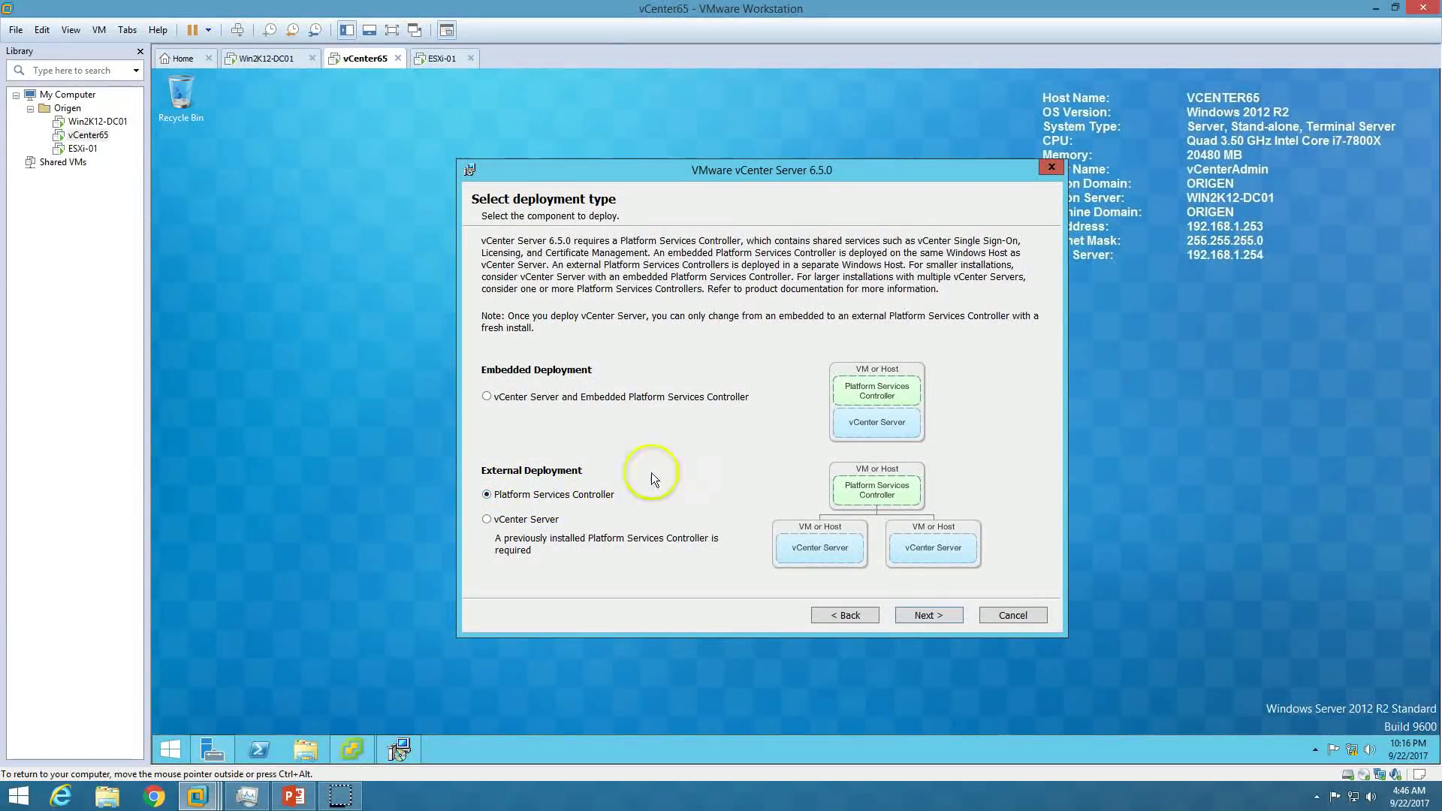
click(531, 520)
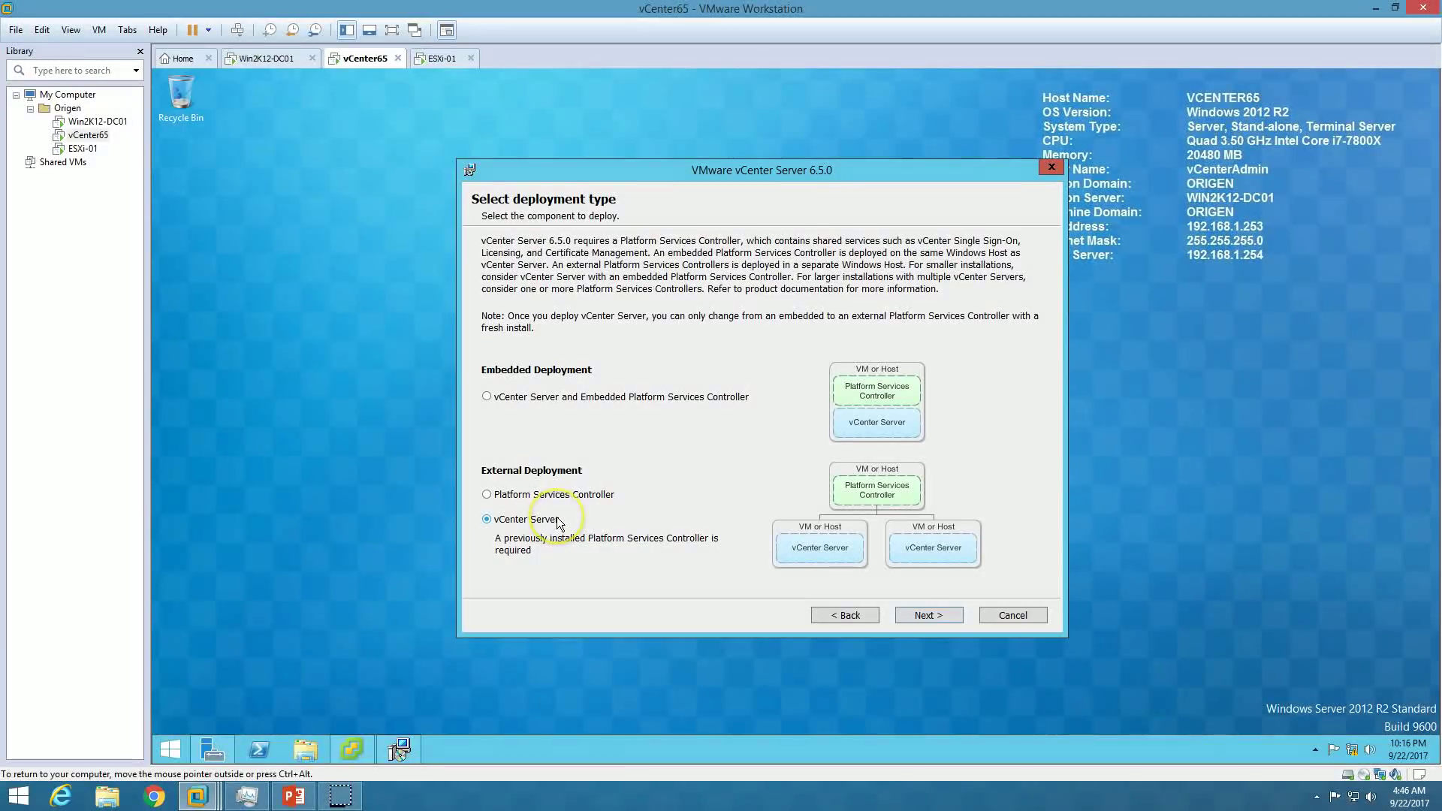
click(535, 398)
click(487, 397)
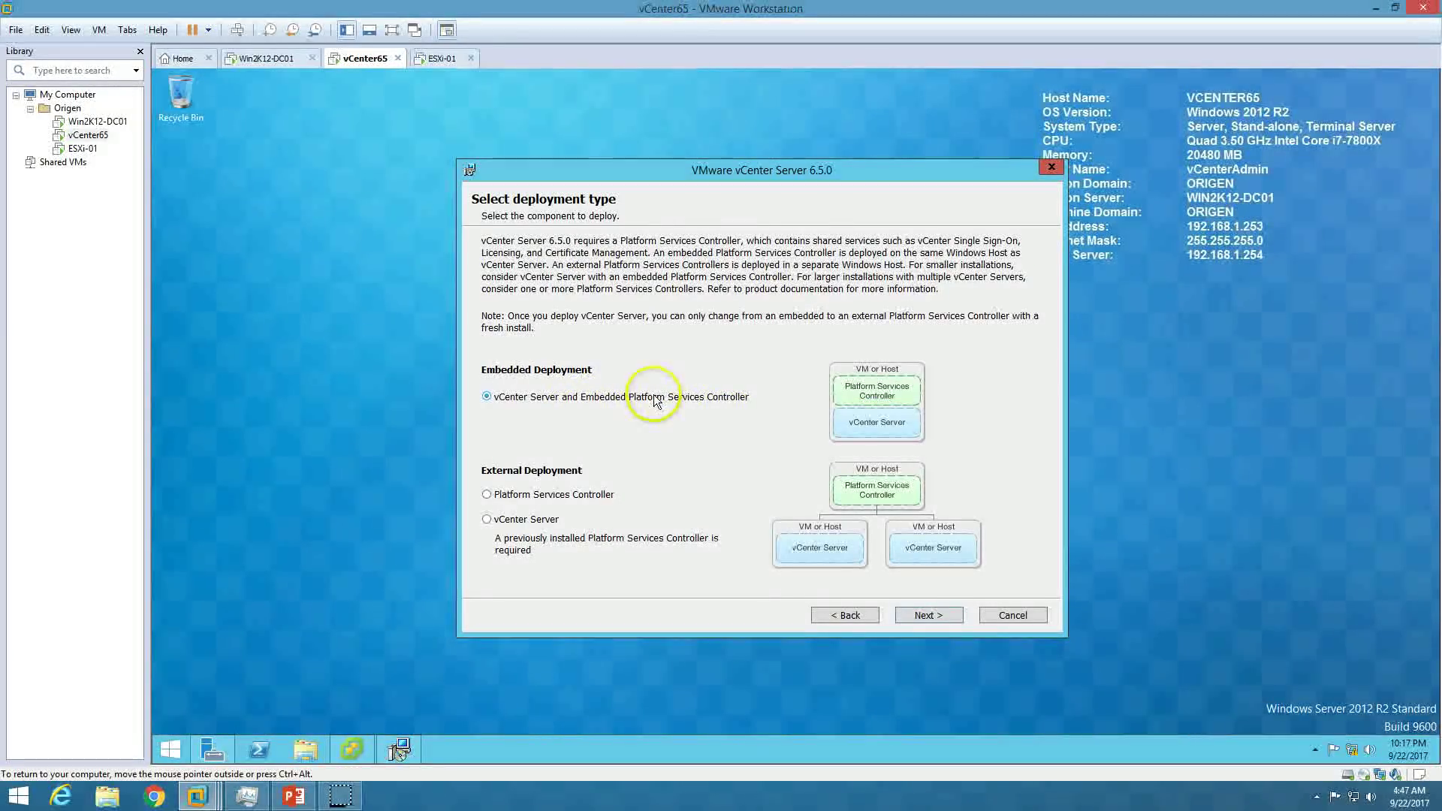
click(928, 615)
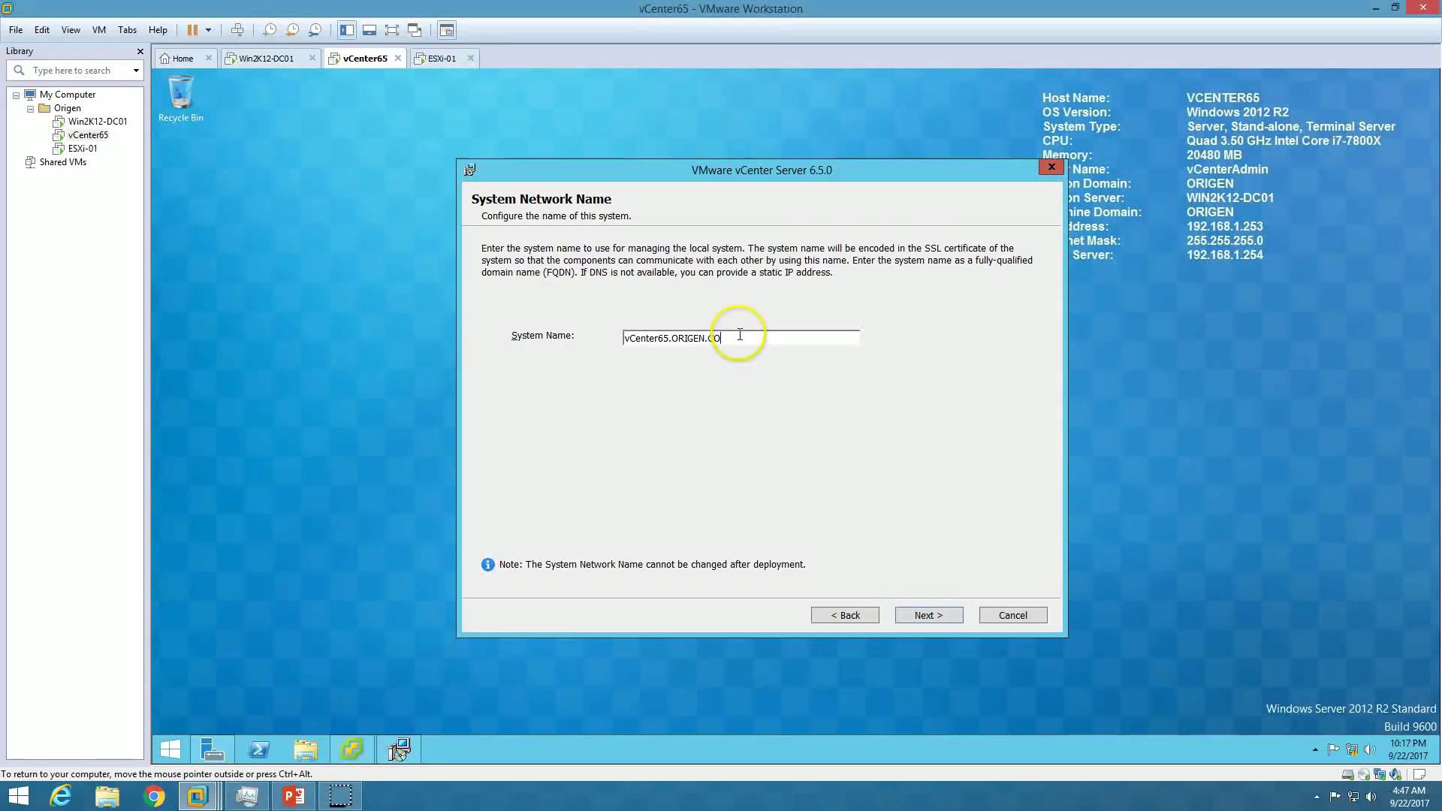
Keep system name vCenter65.ORIGEN.CO, then give SSO domain vsphere.local an administrator password and site ORIGEN.
drag(736, 336, 531, 384)
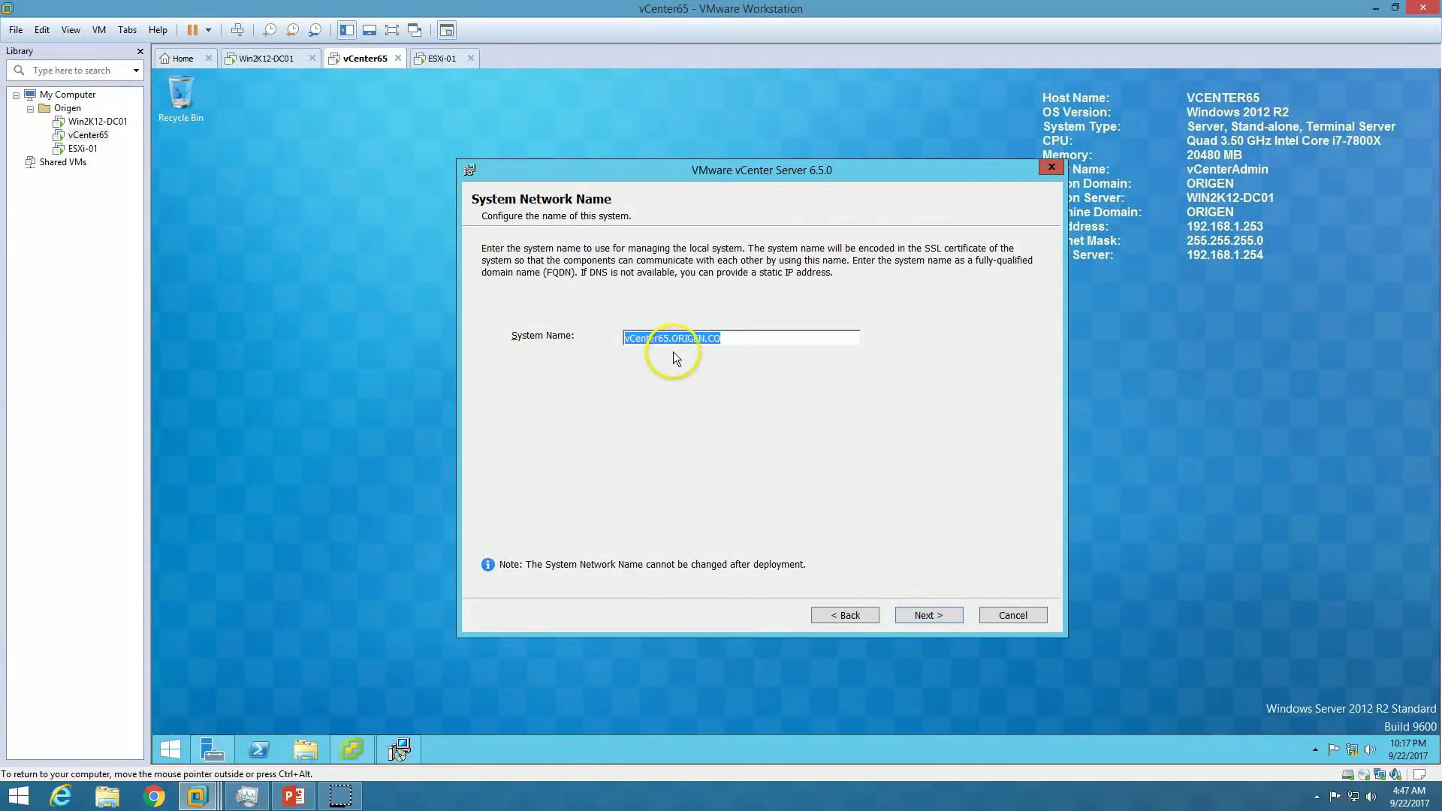
click(928, 615)
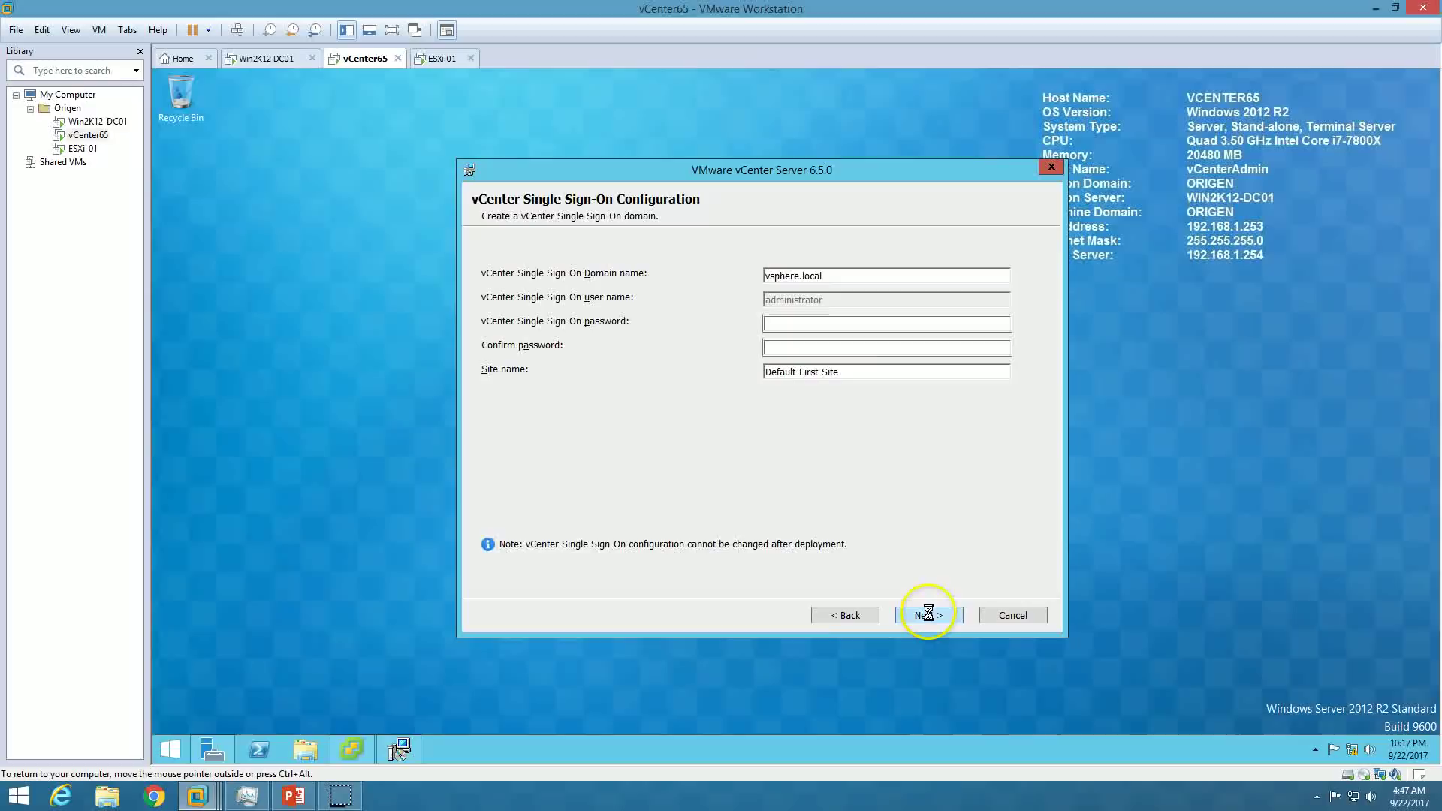
drag(830, 276, 750, 304)
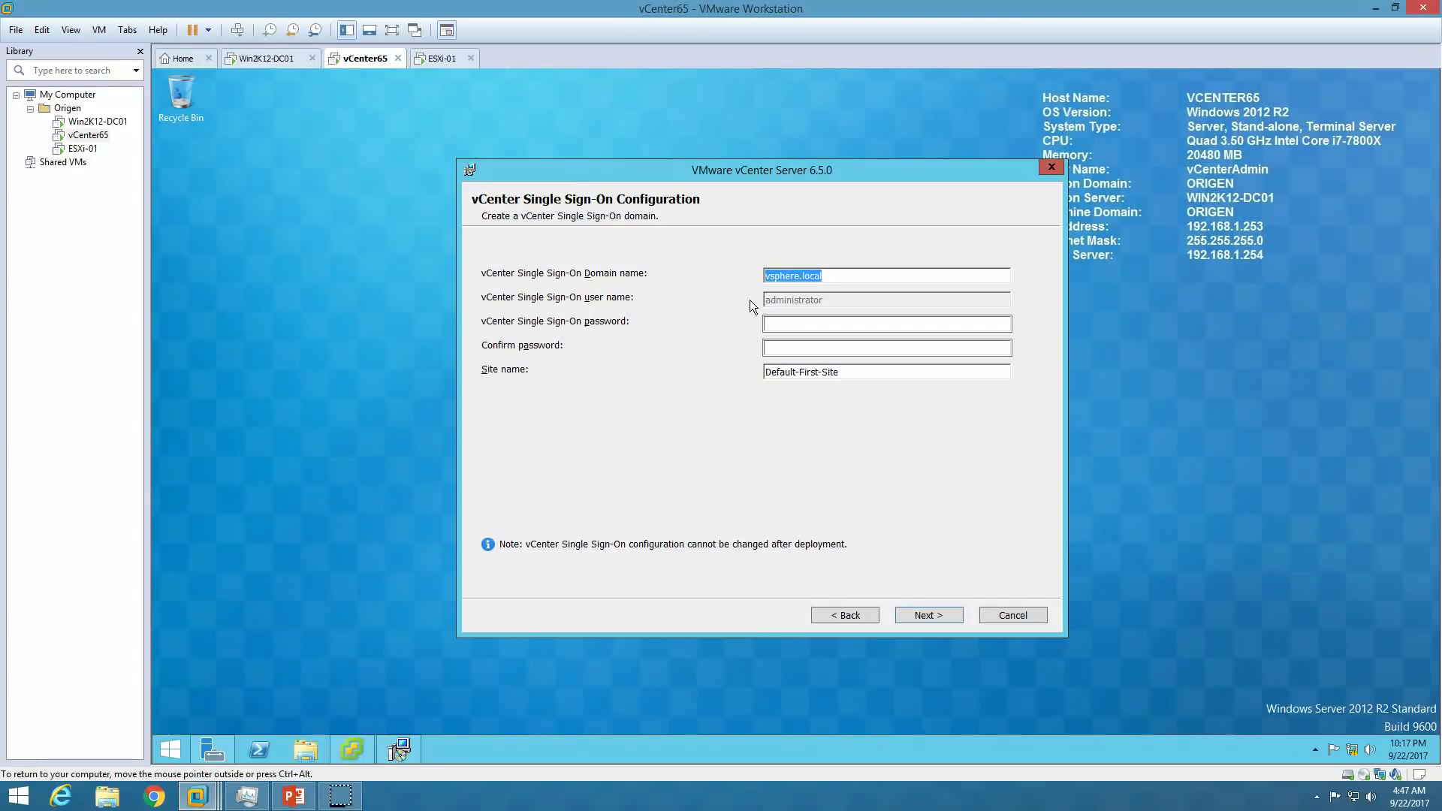
key(Tab)
click(779, 319)
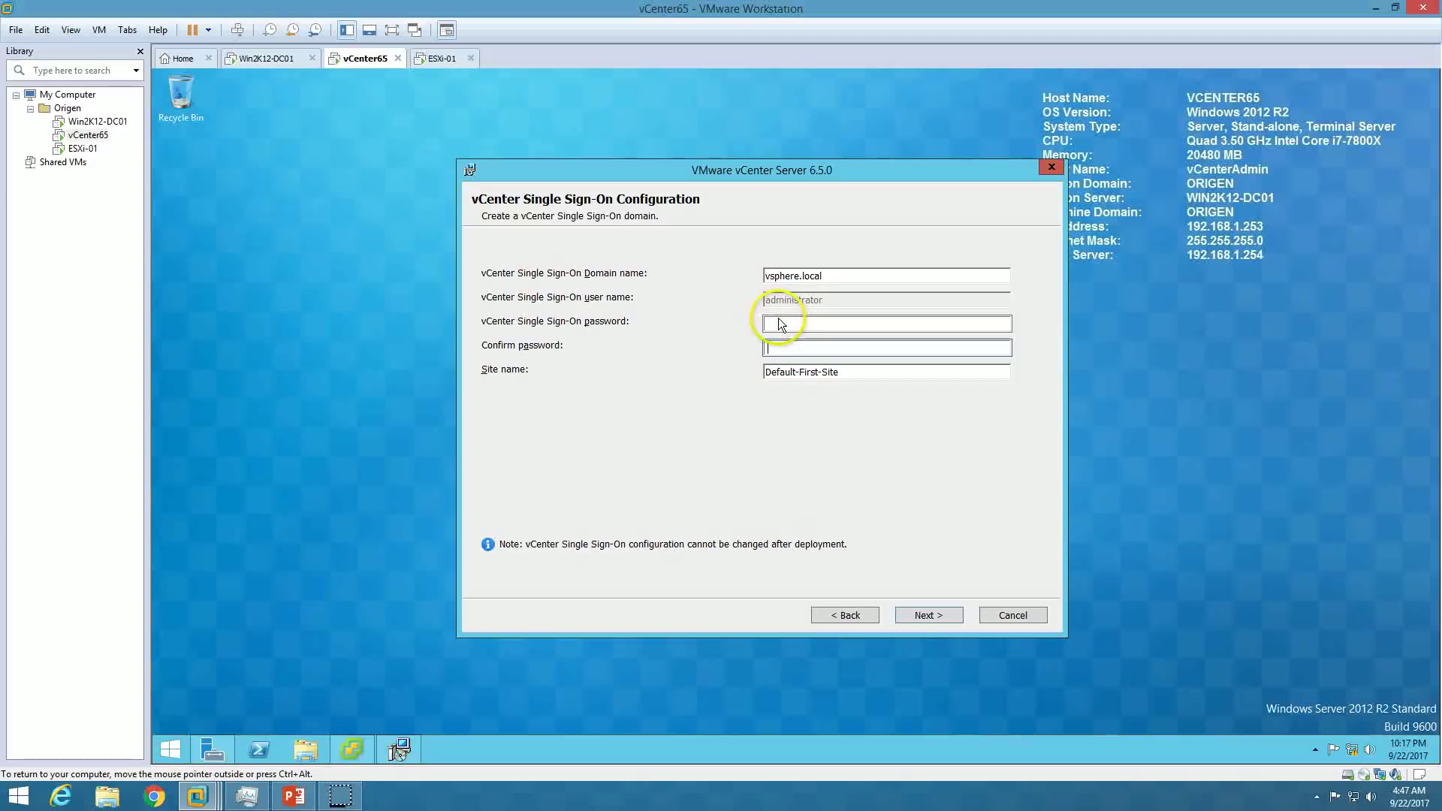
text(VMwar)
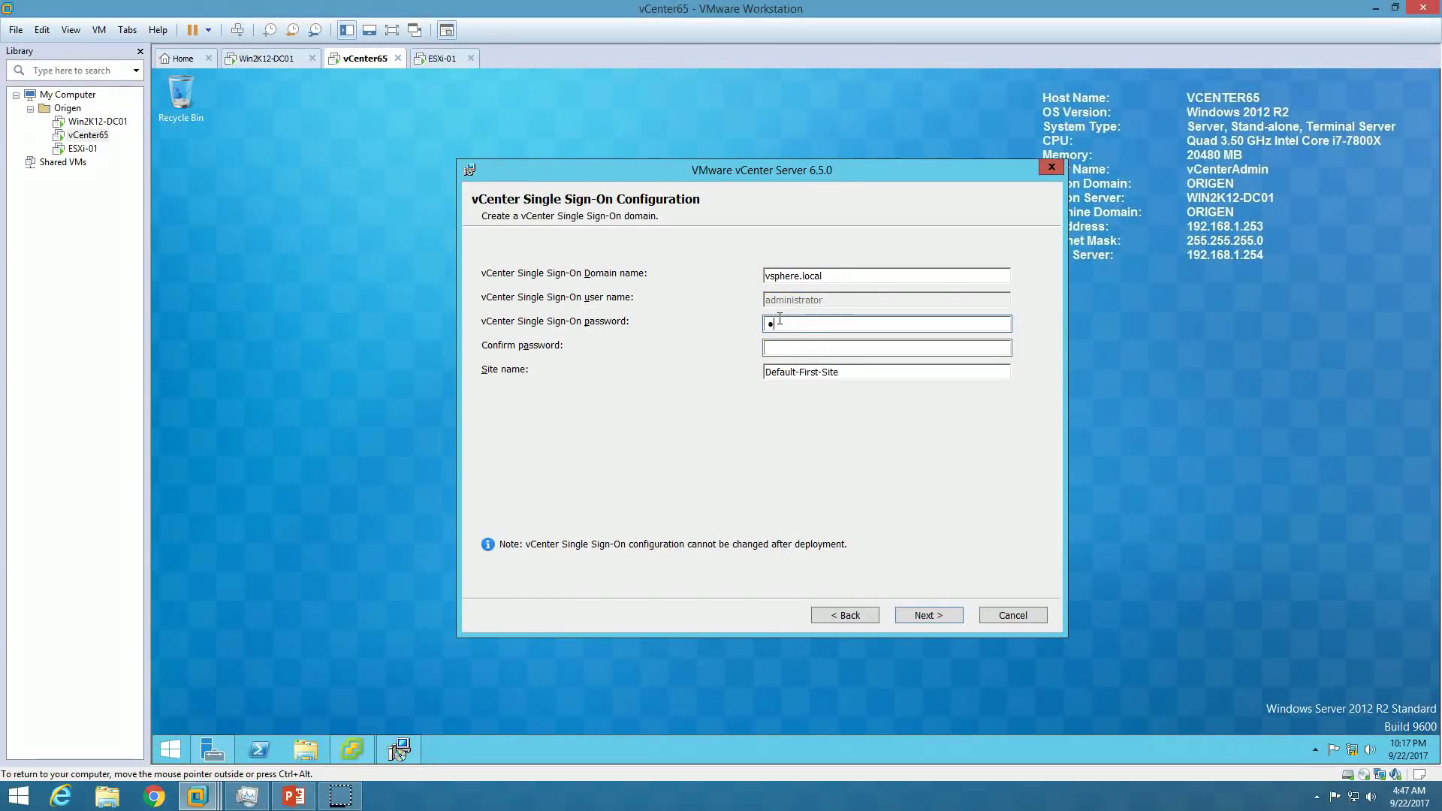
text(e1!)
key(Tab)
text(VMware1!)
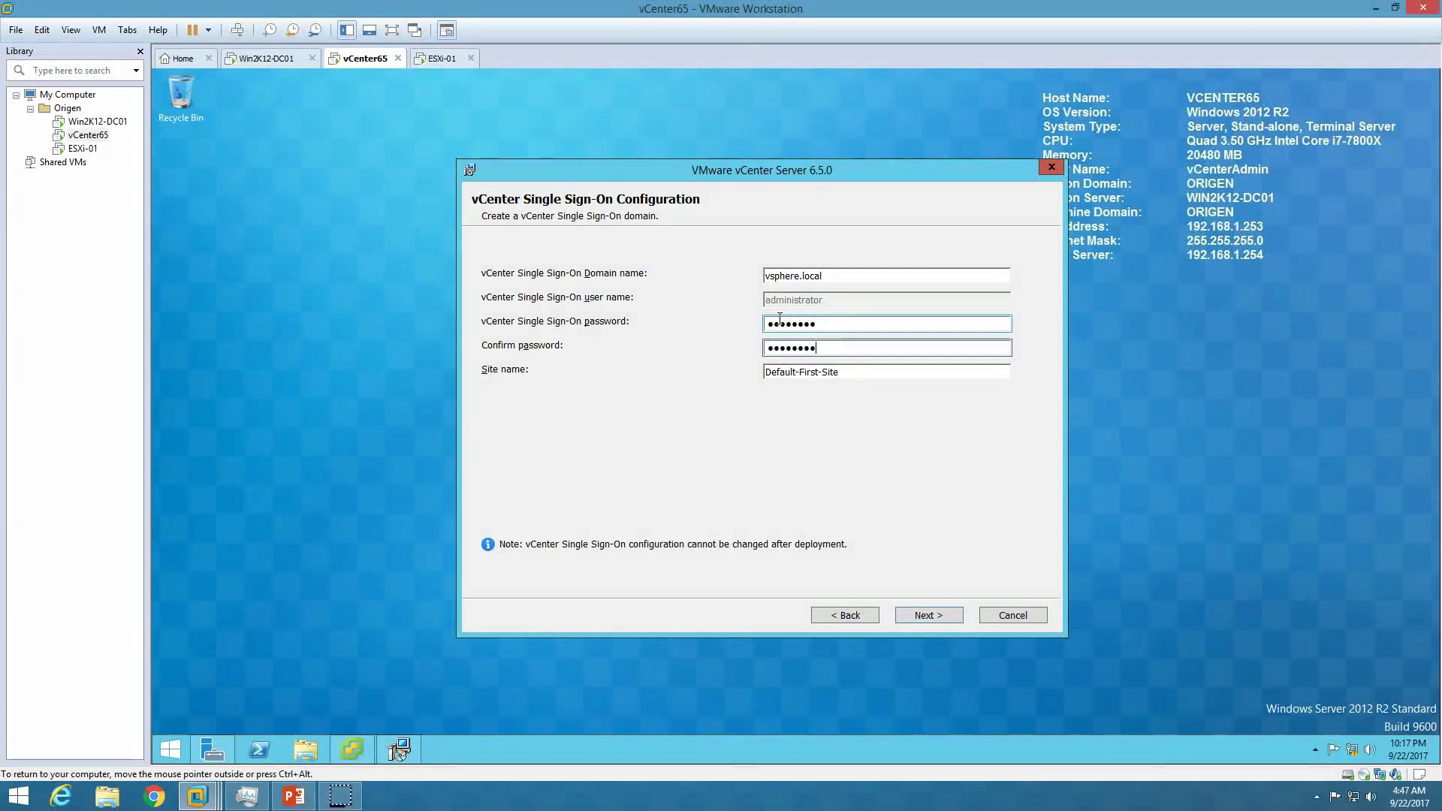
key(Tab)
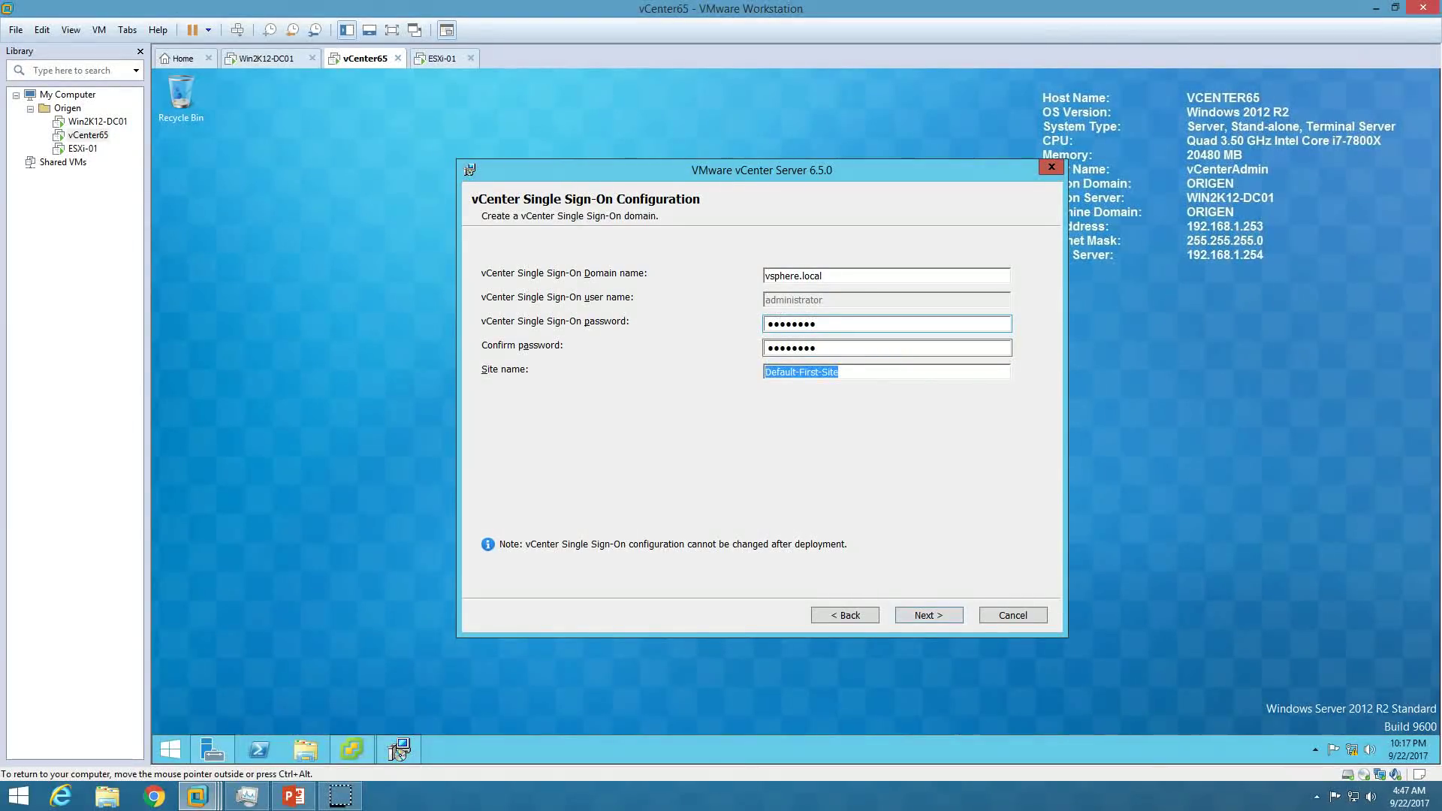
text(ORIGEN)
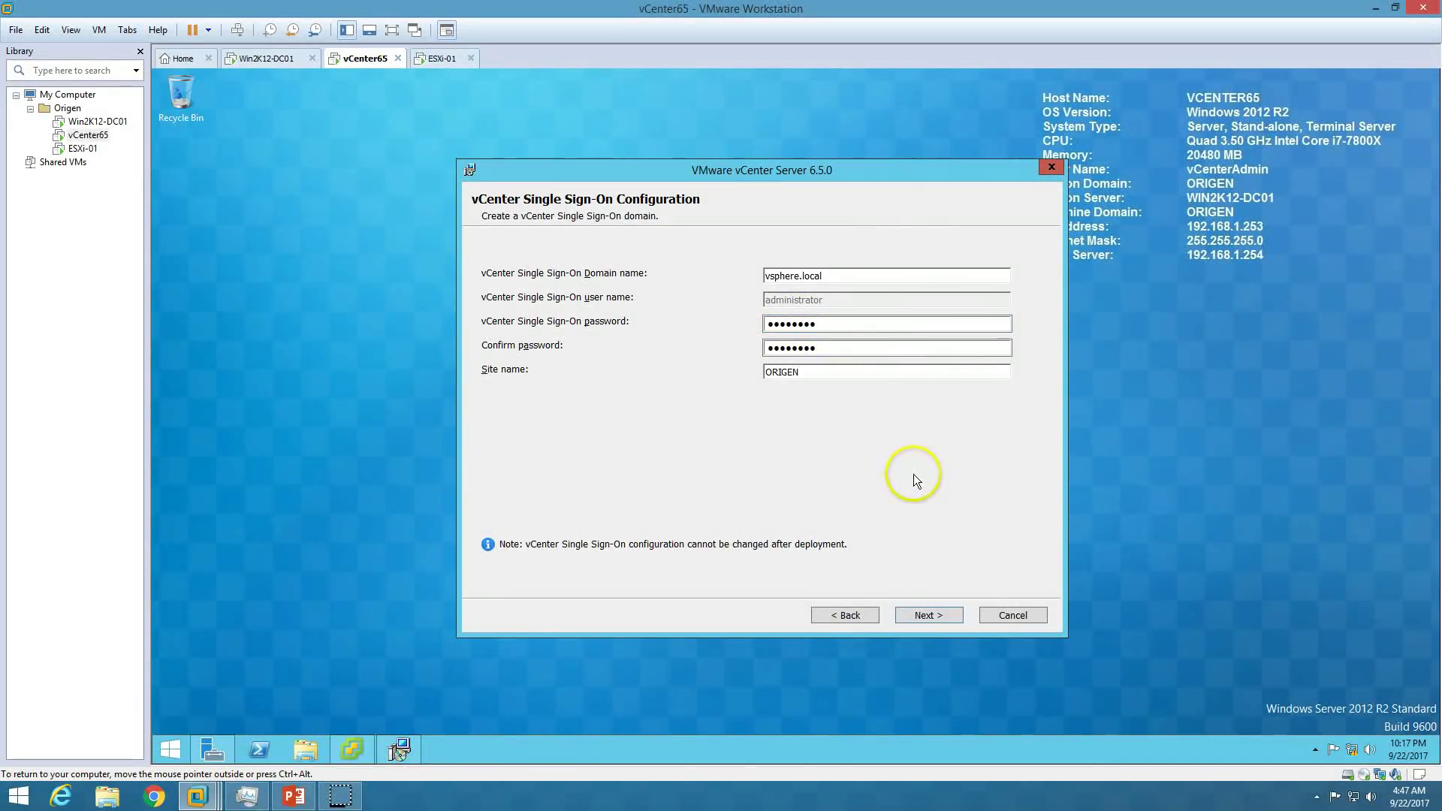
click(937, 618)
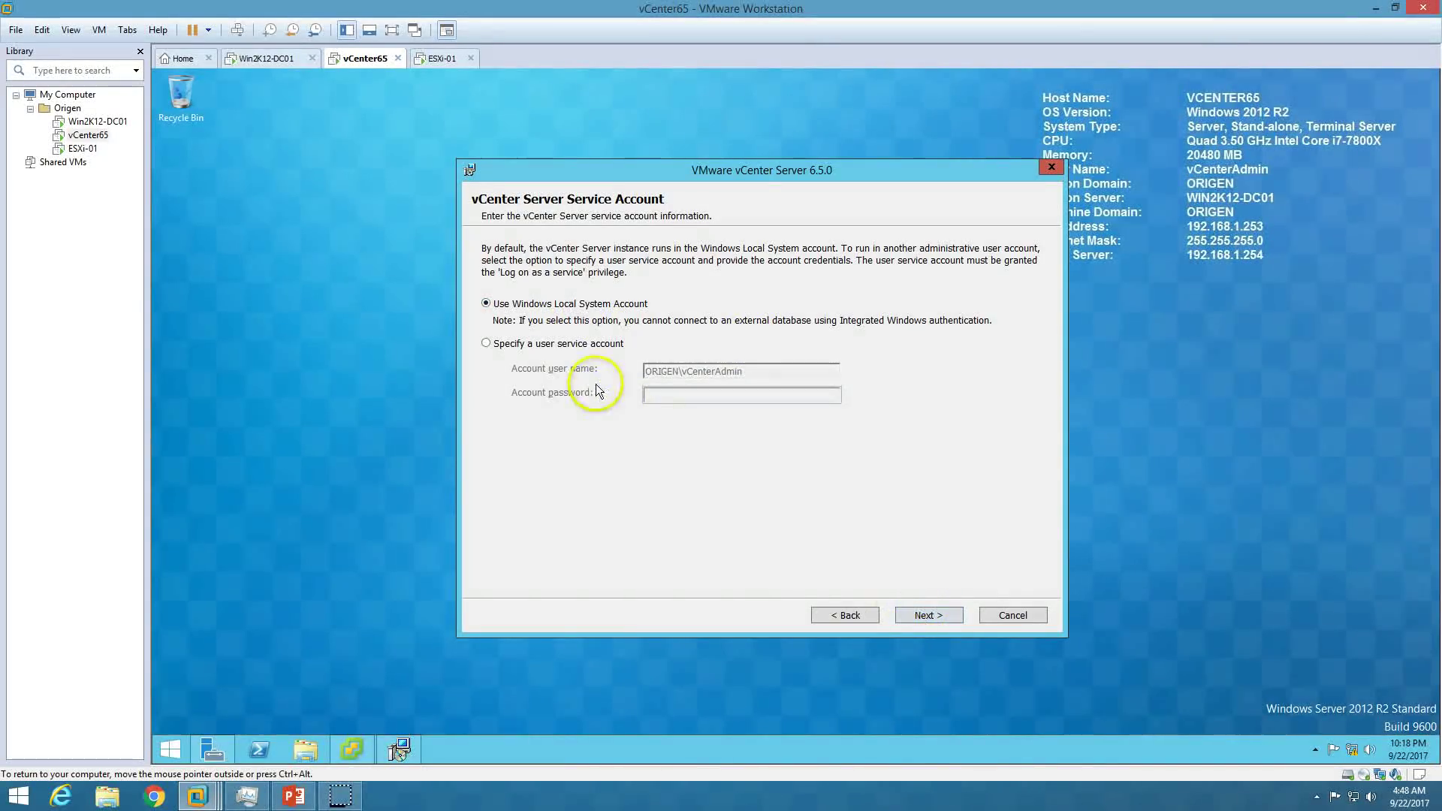
Run vCenter under the Windows Local System account.
click(592, 345)
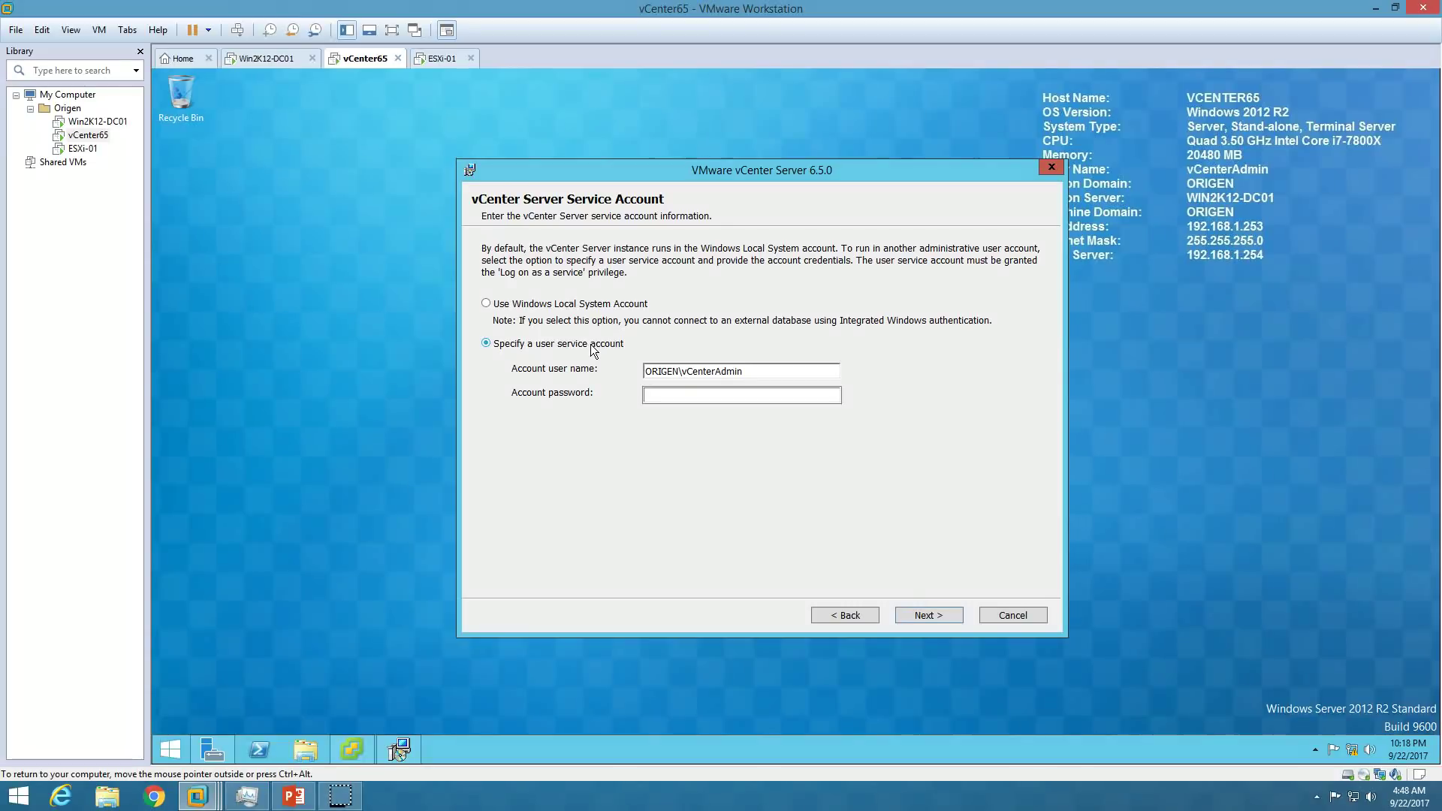
click(584, 306)
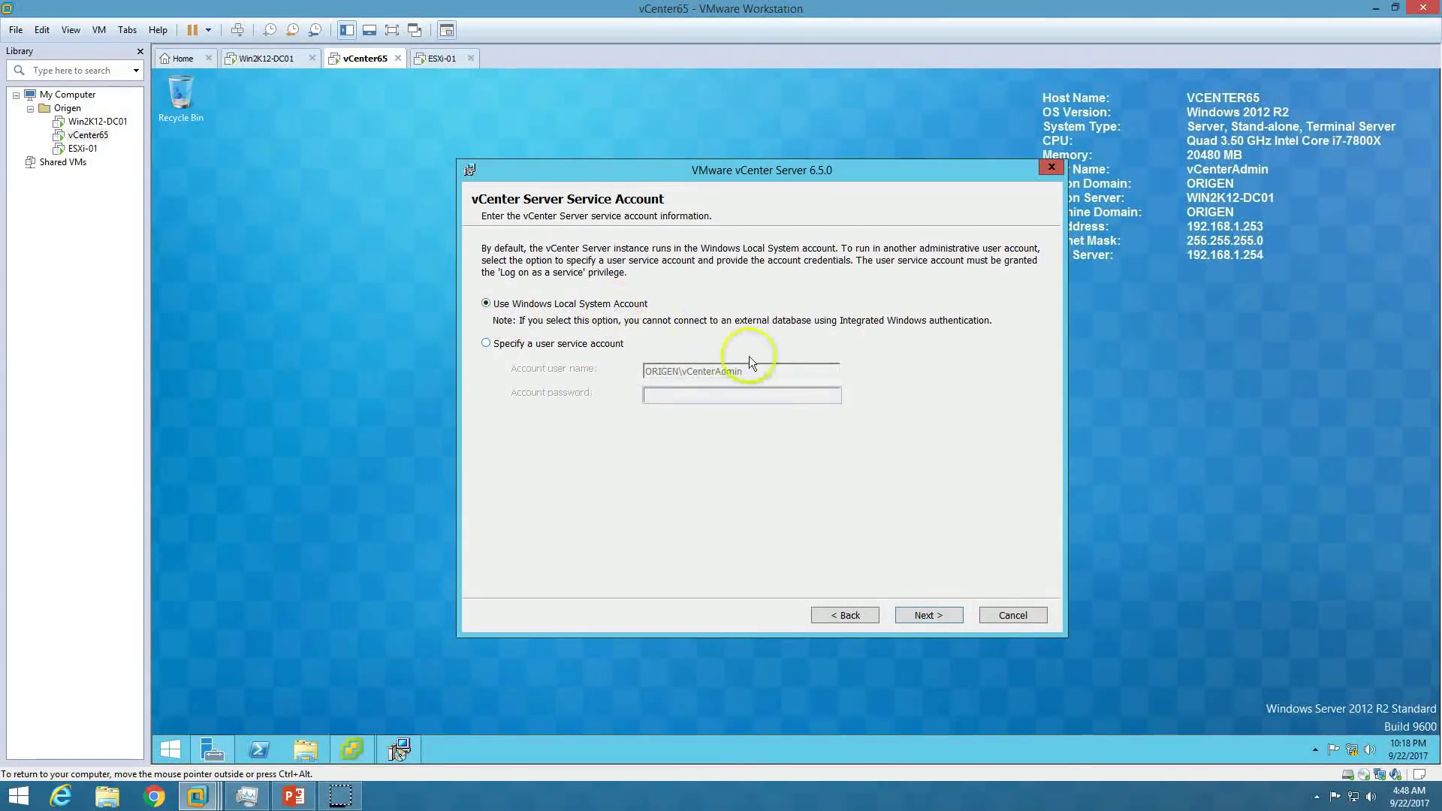
click(938, 612)
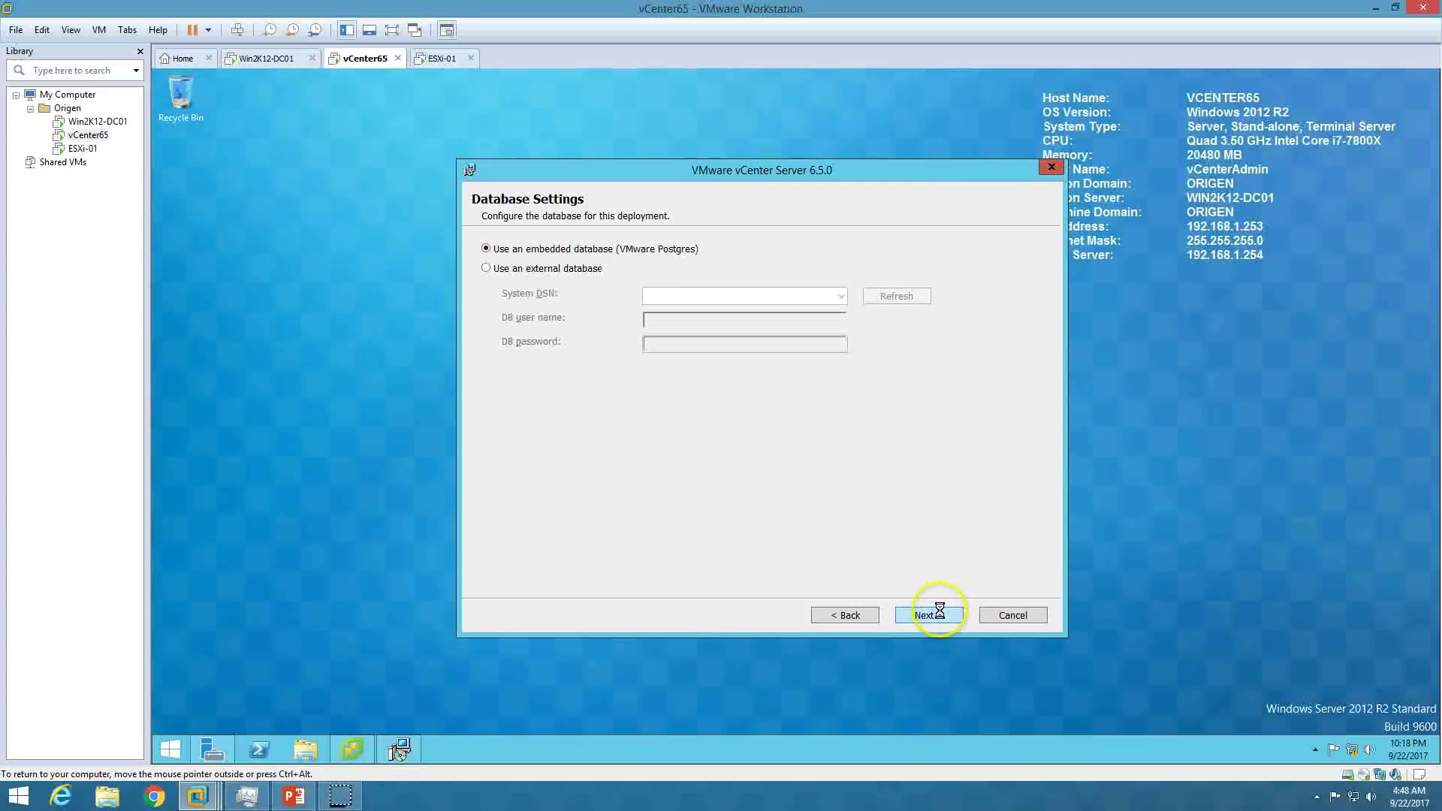
Keep the embedded VMware Postgres database instead of an external one.
click(572, 270)
click(608, 253)
click(556, 272)
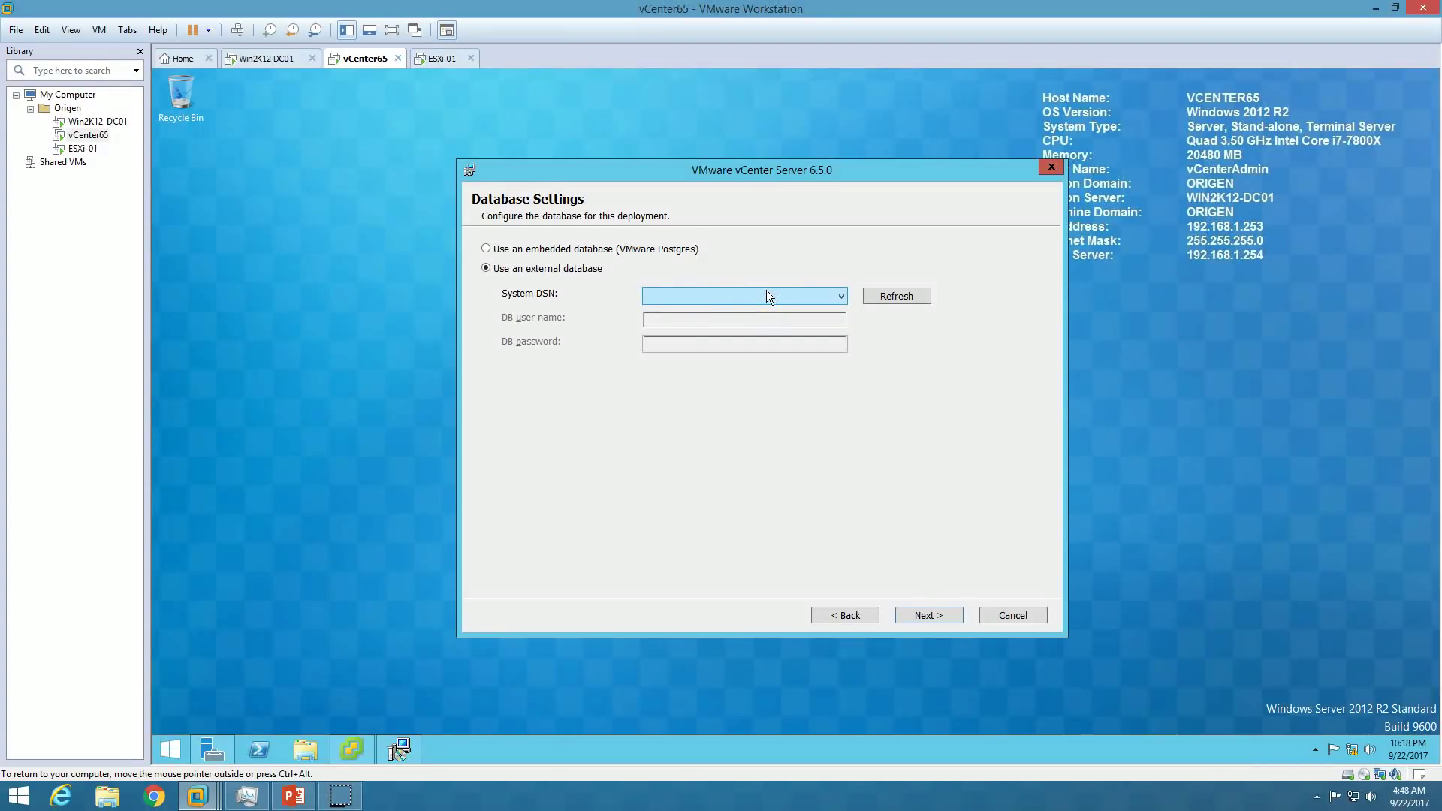
click(508, 250)
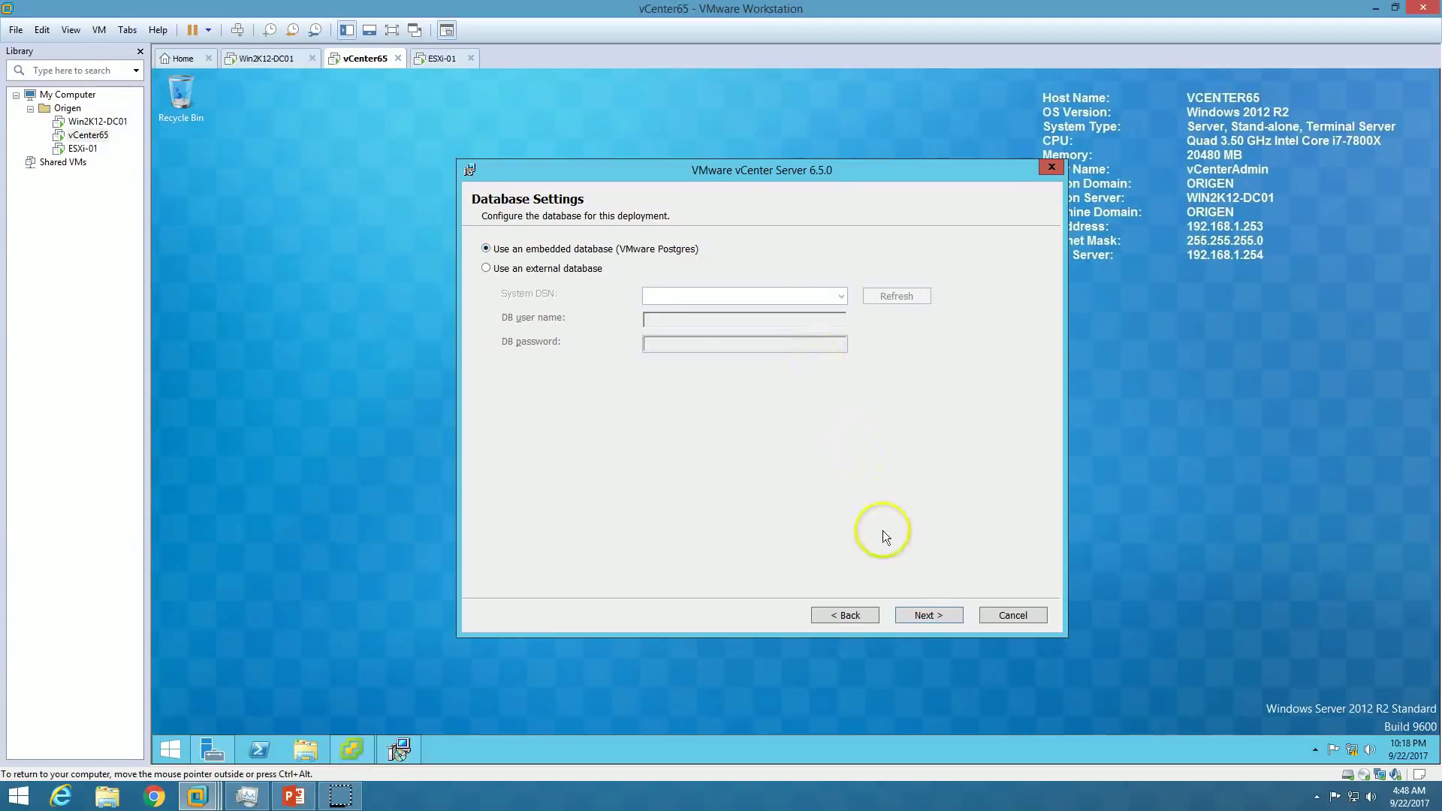
click(929, 614)
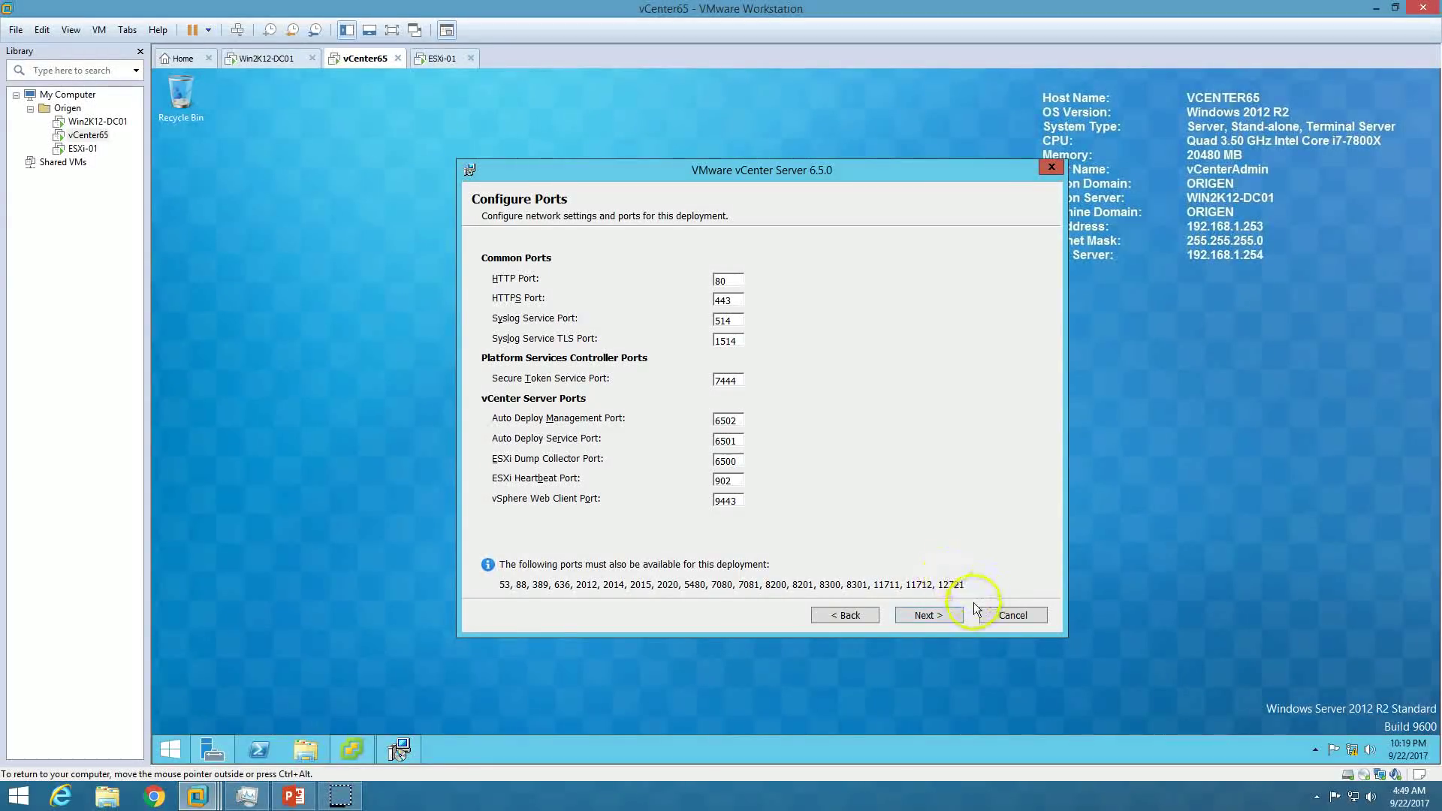
Accept default ports and folders, leave the VMware CEIP unchecked, and start installing vCenter Server.
click(929, 615)
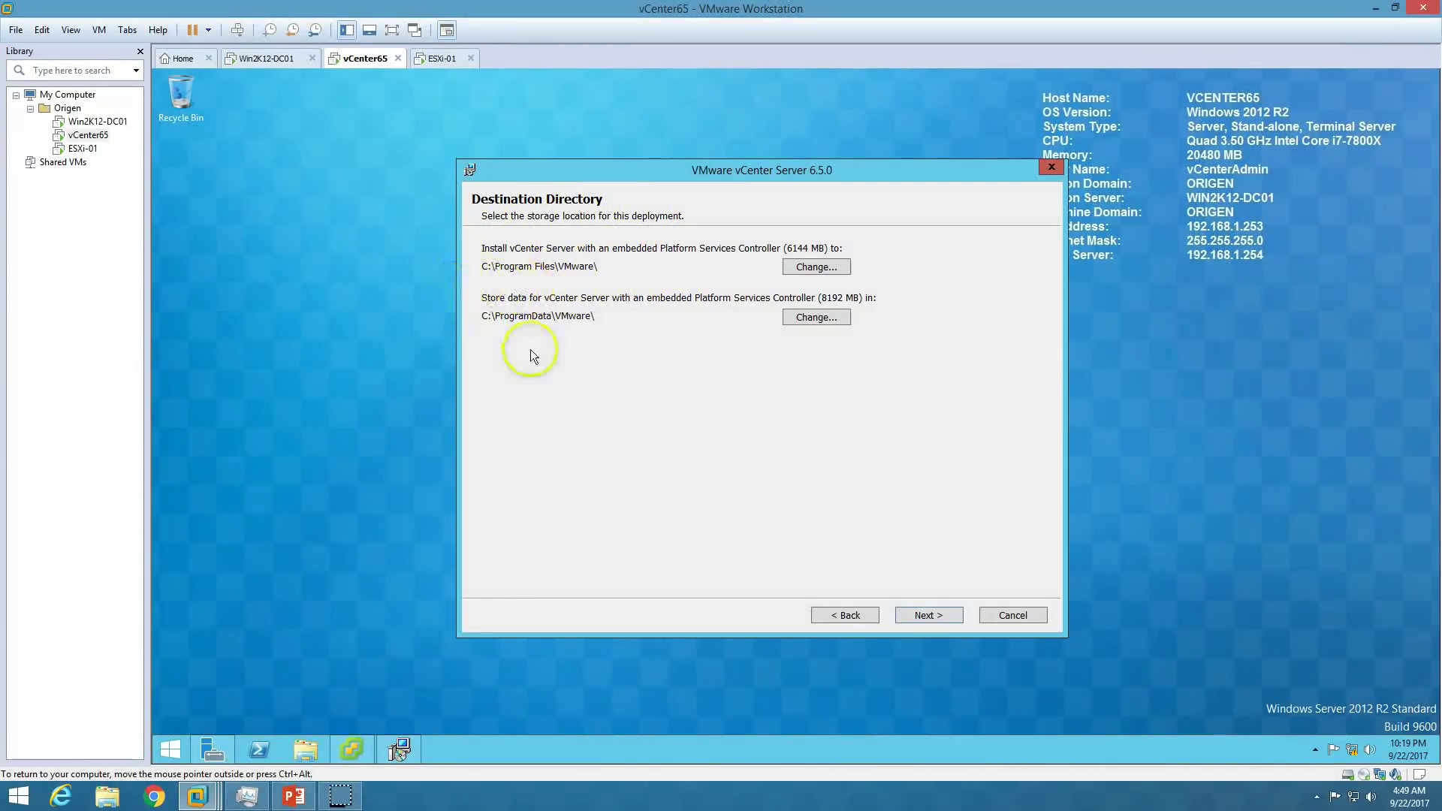
click(943, 617)
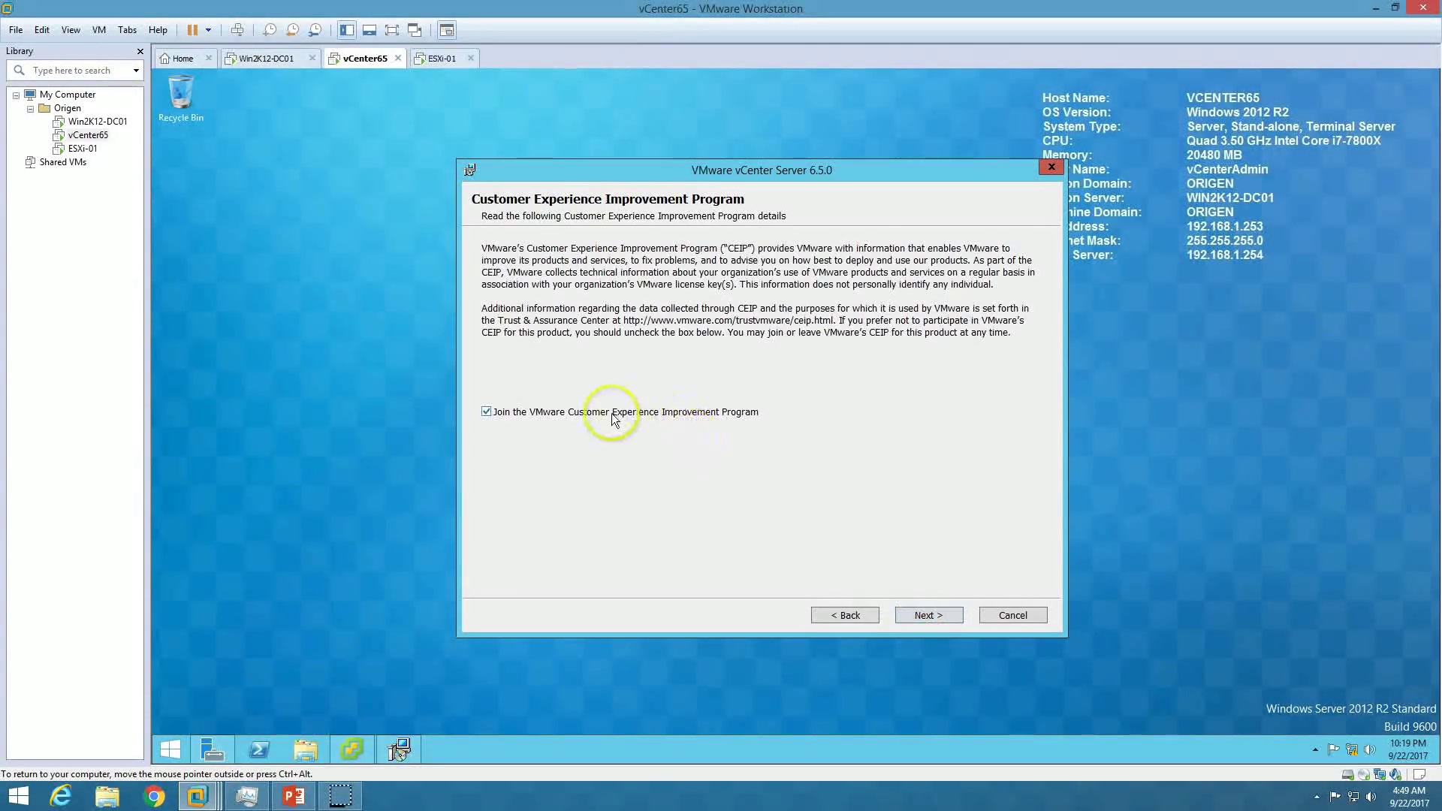
click(534, 414)
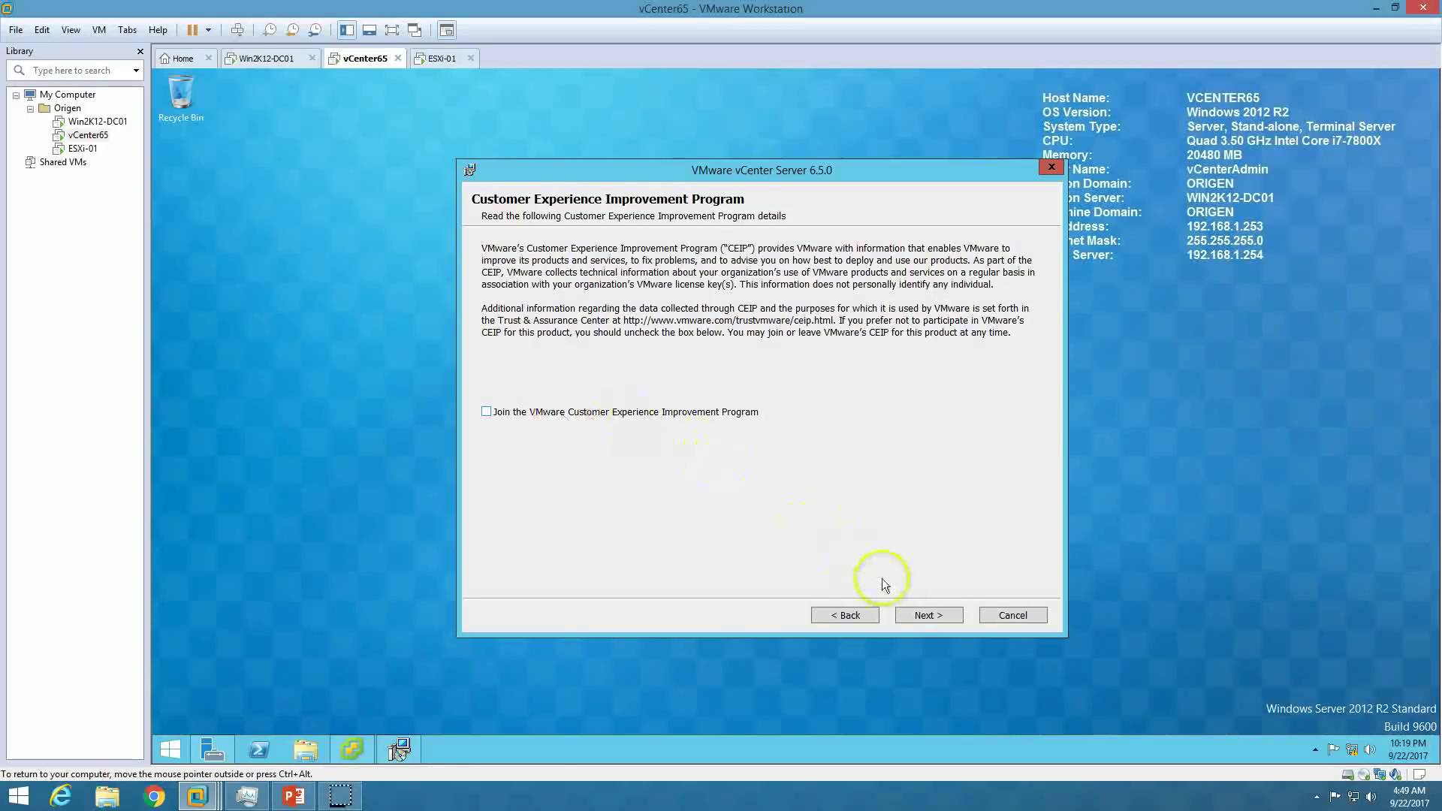
click(931, 614)
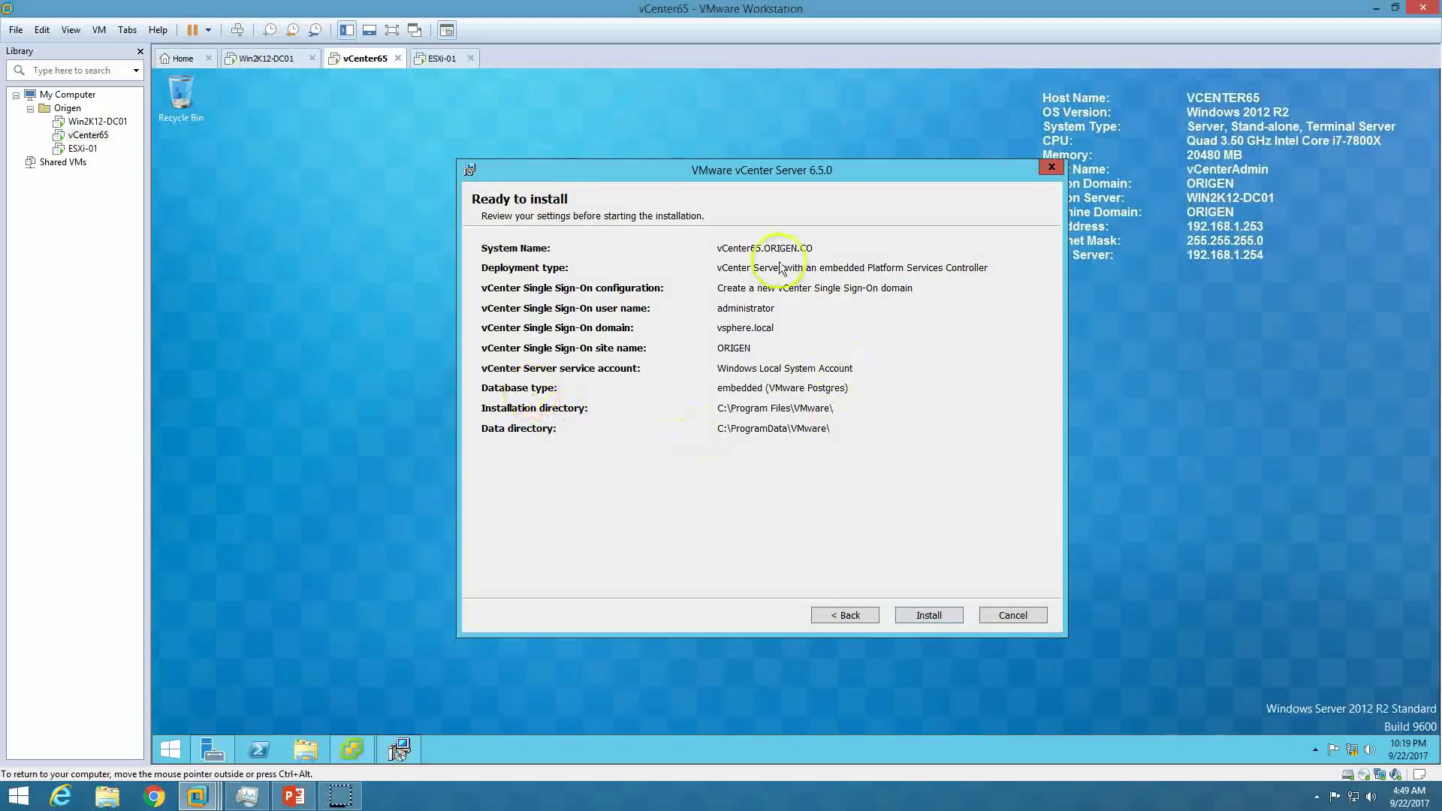
click(942, 617)
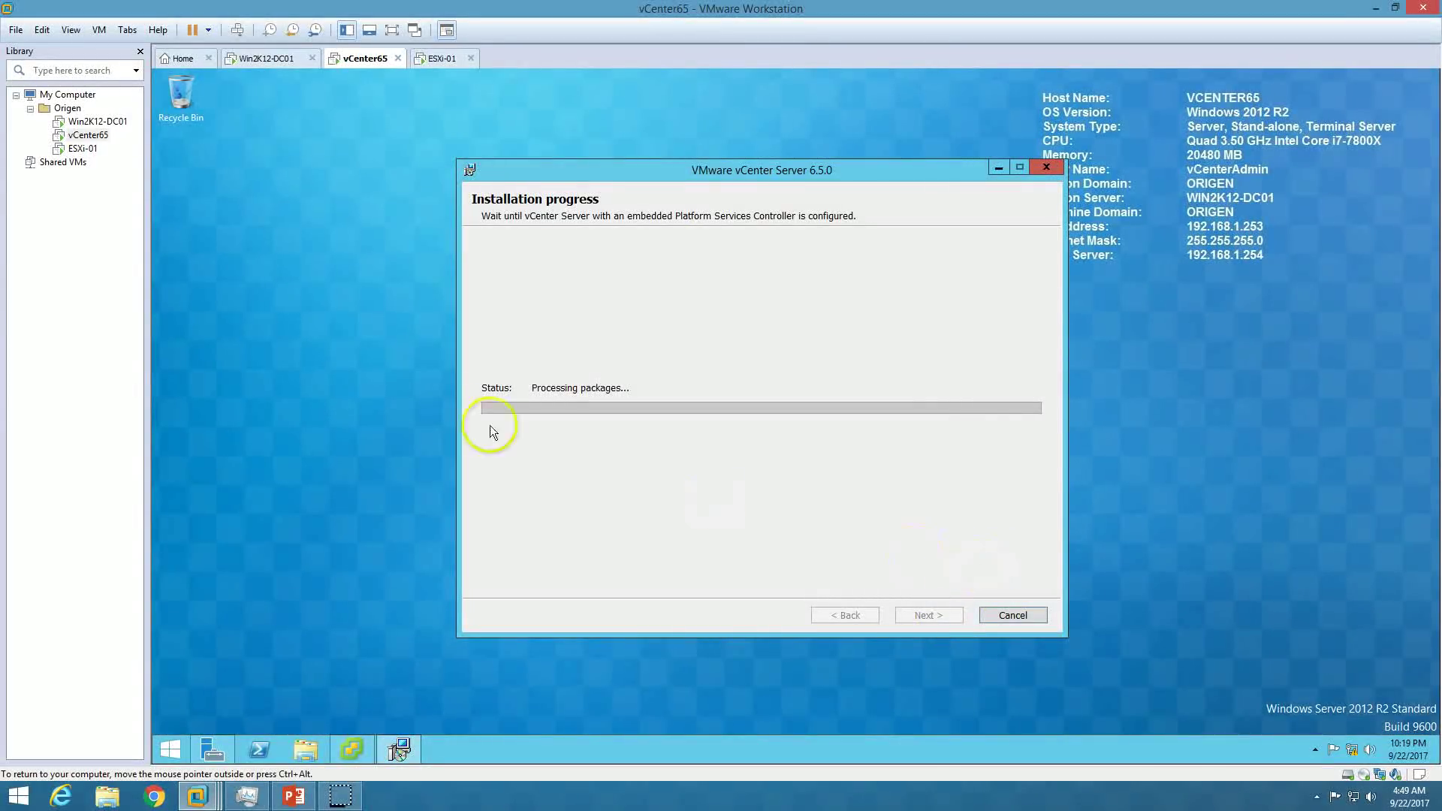
Move the installer aside and view memory usage in Task Manager's Performance tab.
drag(589, 162, 441, 158)
right_click(605, 743)
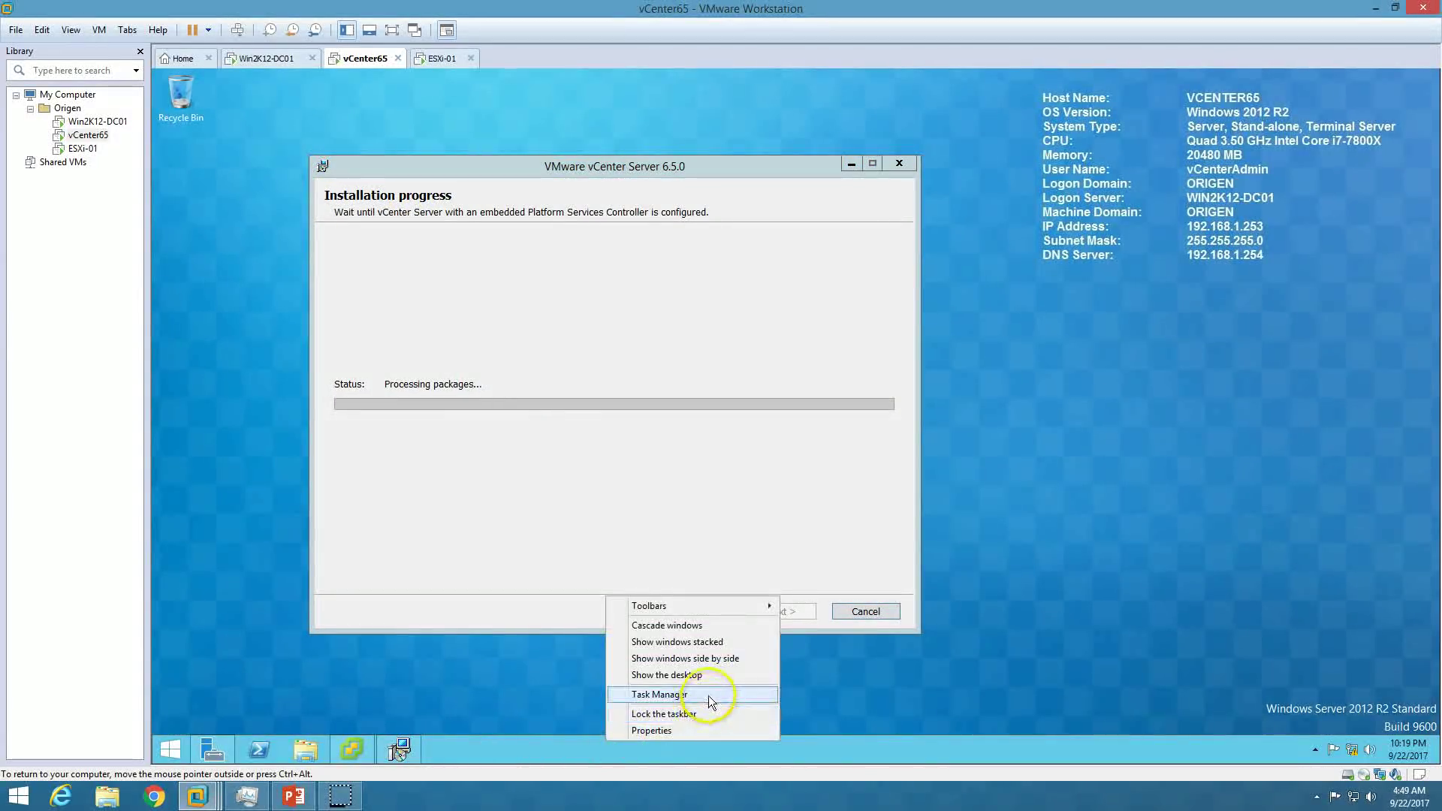
click(709, 695)
click(954, 212)
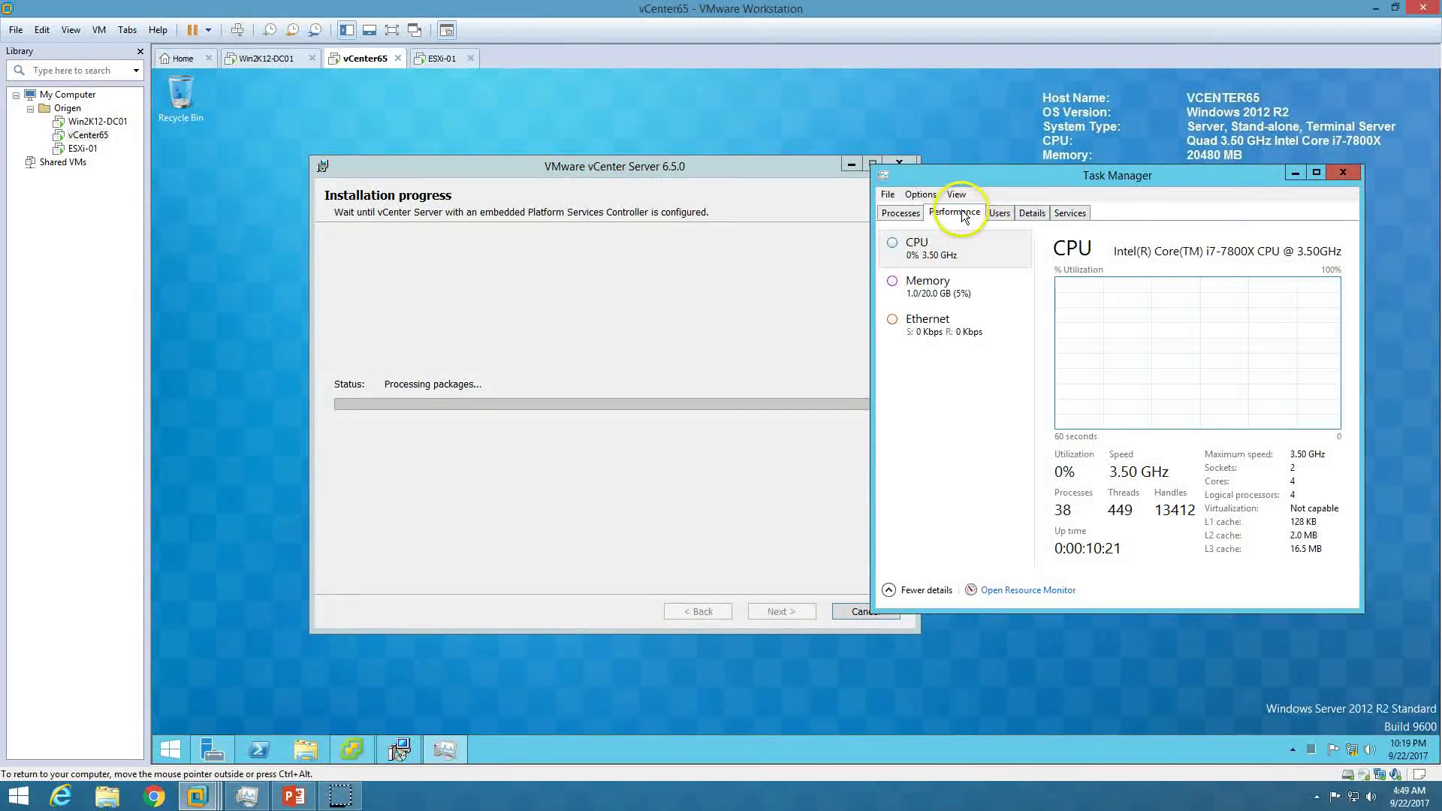
click(959, 292)
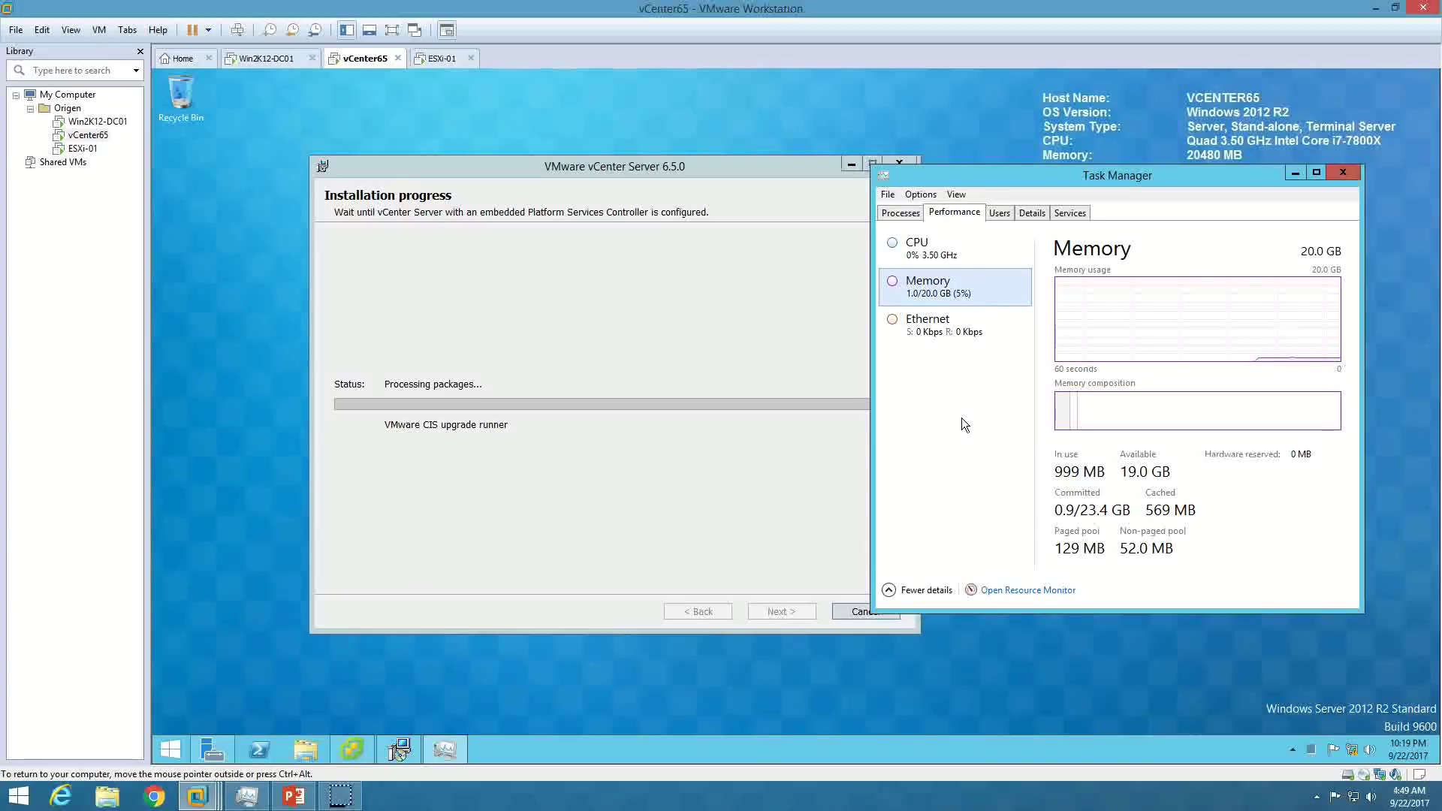
Bring up the Server Manager dashboard and its administrative Tools list.
click(461, 679)
click(213, 749)
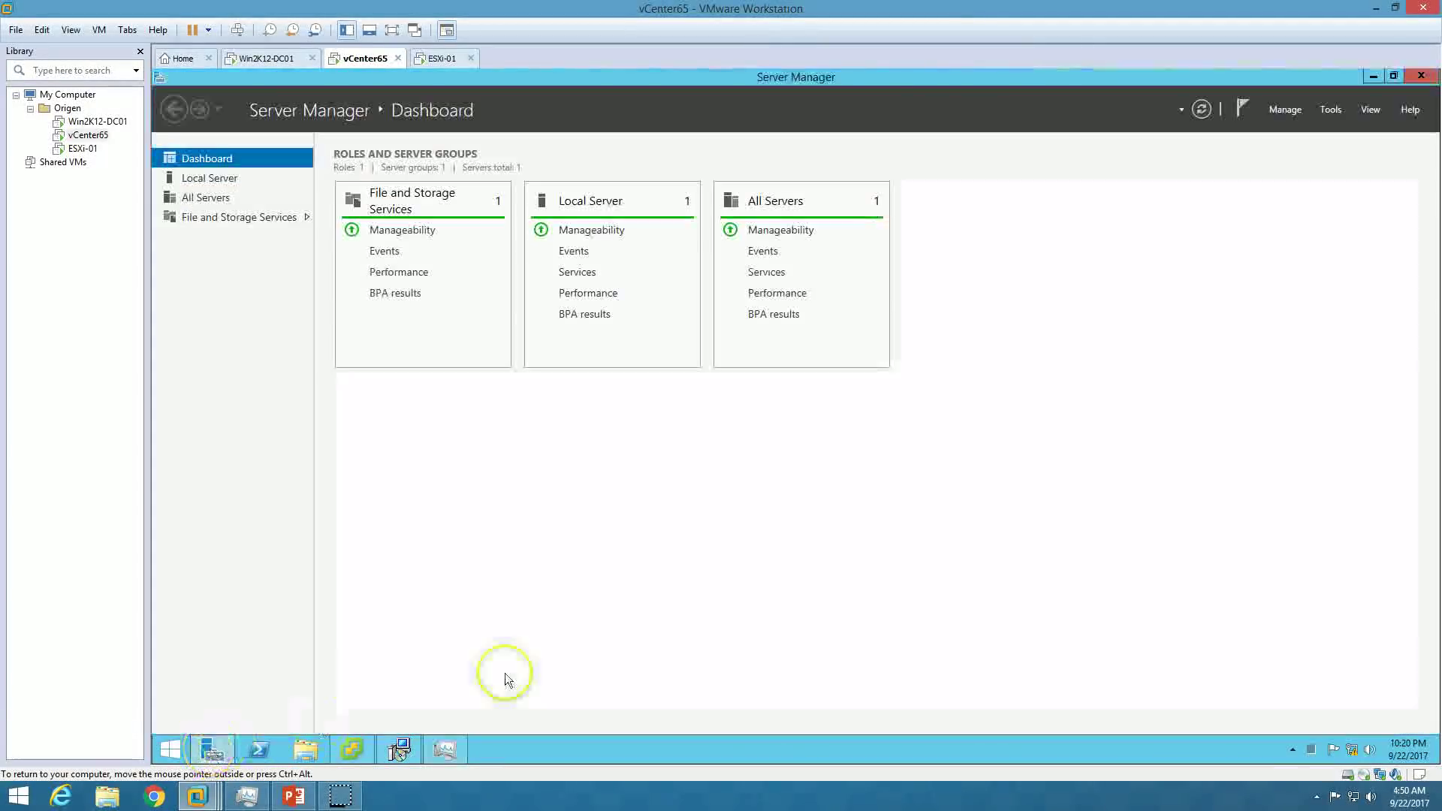
click(1332, 109)
Open the Services console maximized and jump to the VMware services starting with V.
click(1299, 359)
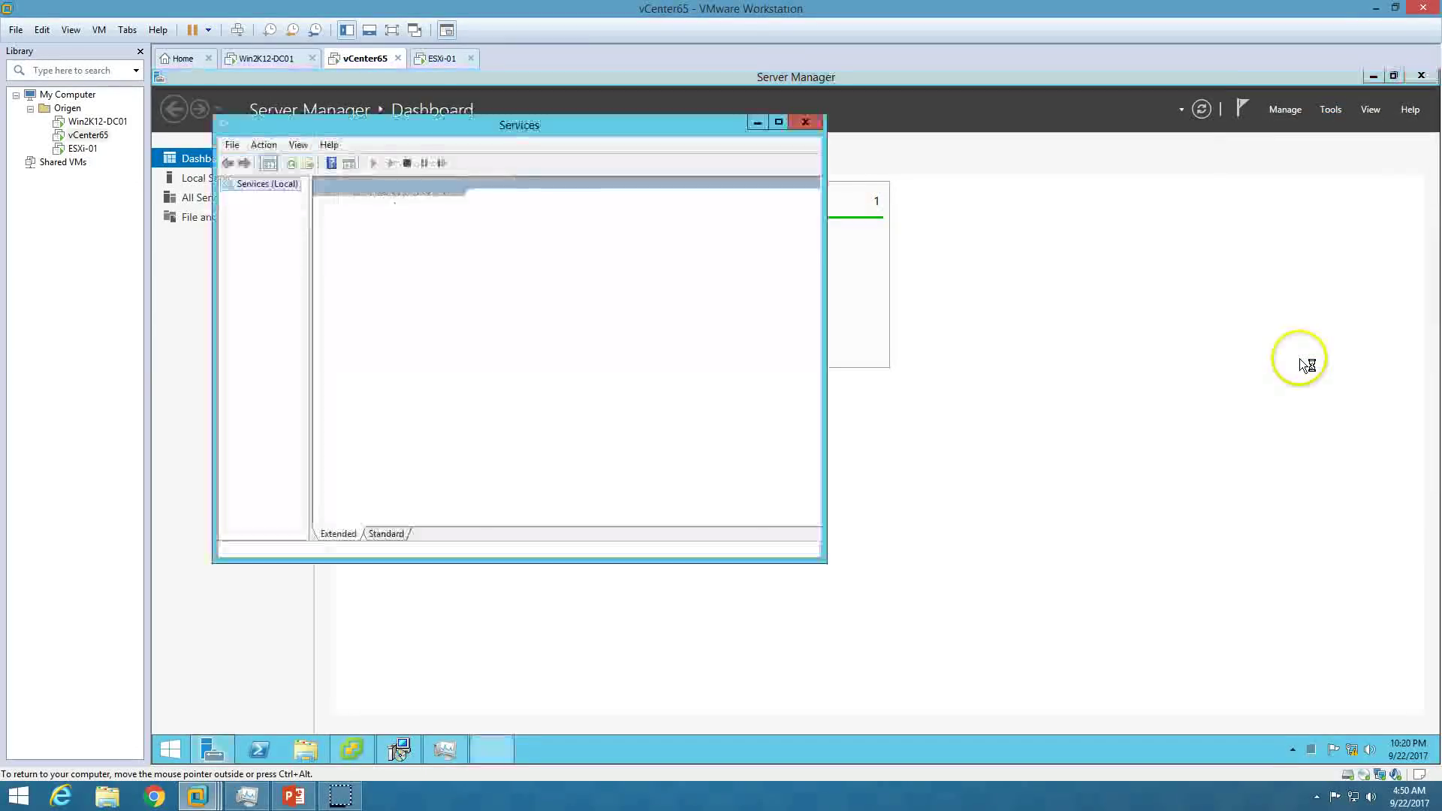
click(1373, 76)
double_click(699, 126)
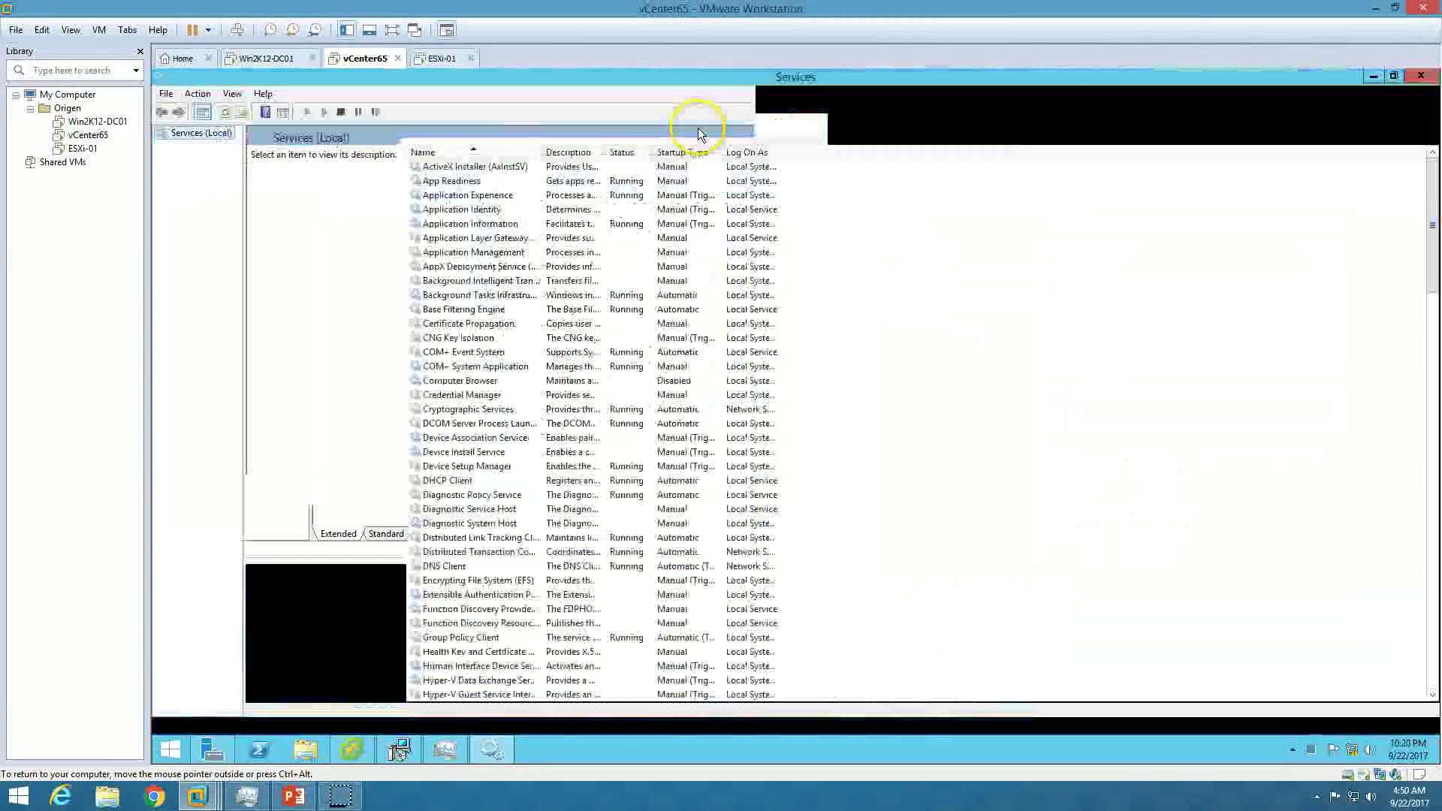
click(450, 408)
scroll(525, 451, down, 11)
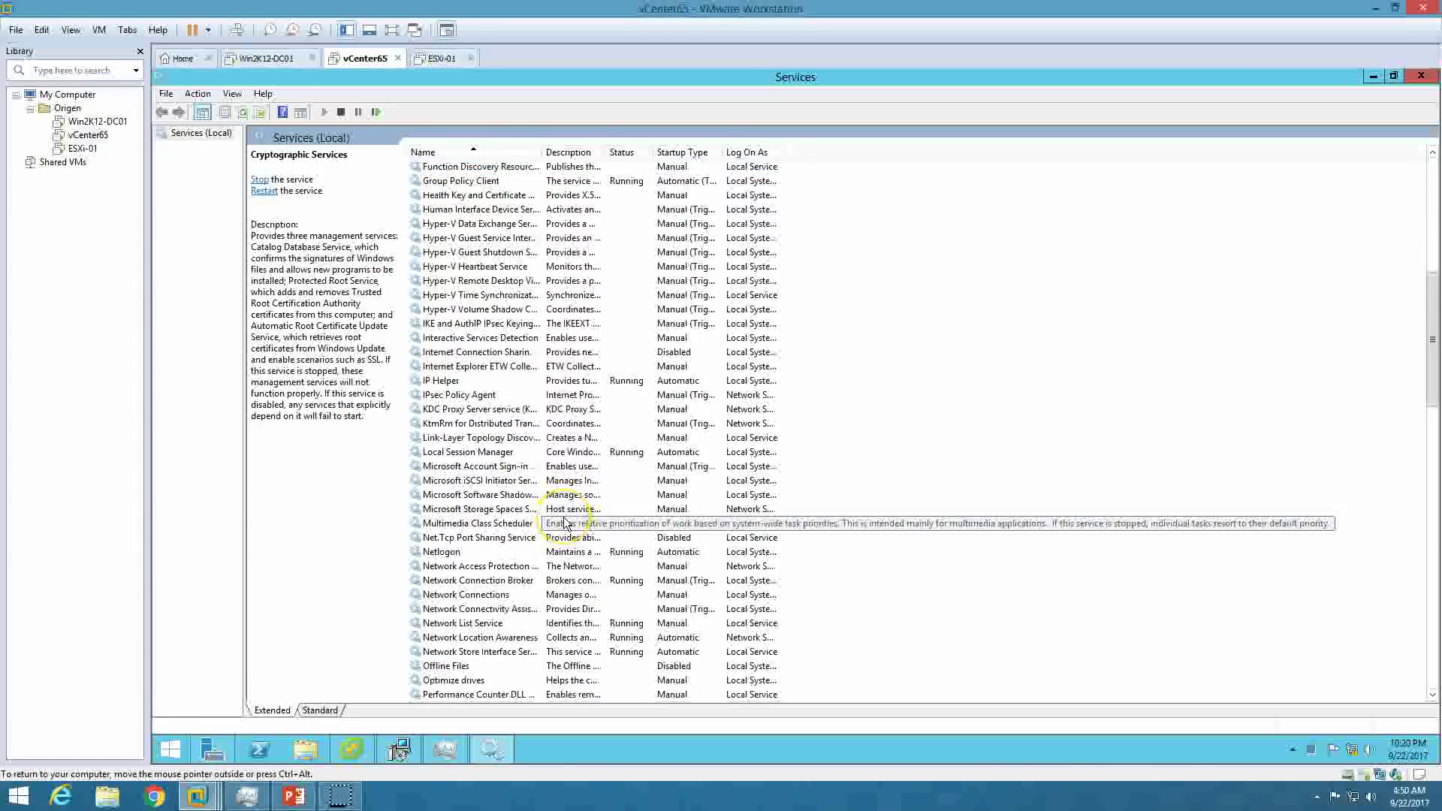
key(v)
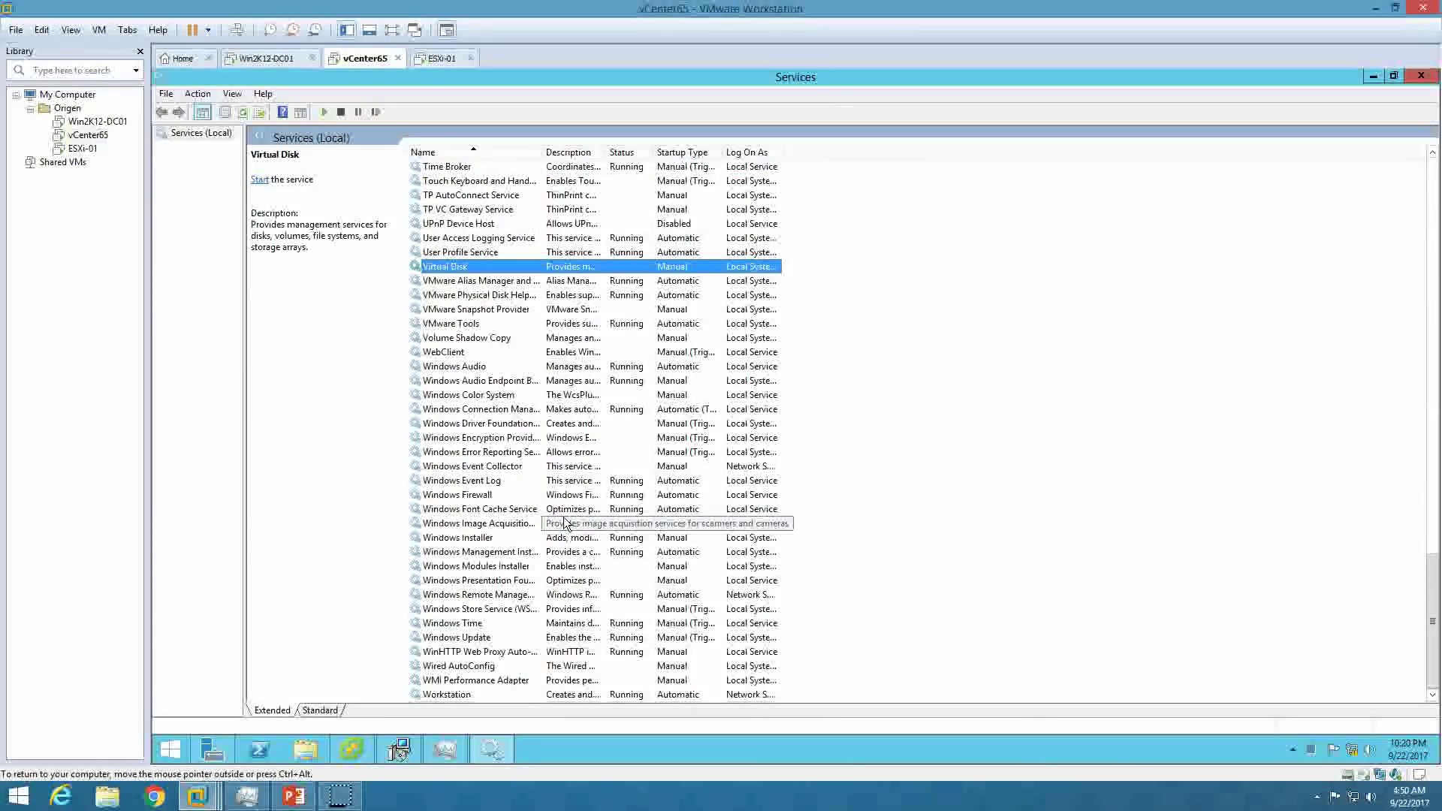
click(518, 281)
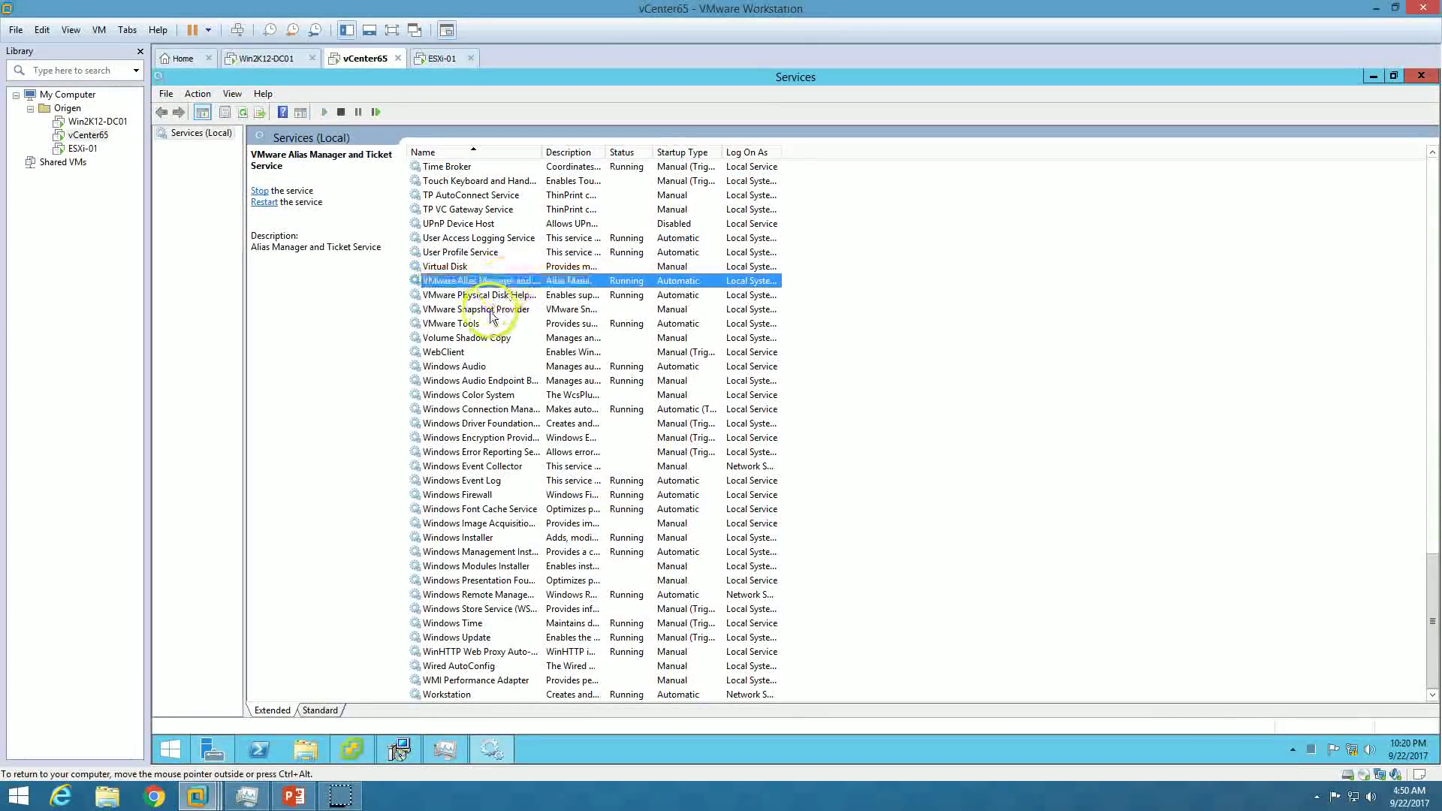
click(503, 310)
click(485, 323)
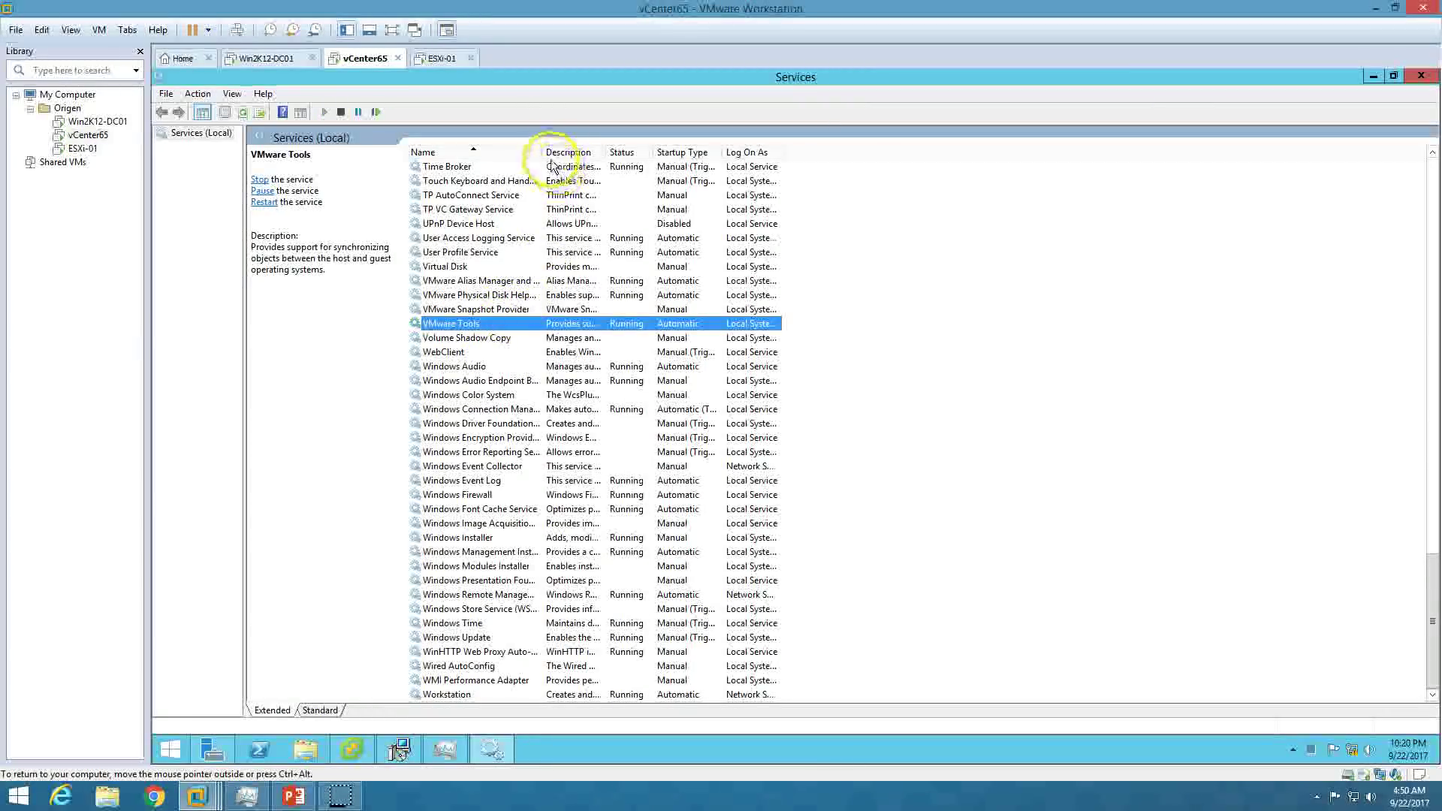
Widen the Name column and review VMware Snapshot Provider, Physical Disk Helper, Alias Manager and Tools.
drag(545, 151, 592, 151)
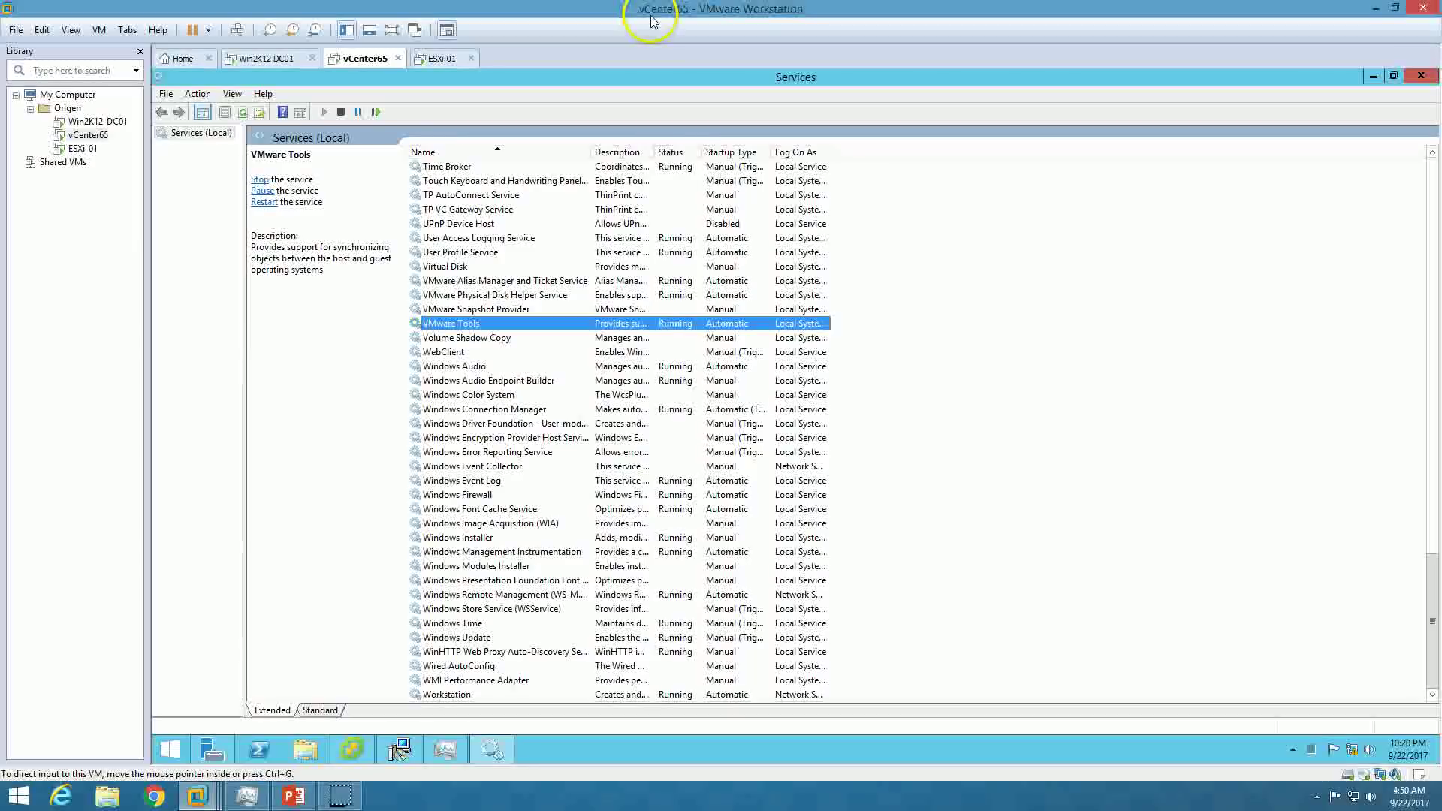
click(492, 309)
click(525, 294)
click(526, 282)
click(488, 323)
click(544, 282)
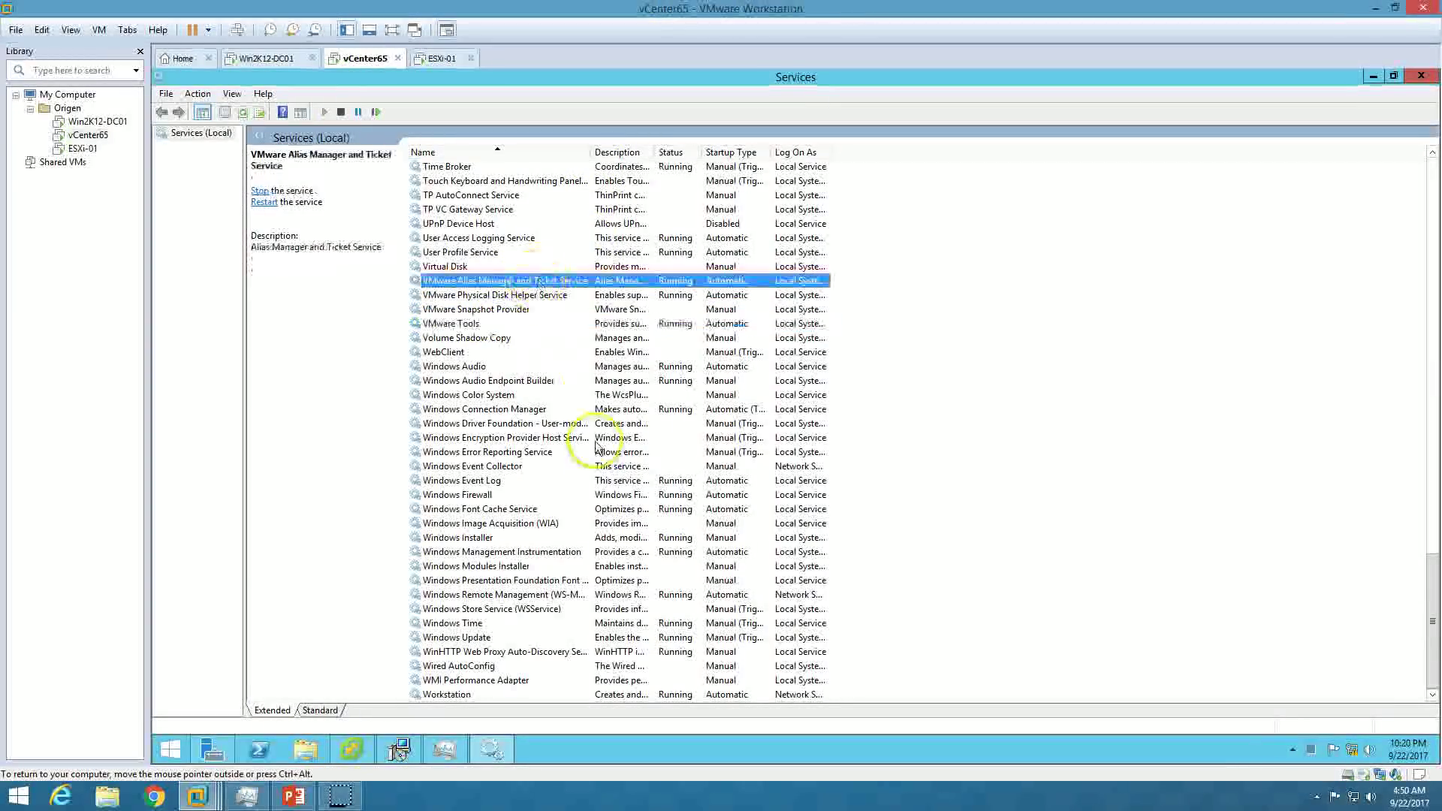
Minimize Services and move the vCenter installer window to the left.
click(492, 748)
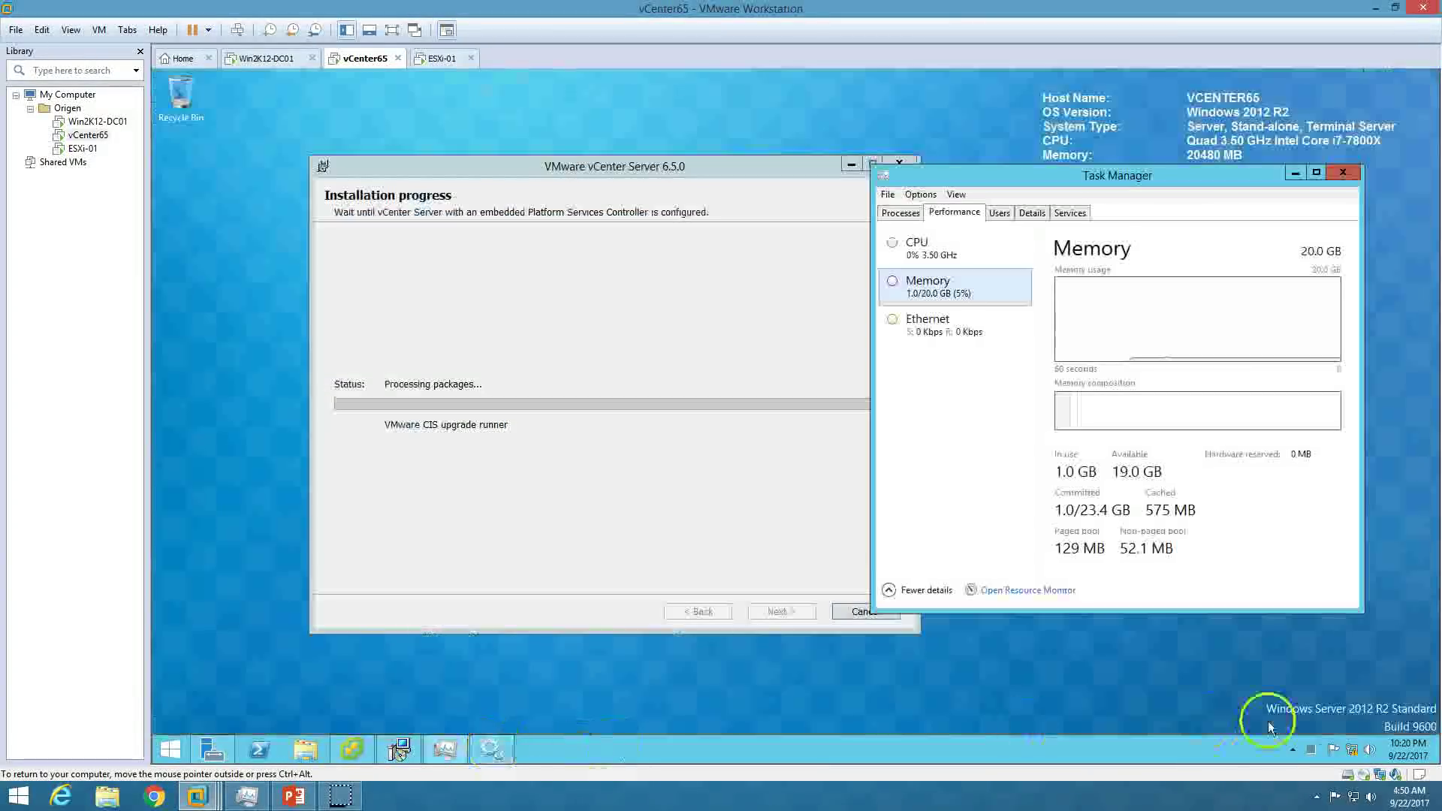
click(1293, 750)
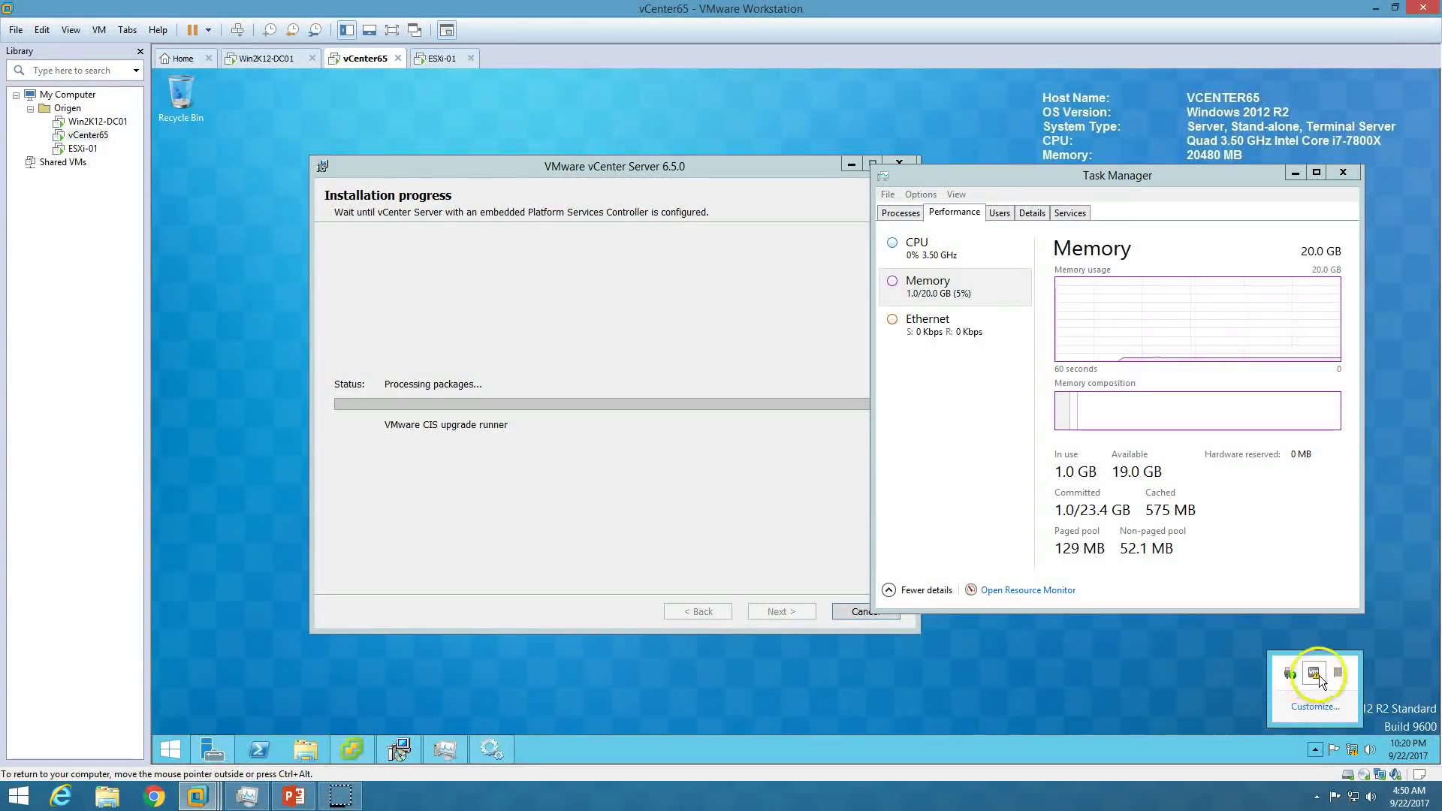
click(682, 338)
drag(682, 173, 609, 177)
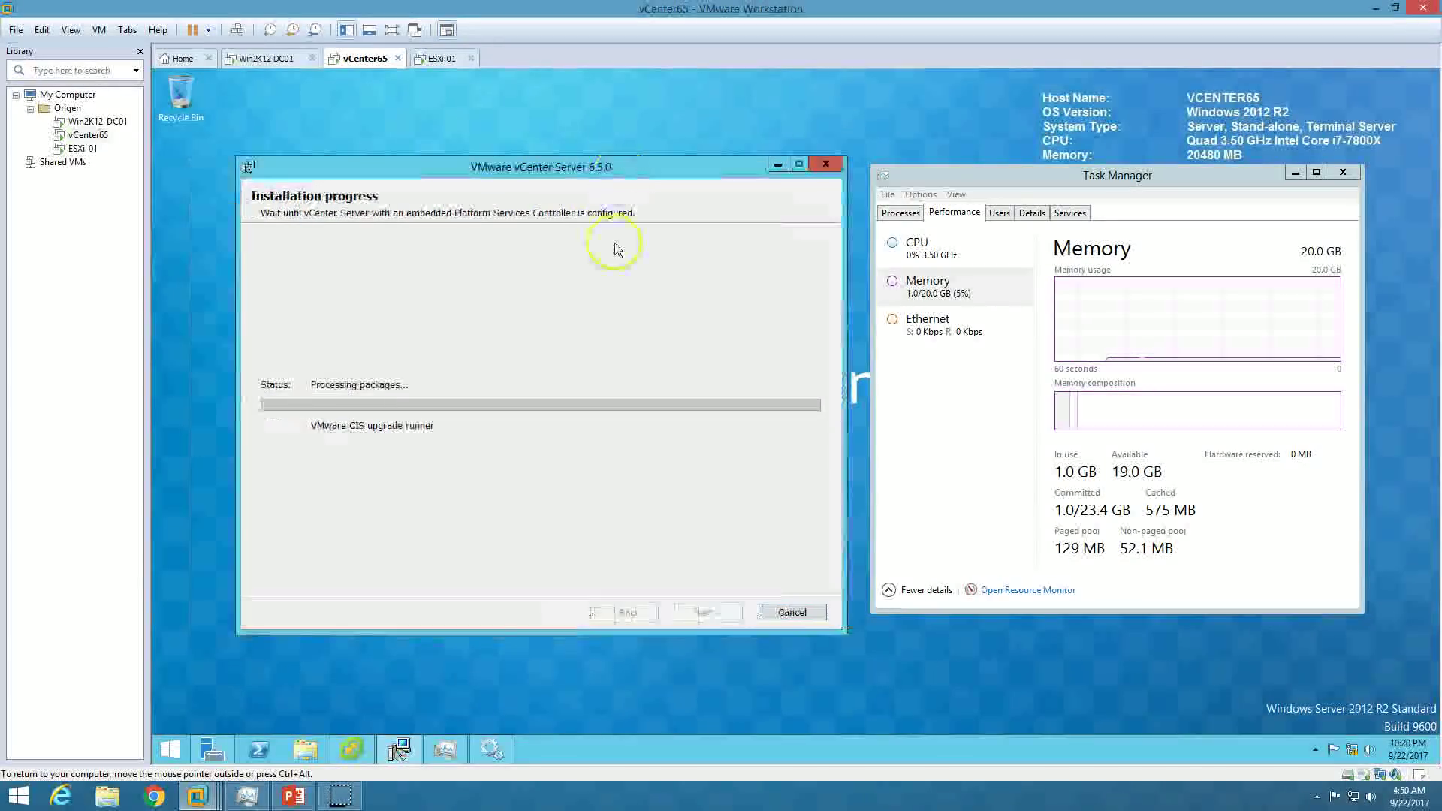
right_click(192, 312)
click(290, 331)
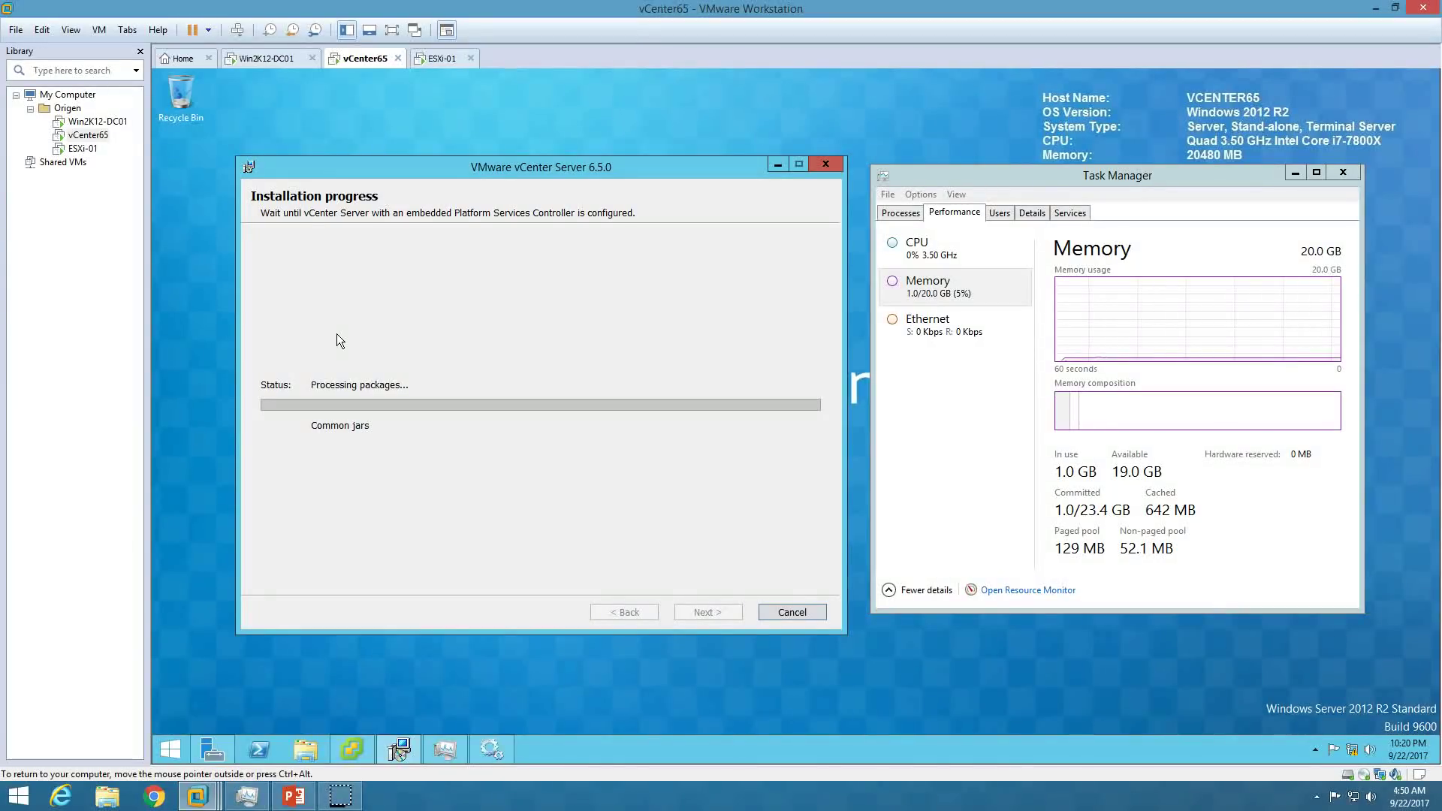
Check the installation-steps slide, return to the VM until Setup Completed, and restore Services.
click(293, 795)
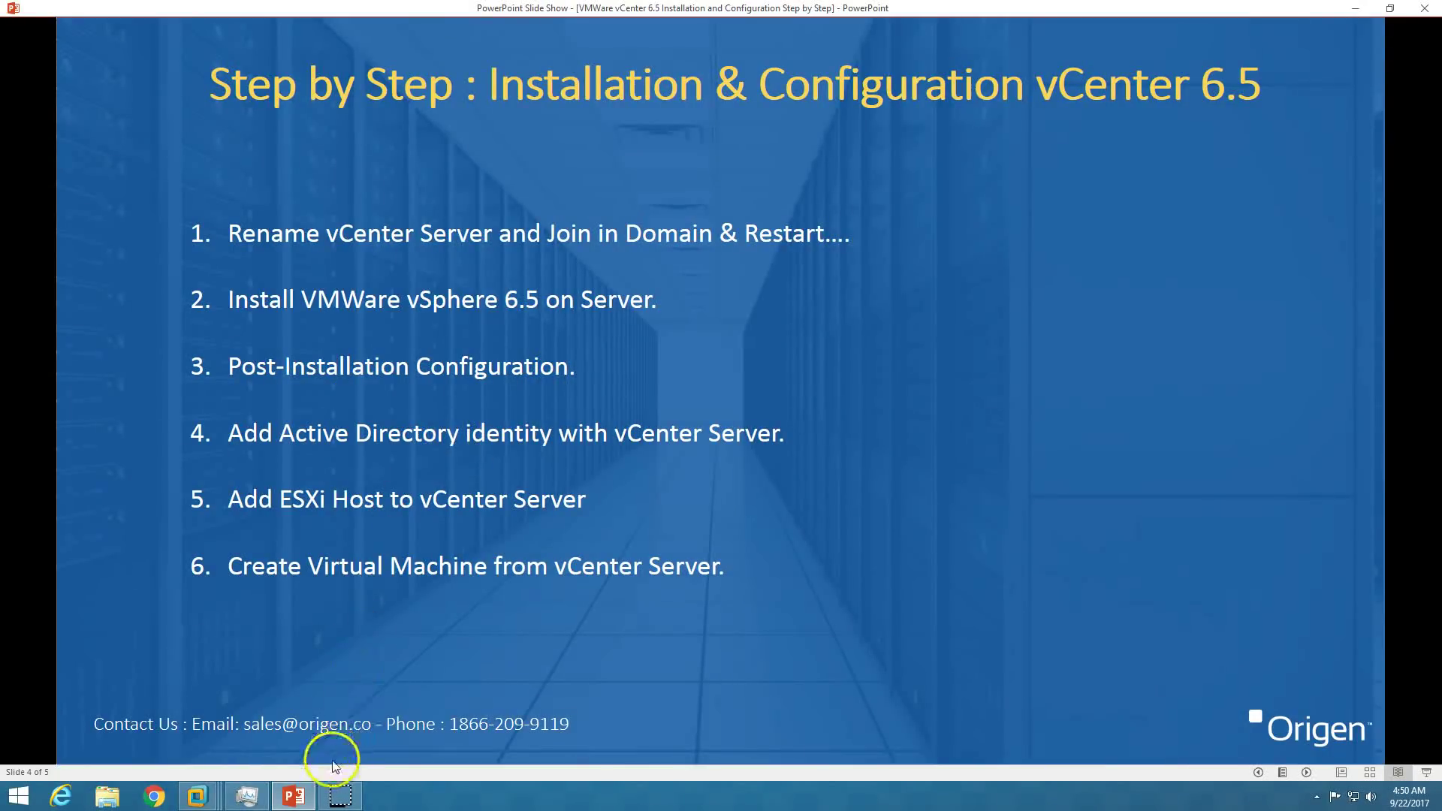
click(197, 796)
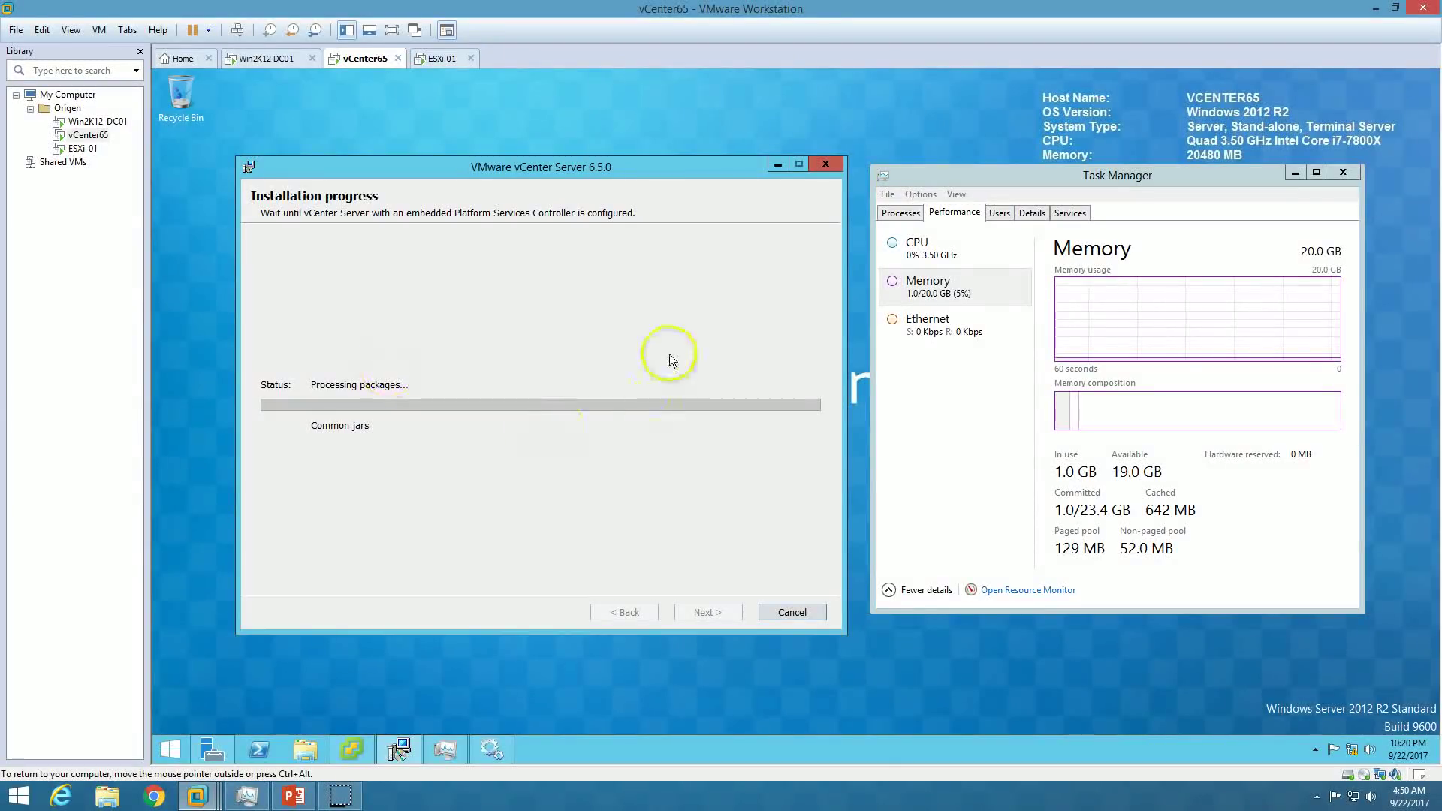
click(338, 795)
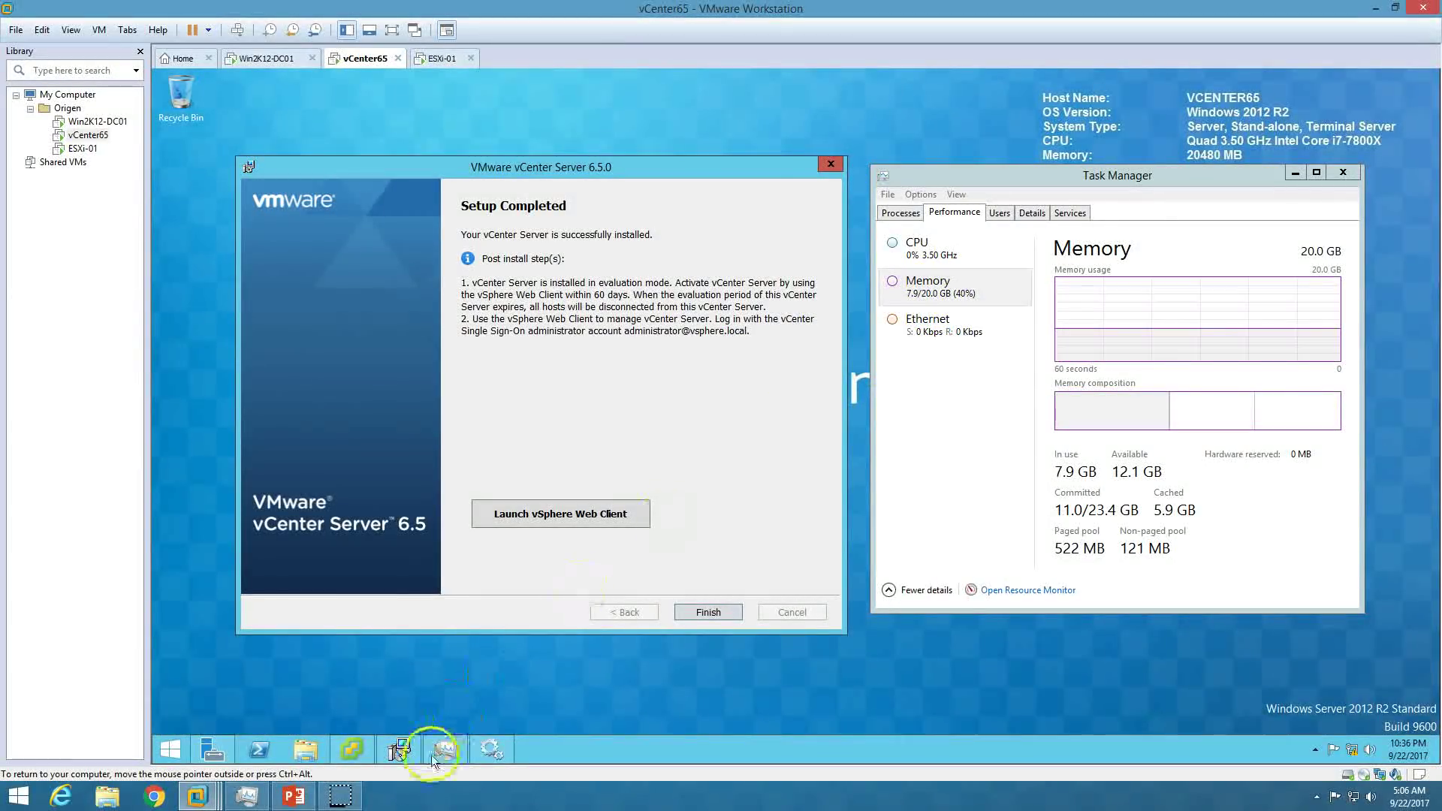
click(492, 748)
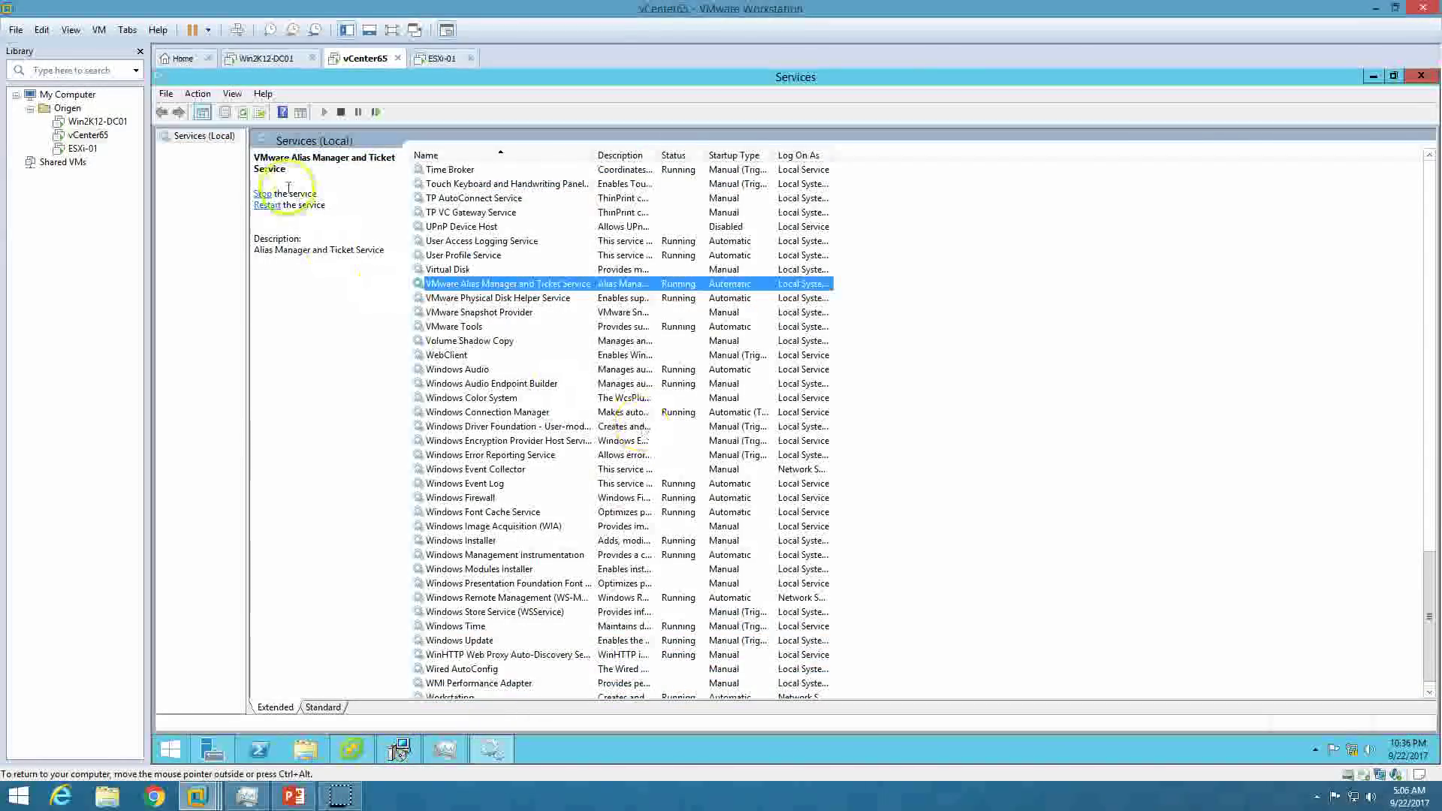
Refresh the Services (Local) list so the new VMware services appear.
right_click(199, 143)
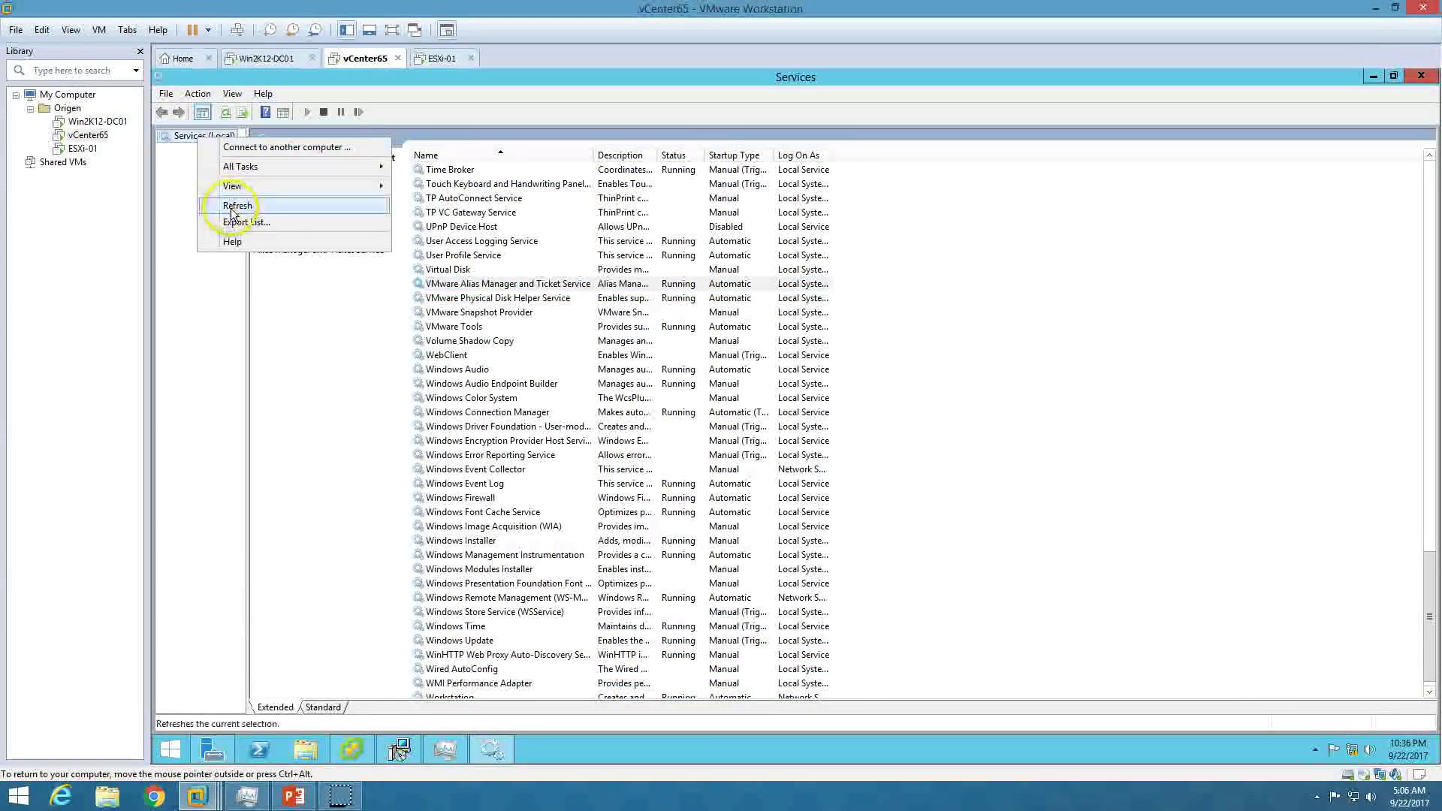
click(227, 204)
click(543, 370)
scroll(540, 373, down, 2)
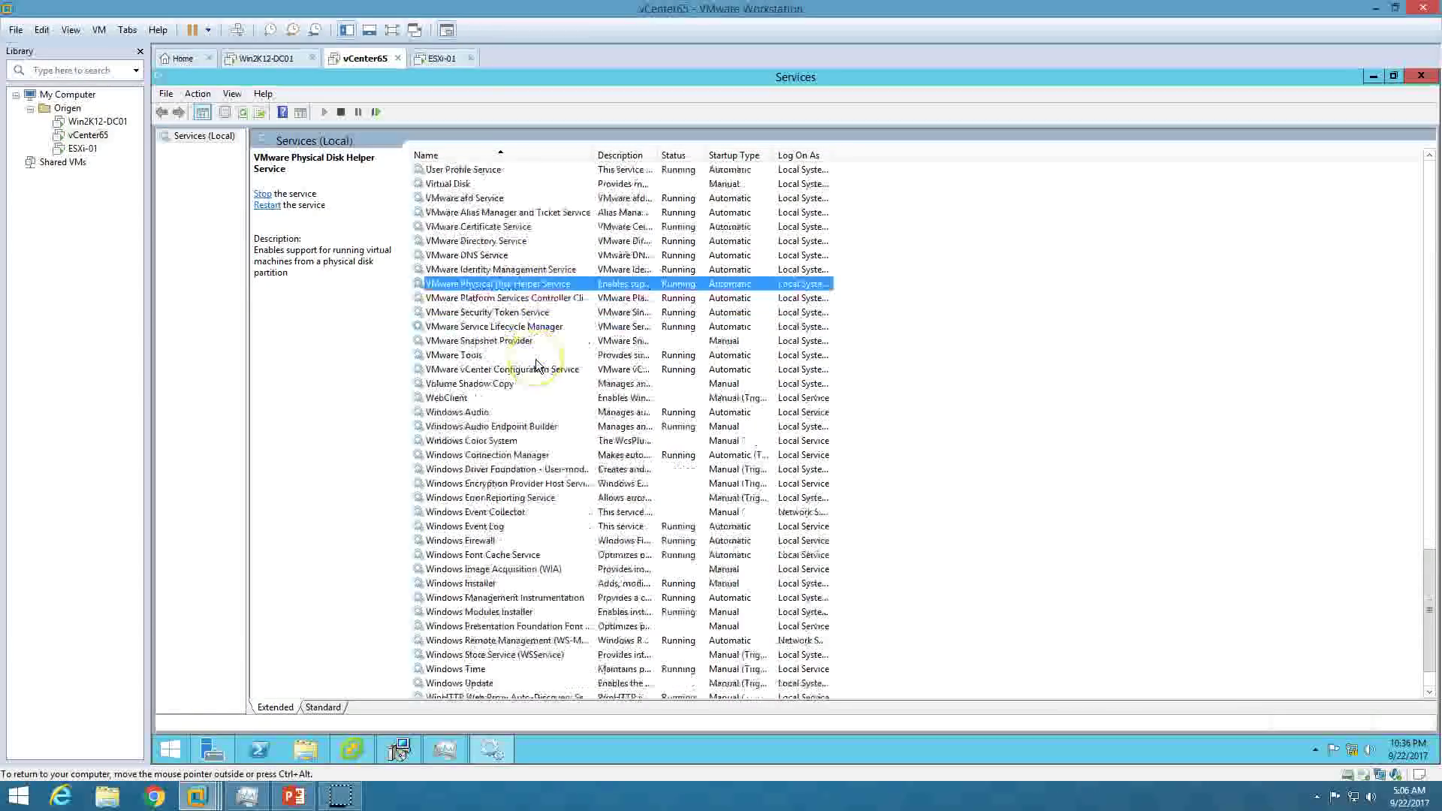
scroll(534, 360, up, 3)
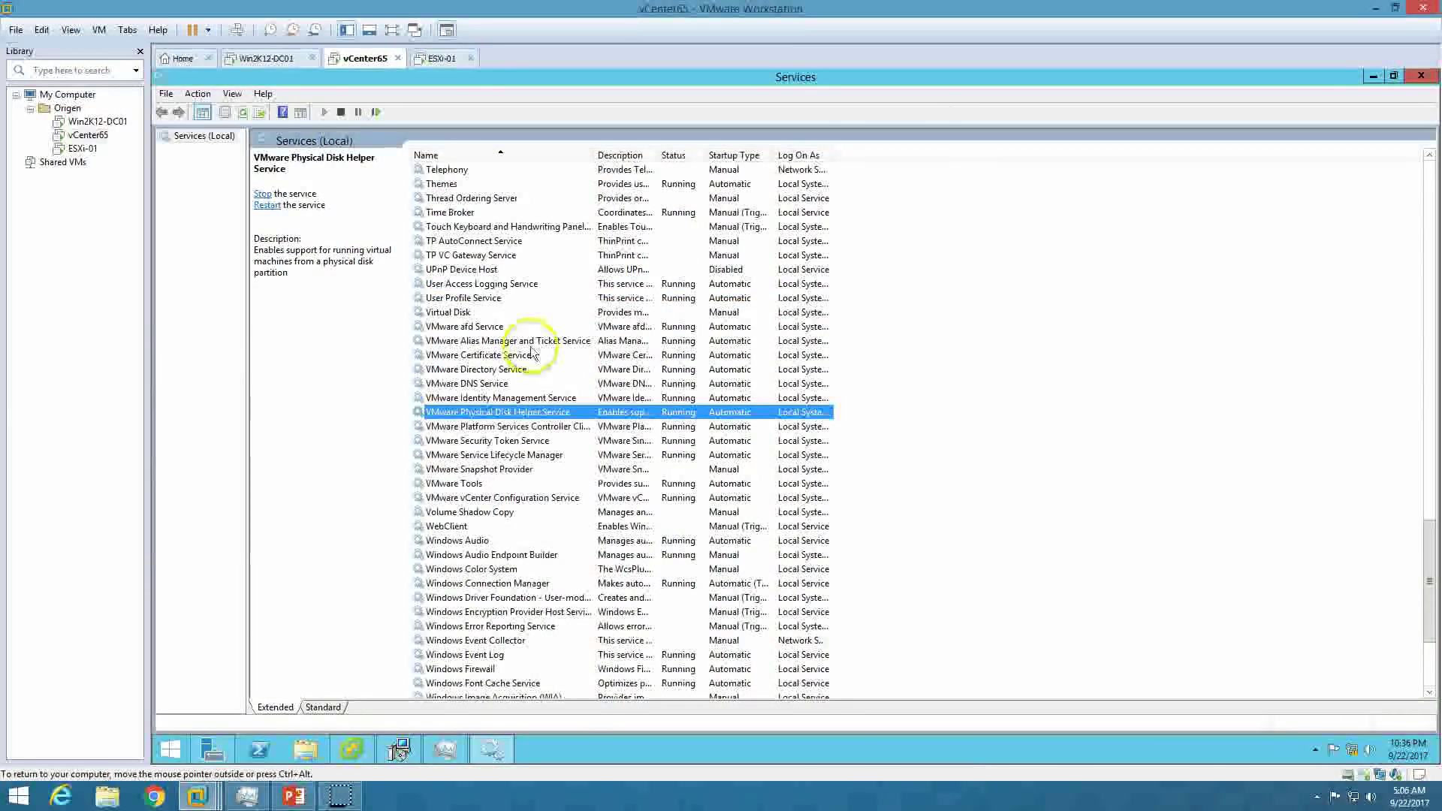
Review Alias Manager, Directory Service, PSC Client, Security Token, Snapshot Provider and Identity Management services.
click(526, 343)
click(514, 371)
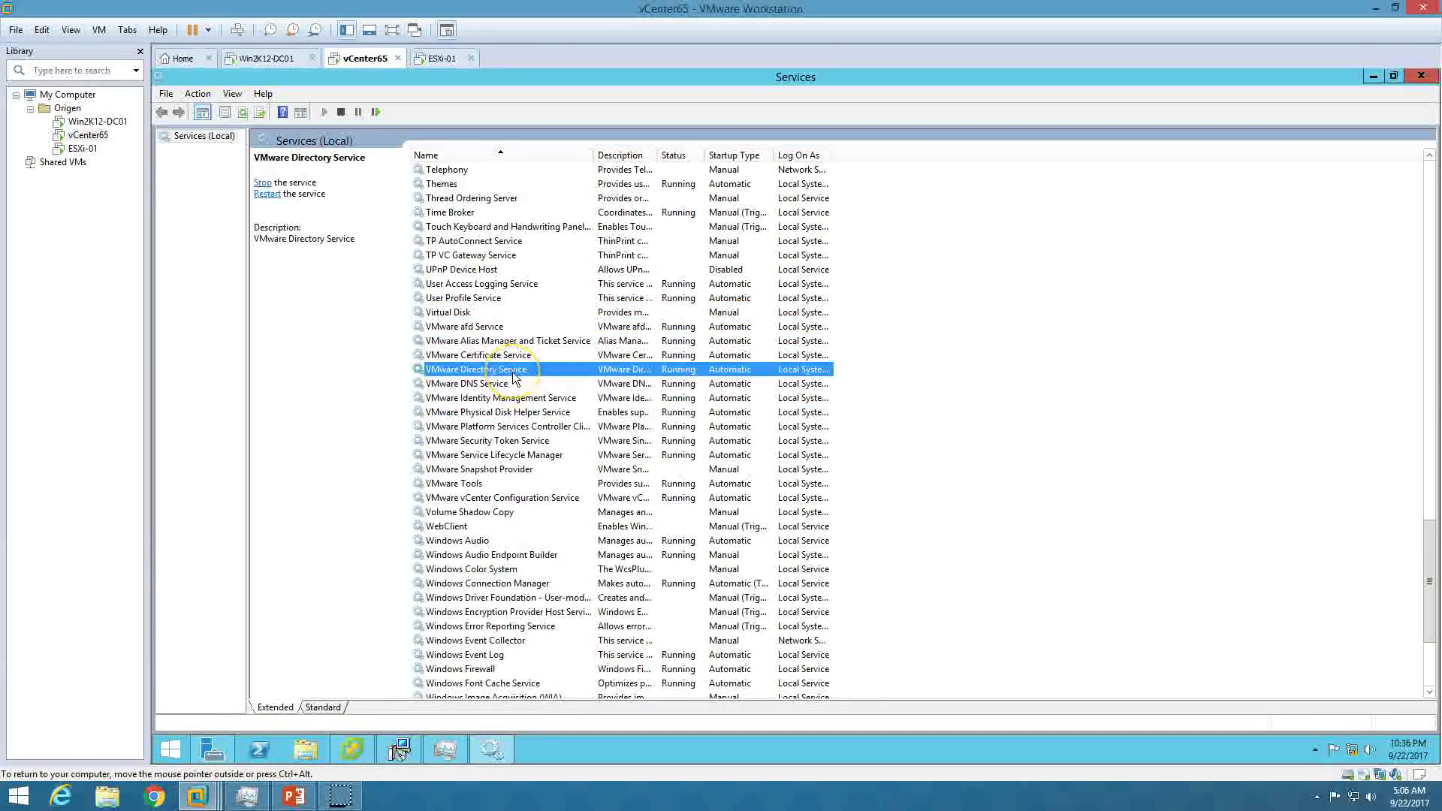
click(527, 427)
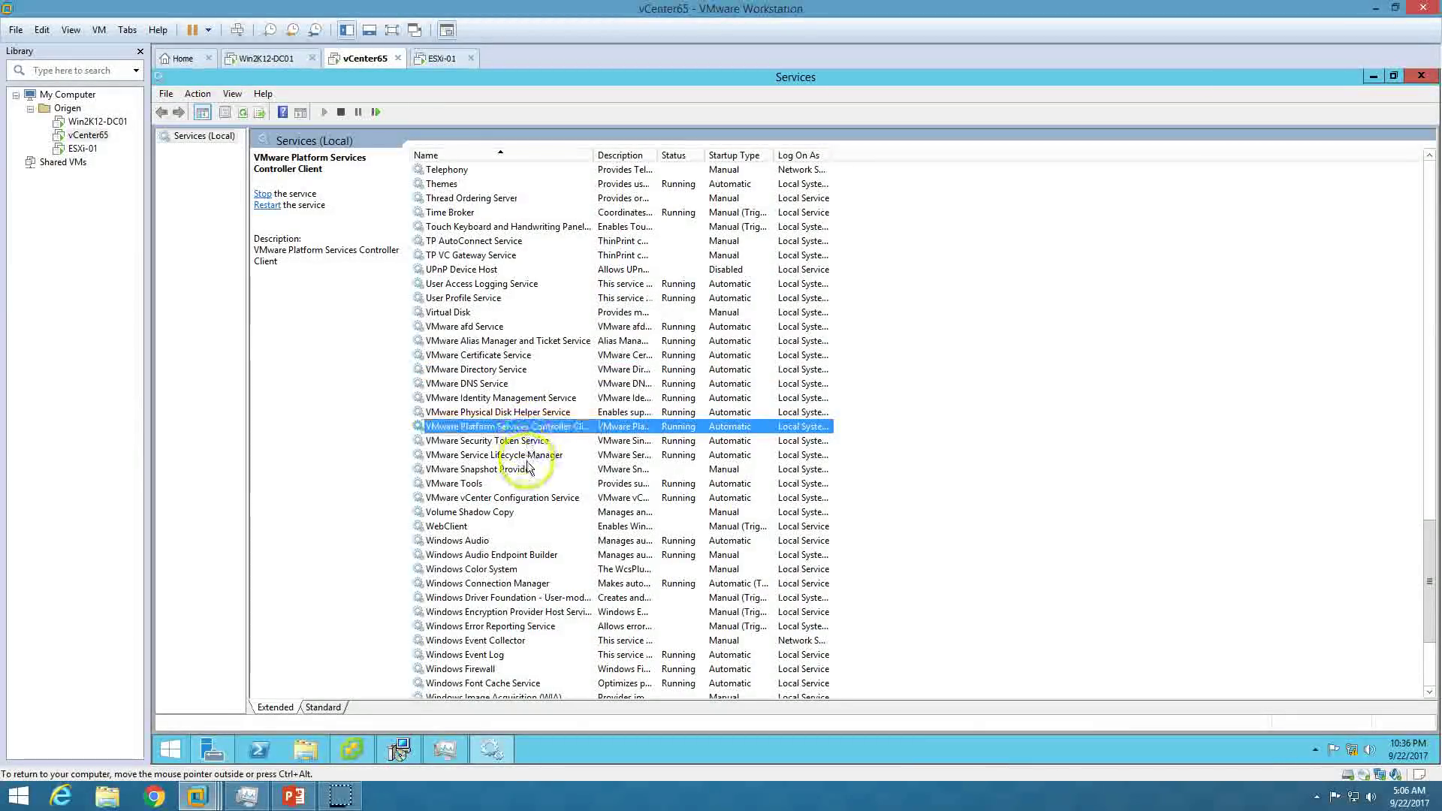
click(531, 442)
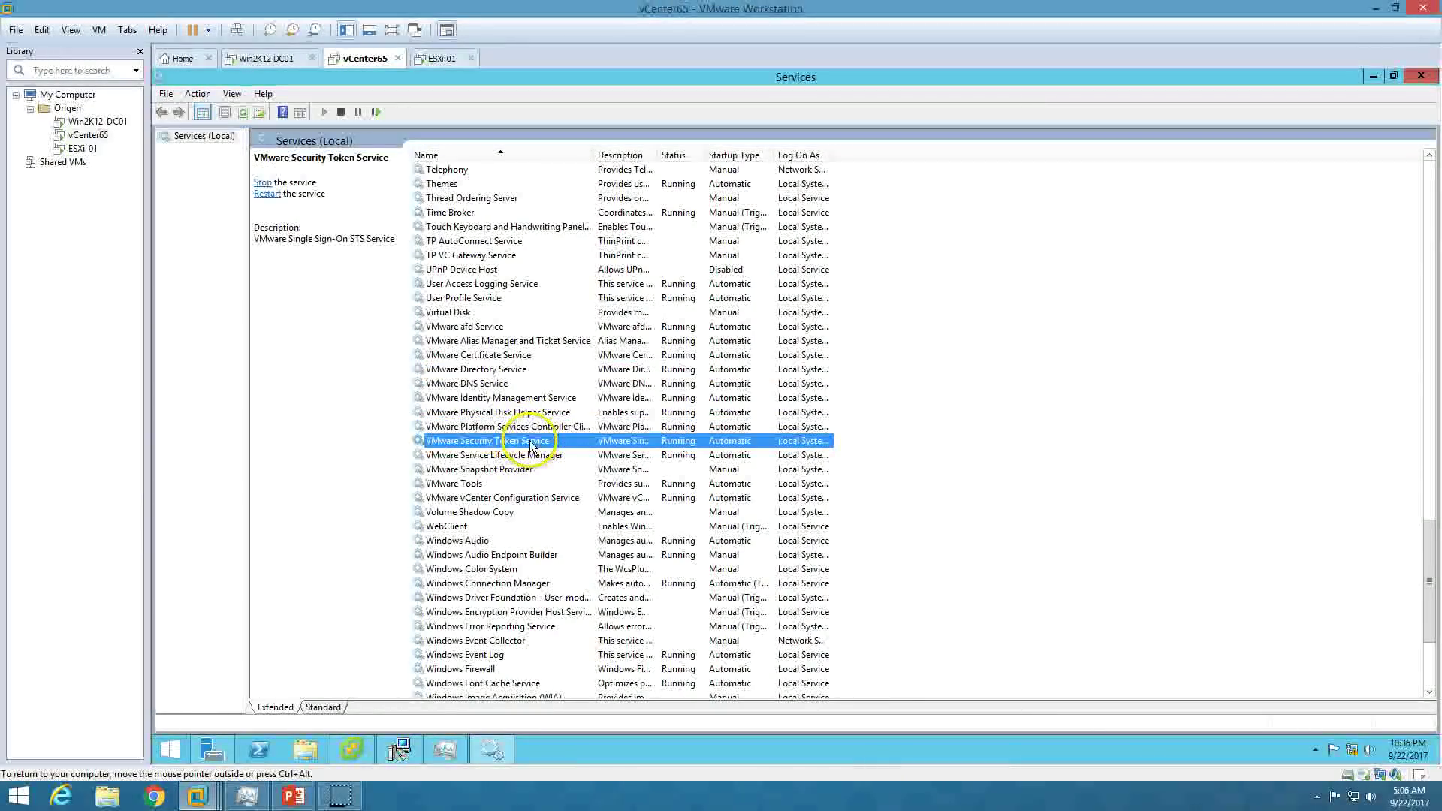
click(501, 469)
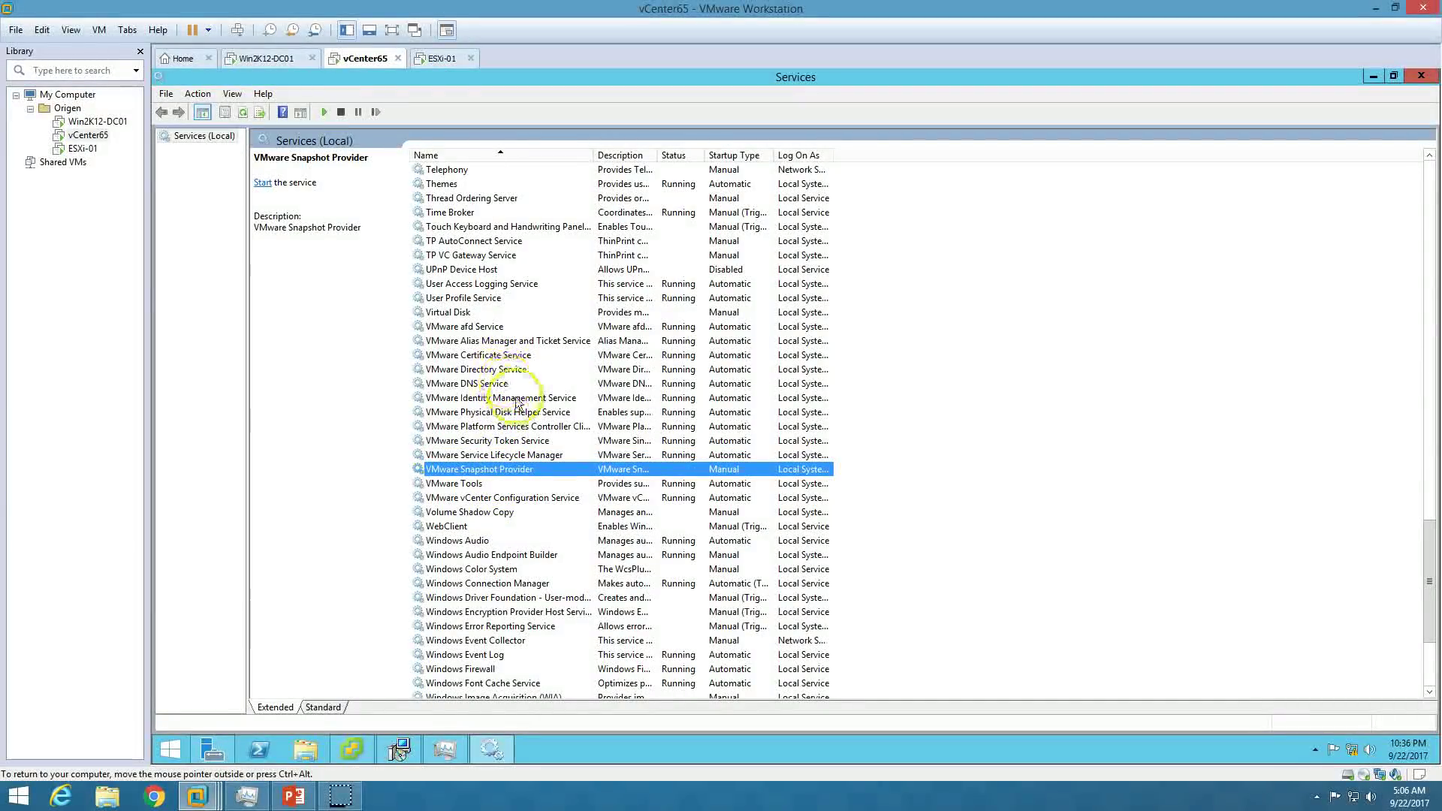
click(518, 398)
scroll(526, 394, up, 7)
scroll(526, 394, down, 7)
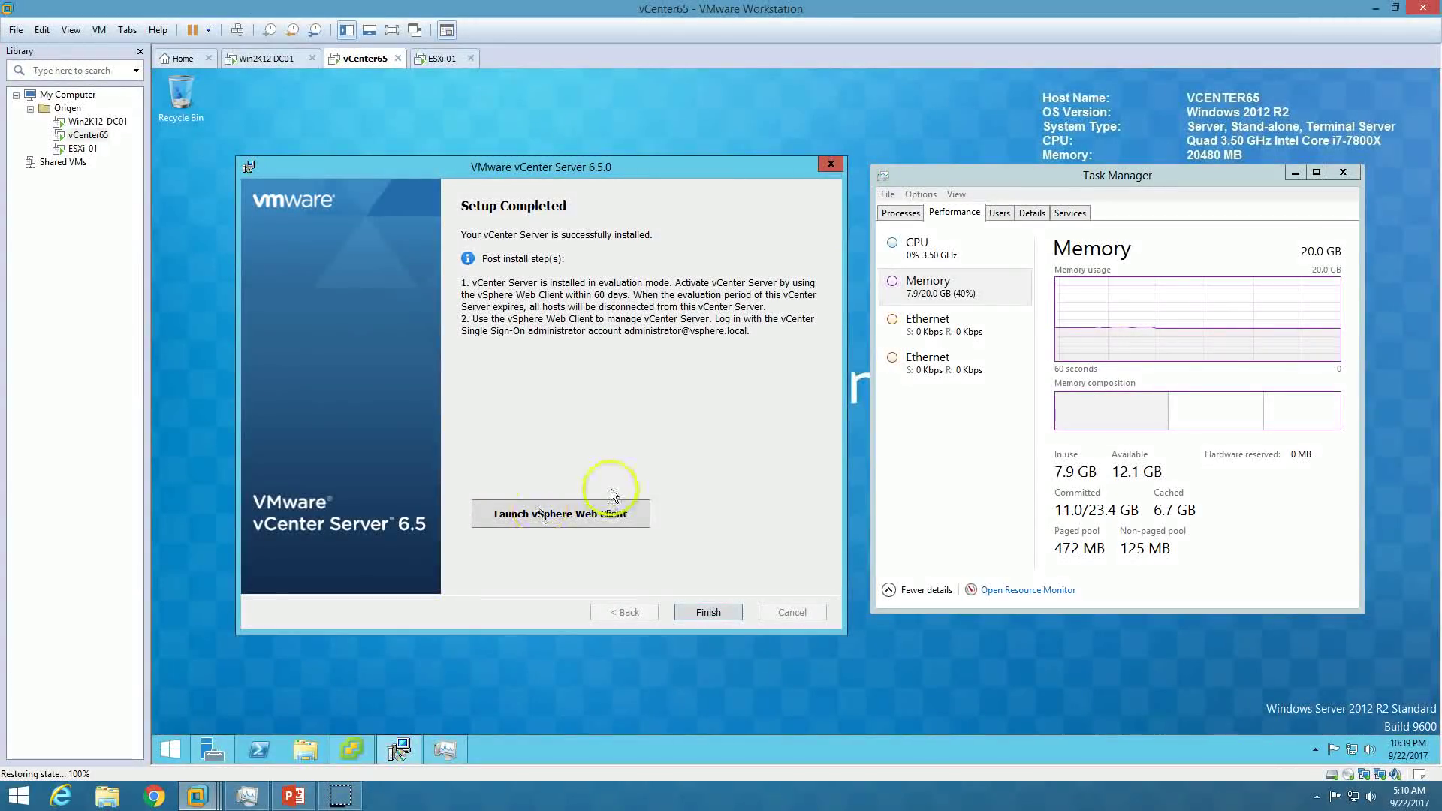
Launch the vSphere Web Client in maximized Chrome and proceed past the certificate warning to vcenter65.origen.co.
click(533, 516)
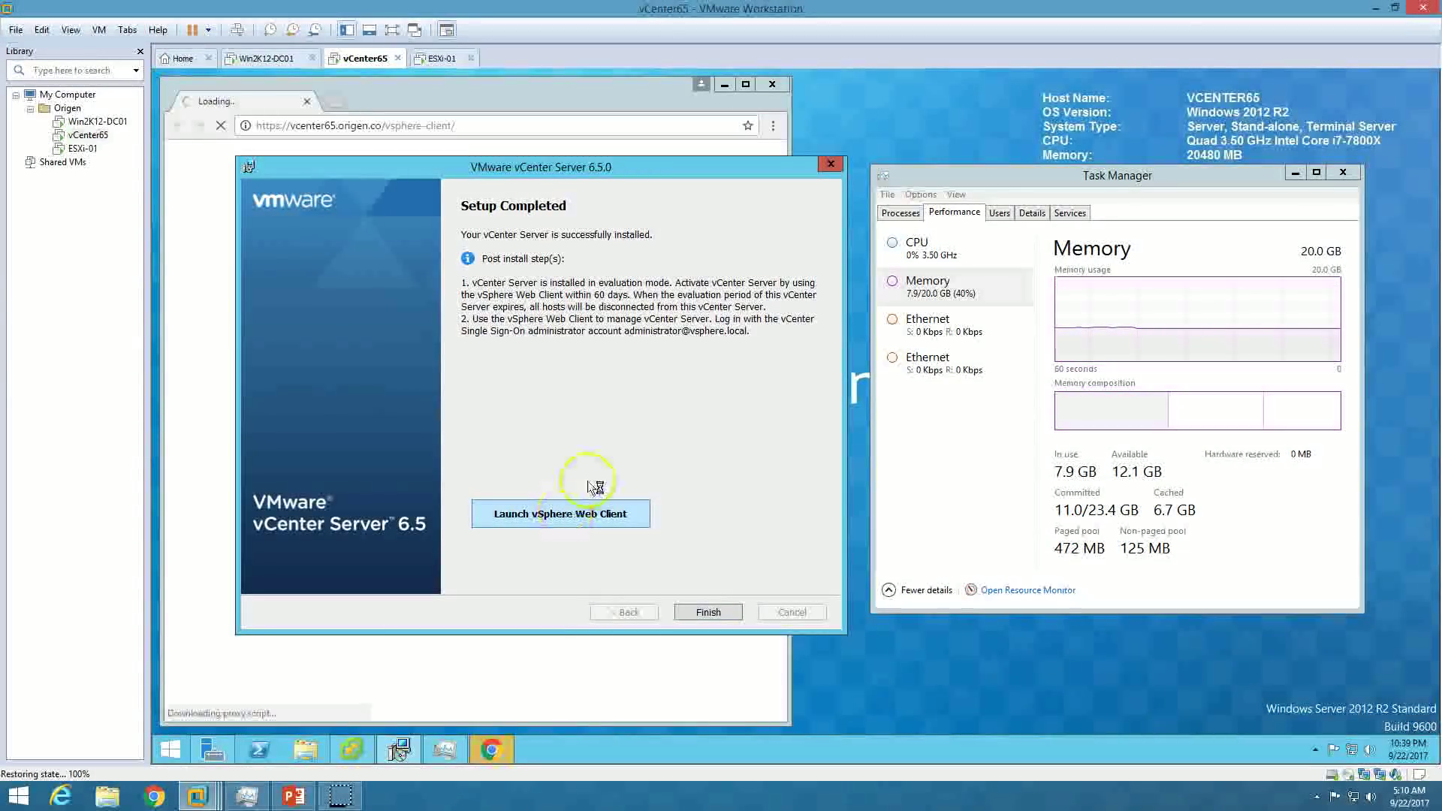
double_click(626, 105)
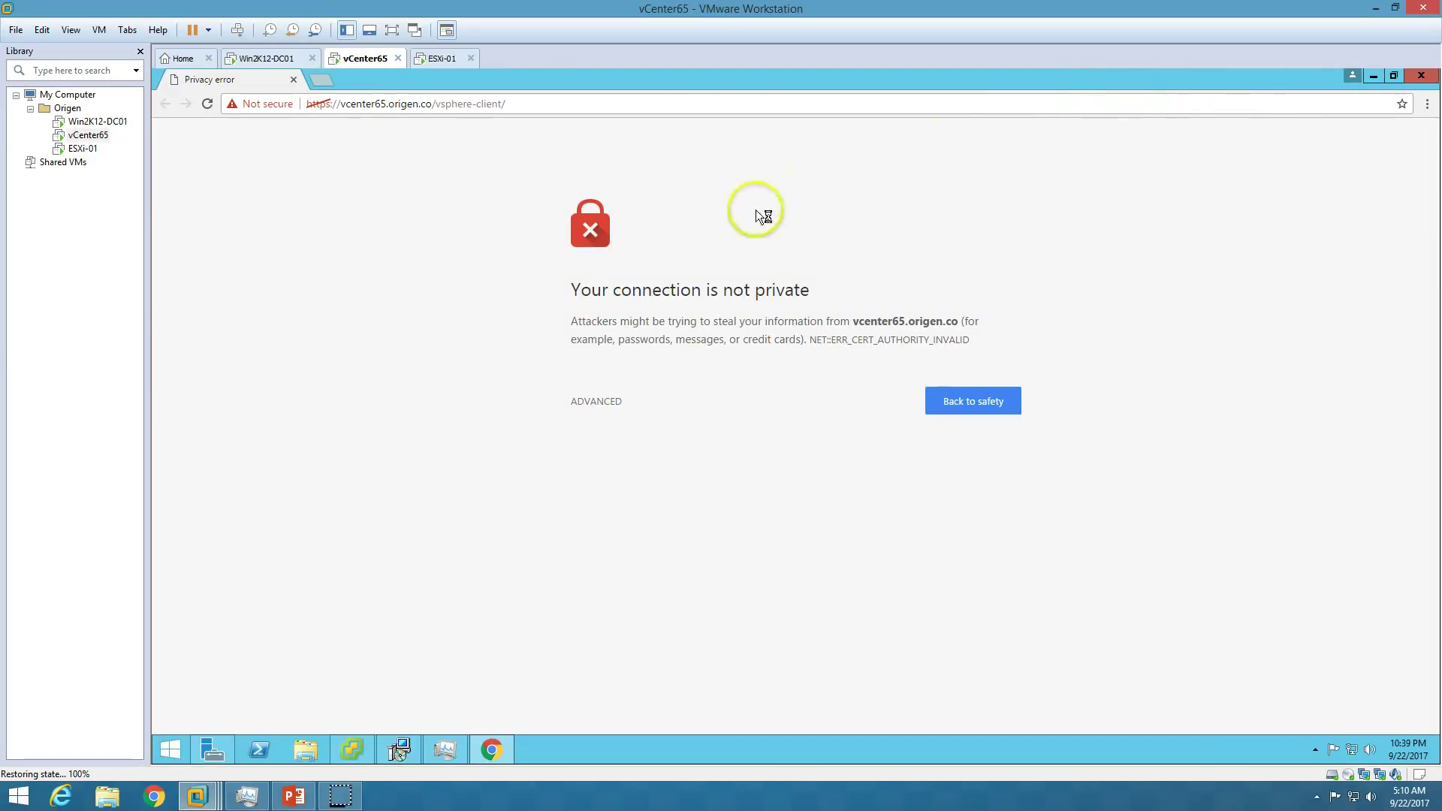
click(593, 401)
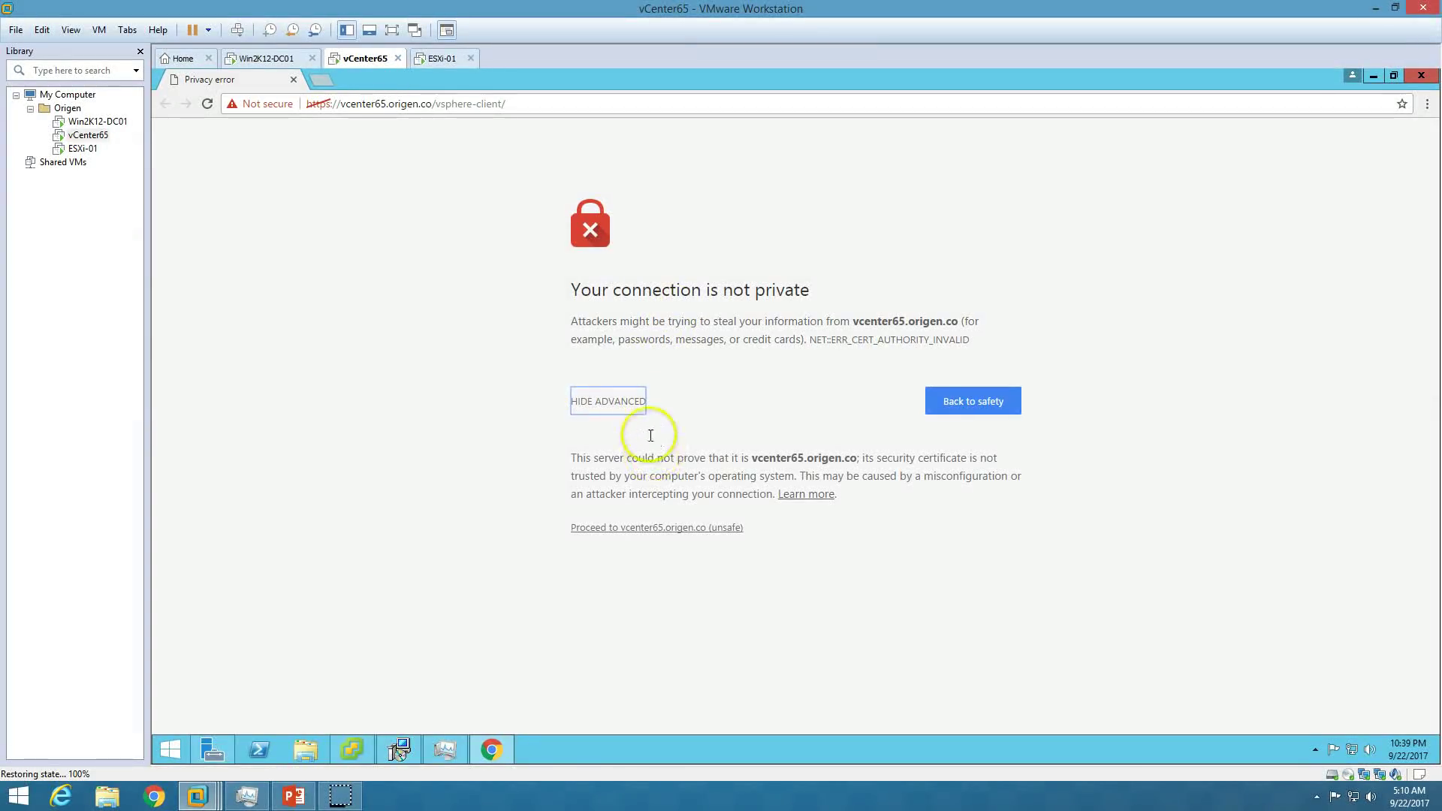
drag(572, 286, 808, 292)
click(874, 317)
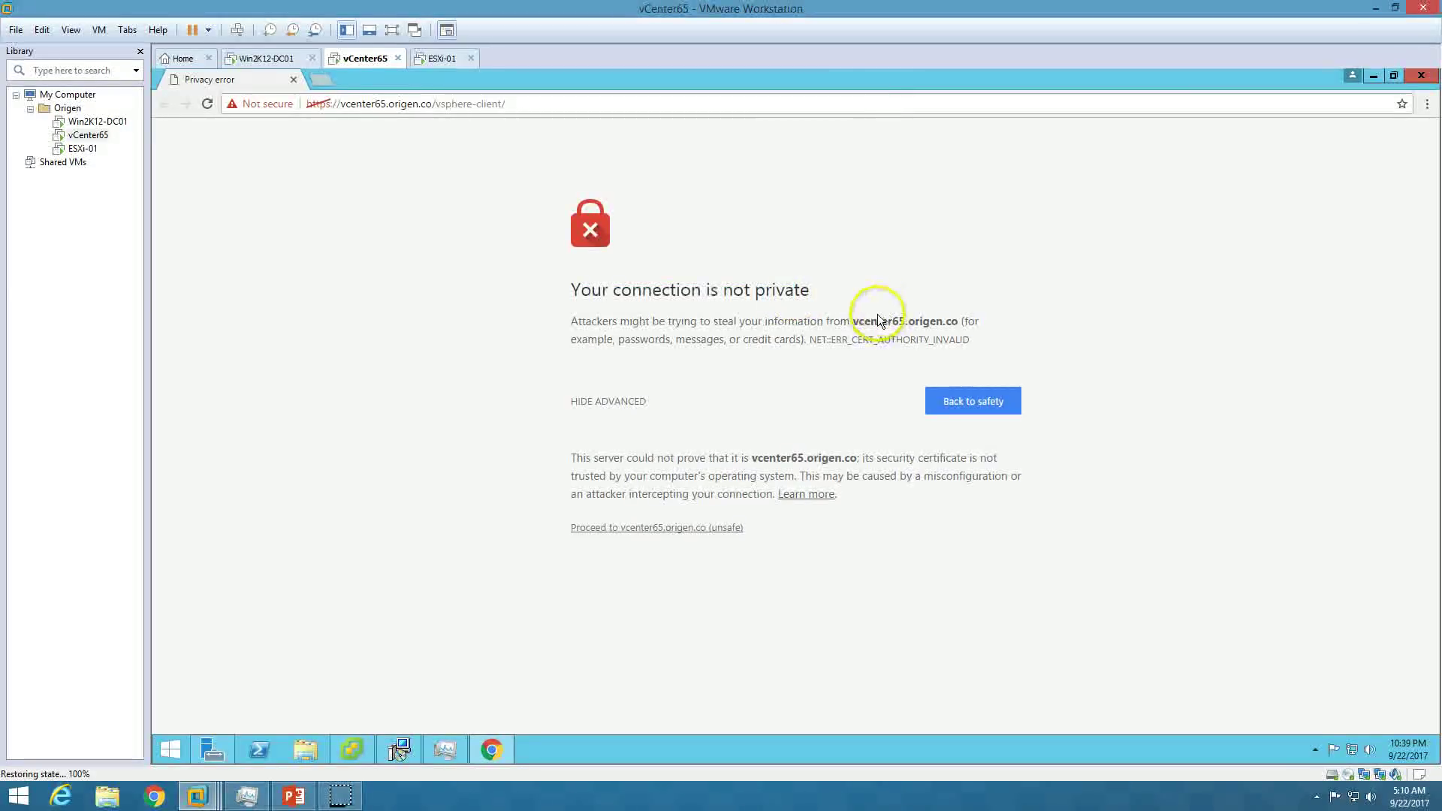
drag(758, 339, 851, 340)
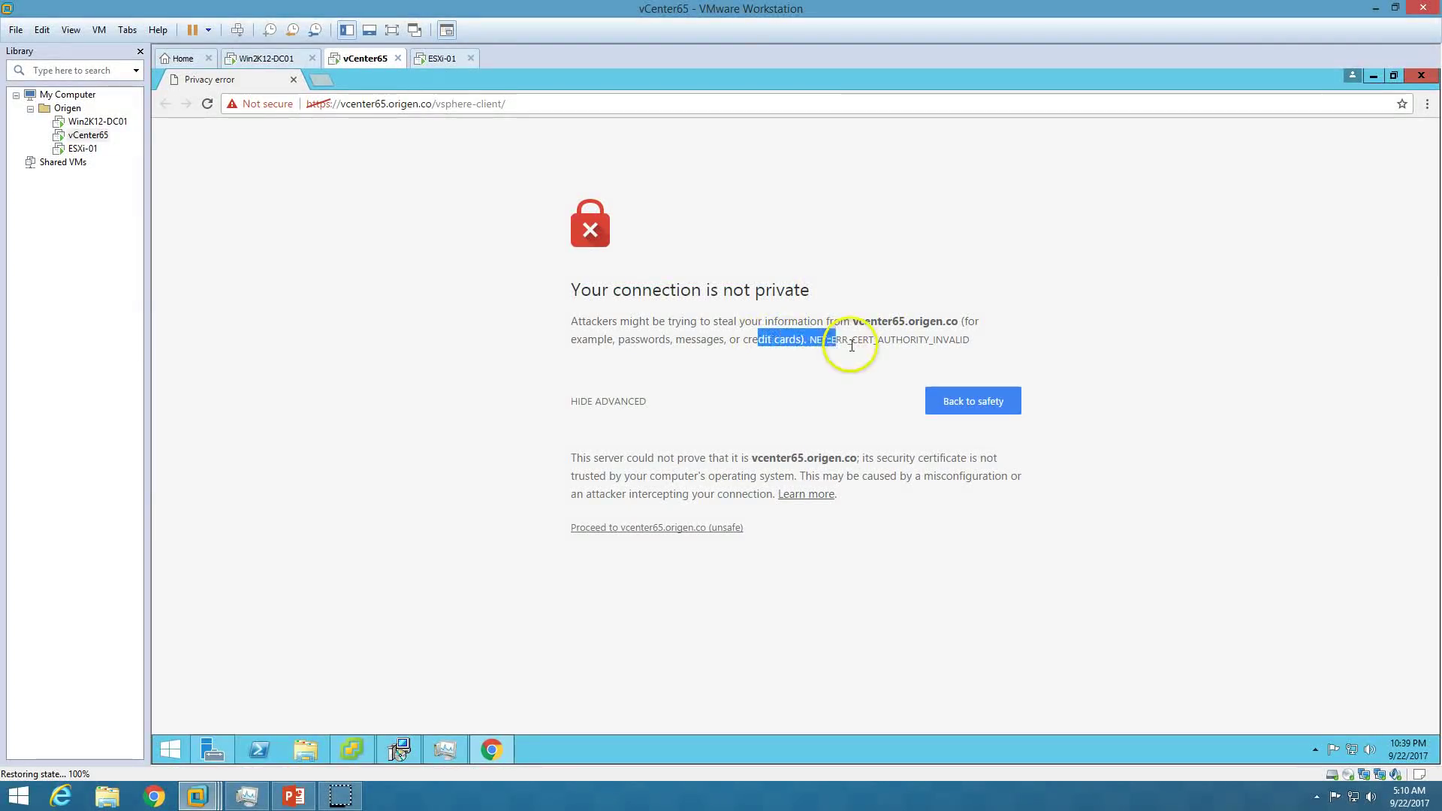
click(321, 103)
click(479, 290)
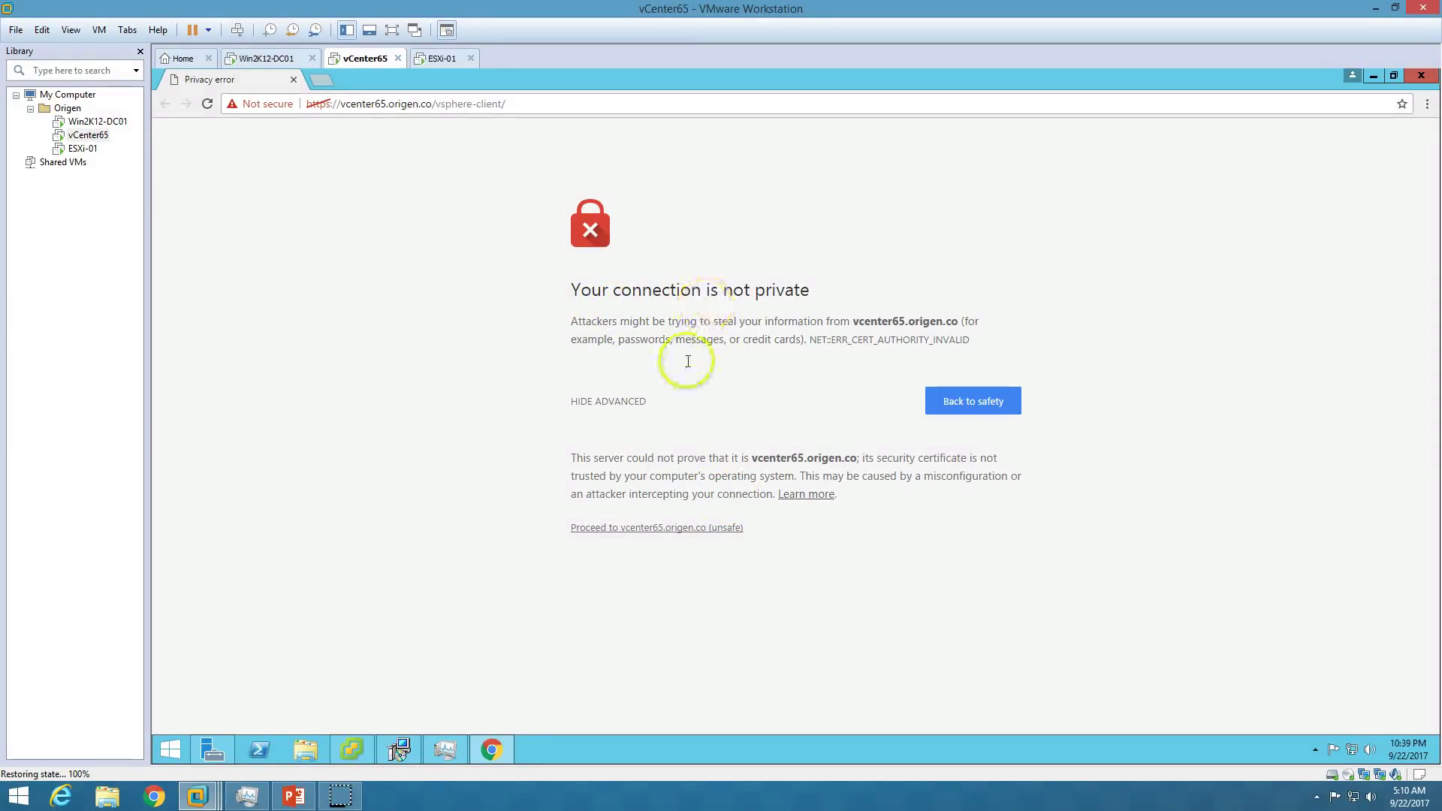
click(649, 533)
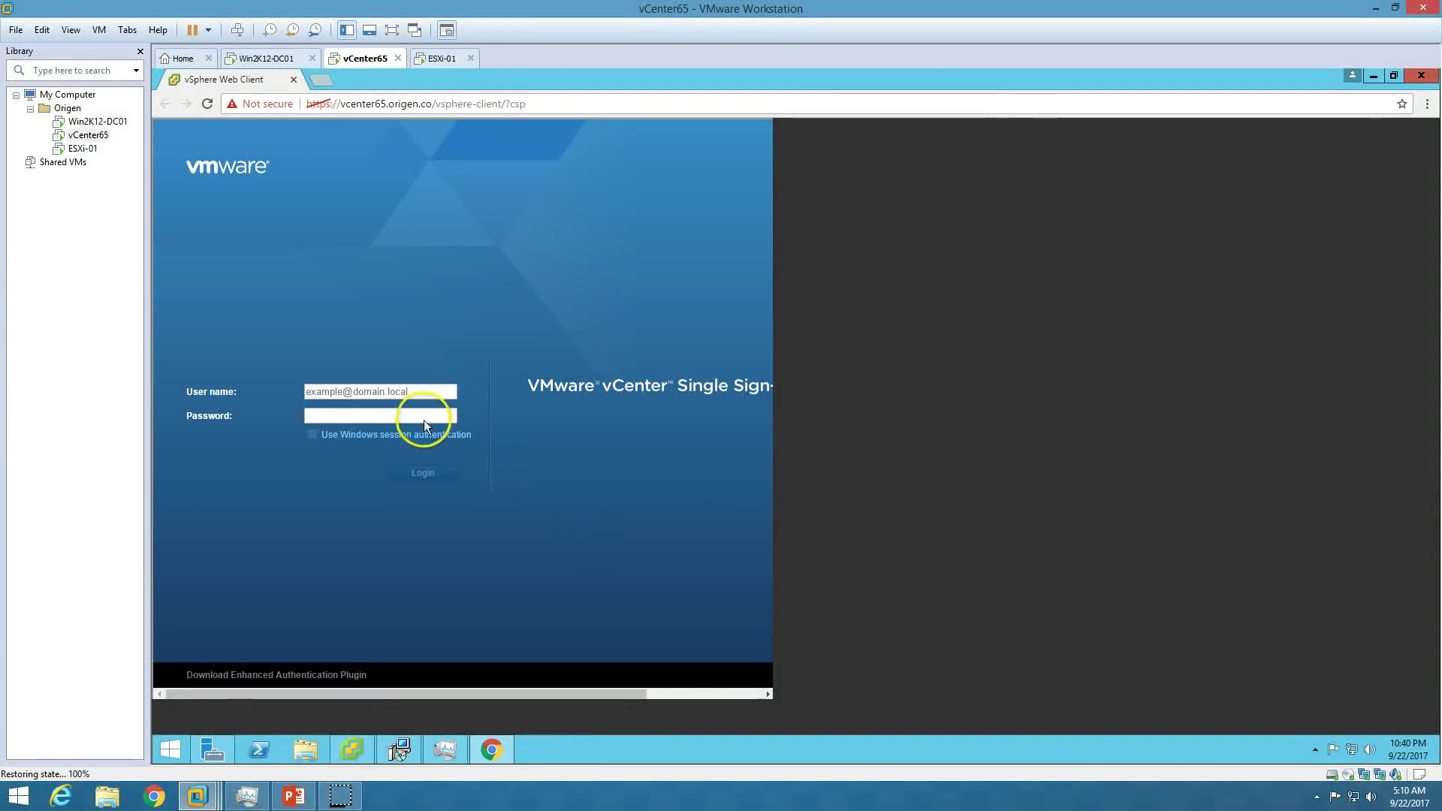
Reload the login page, enter the administrator user name and password, and log in.
click(209, 107)
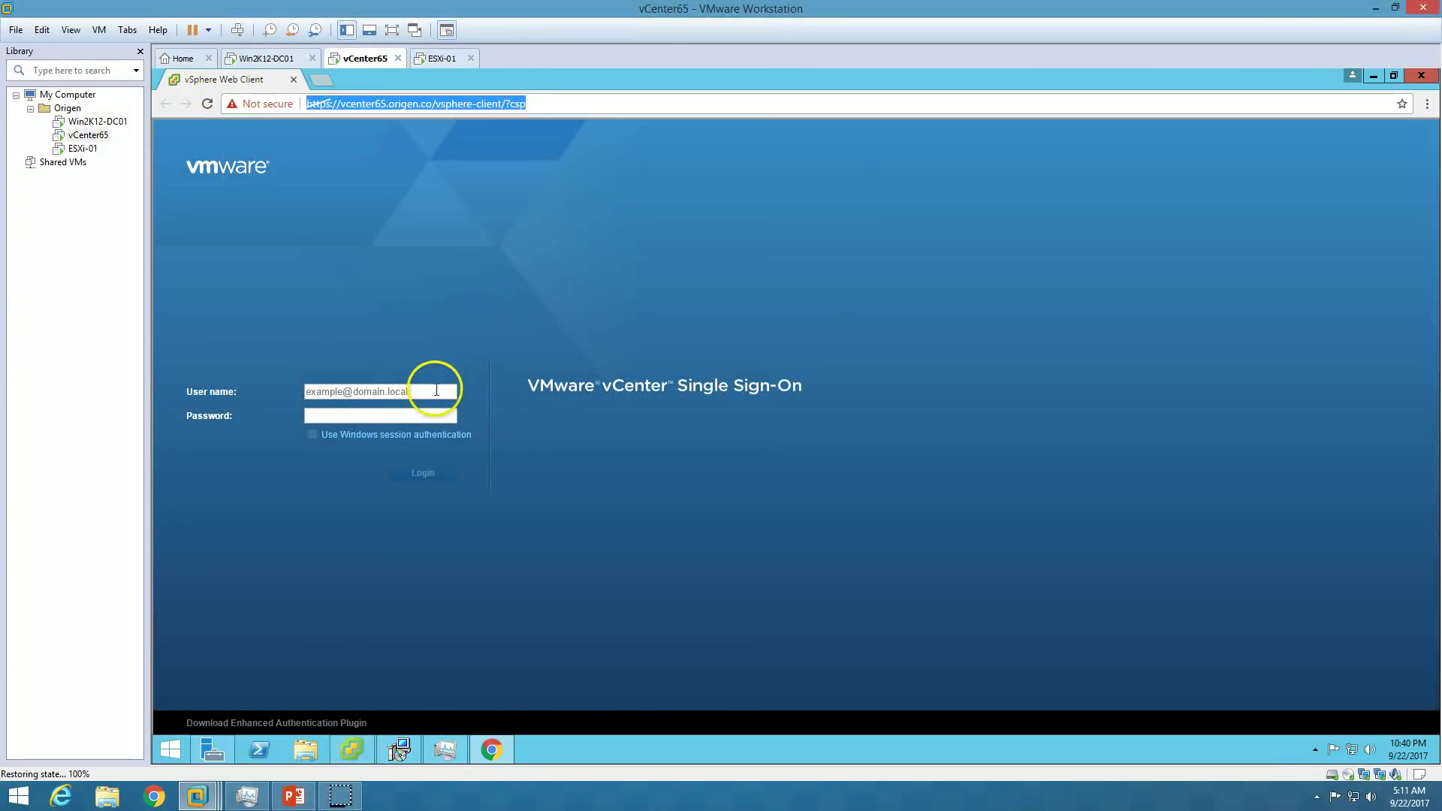
click(416, 388)
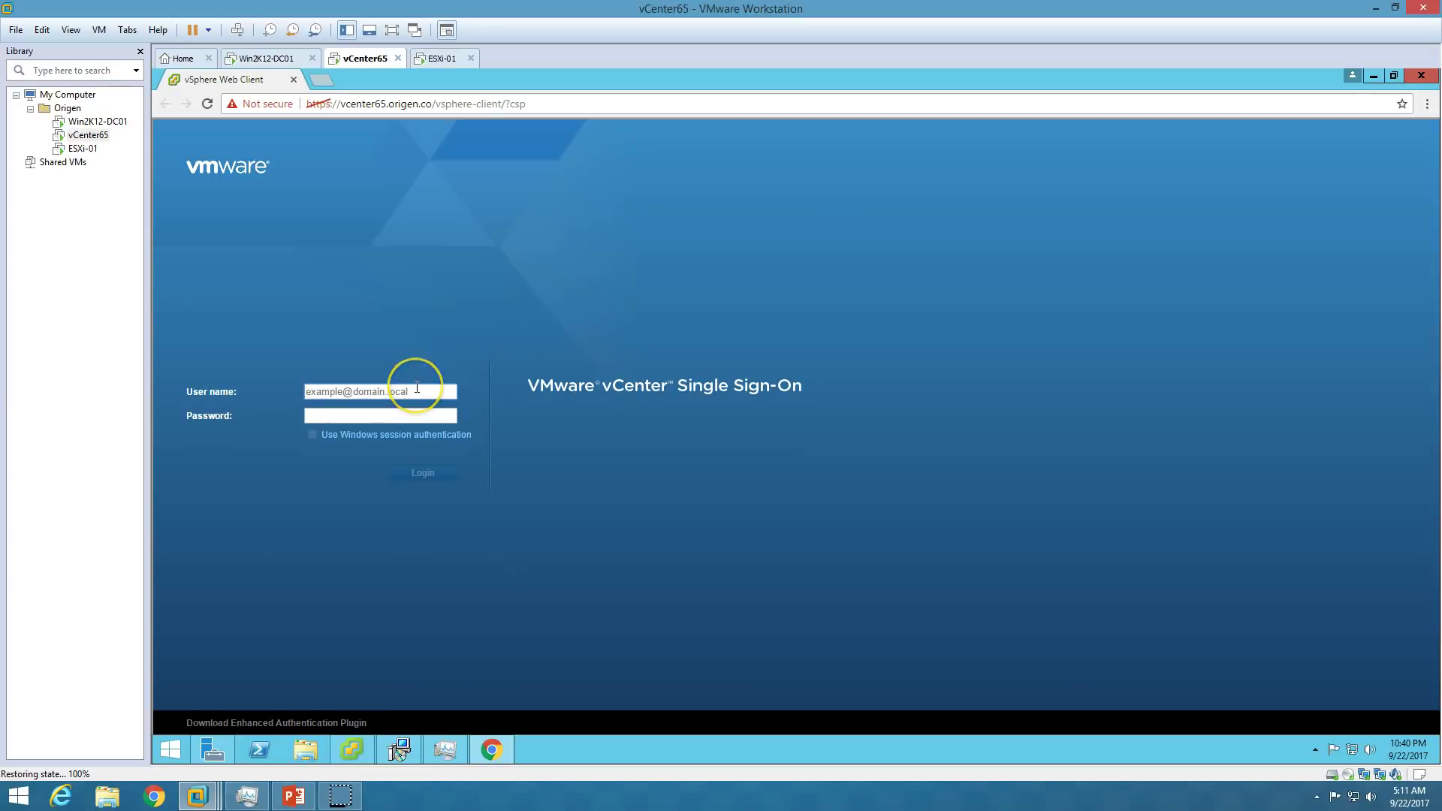
text(aDM)
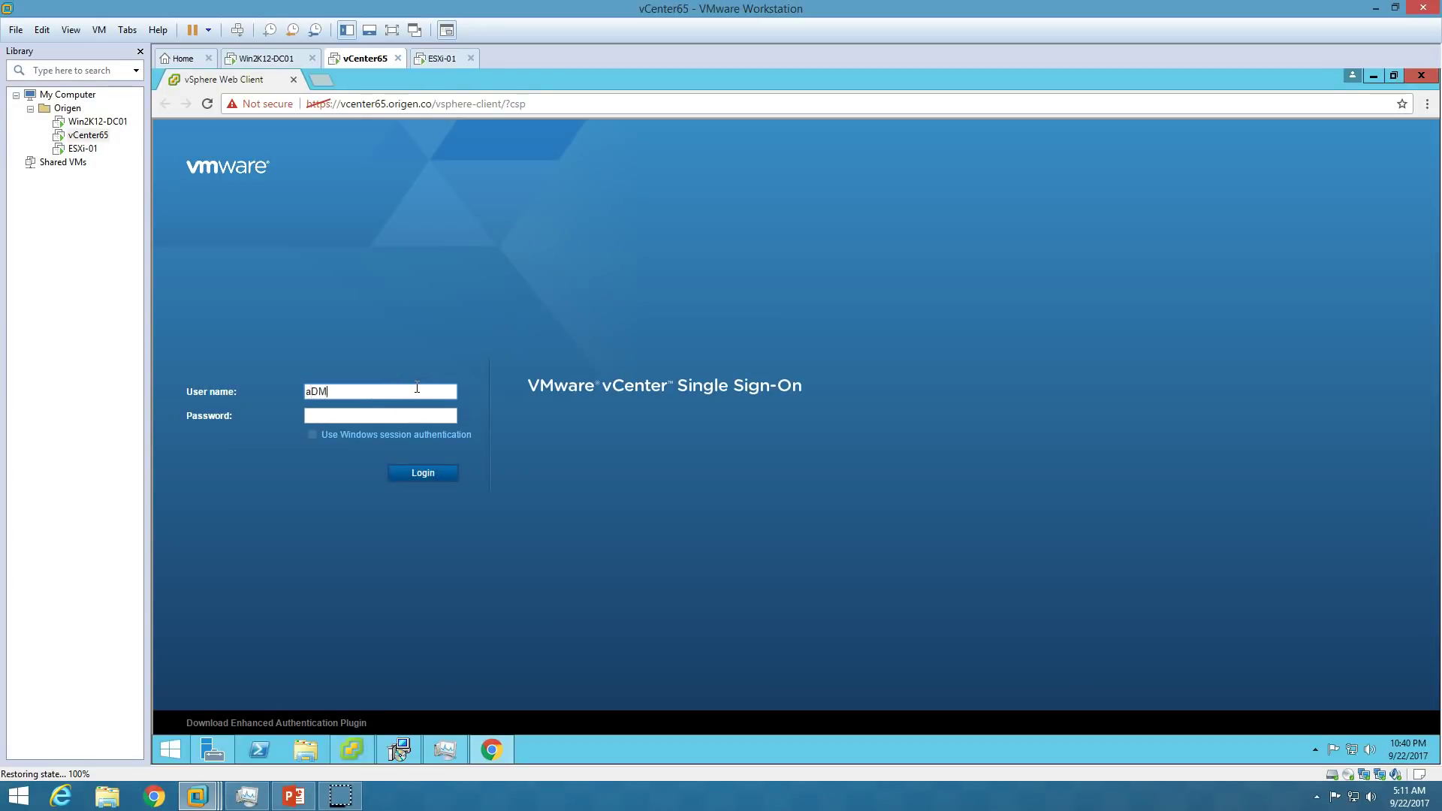
text(IN)
key(ctrl+a)
key(BackSpace)
text(Admin)
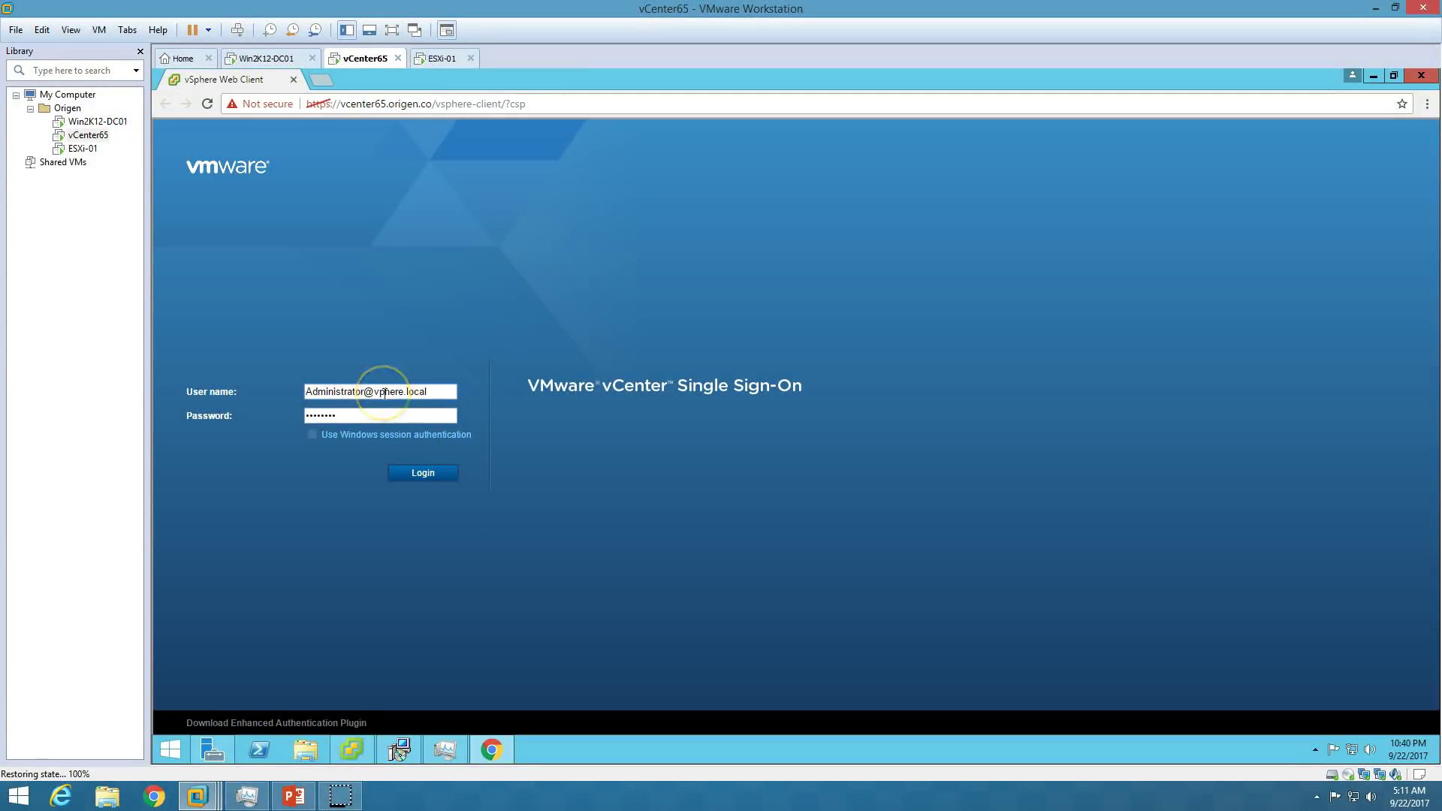
click(433, 470)
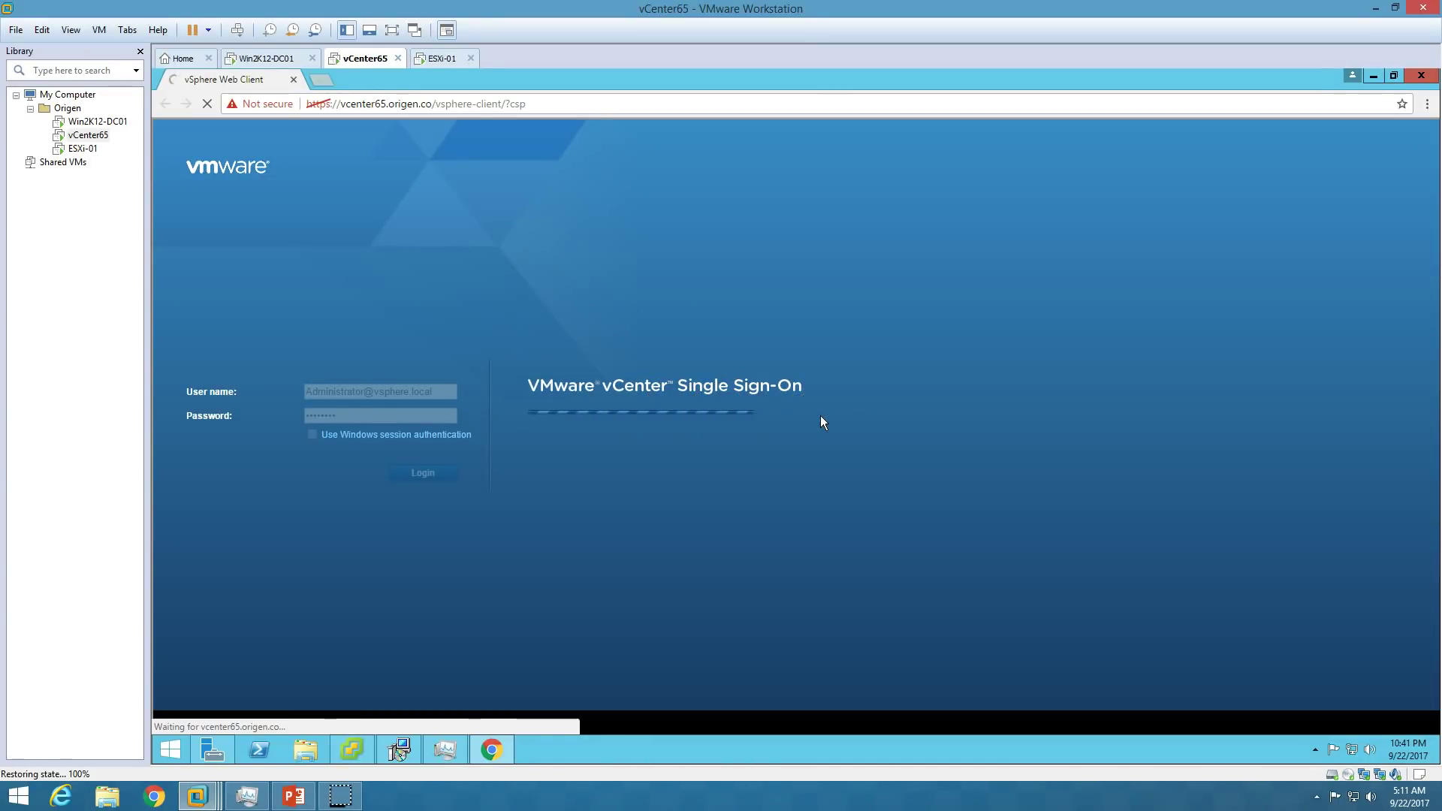
click(805, 431)
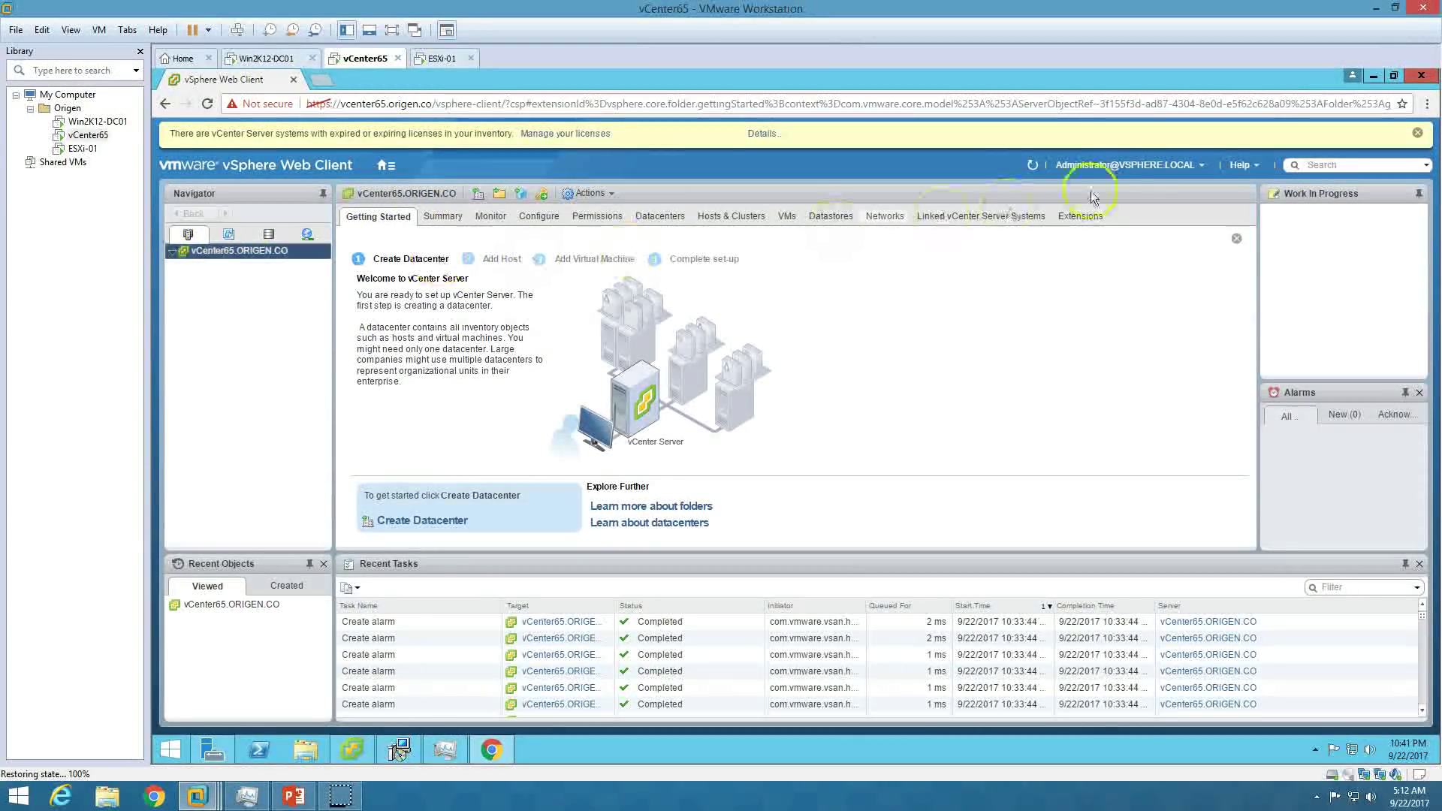
Open license management and show the vCenter Licenses tab, which lists no licenses.
click(580, 139)
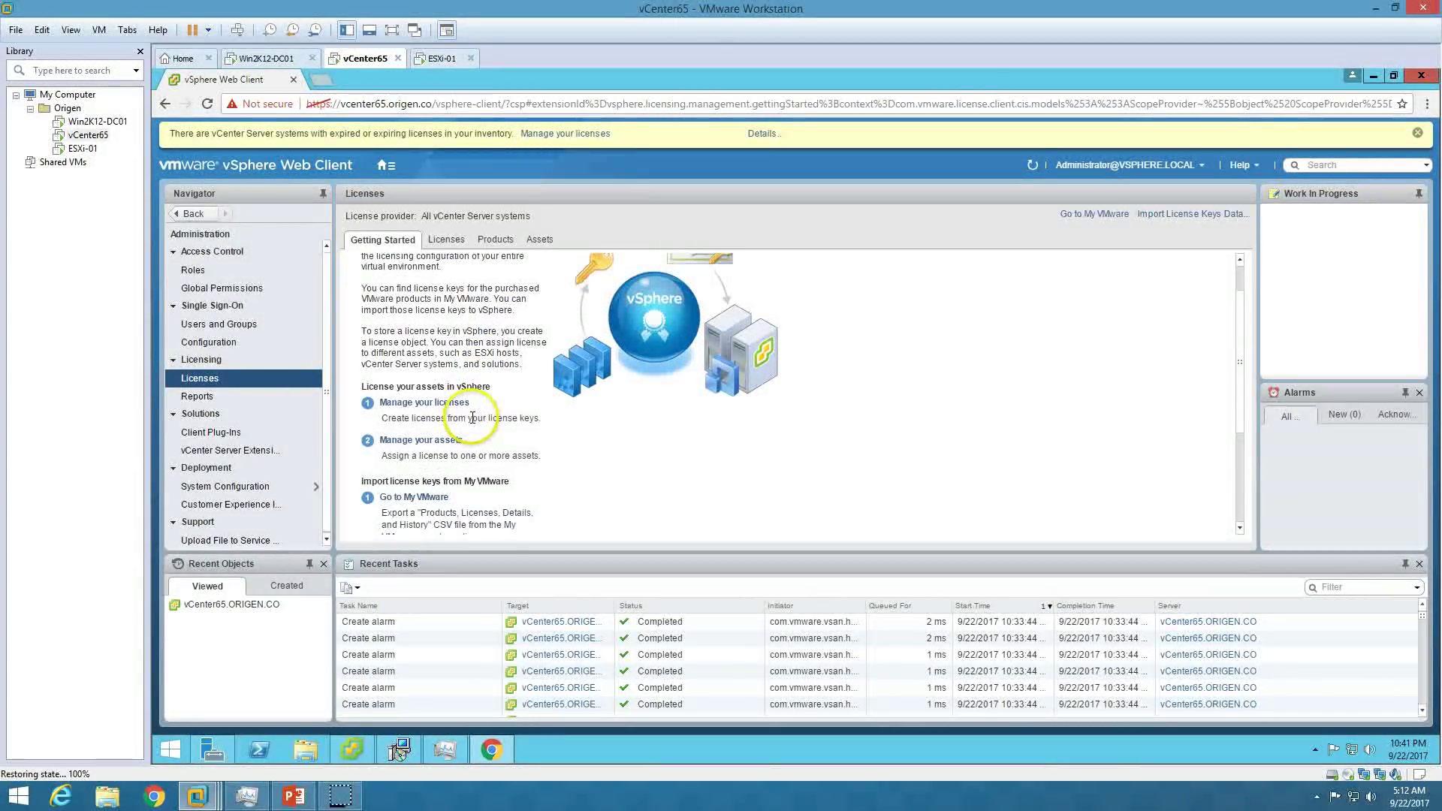
scroll(469, 409, down, 3)
scroll(706, 413, up, 3)
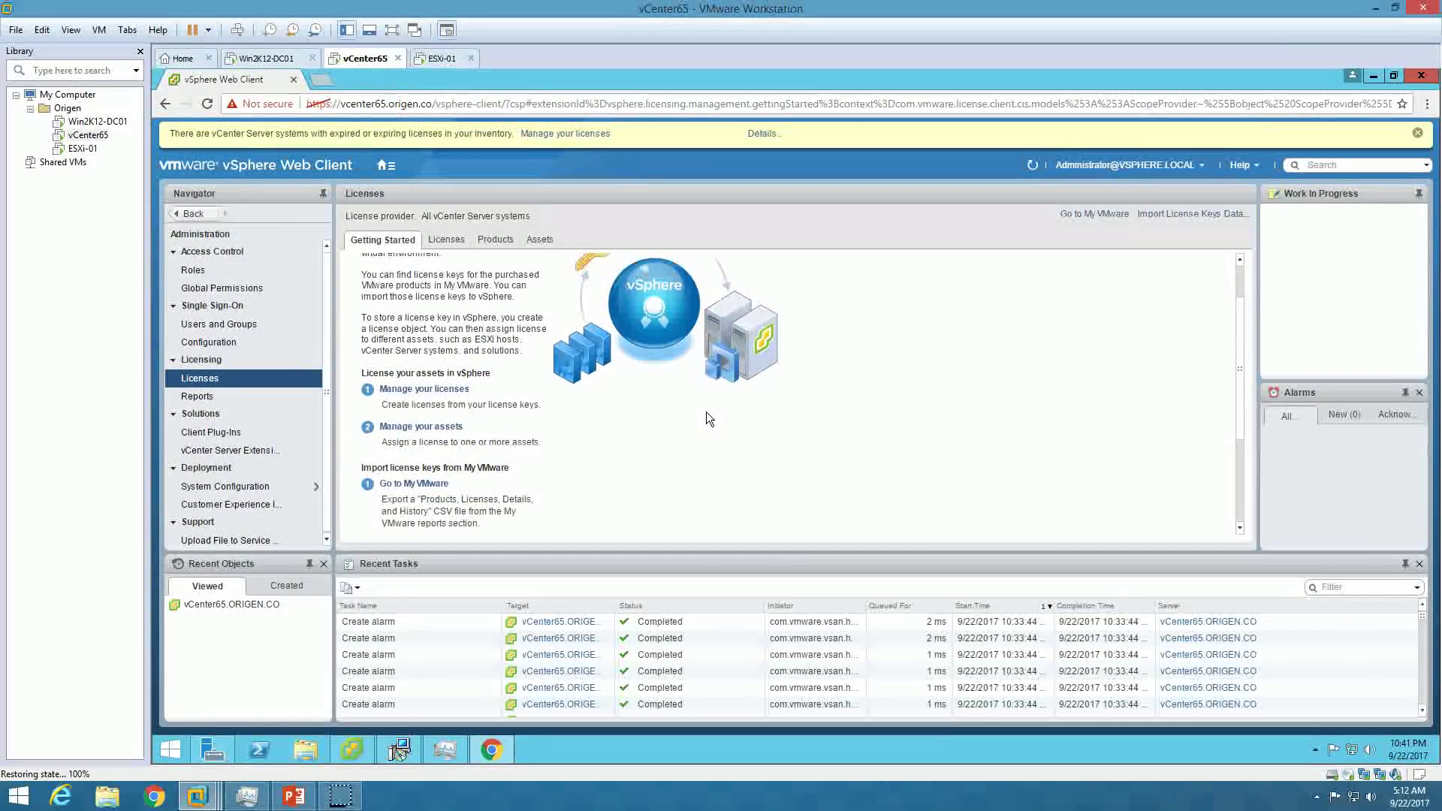
click(445, 239)
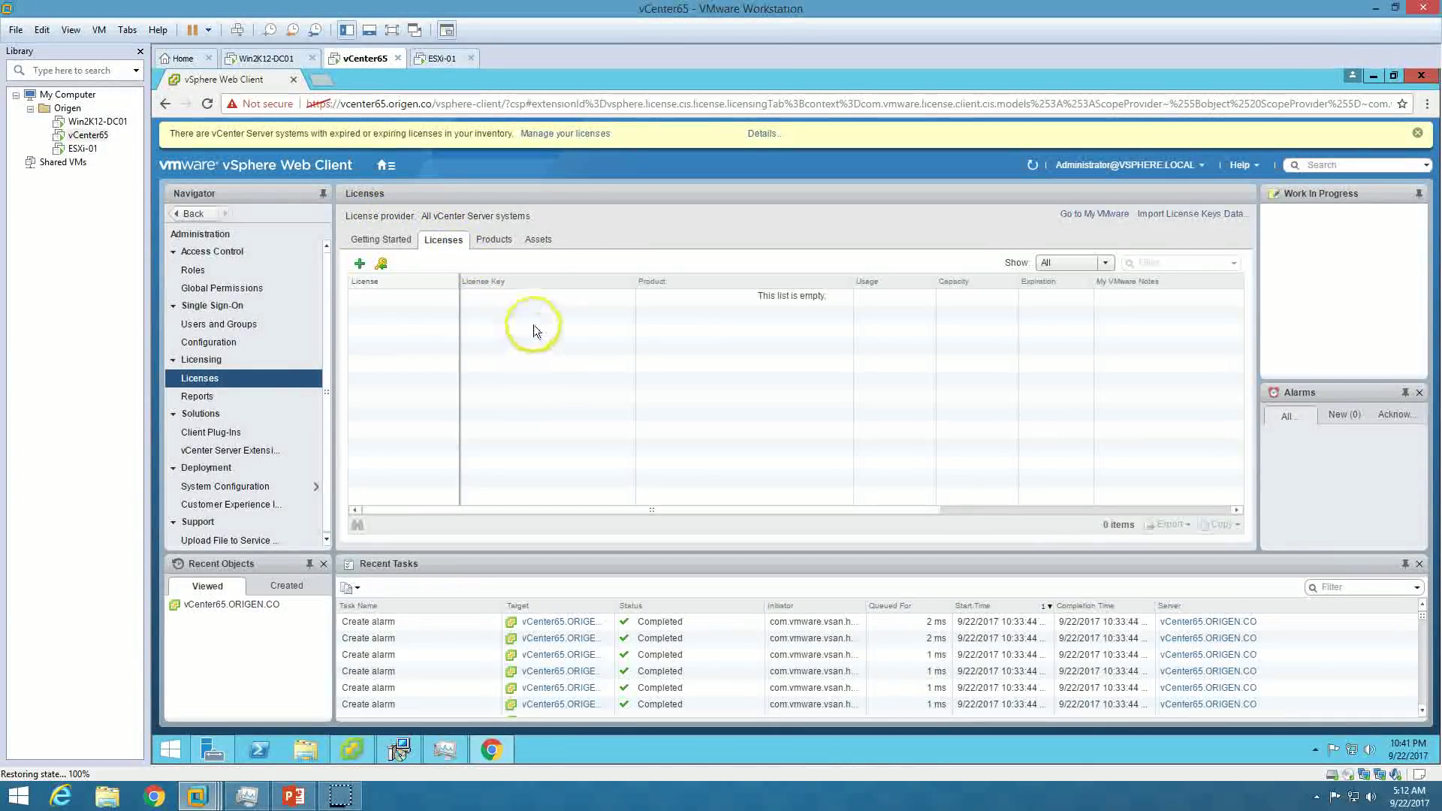
Start adding a new license, then cancel the New Licenses wizard without entering a key.
click(359, 263)
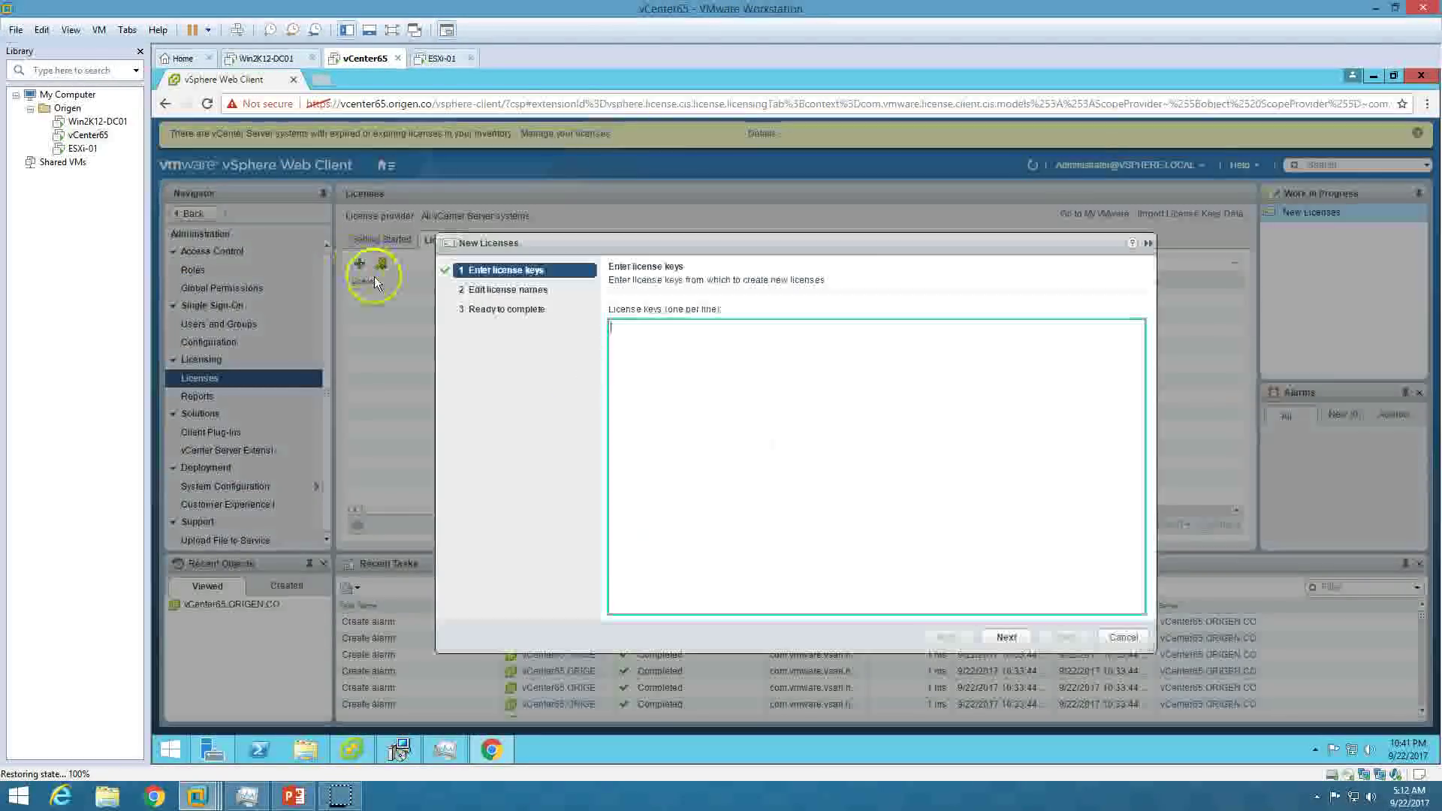
click(1007, 638)
click(682, 336)
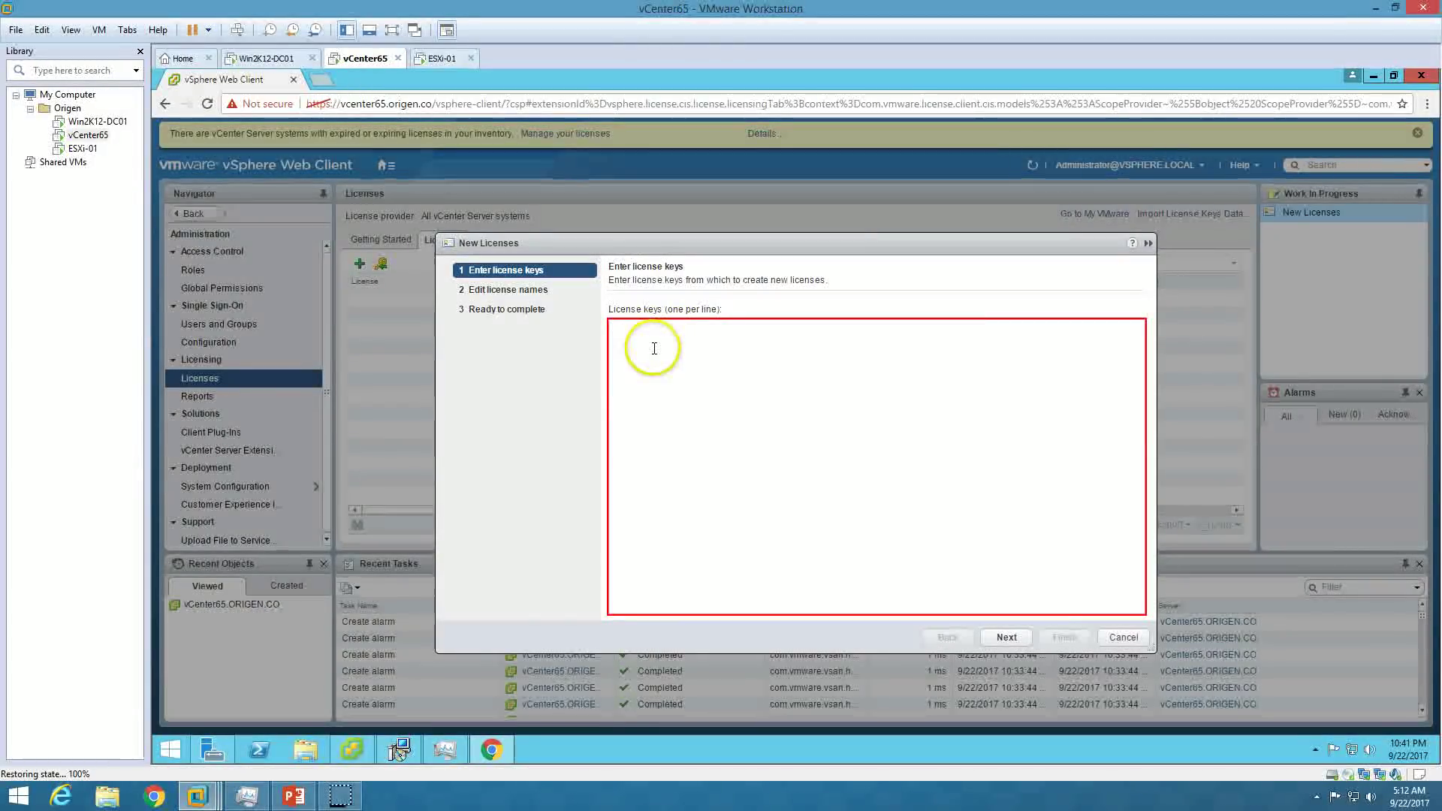
click(1110, 637)
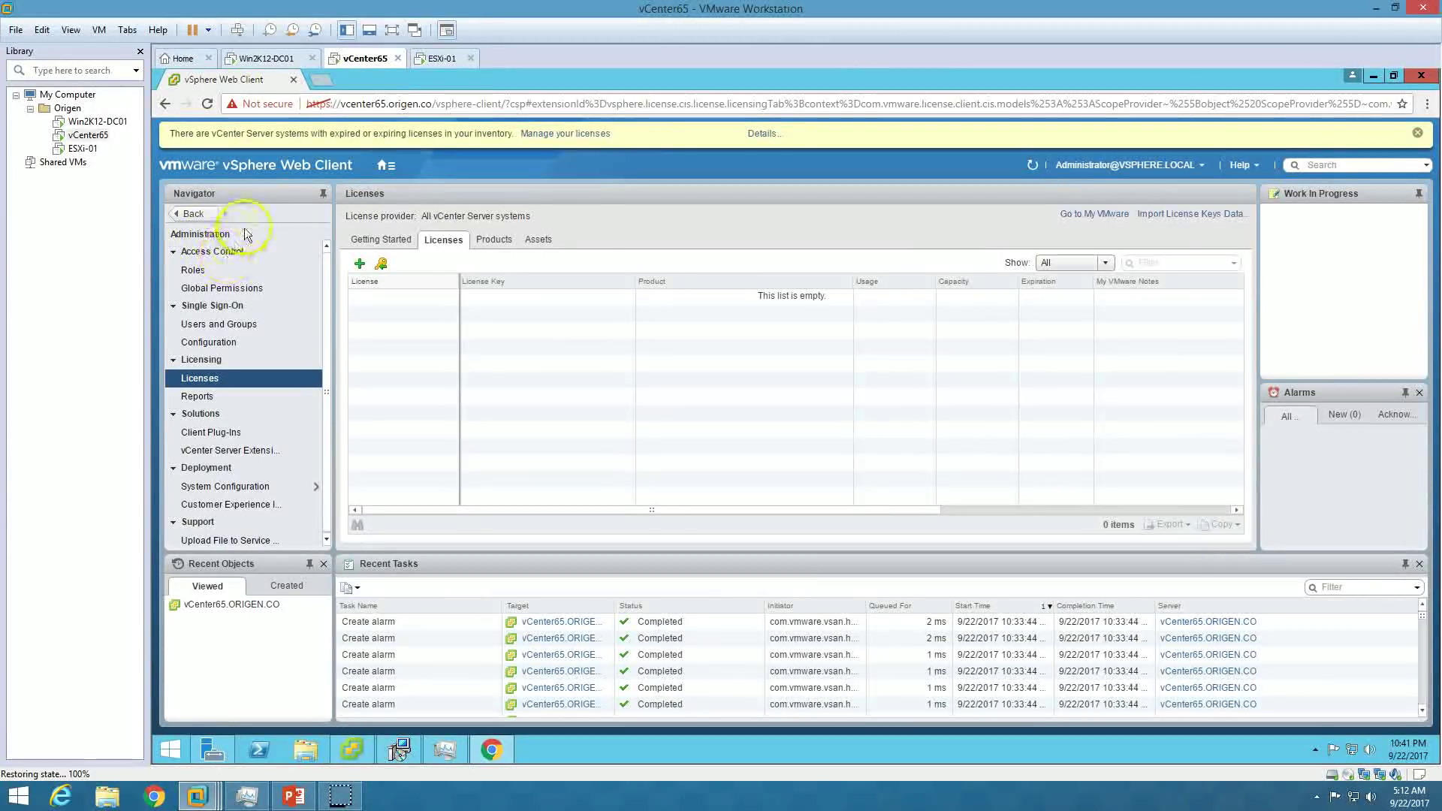
click(385, 166)
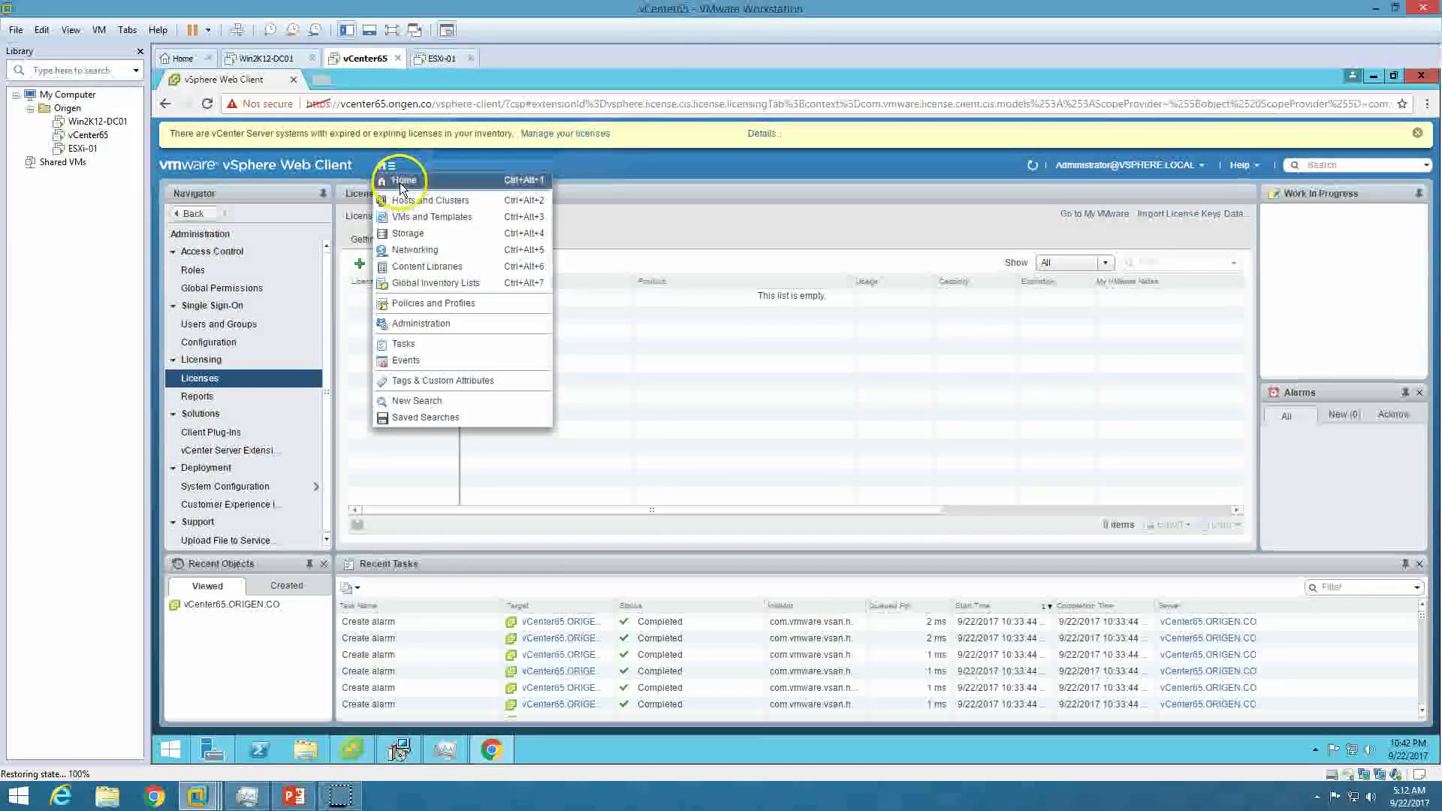
Go to the vSphere Home page and open the Hosts and Clusters inventory for vCenter65.ORIGEN.CO.
click(402, 181)
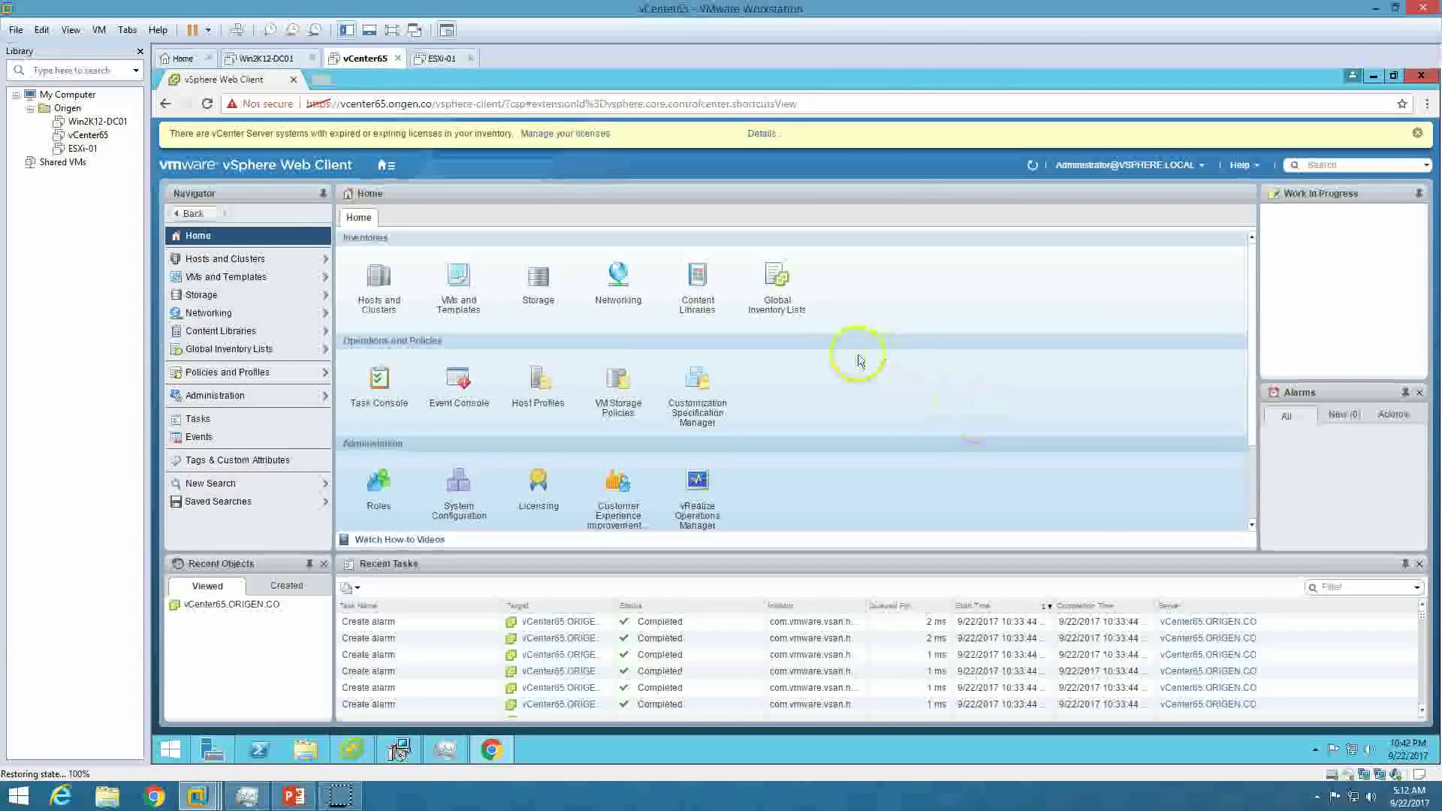
scroll(850, 475, down, 3)
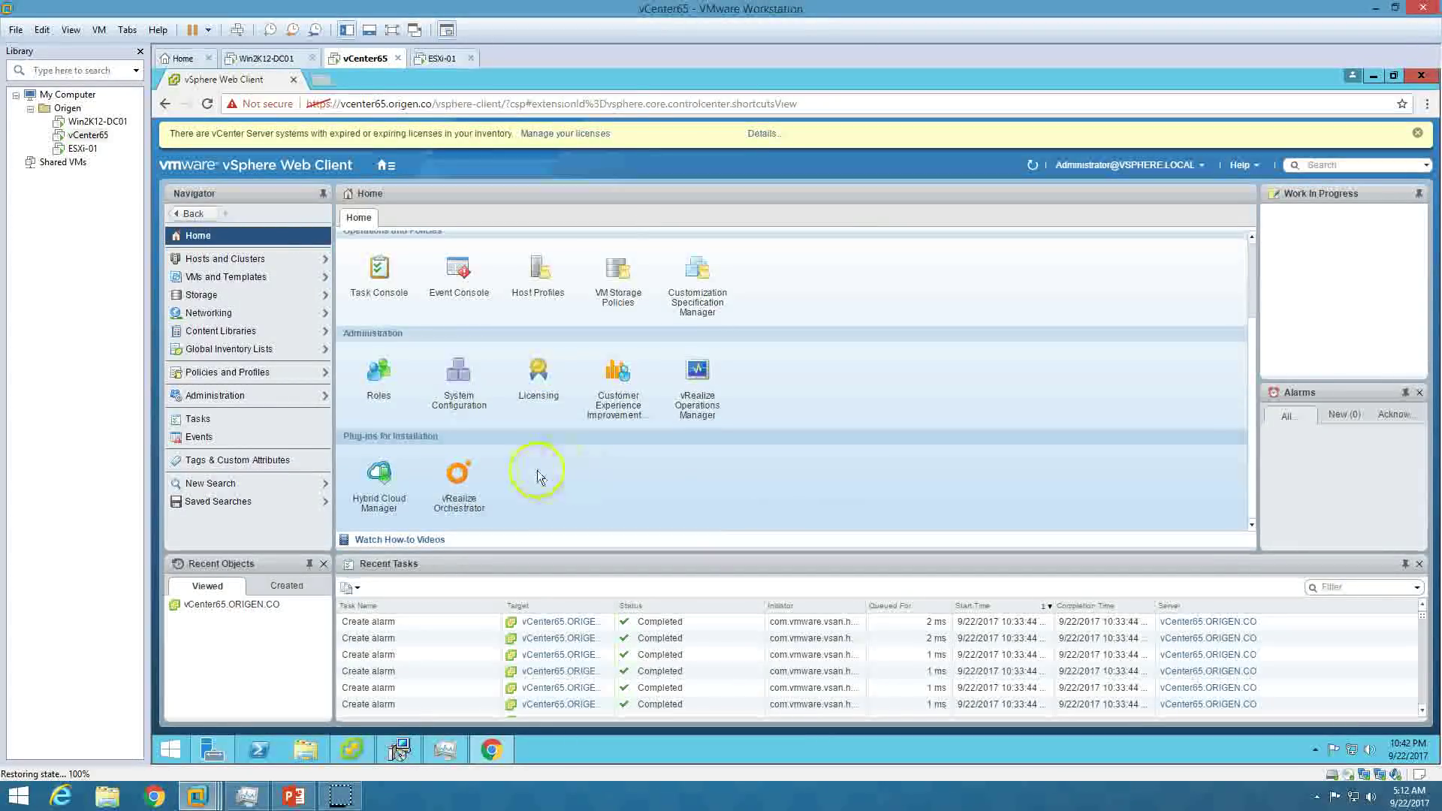
scroll(541, 451, up, 3)
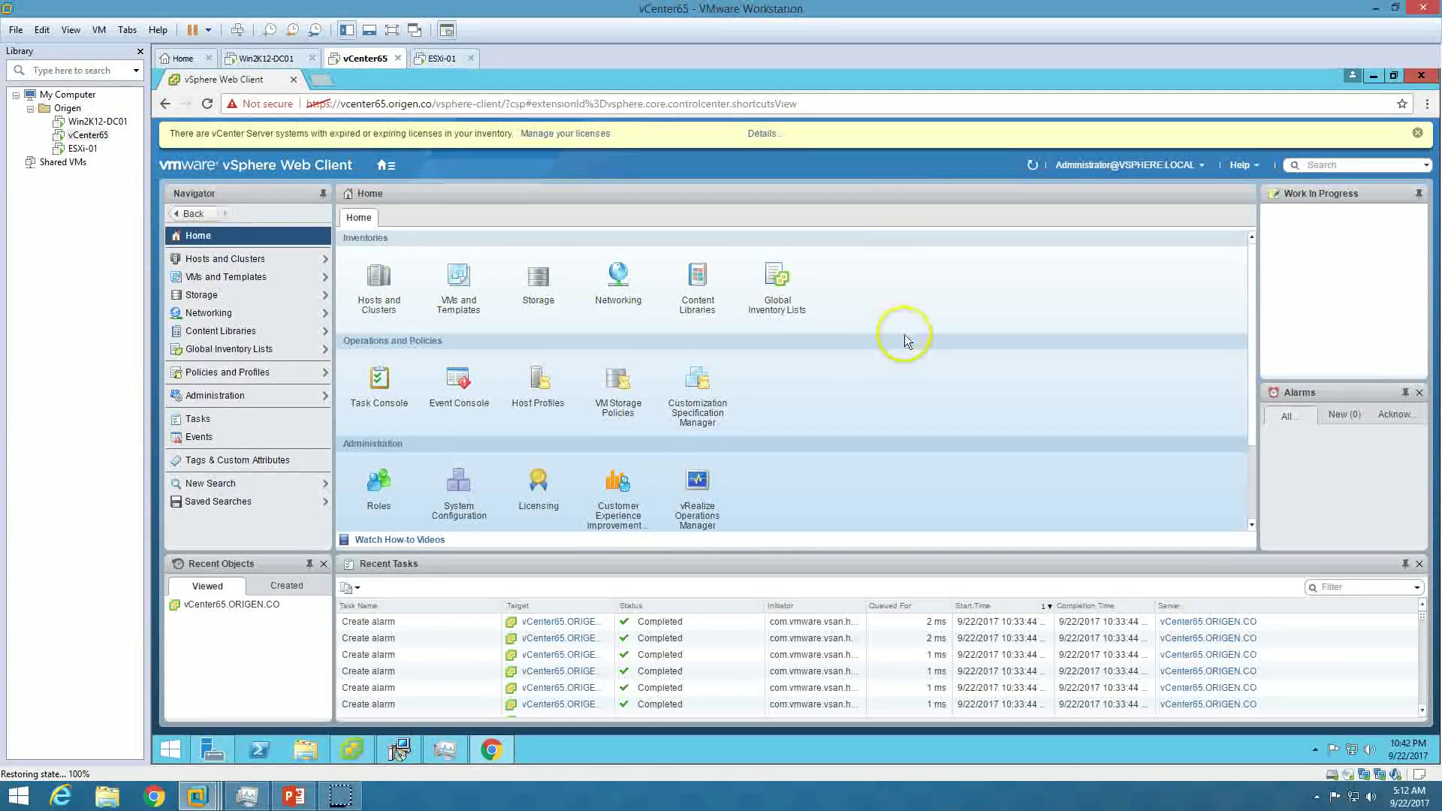
scroll(844, 383, down, 3)
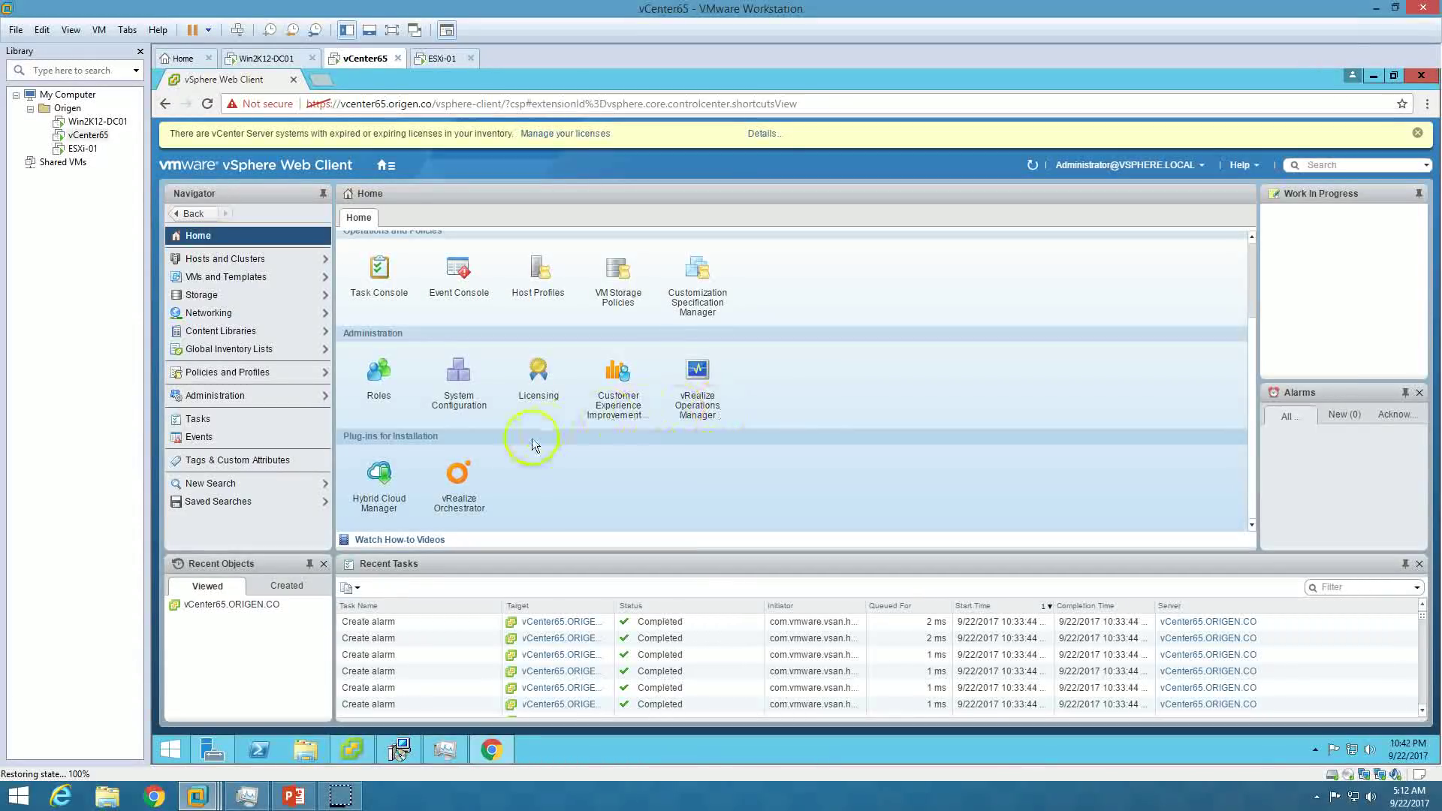
scroll(612, 452, up, 5)
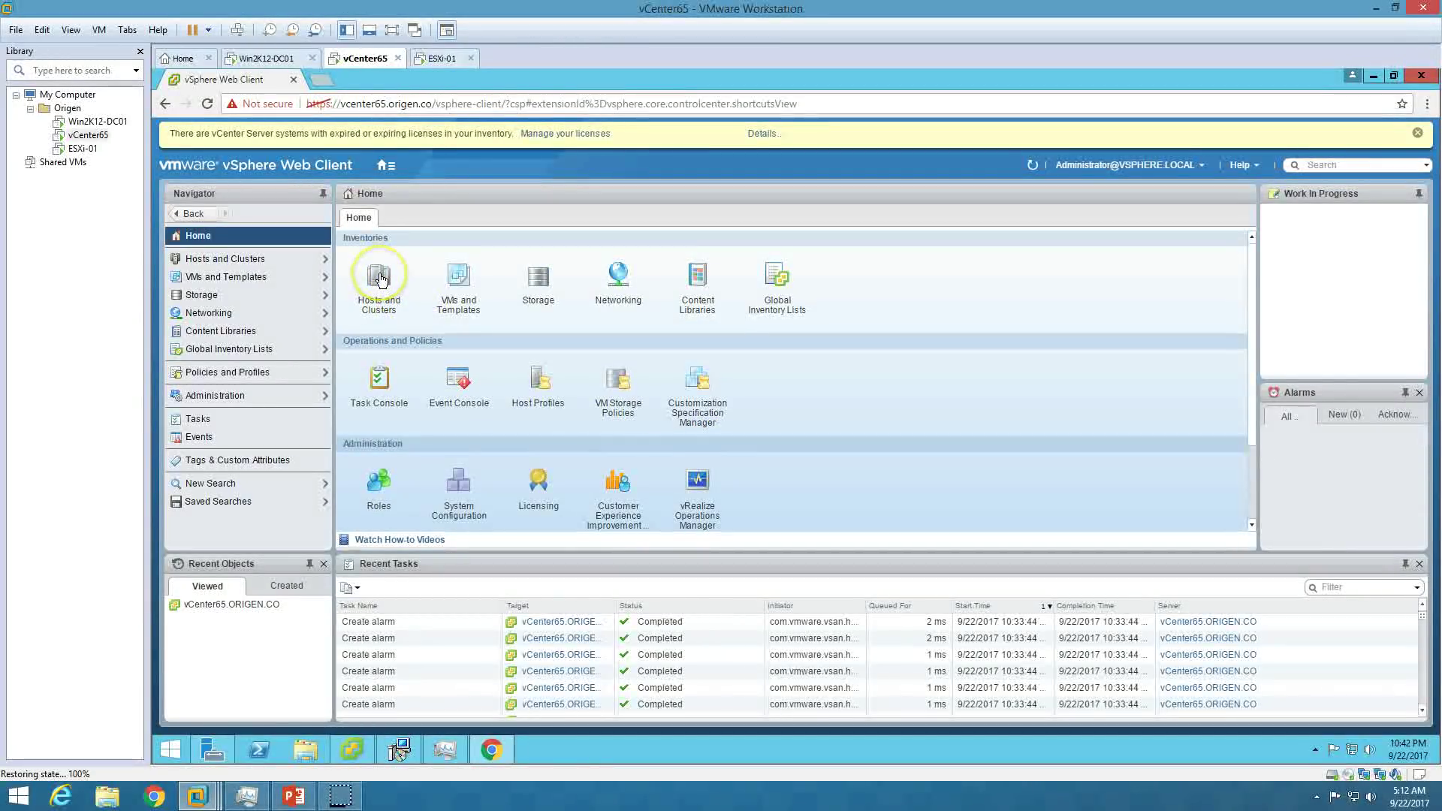
click(380, 280)
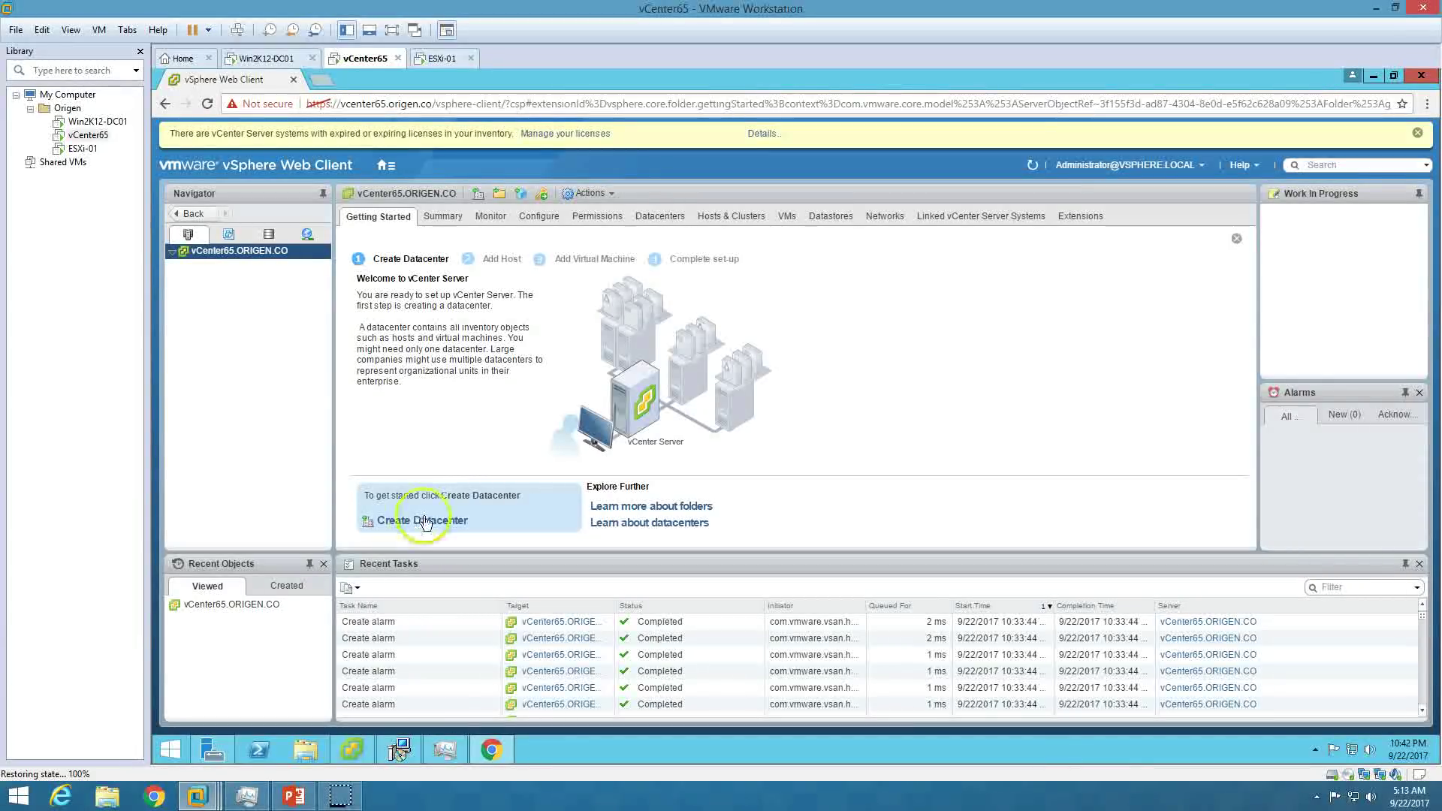
Create a new datacenter named Origen-DC-CA.
click(440, 526)
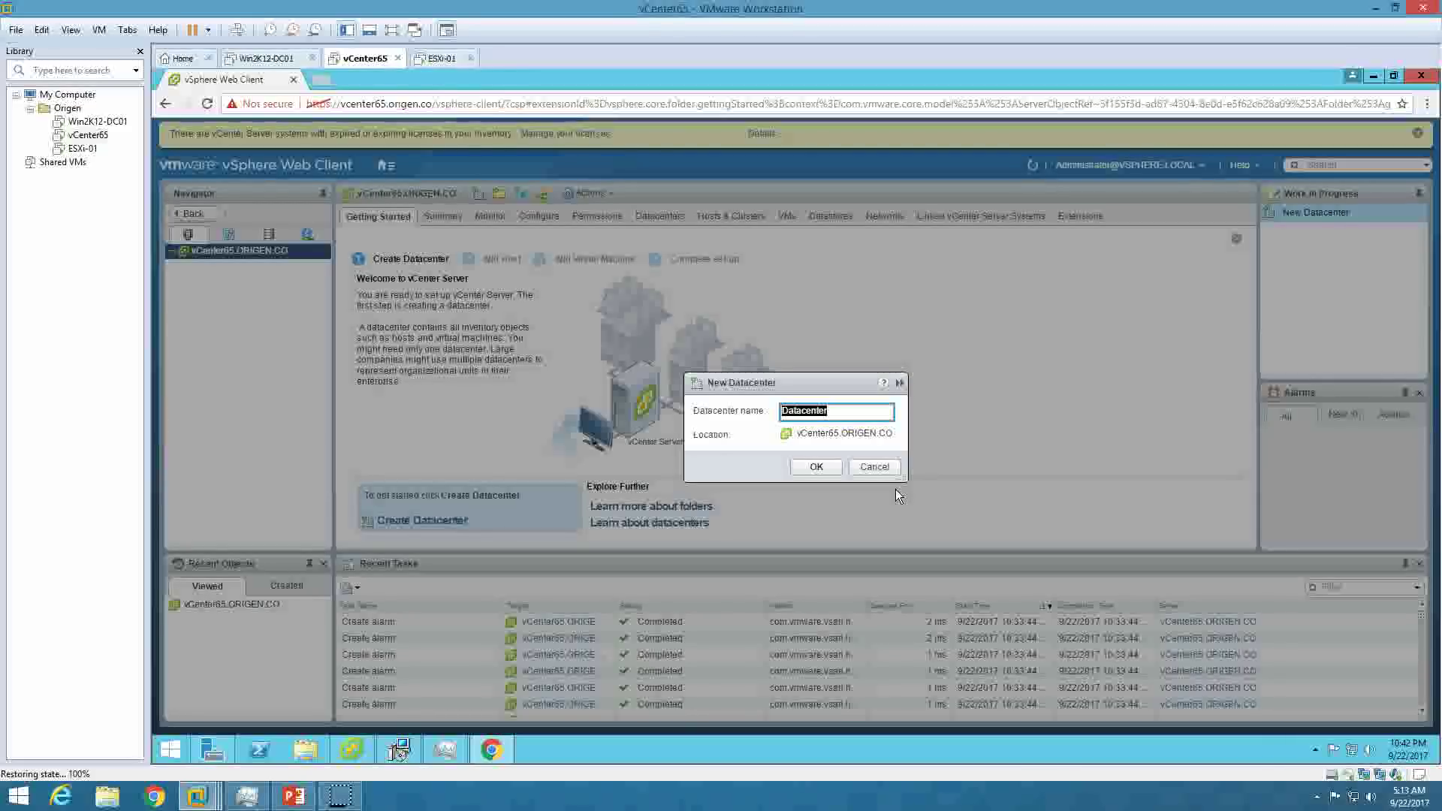
text(Origen-DC-CA)
click(817, 467)
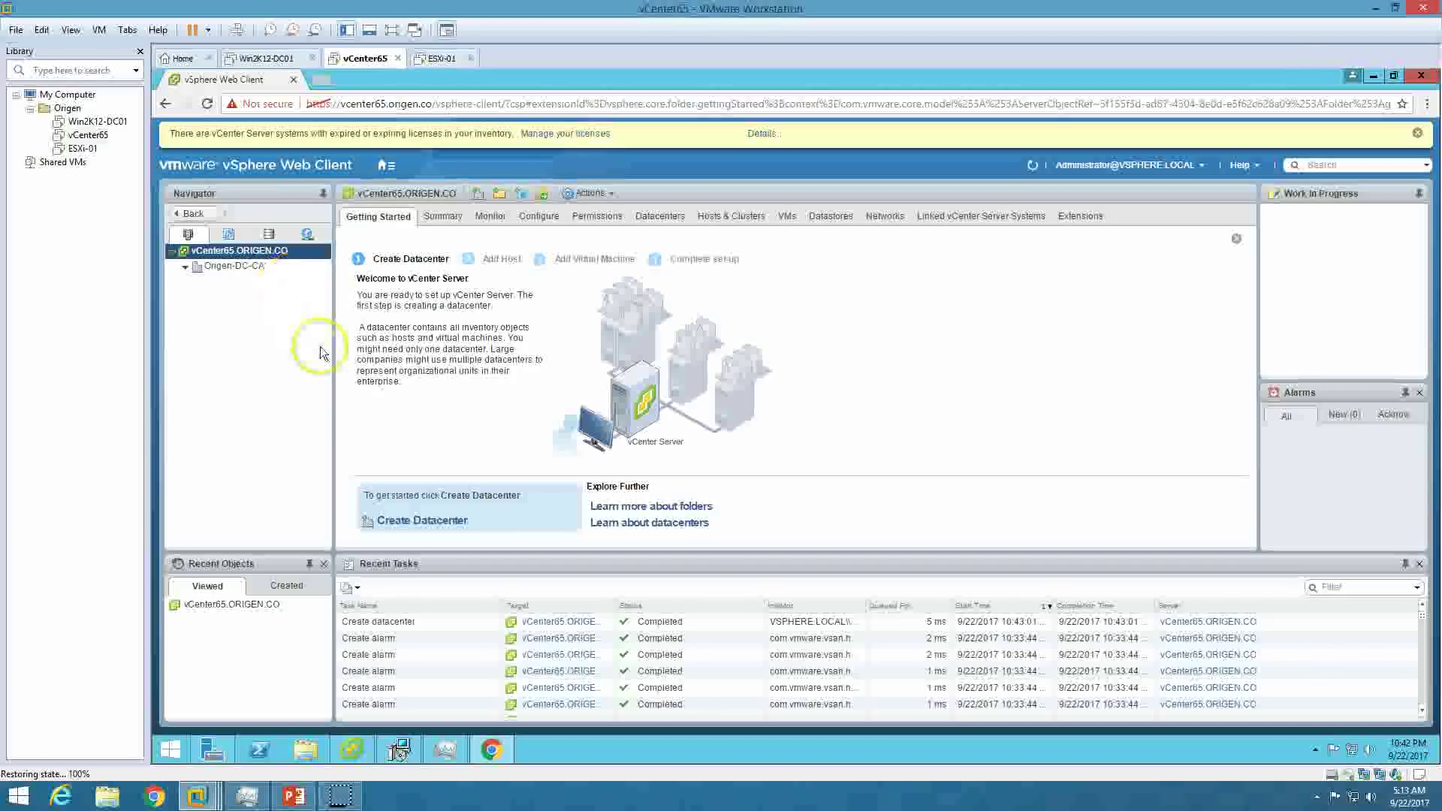
Glance at the PowerPoint step-by-step slide, return to vCenter, and dismiss the expired-licenses warning.
click(294, 797)
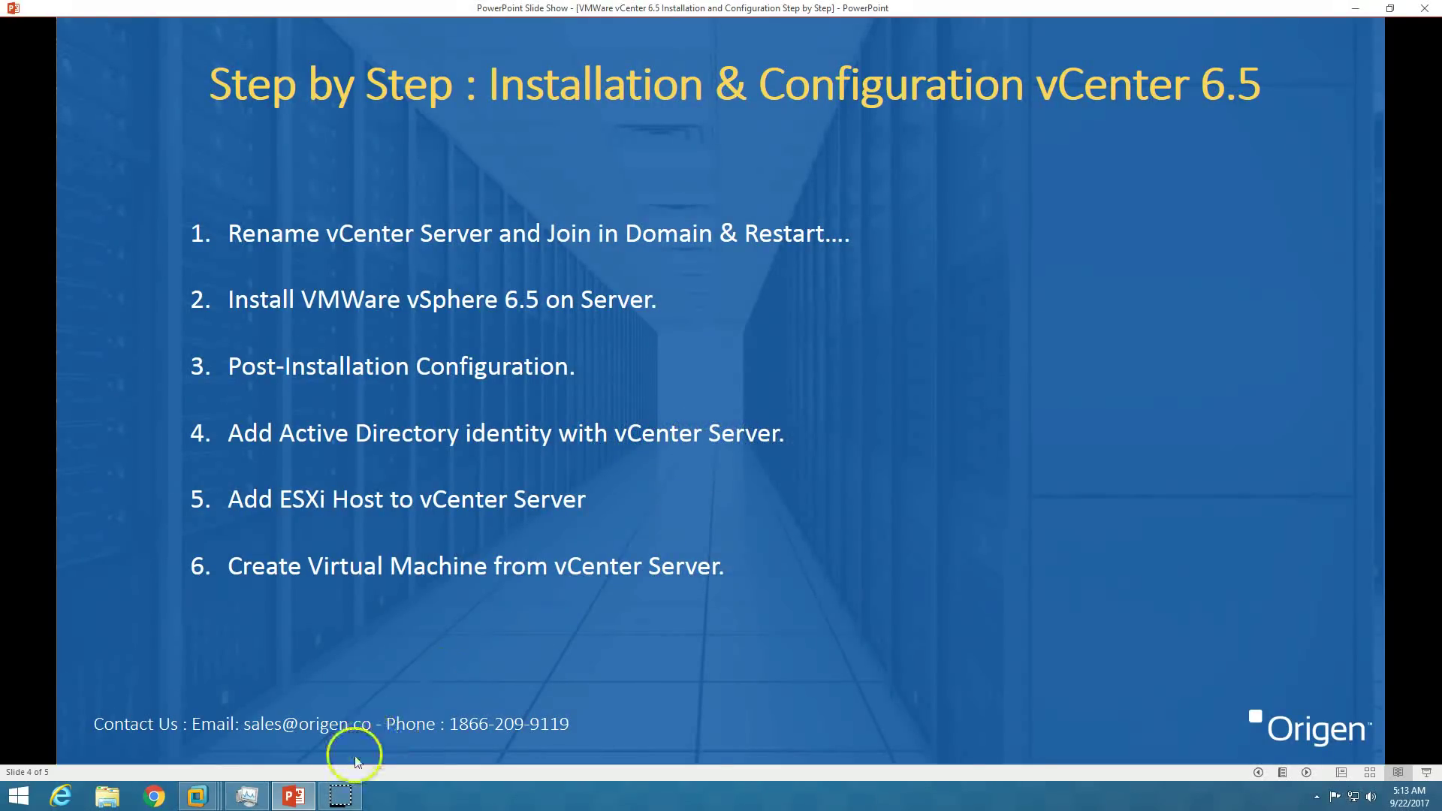
click(298, 797)
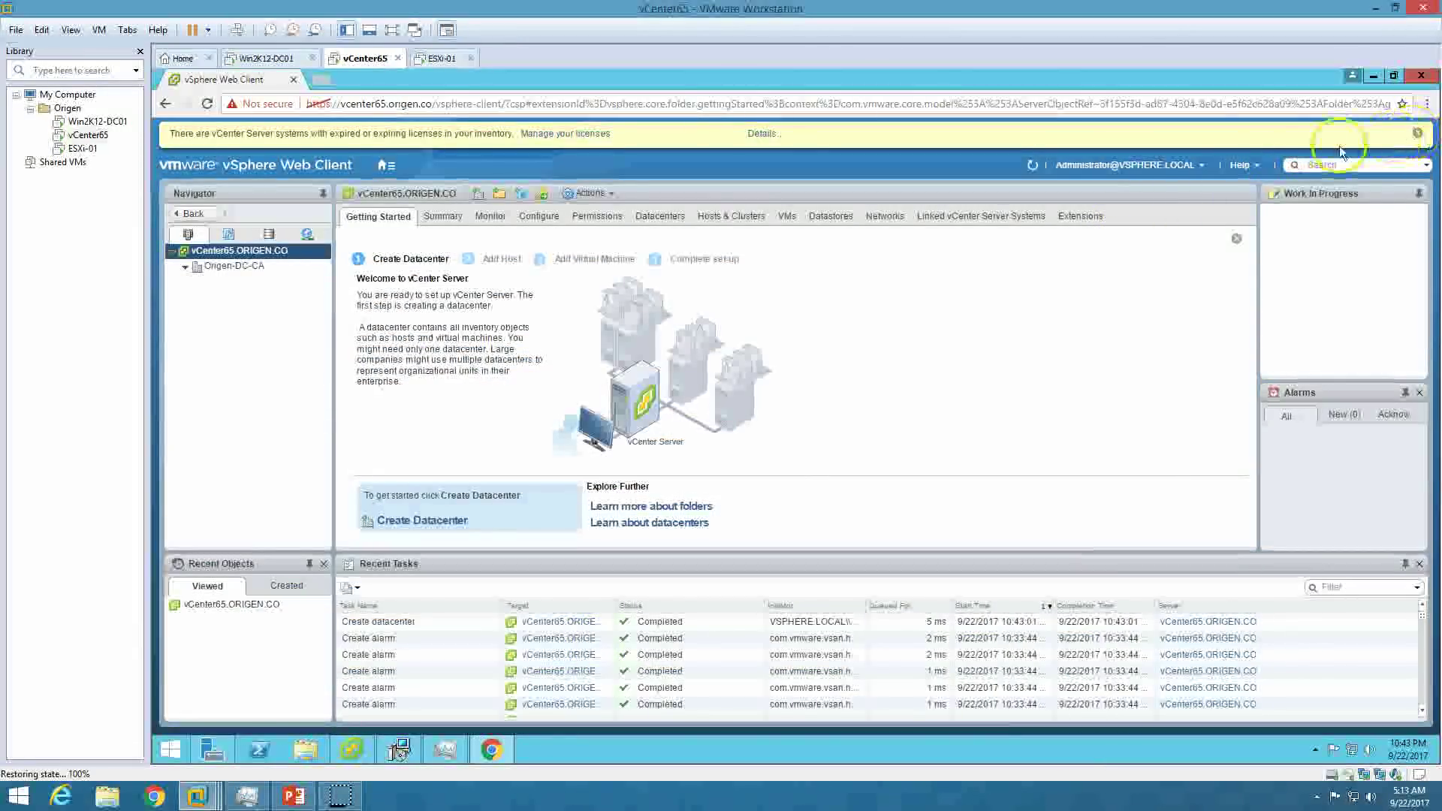
click(1417, 133)
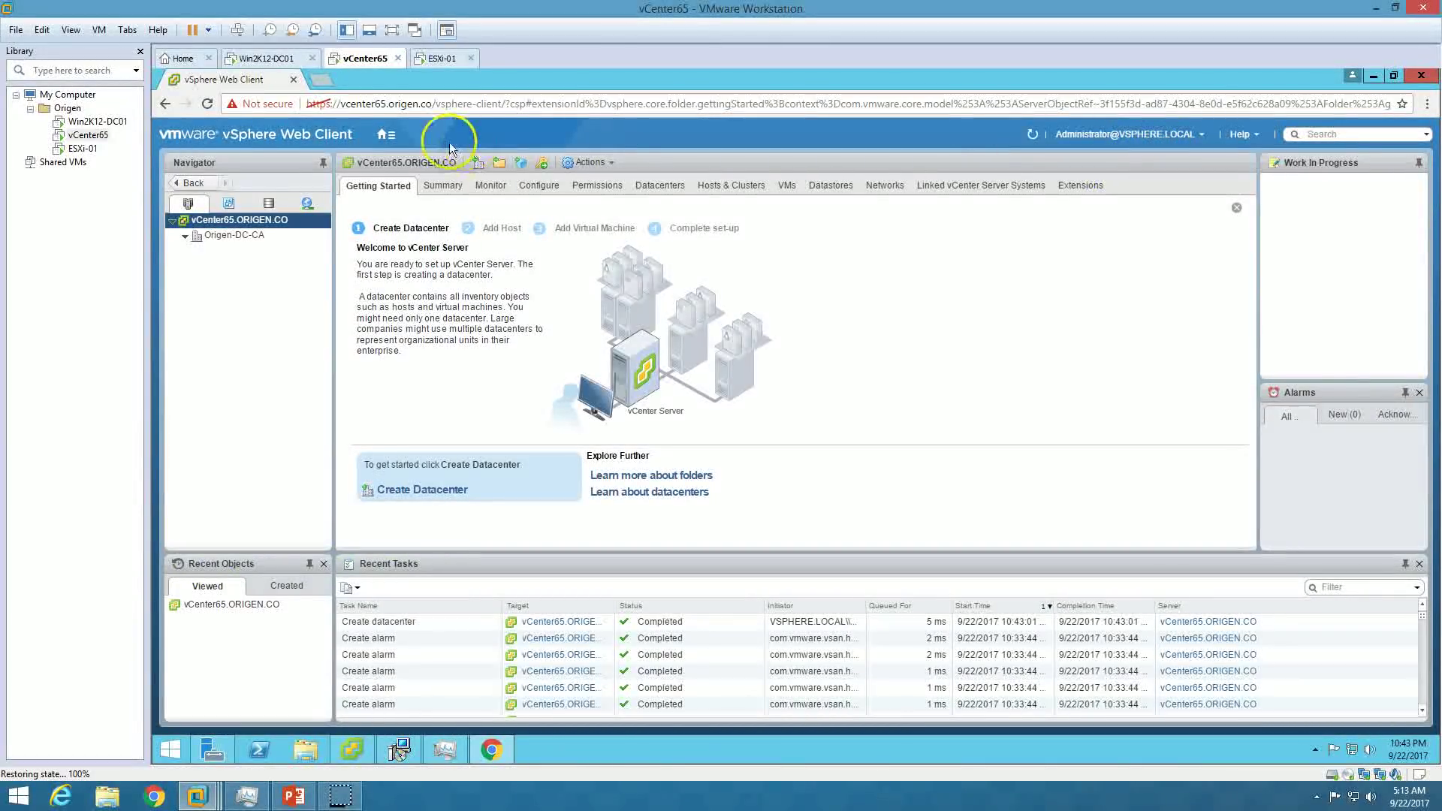
Navigate from Home to Administration > Single Sign-On > Configuration and show the Identity Sources tab.
click(385, 134)
click(389, 150)
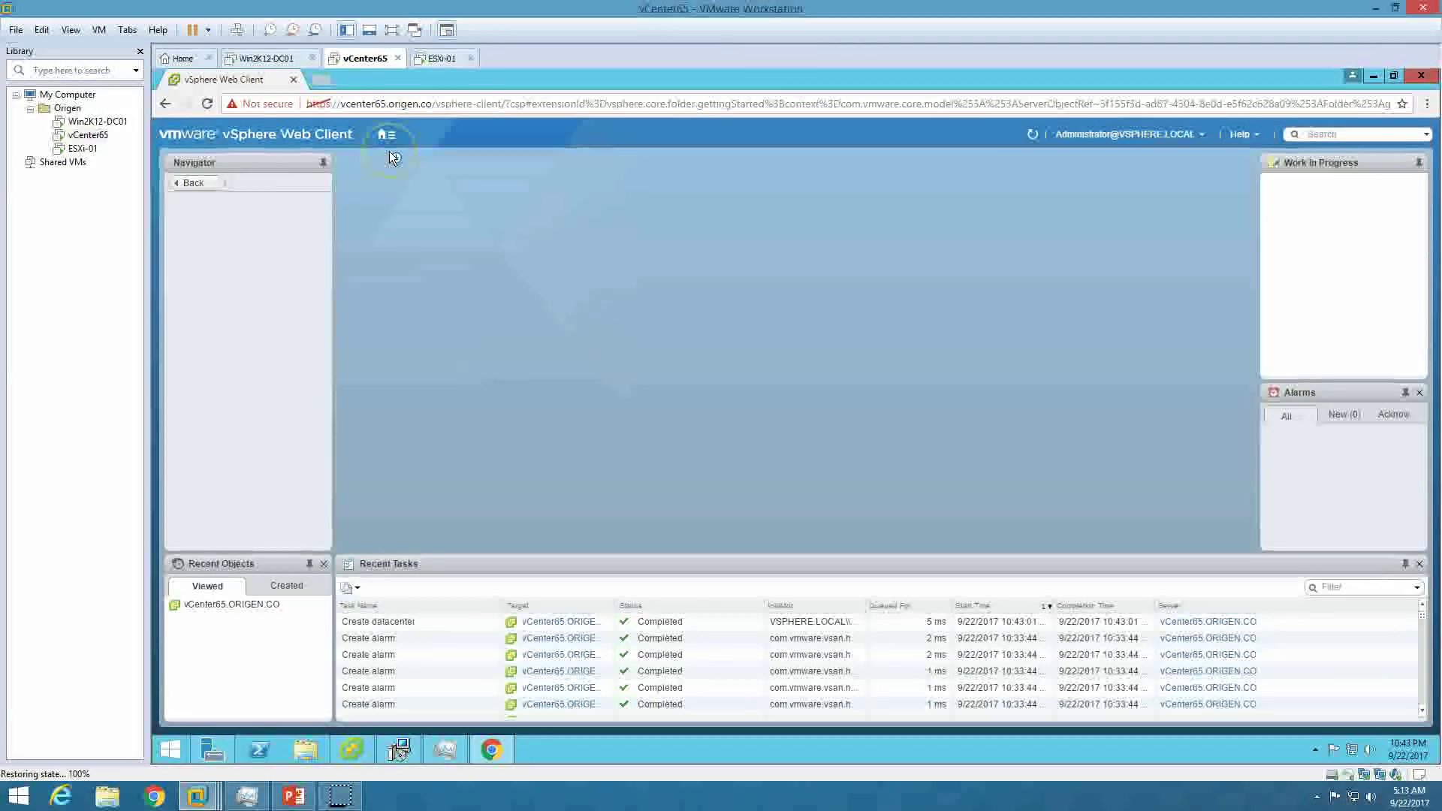
click(385, 135)
click(631, 188)
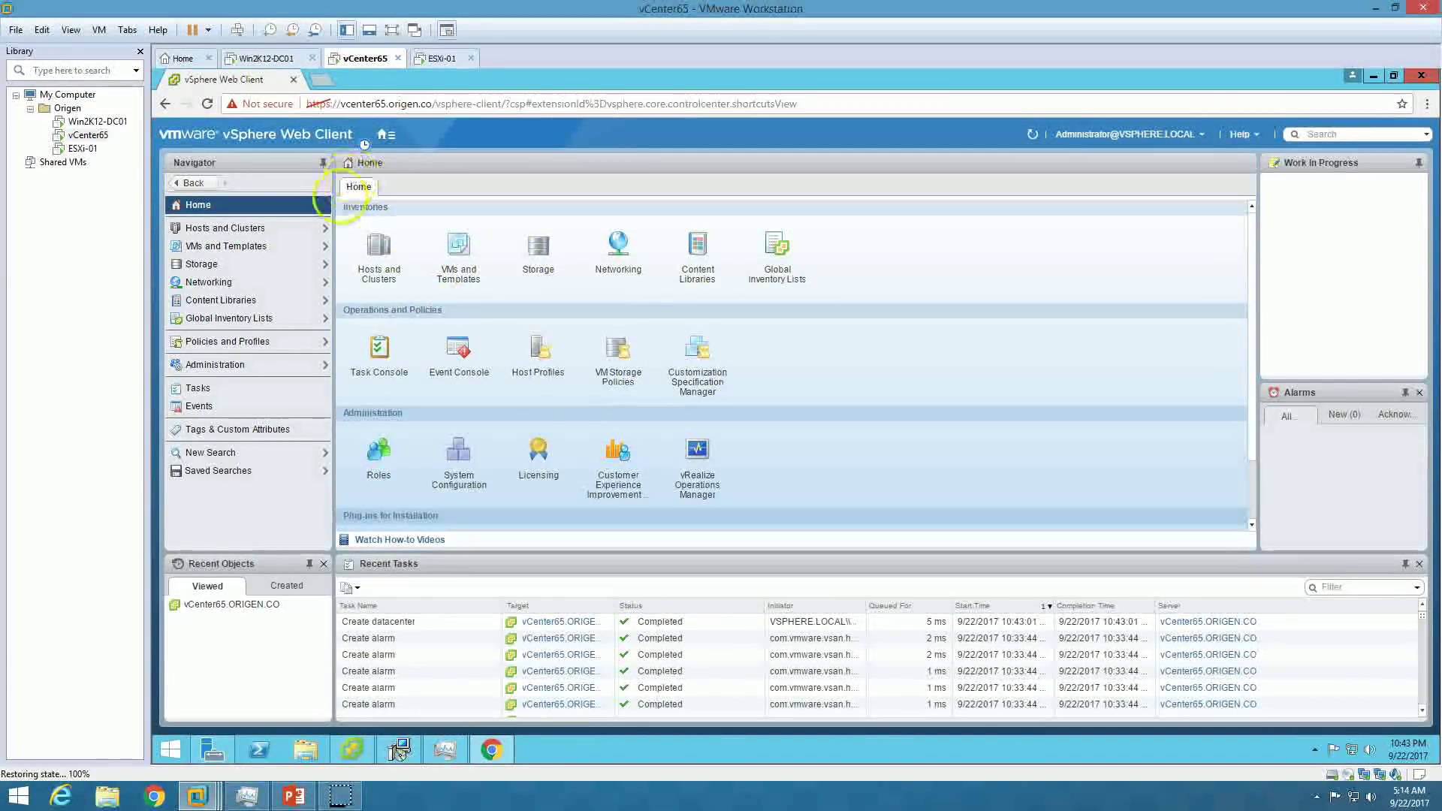
click(259, 366)
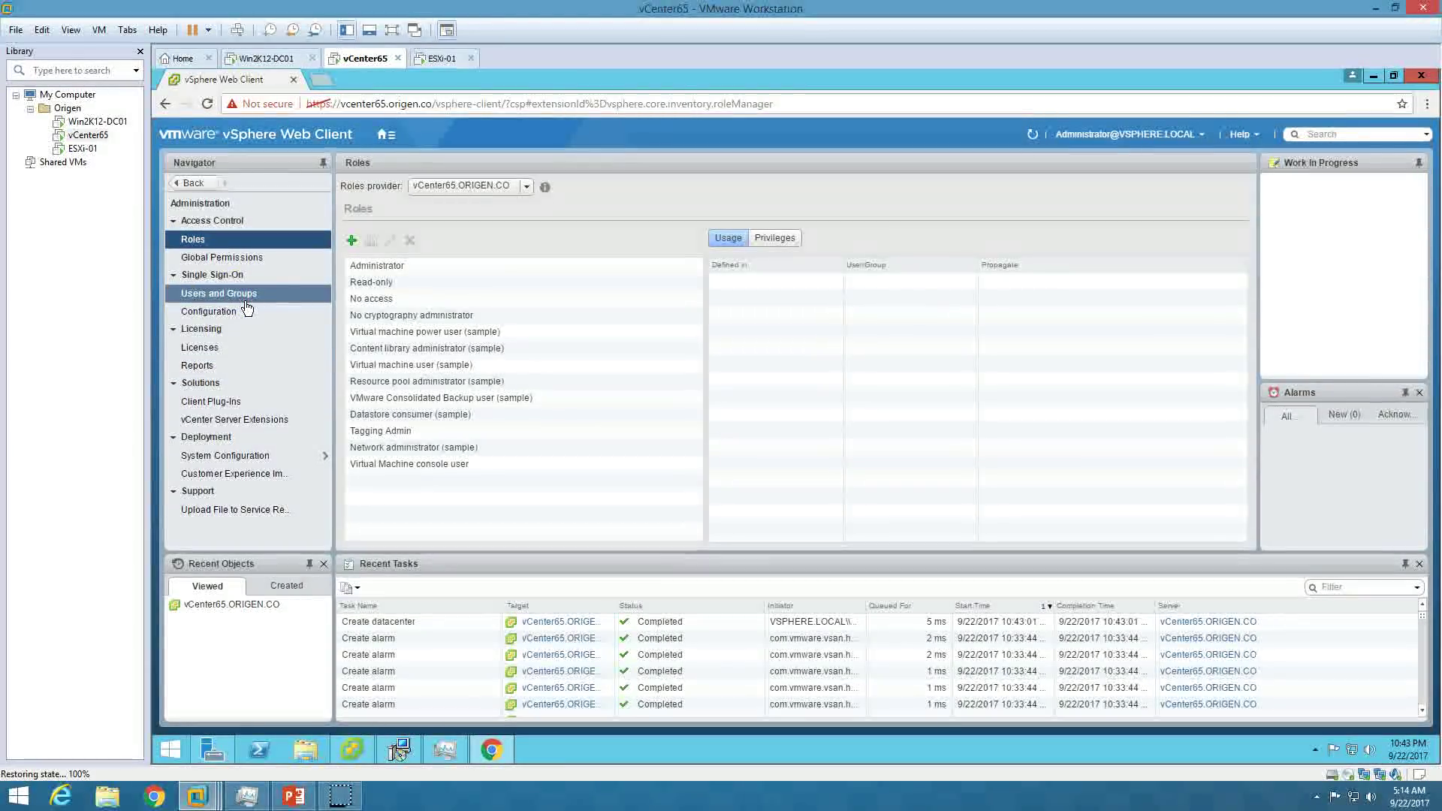
click(248, 304)
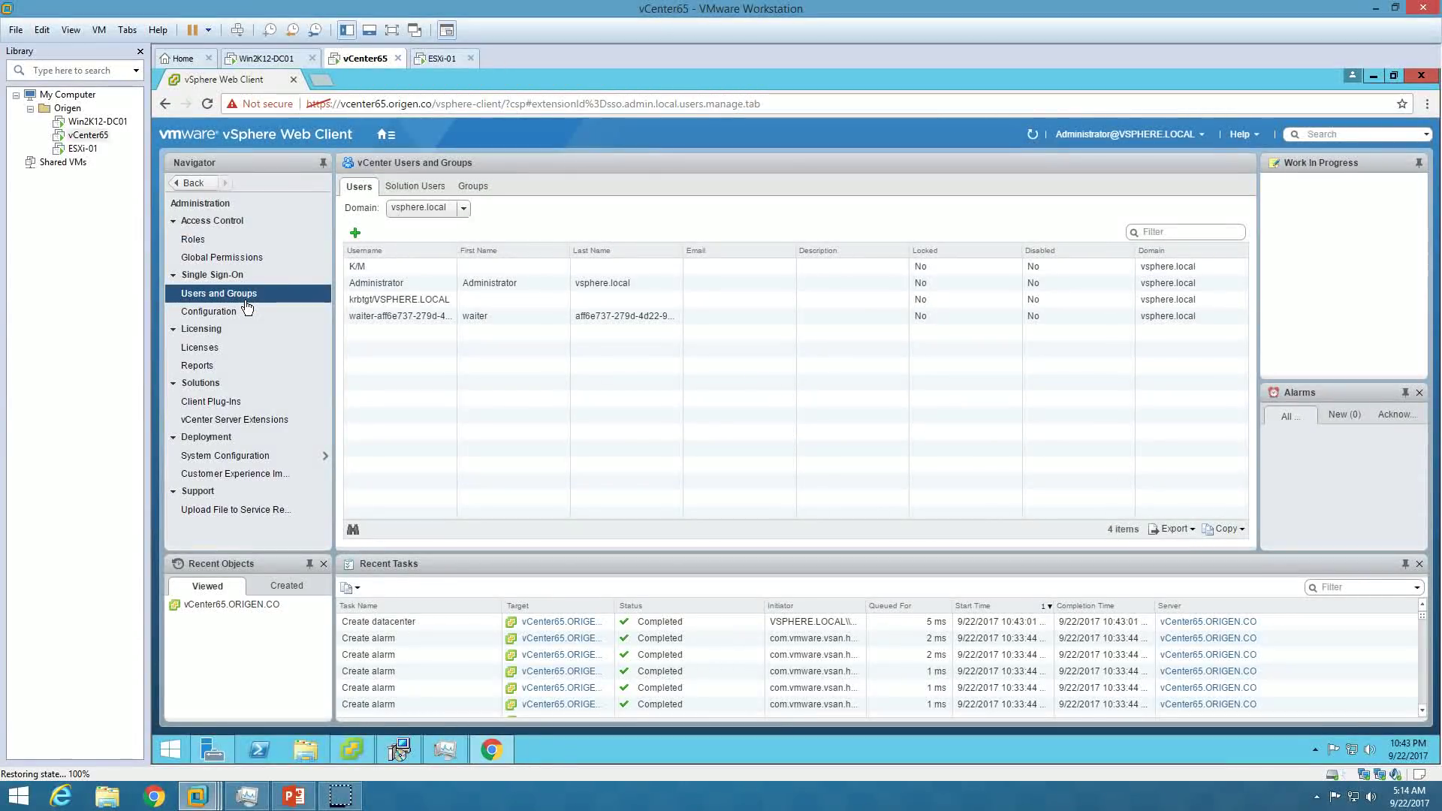
click(245, 316)
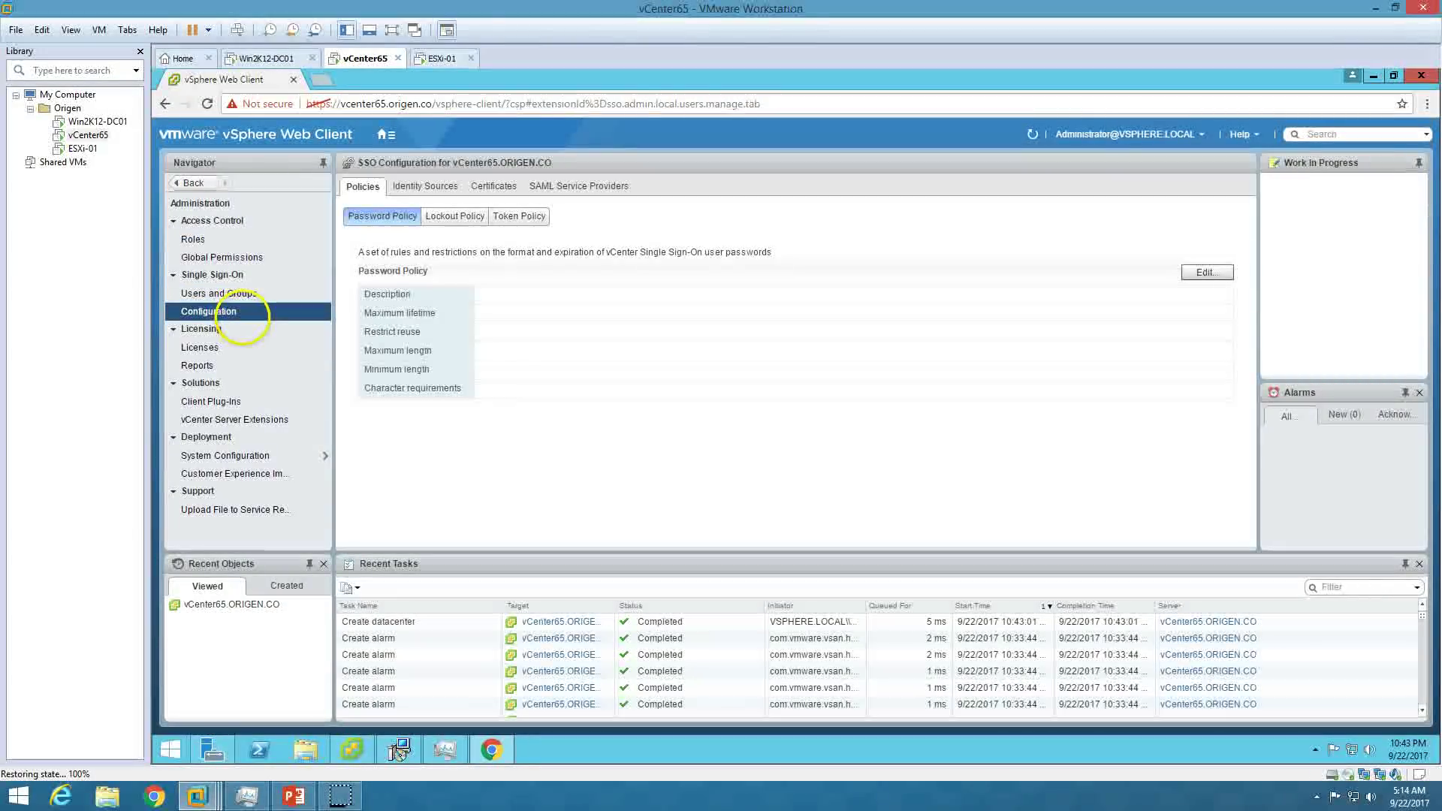
click(425, 187)
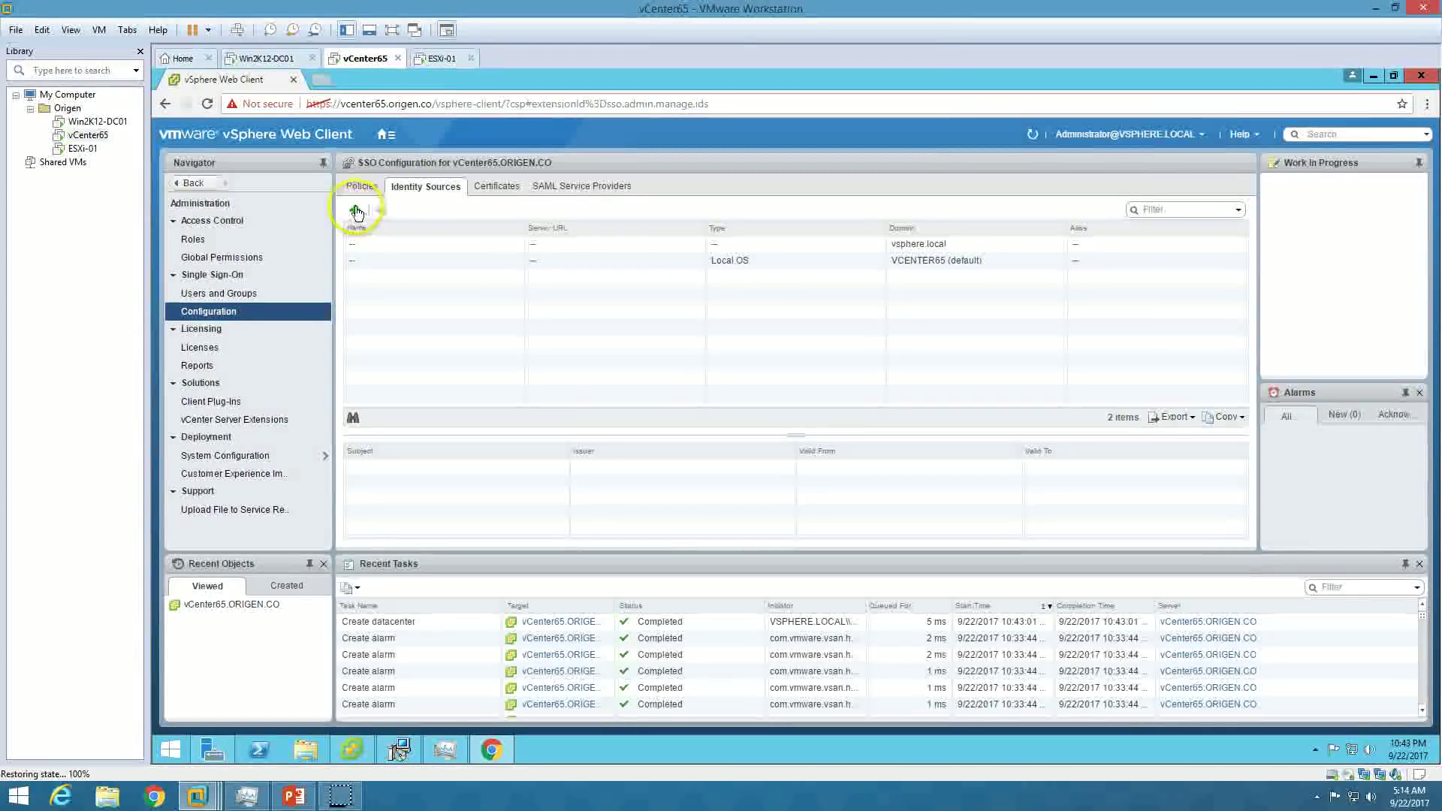
Add ORIGEN.CO as an Active Directory (Integrated Windows Authentication) source using the machine account.
click(964, 248)
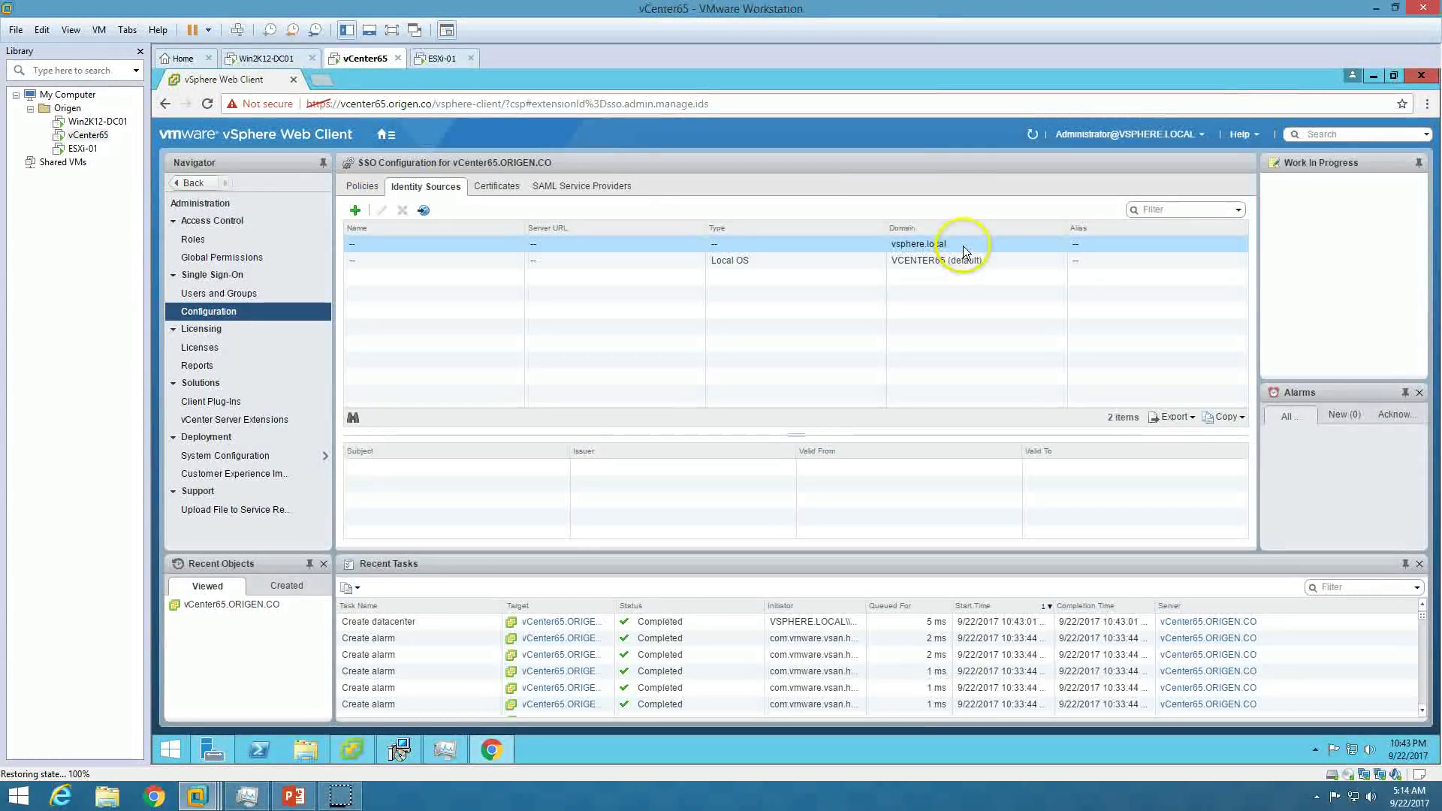
click(968, 265)
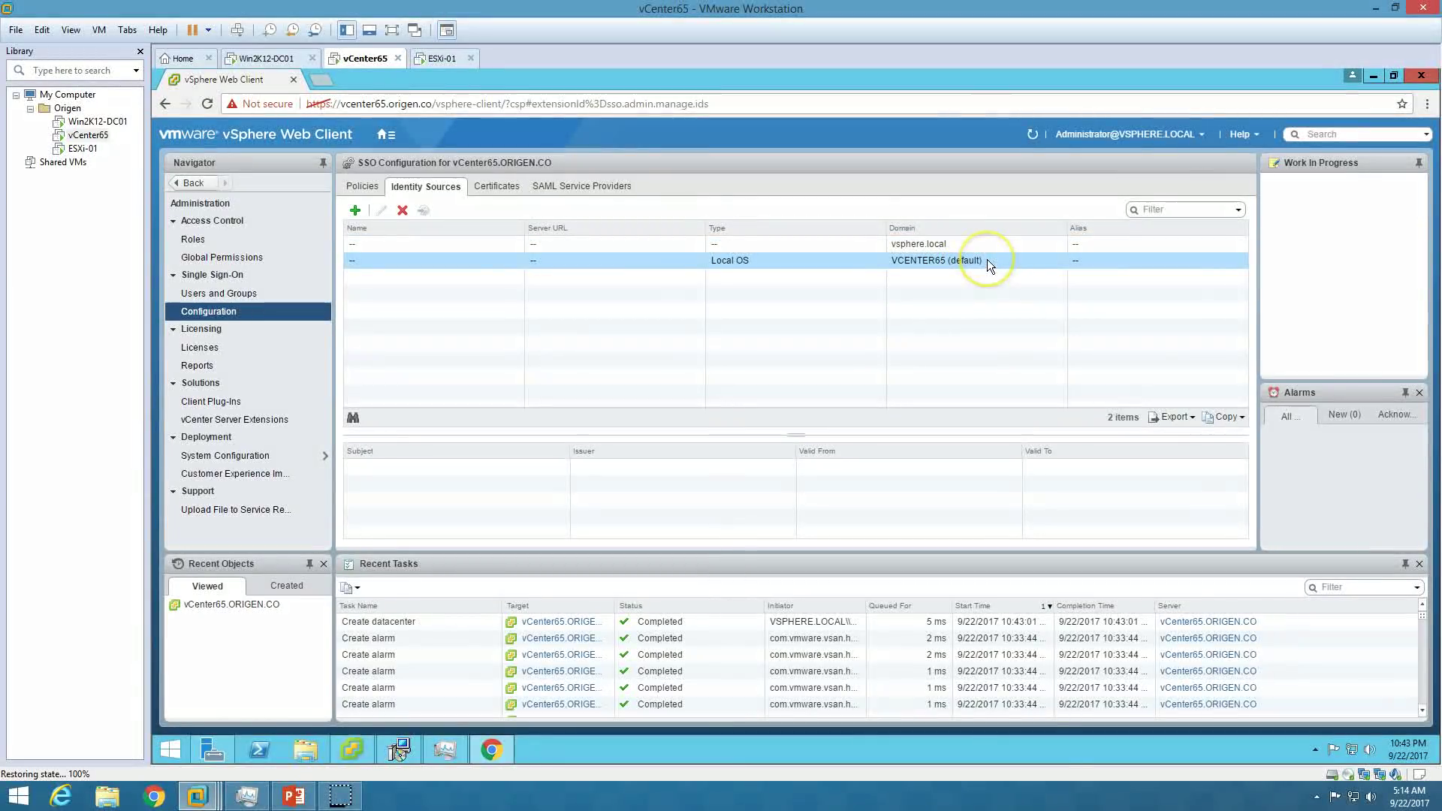
click(354, 213)
click(625, 314)
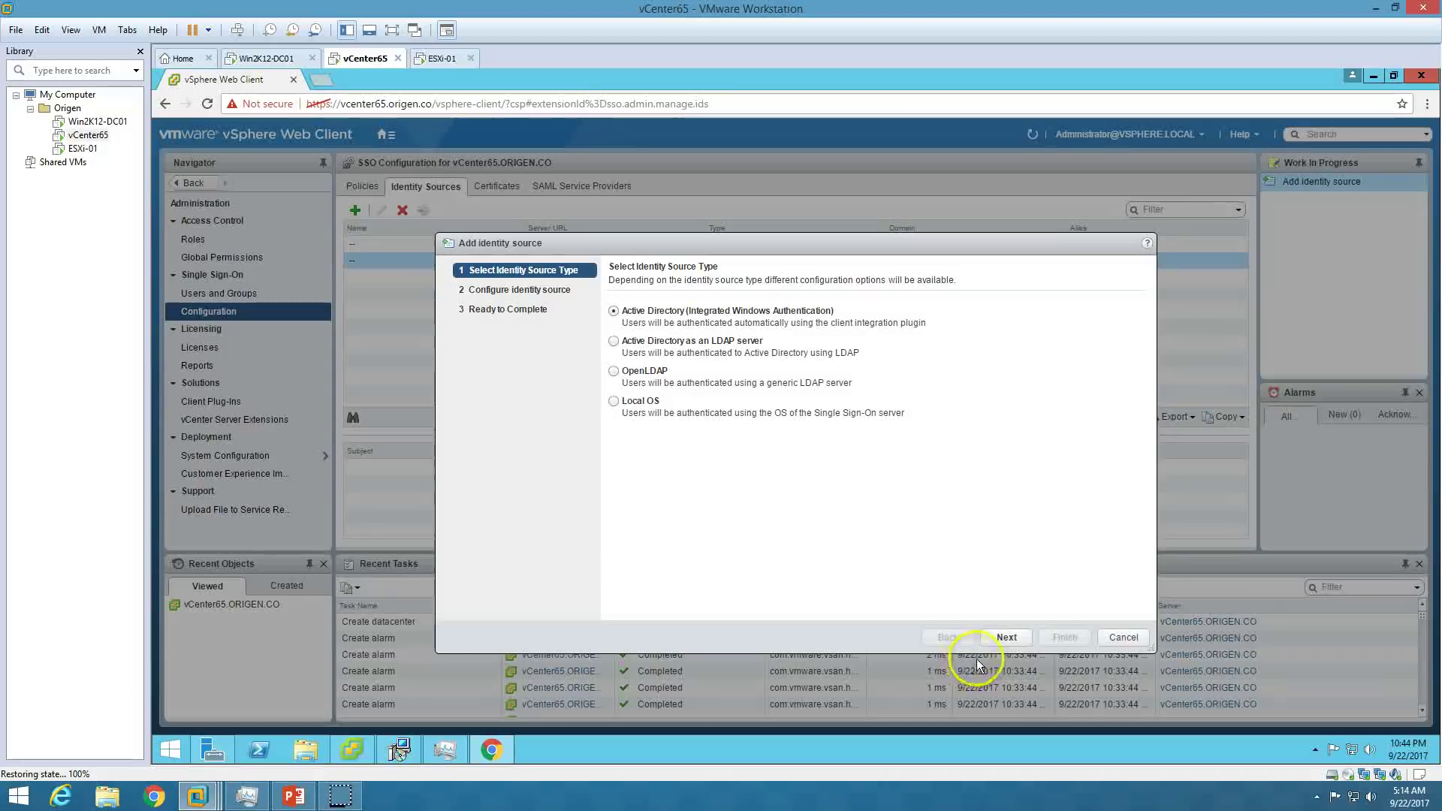
click(1006, 637)
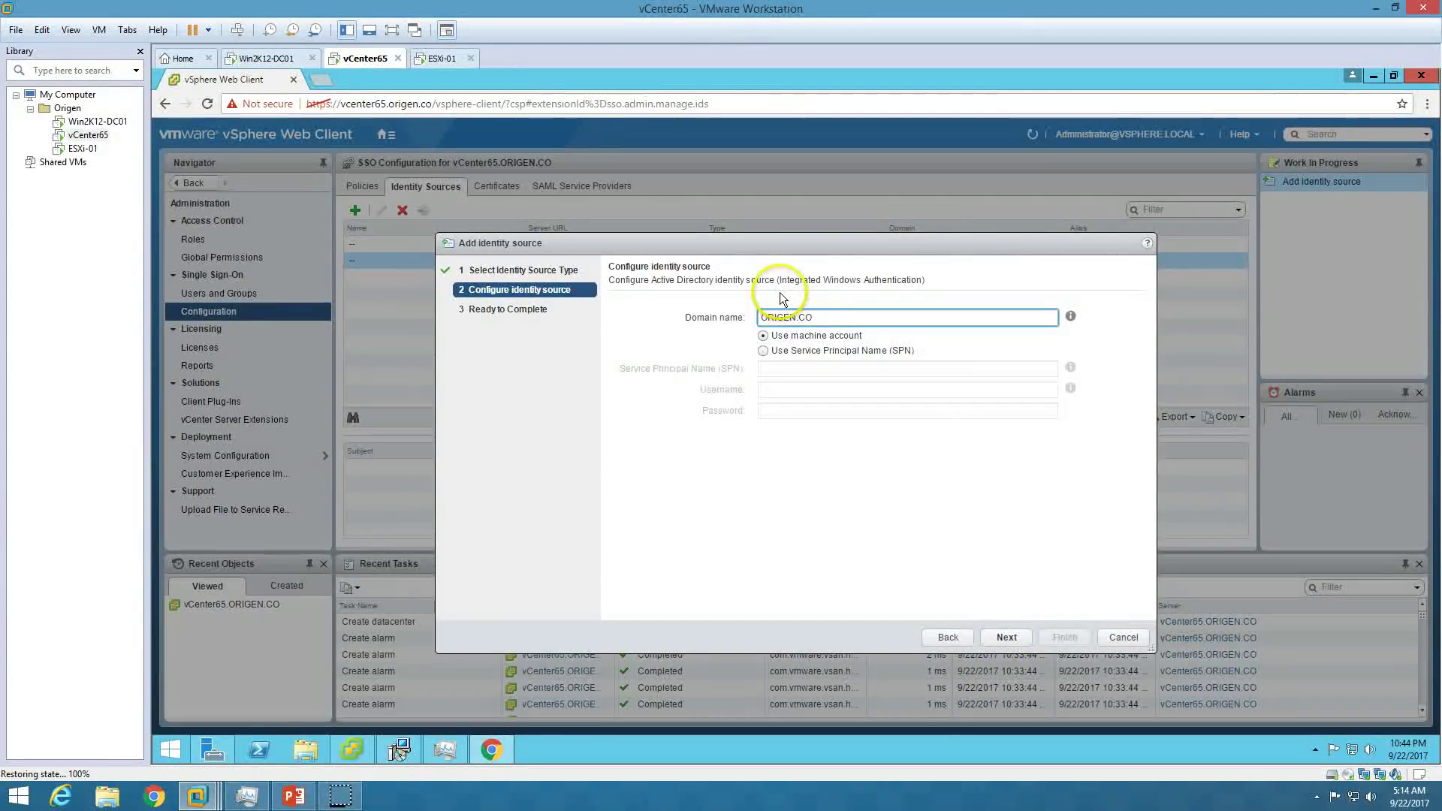
drag(815, 316, 757, 318)
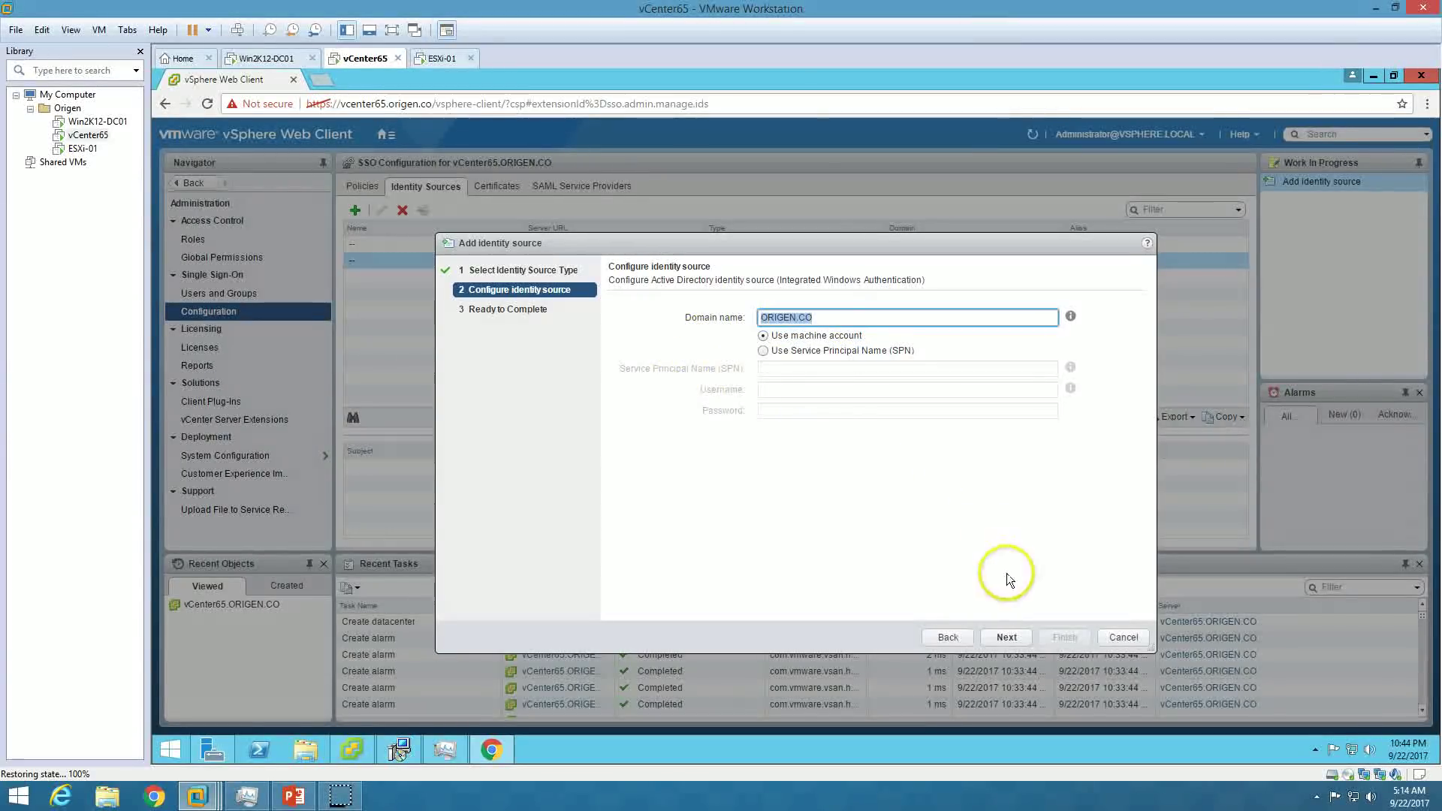
click(1006, 637)
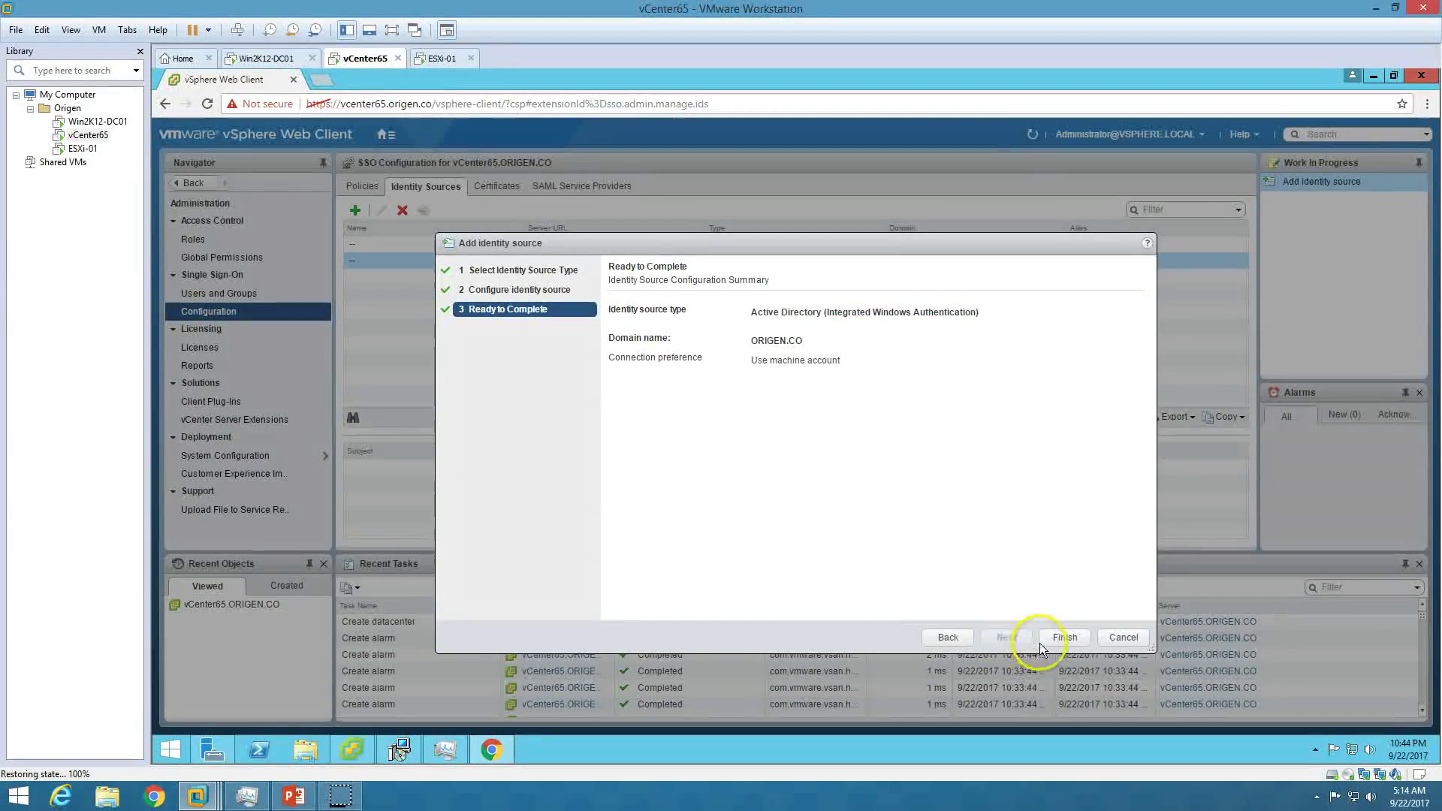
click(1064, 638)
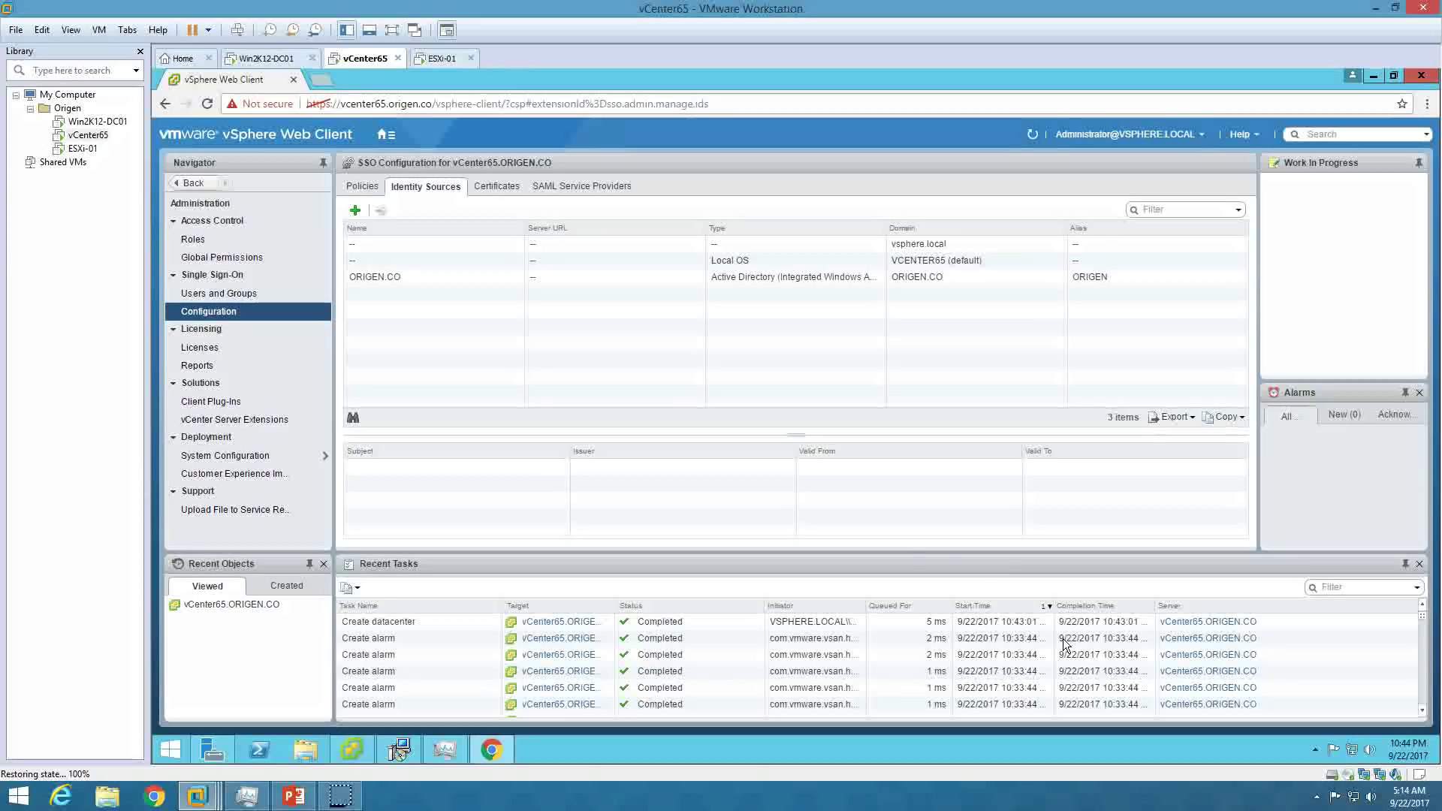
Sign out of the vSphere Web Client from the Home page.
click(680, 281)
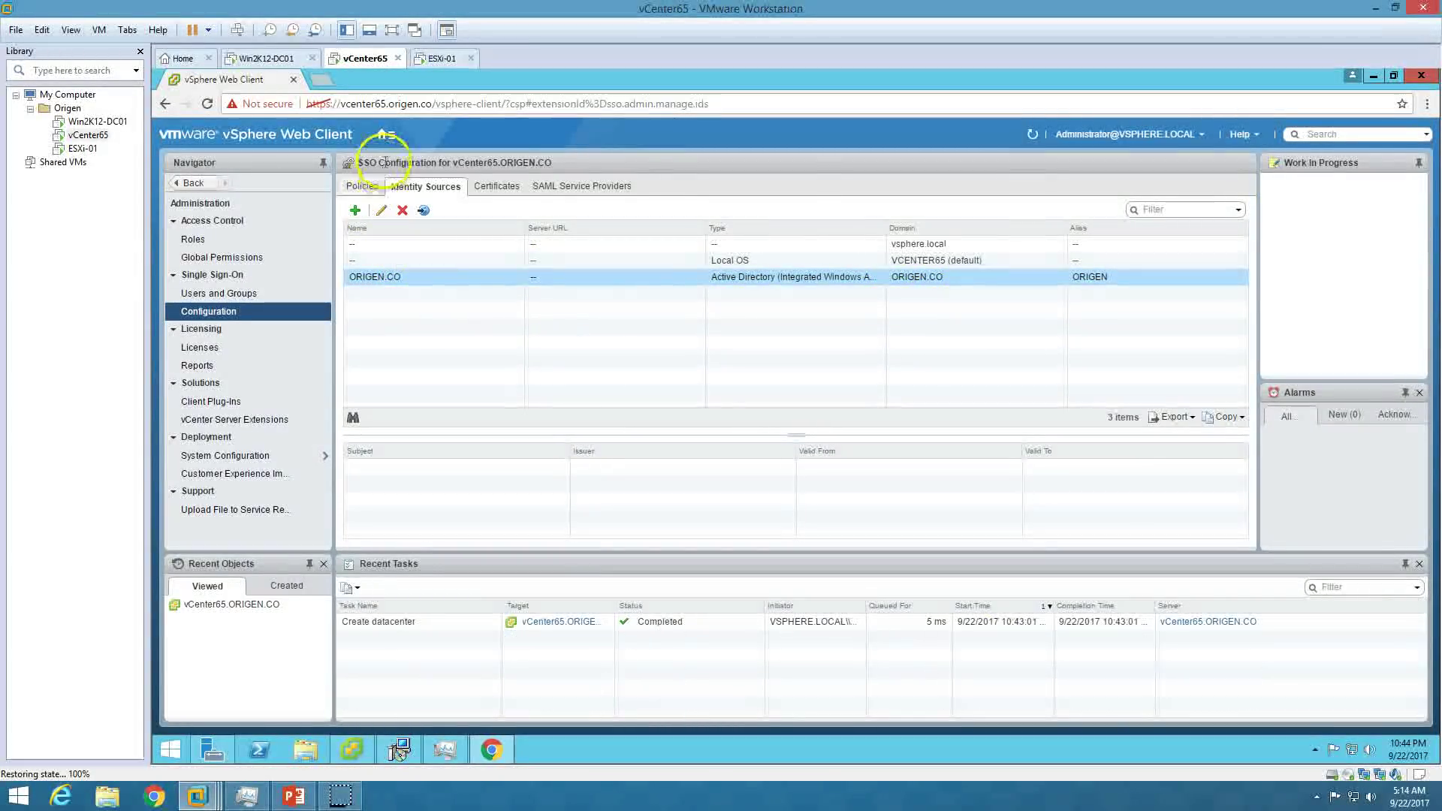
click(386, 134)
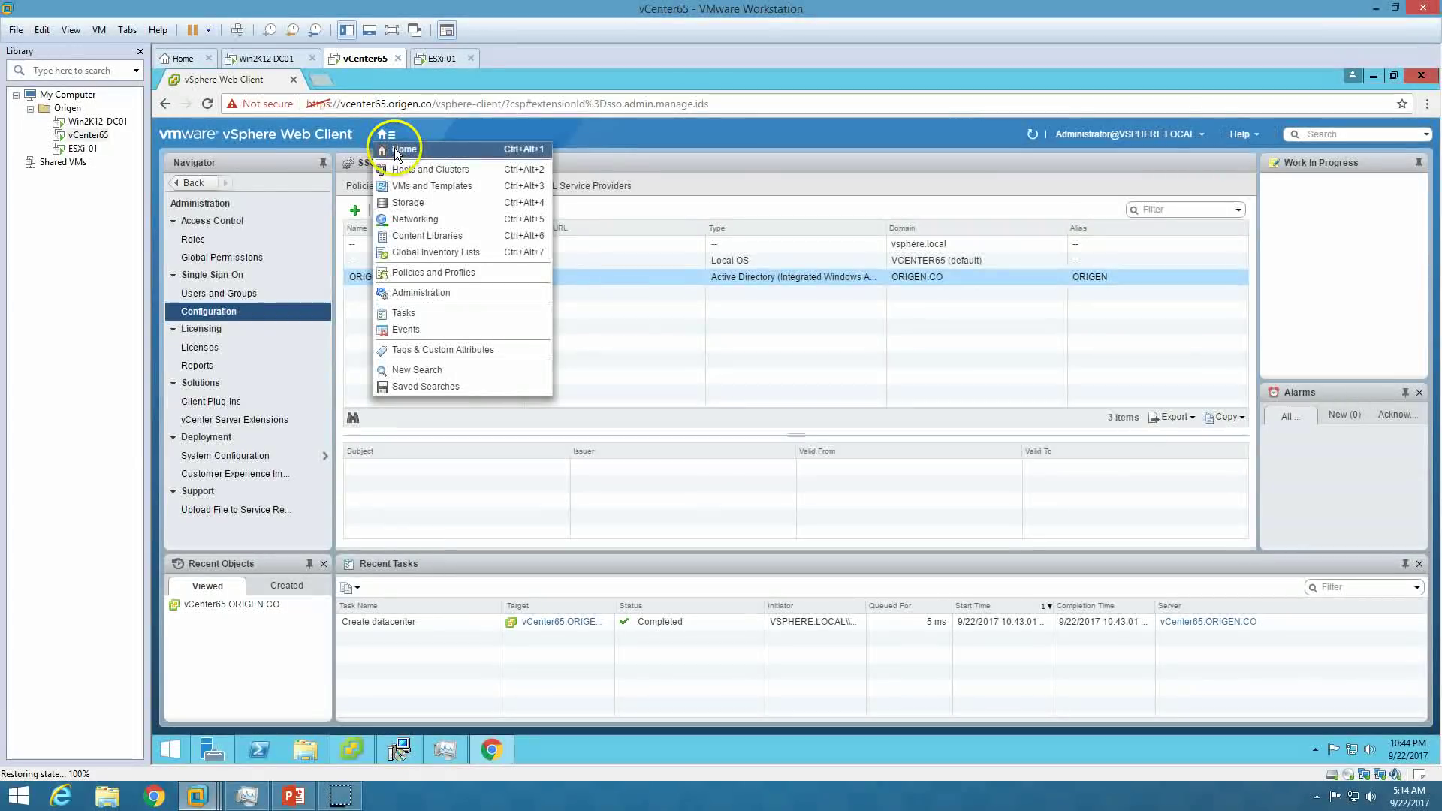
click(398, 154)
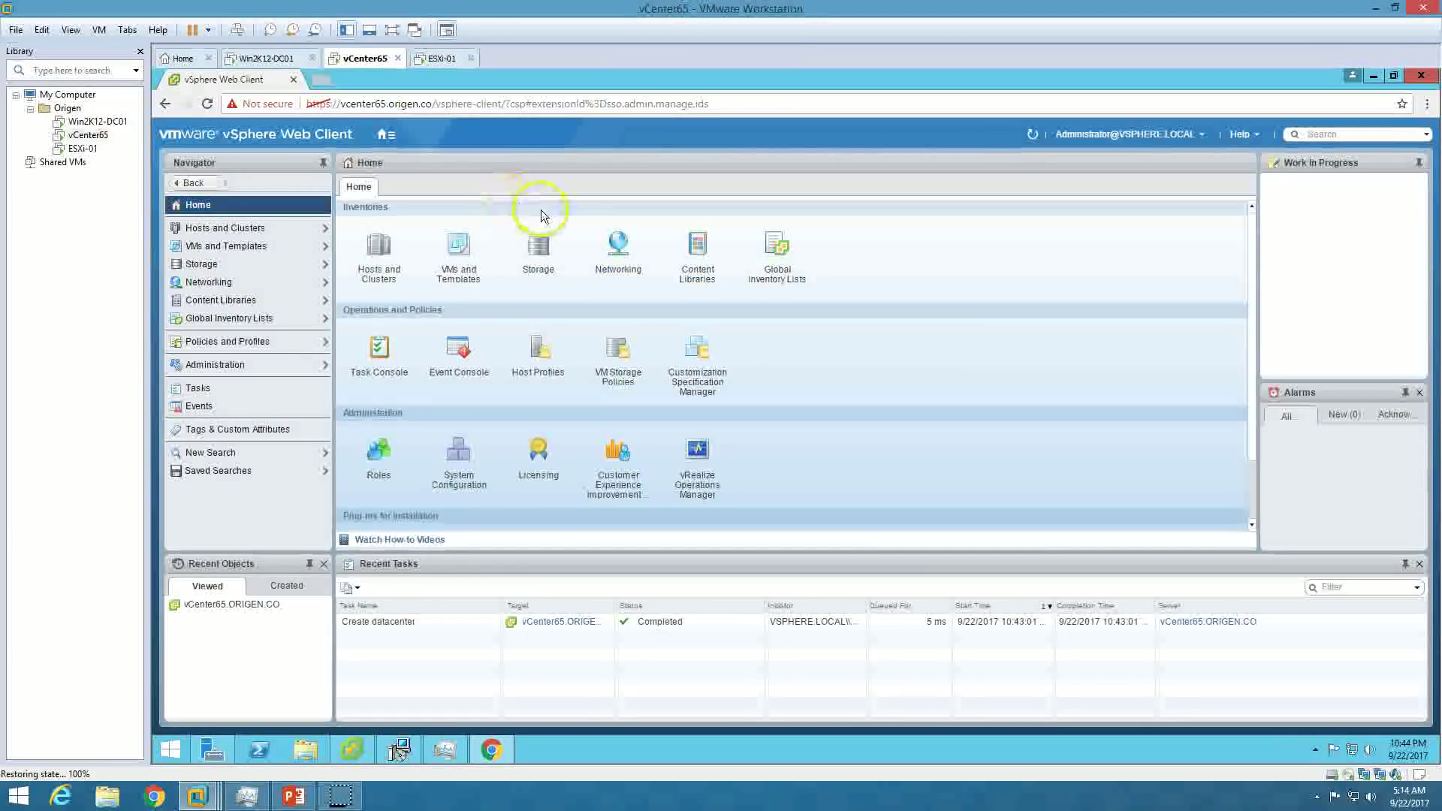
click(1203, 142)
click(1125, 218)
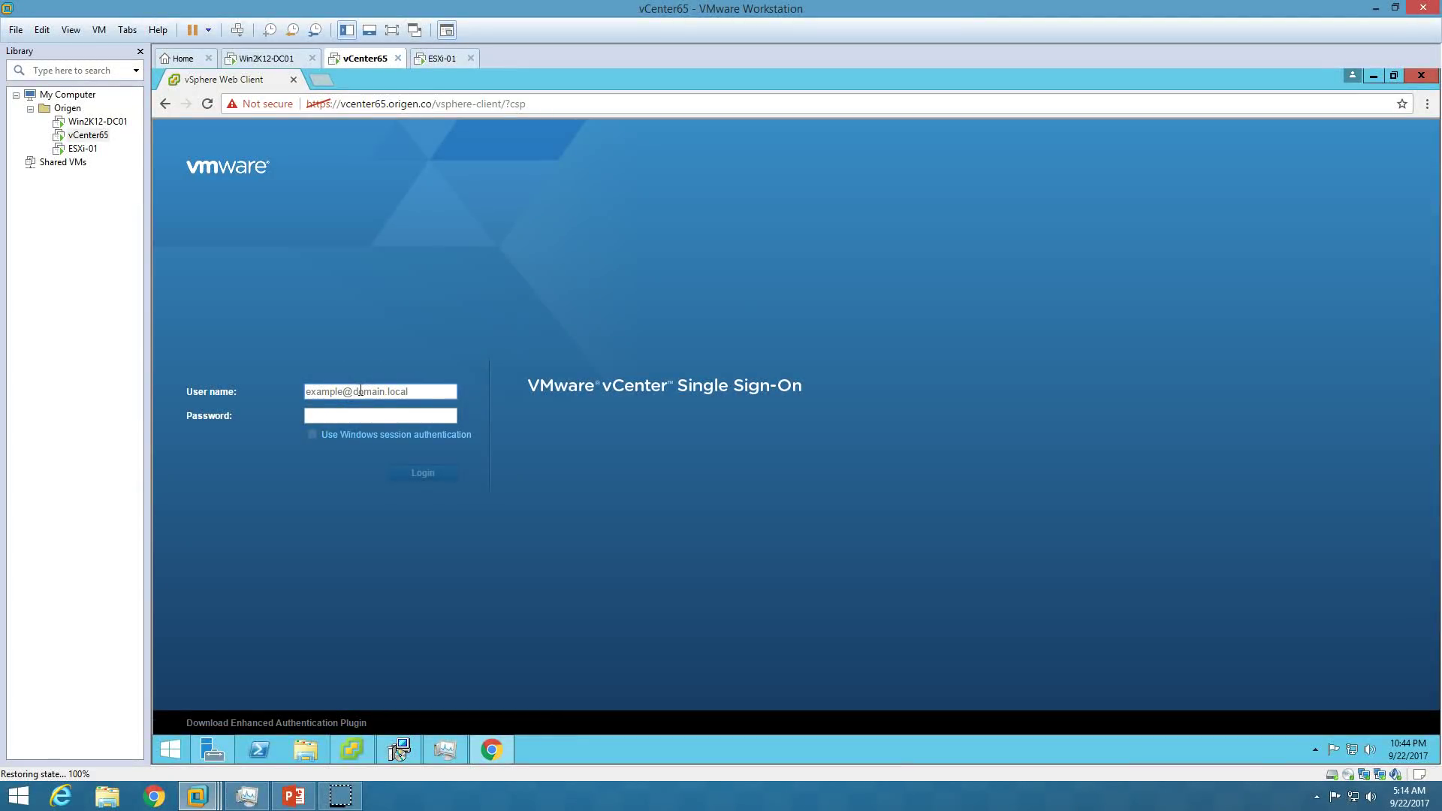
click(361, 389)
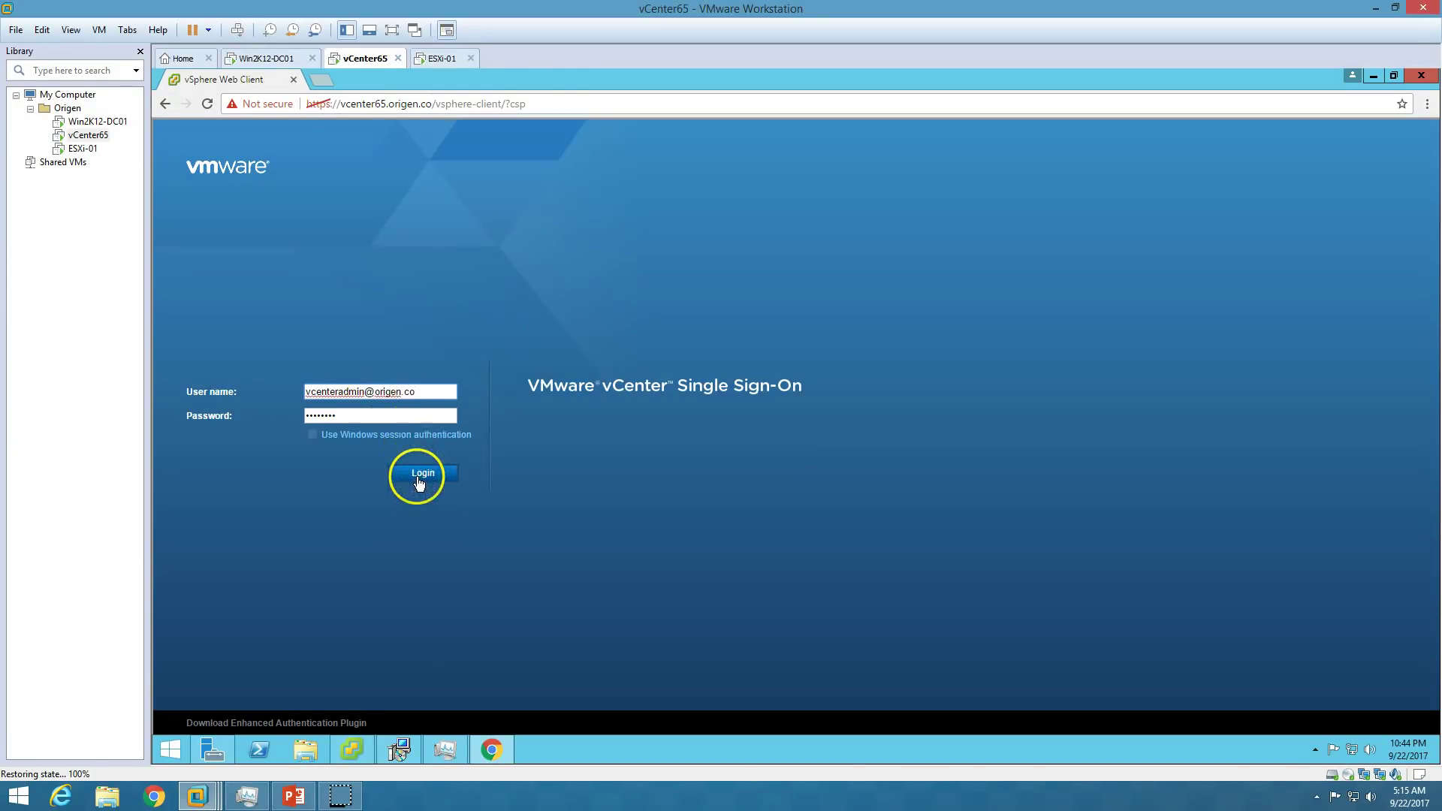
click(419, 479)
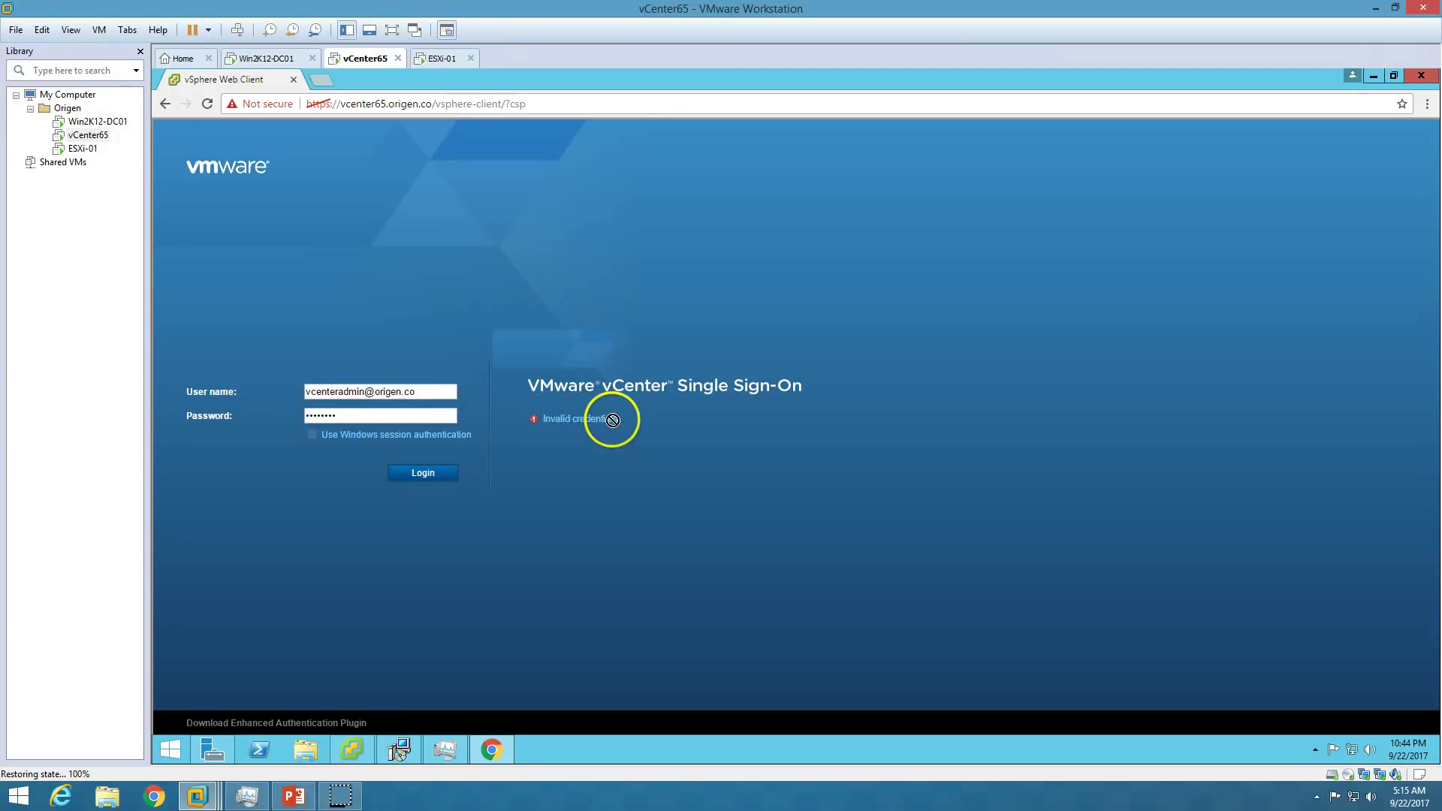
click(435, 389)
drag(435, 389, 258, 386)
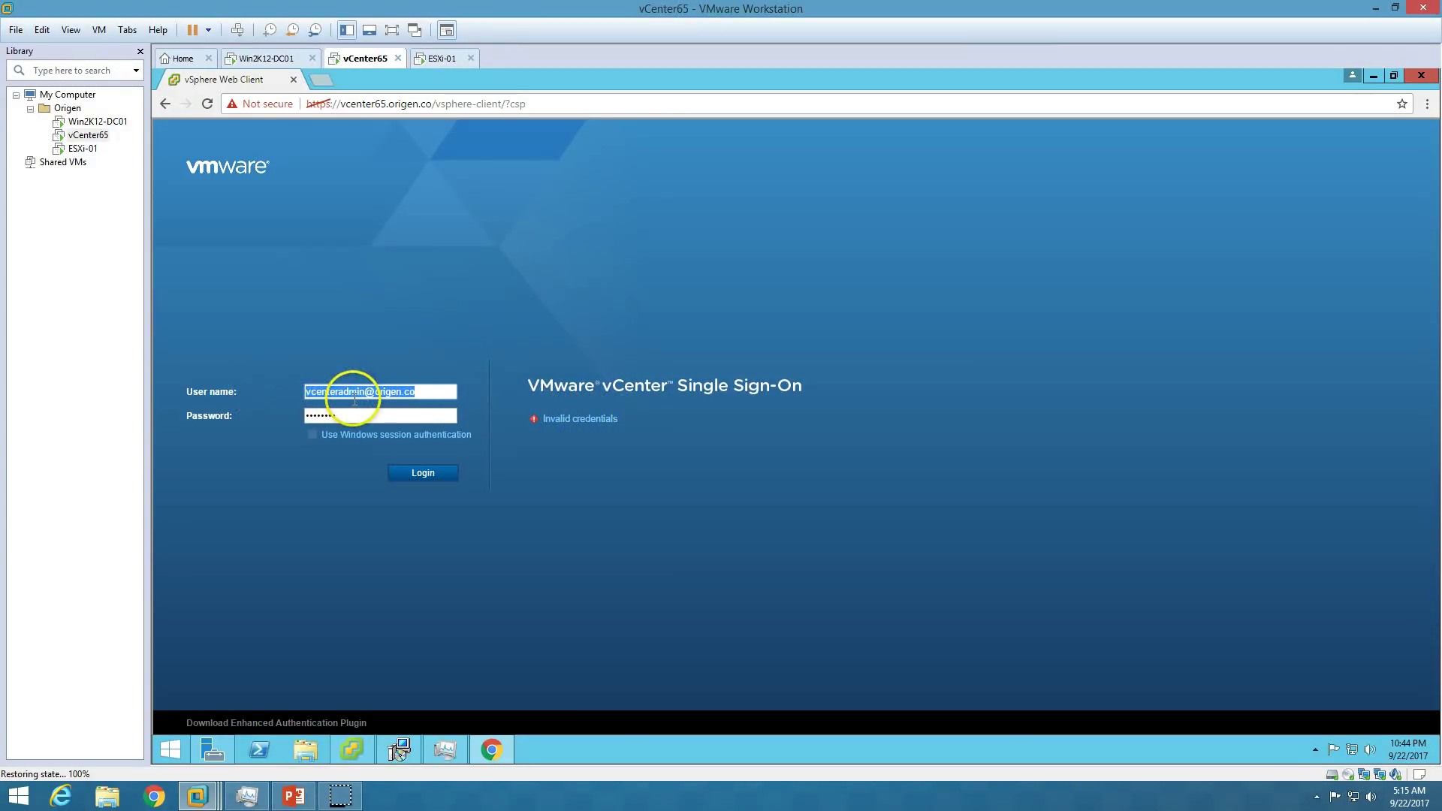
text(Administrator@vsphere.local)
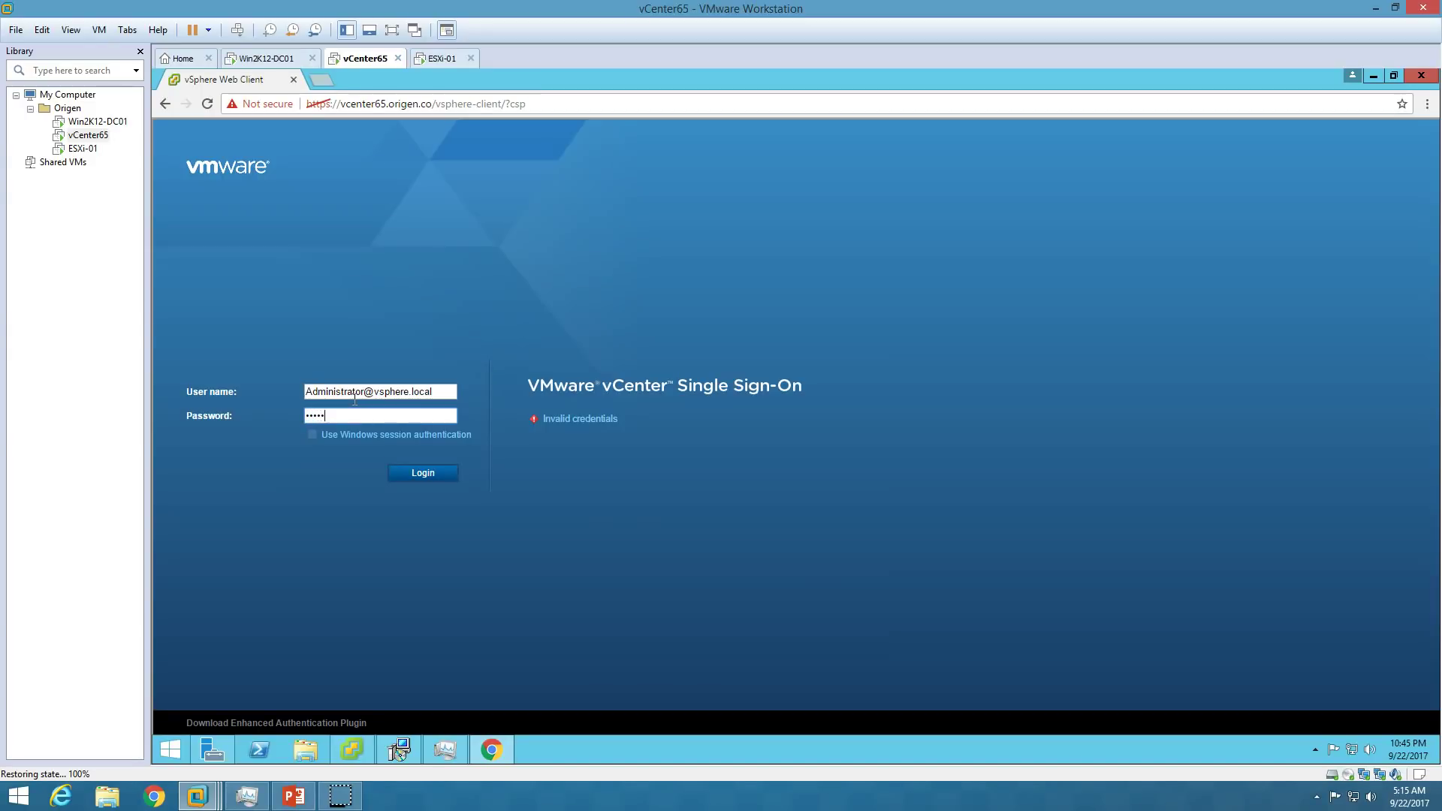
click(417, 473)
Show the PowerPoint Step by Step slide, then minimize it to return to VMware Workstation.
click(294, 795)
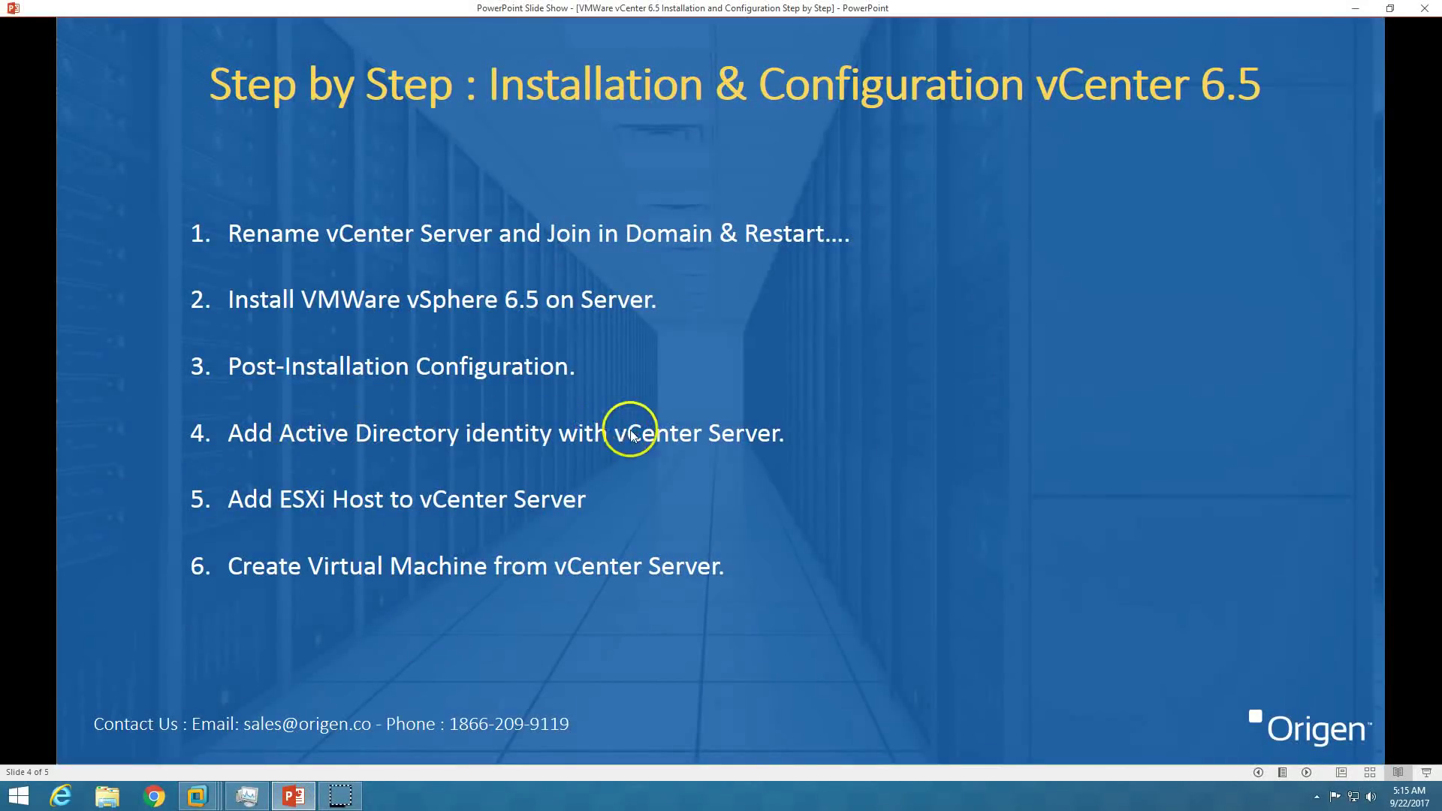
click(293, 795)
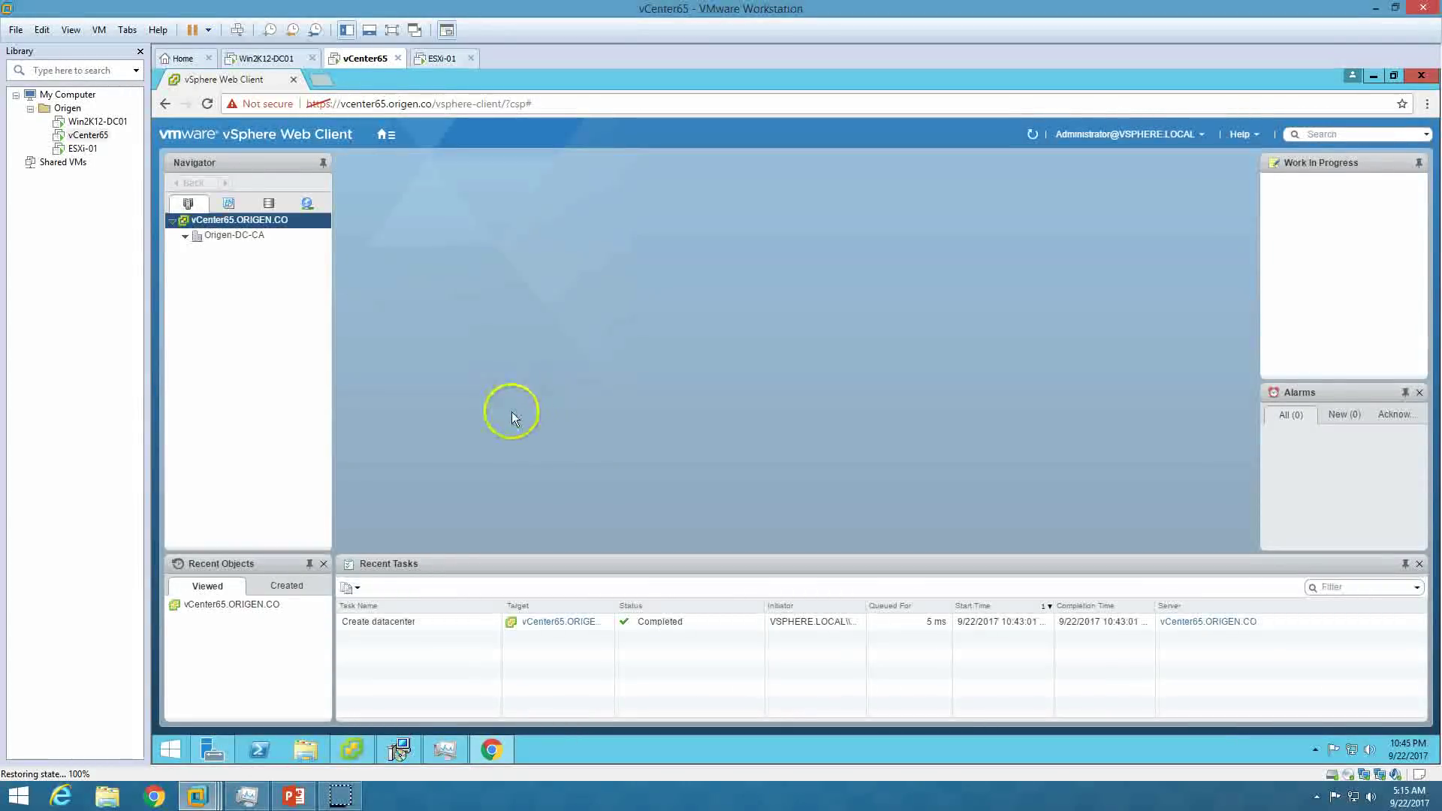
Start a new permission on vCenter65.ORIGEN.CO and set its role to Administrator.
click(254, 221)
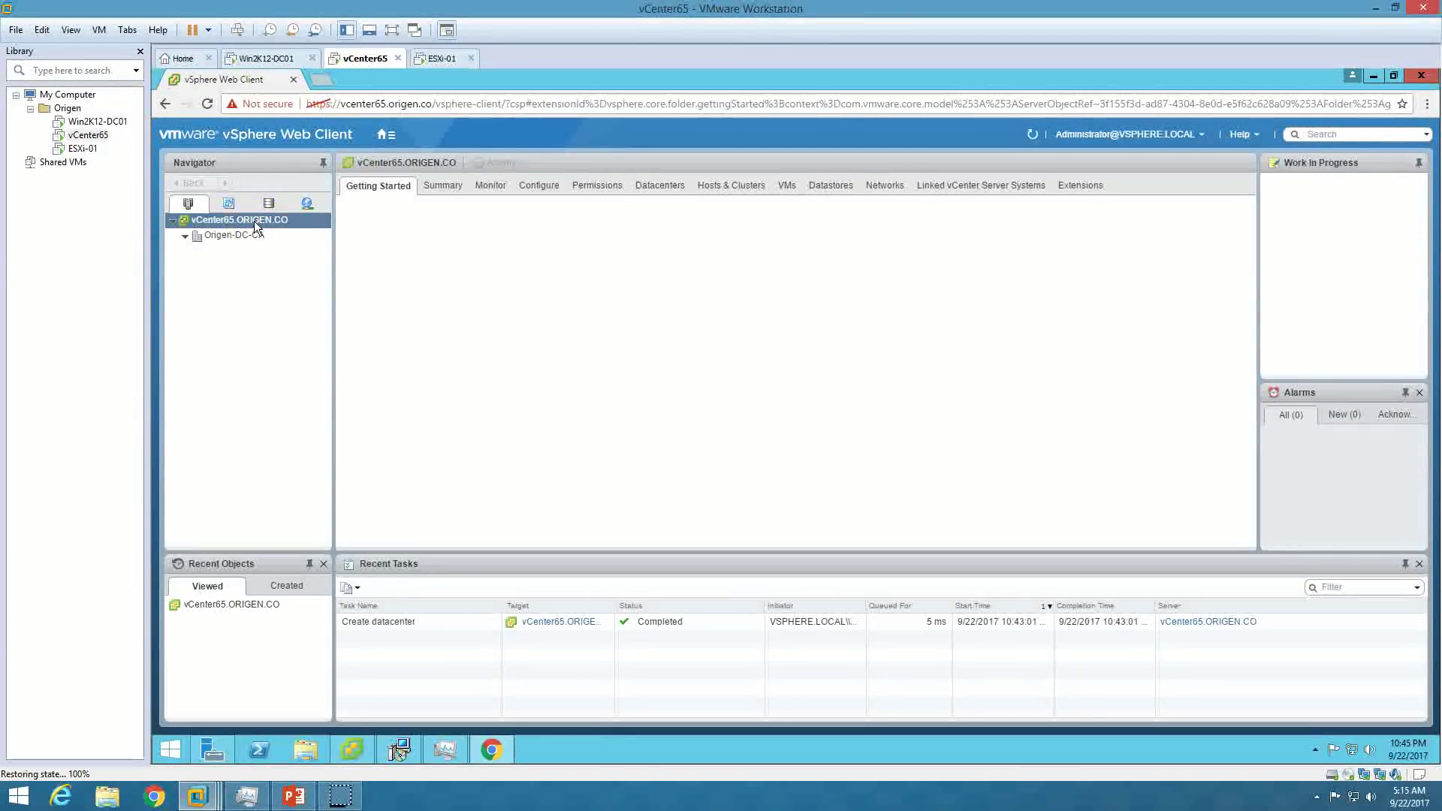
click(544, 218)
click(586, 216)
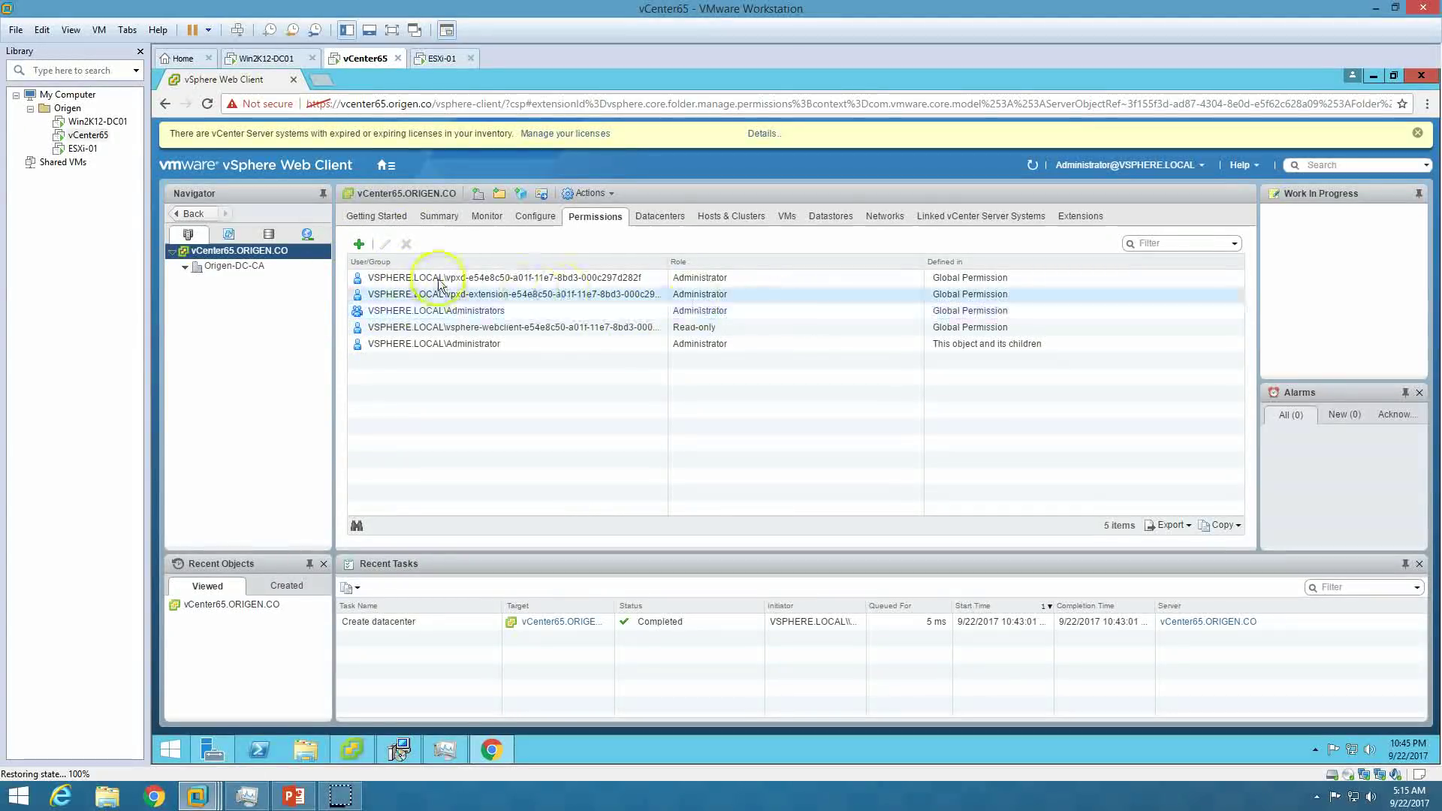
click(359, 246)
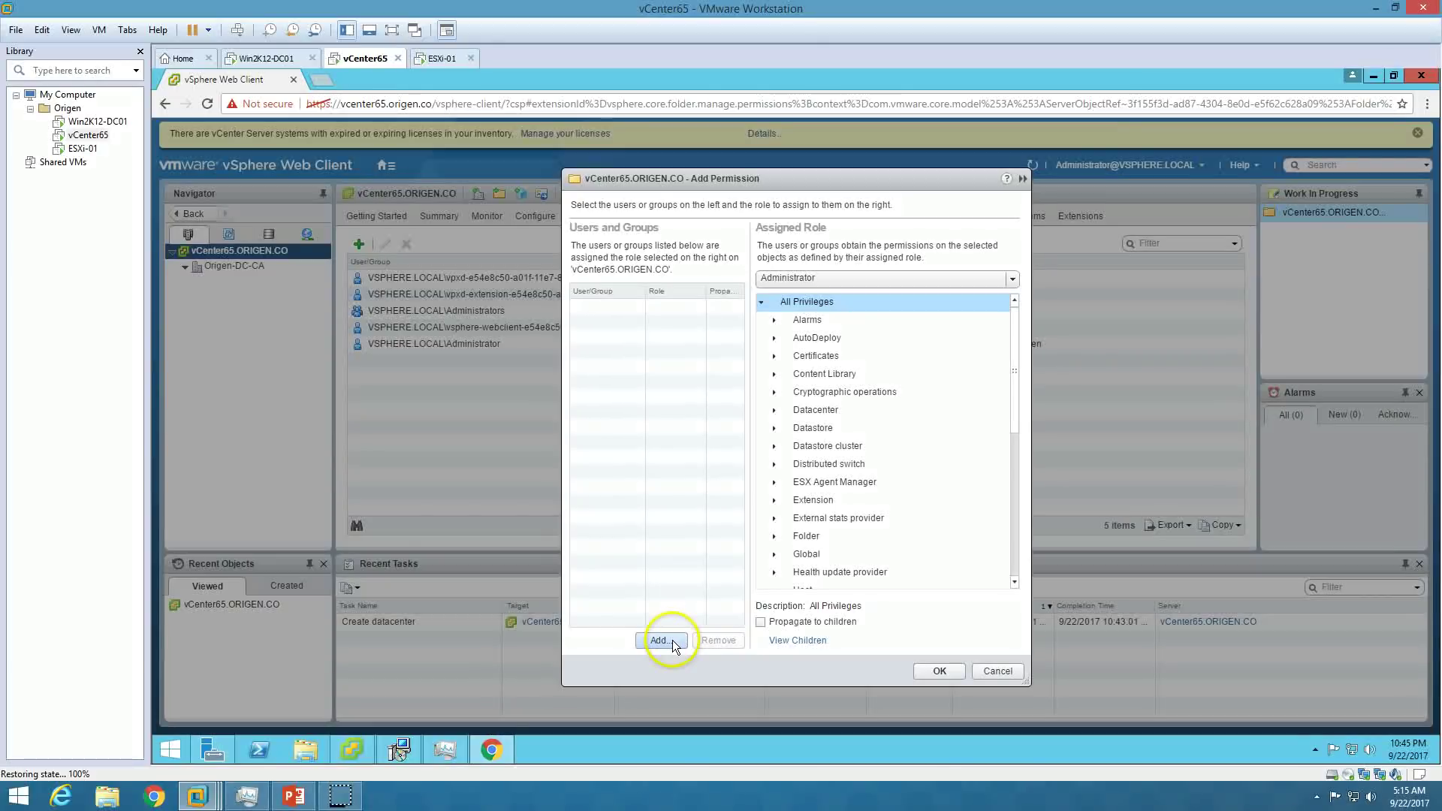
click(858, 279)
click(845, 309)
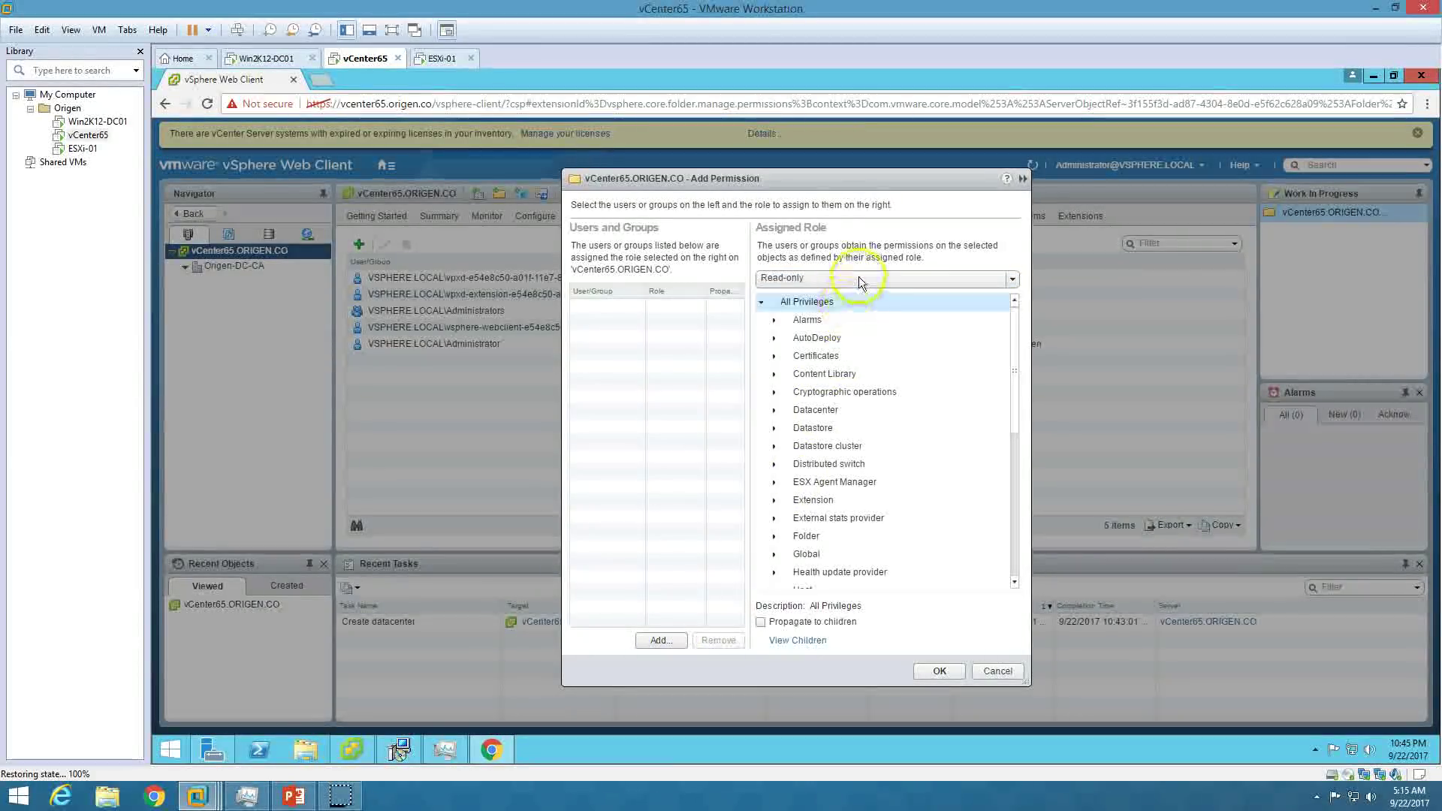
click(858, 279)
click(838, 315)
click(853, 281)
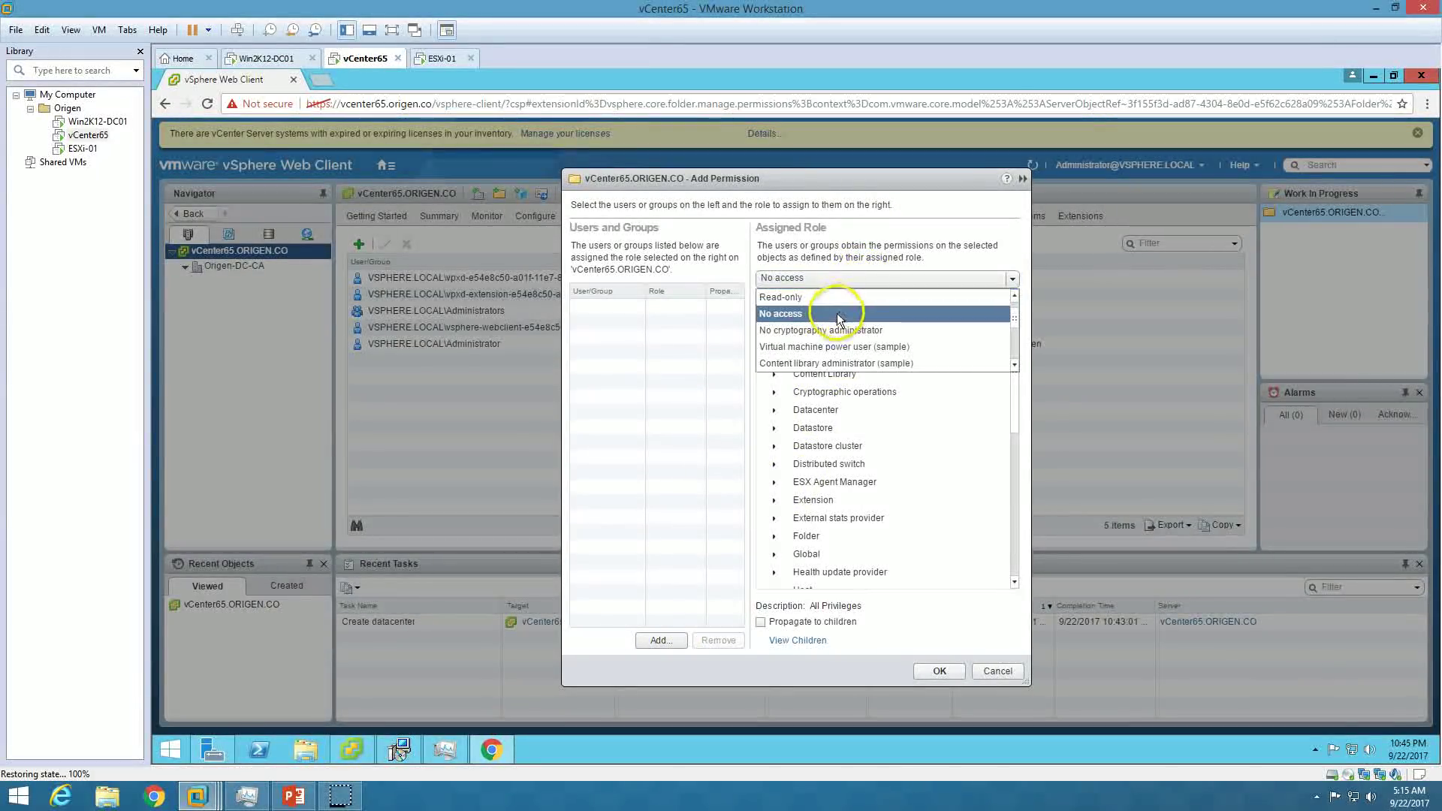
click(844, 296)
click(845, 282)
click(819, 298)
Pick the ORIGEN.CO domain's vCenter admin user as the permission's user.
click(656, 639)
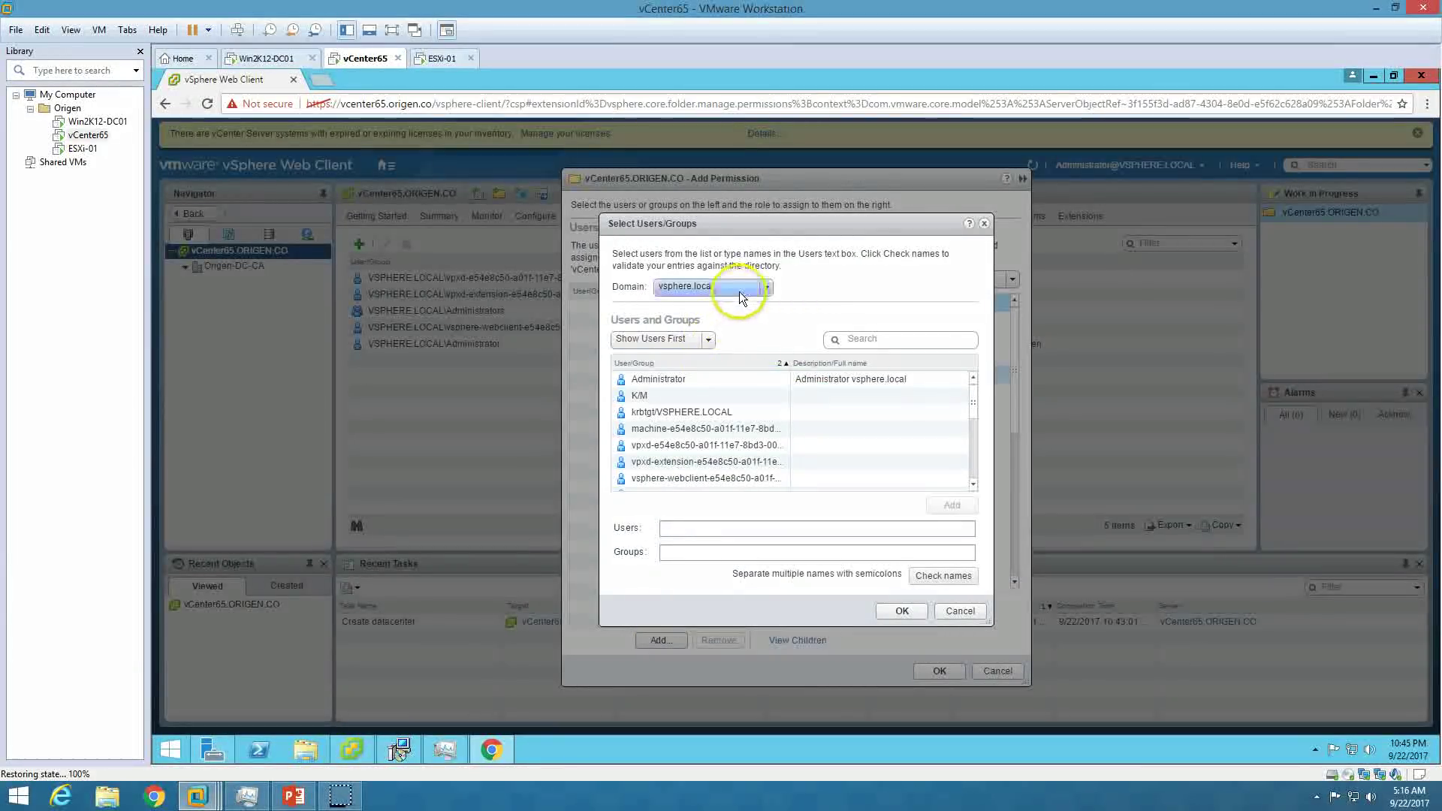
click(738, 293)
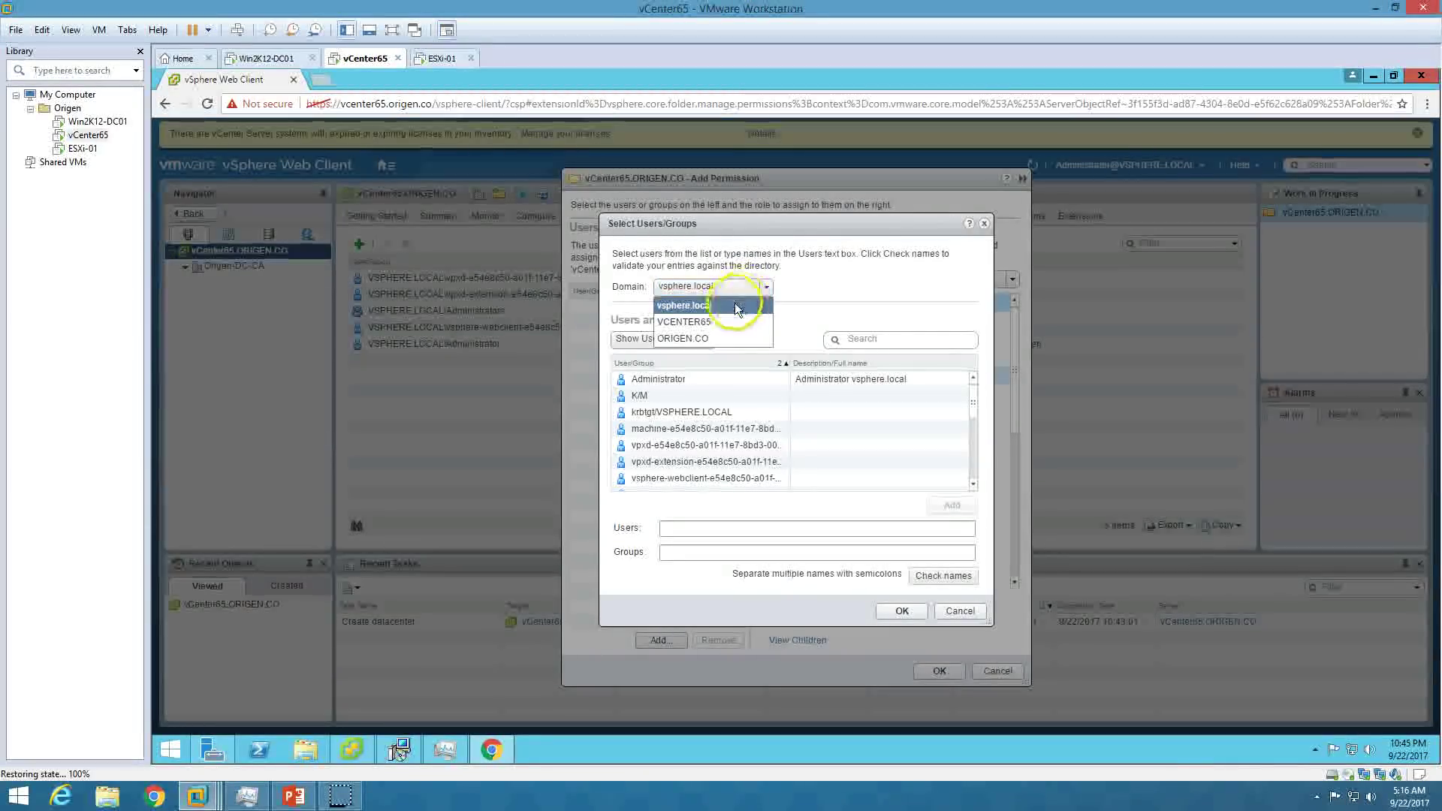
click(727, 319)
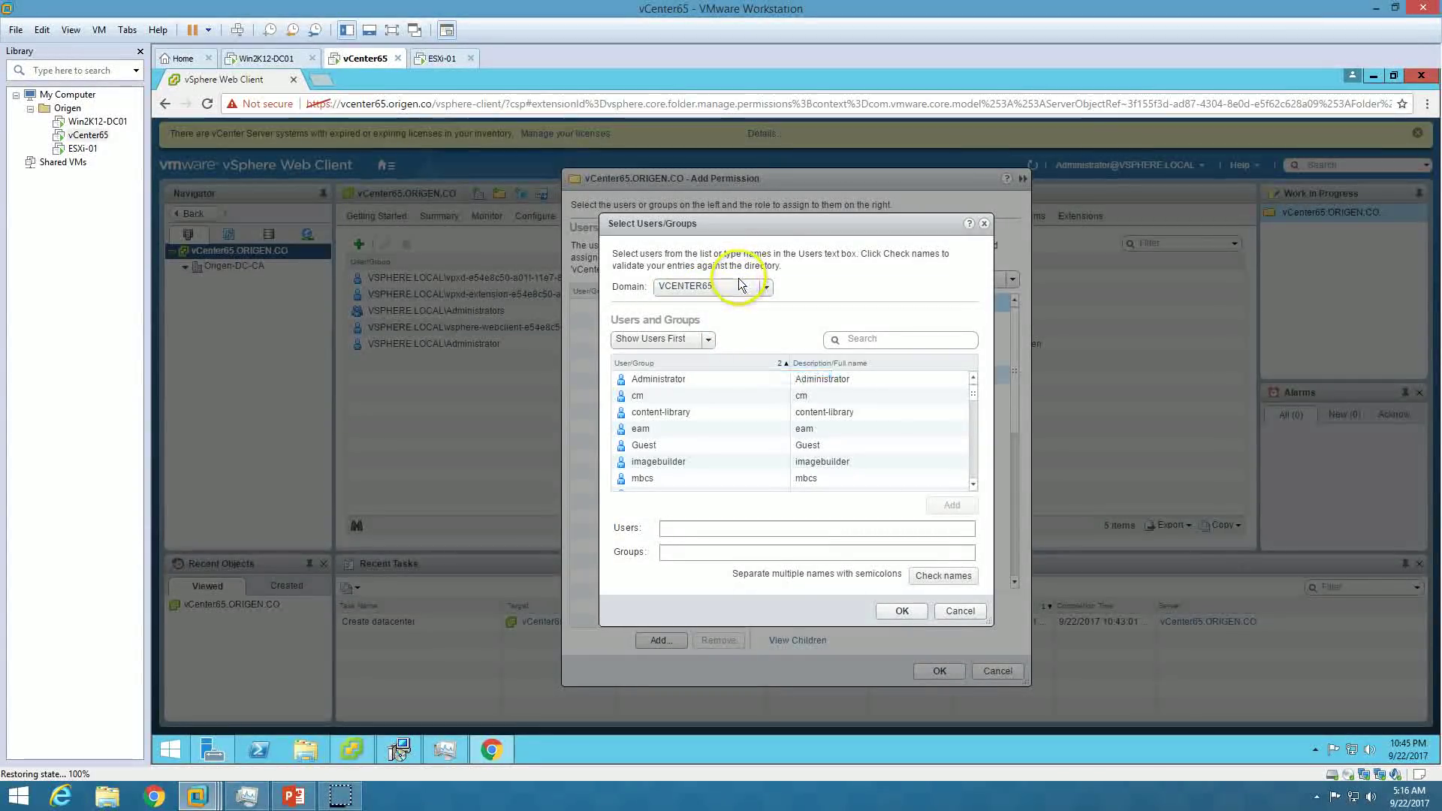
scroll(744, 394, down, 5)
scroll(739, 425, down, 3)
scroll(739, 422, up, 6)
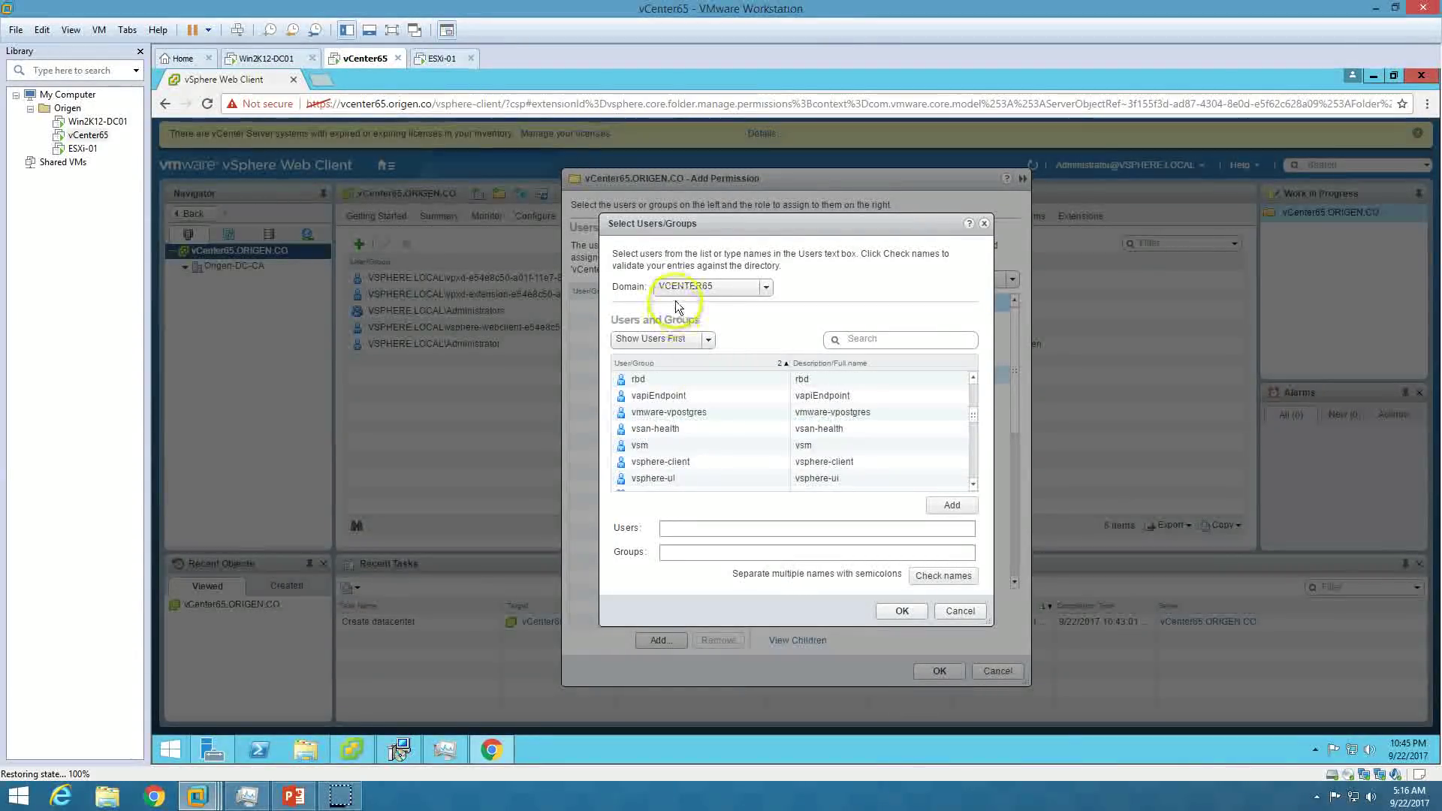
click(709, 286)
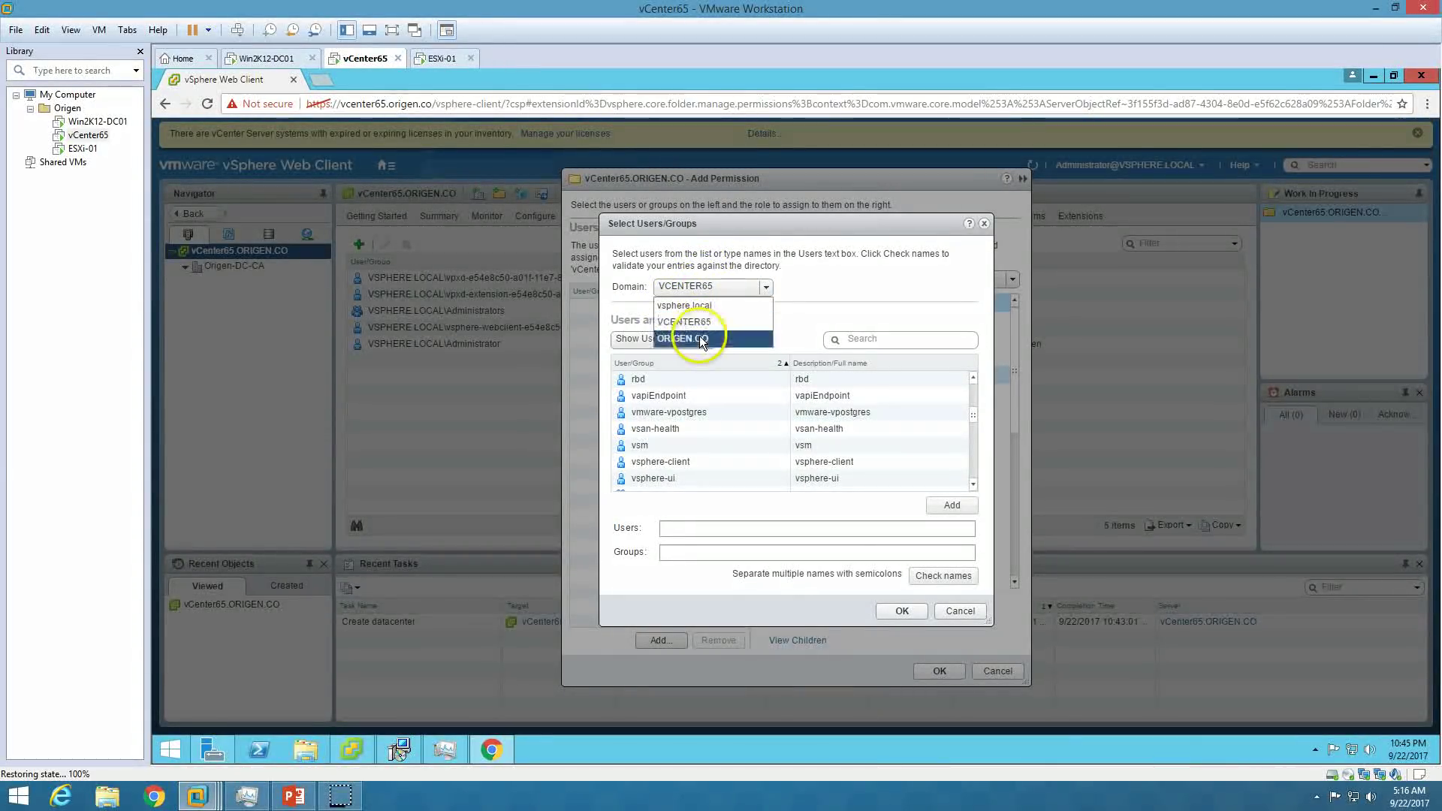
click(700, 340)
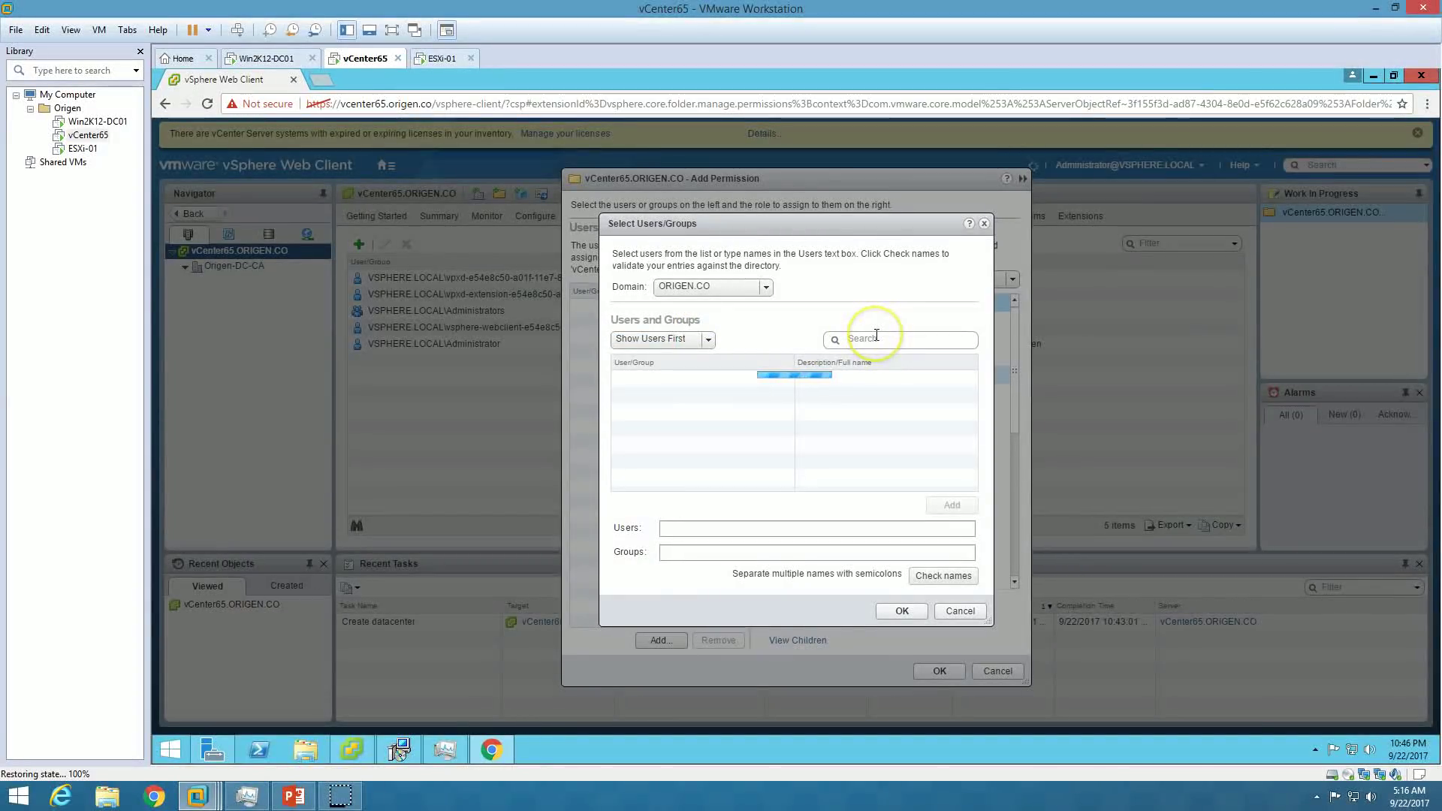
click(812, 409)
click(731, 446)
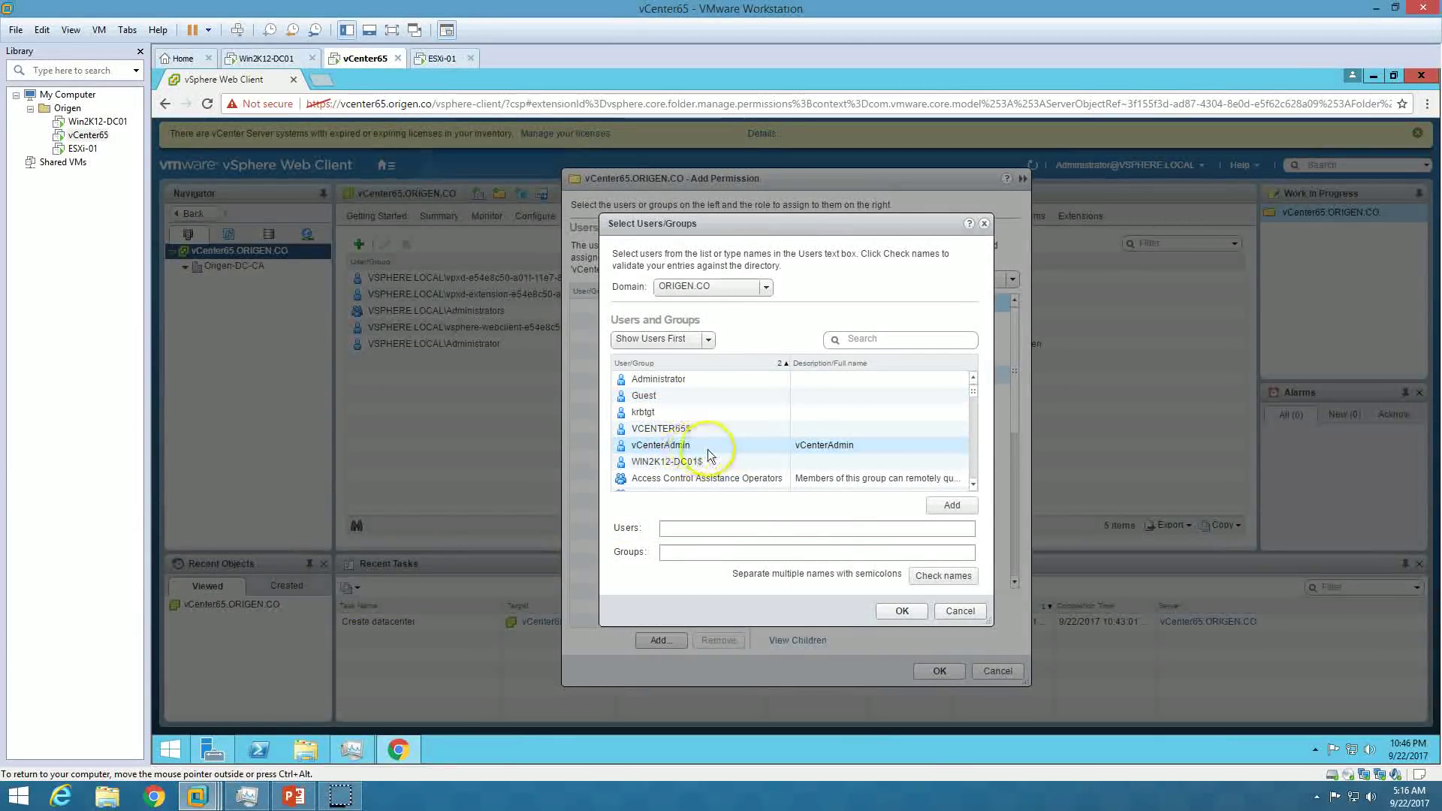
click(921, 670)
click(952, 506)
click(901, 610)
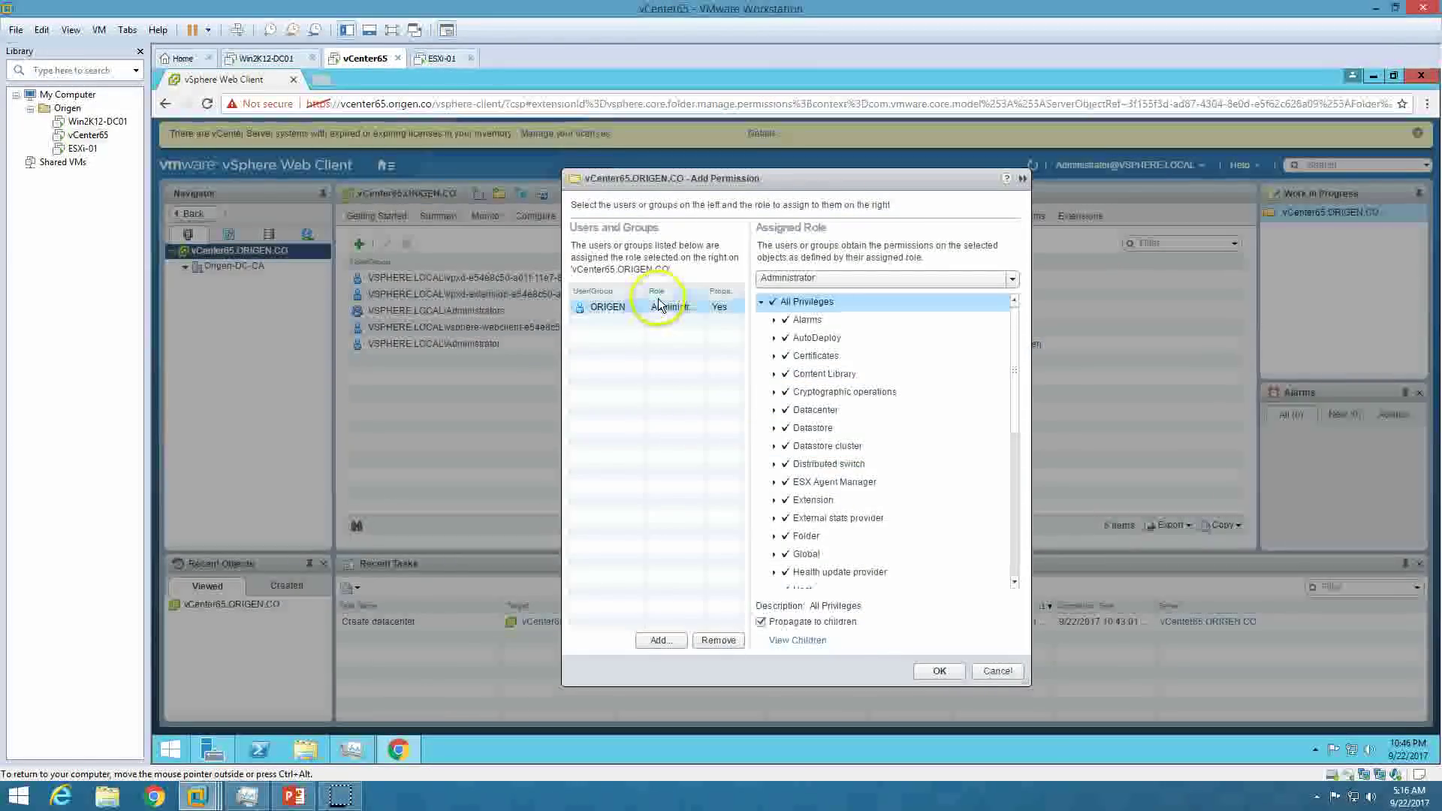
Save the Administrator permission, propagated to children, and locate the new ORIGEN entry.
click(938, 669)
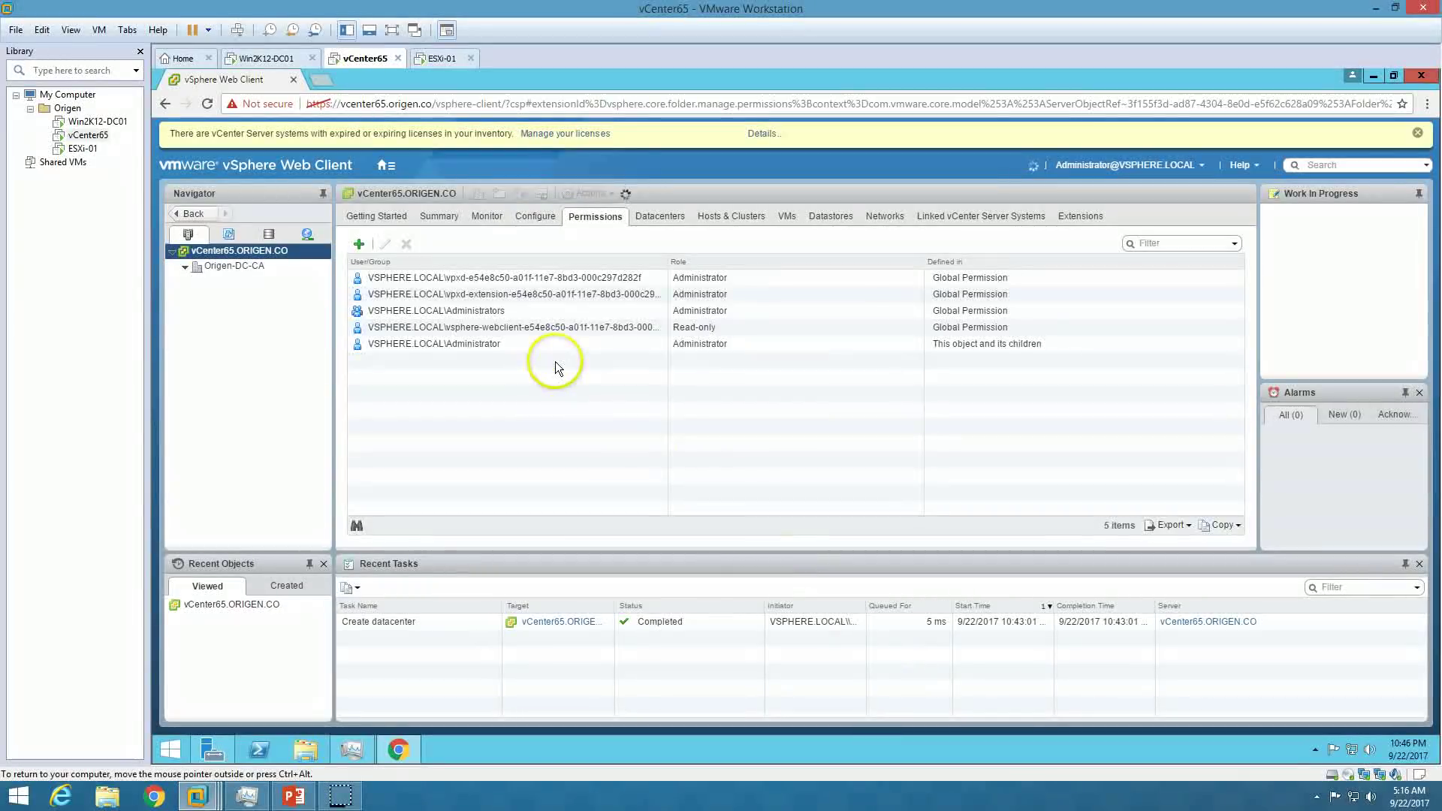
click(499, 363)
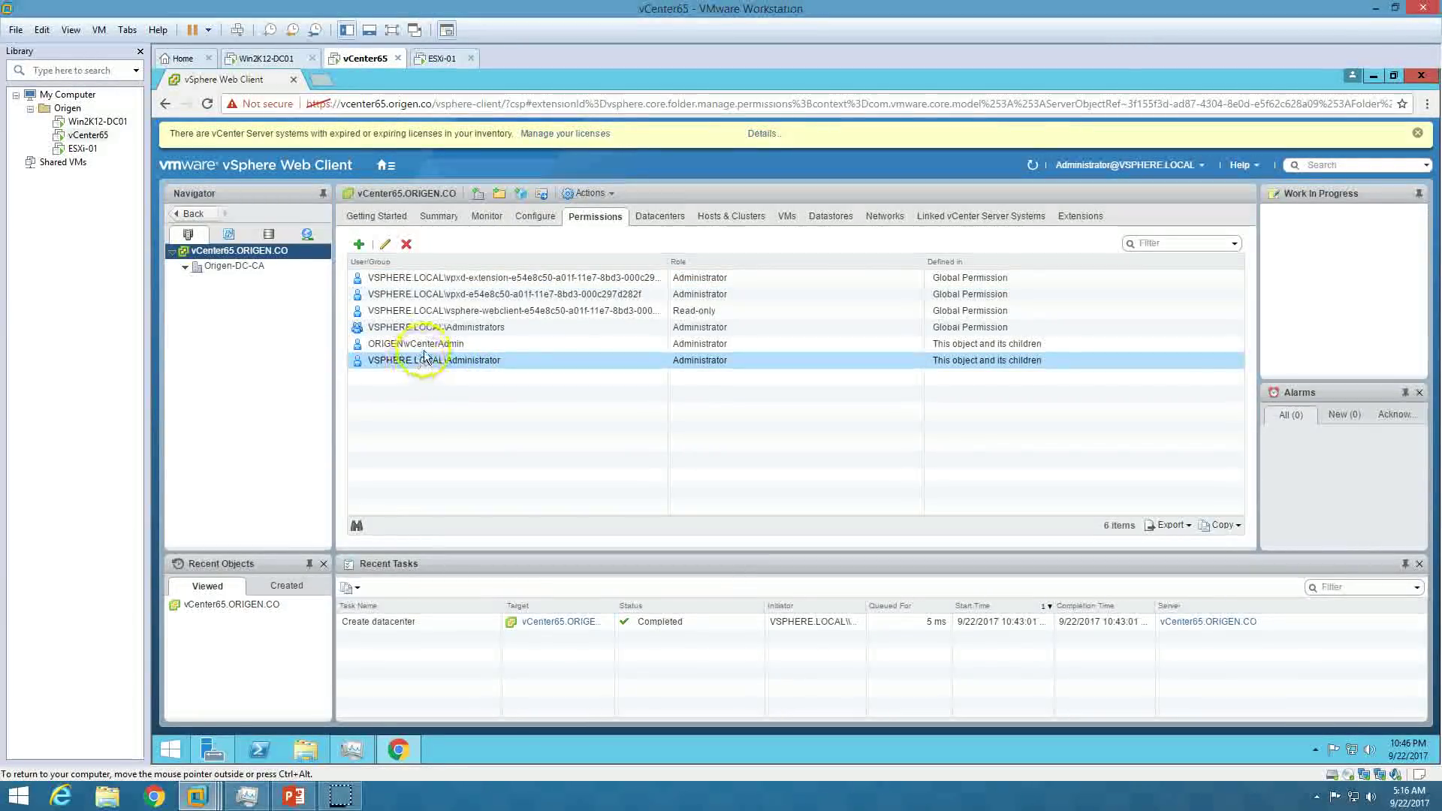
click(422, 344)
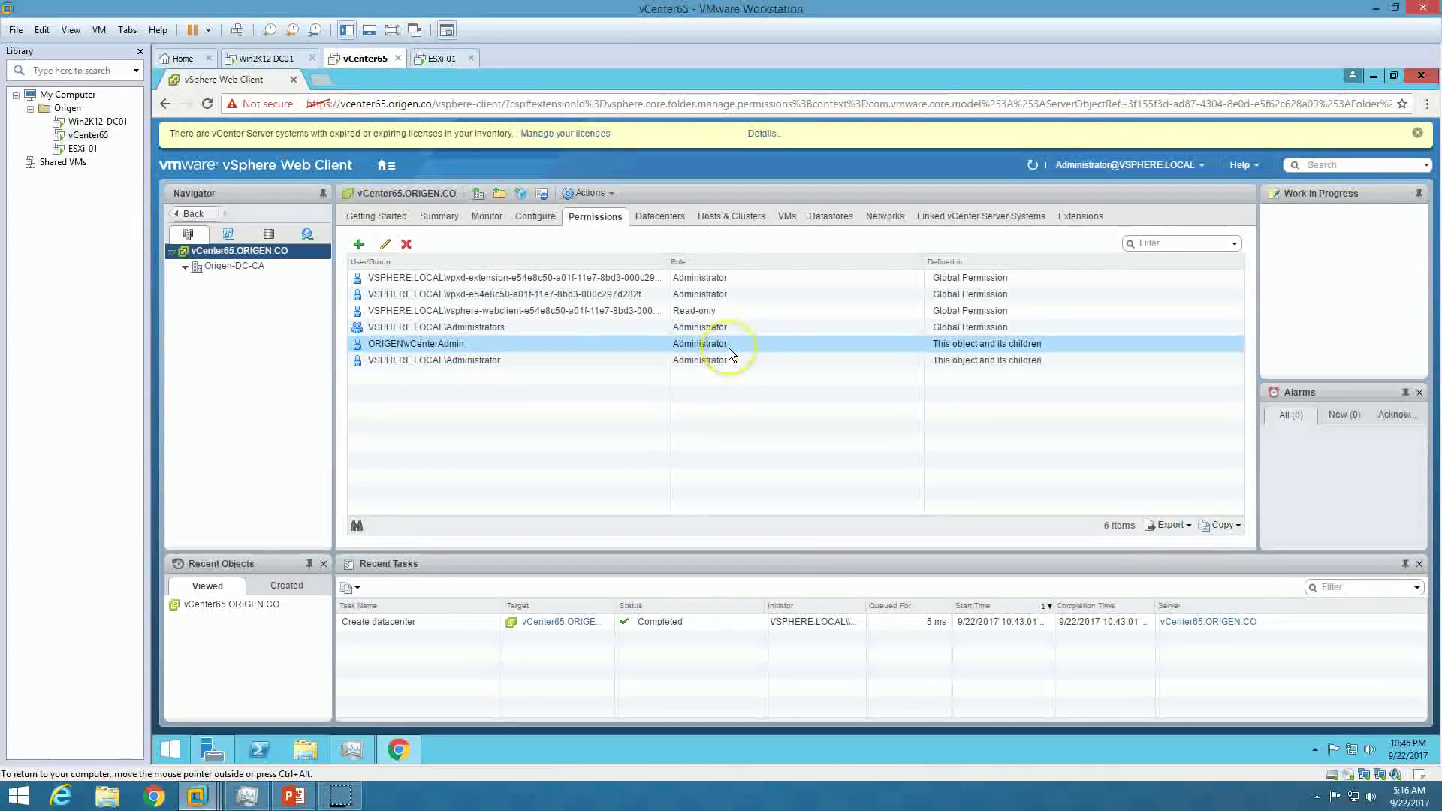
click(378, 218)
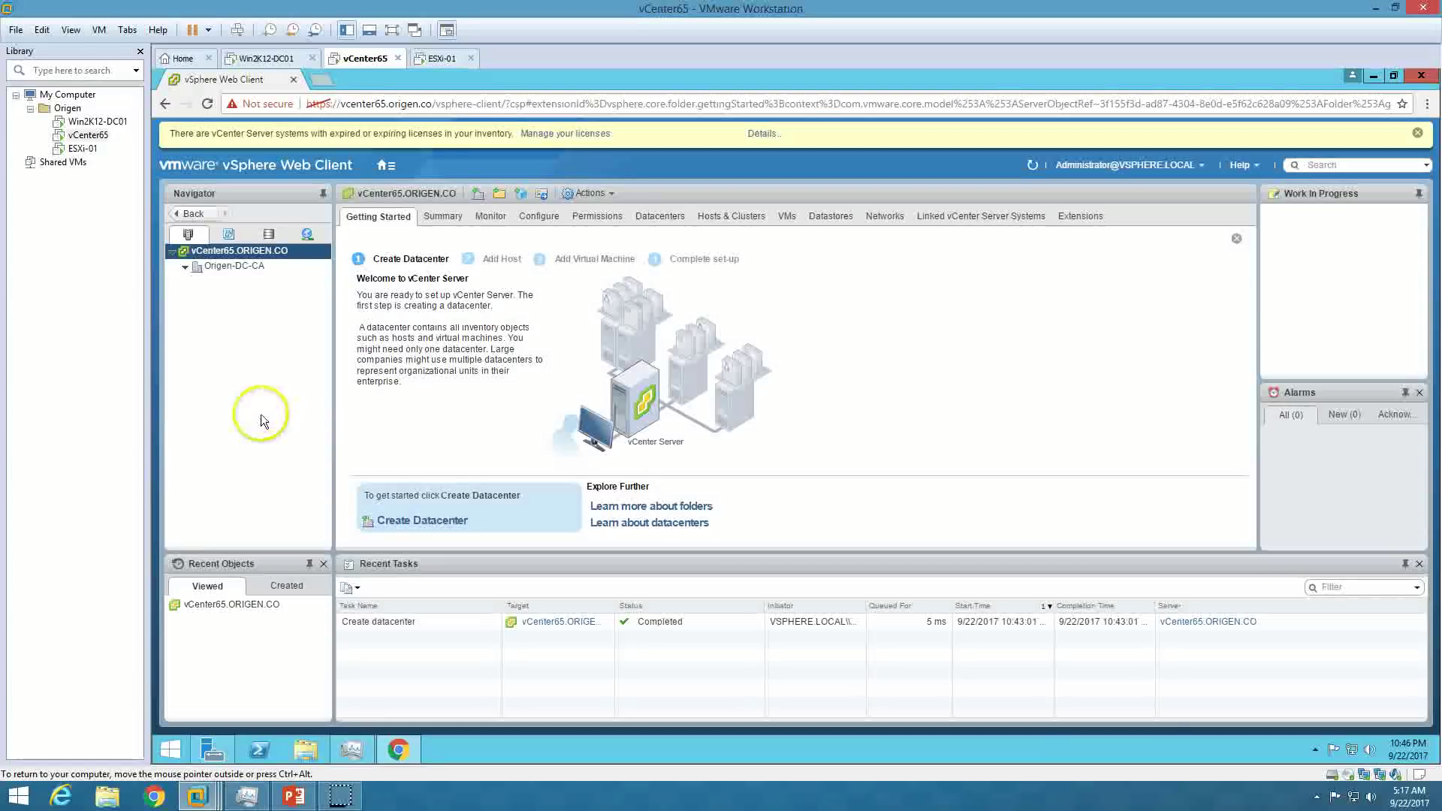
click(1194, 165)
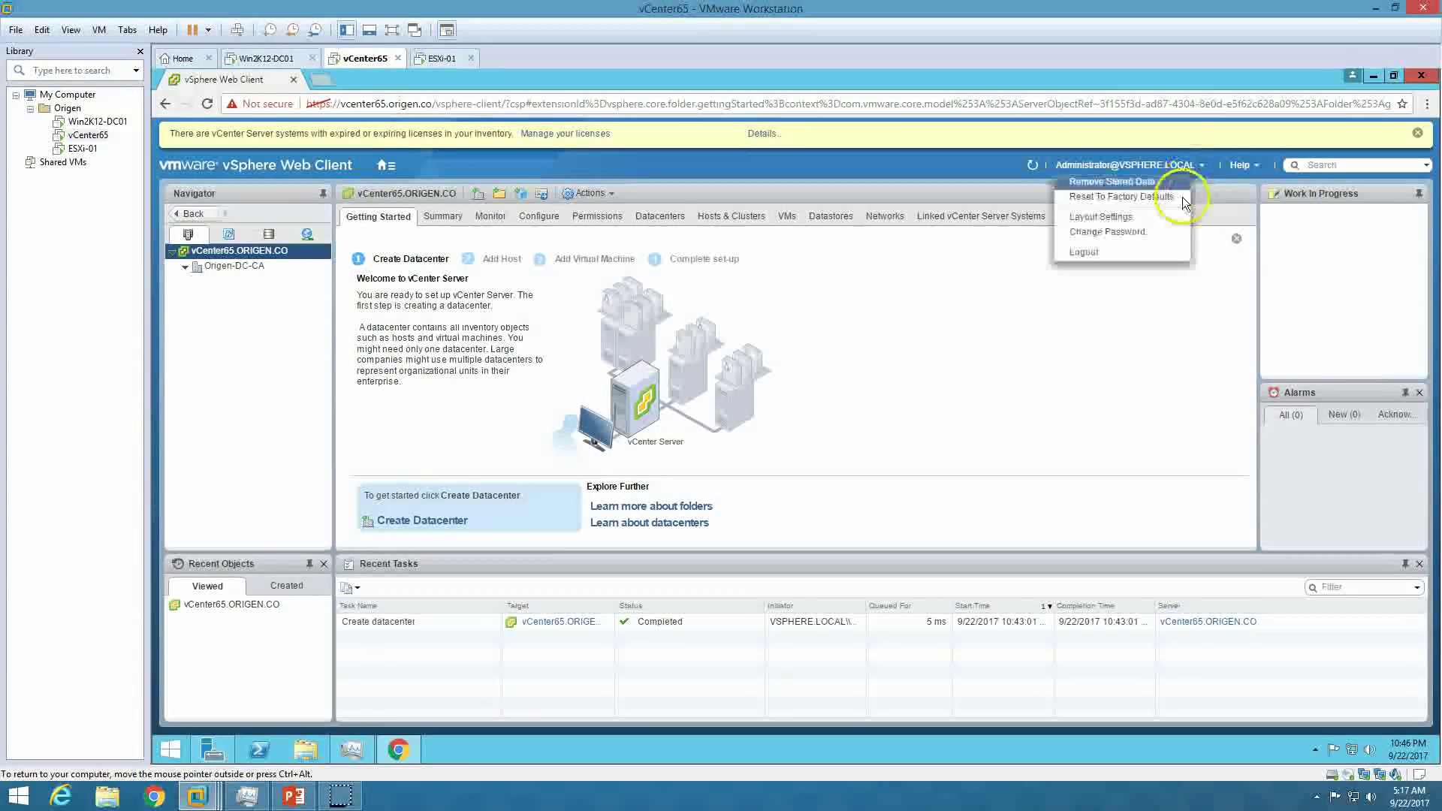
click(1141, 250)
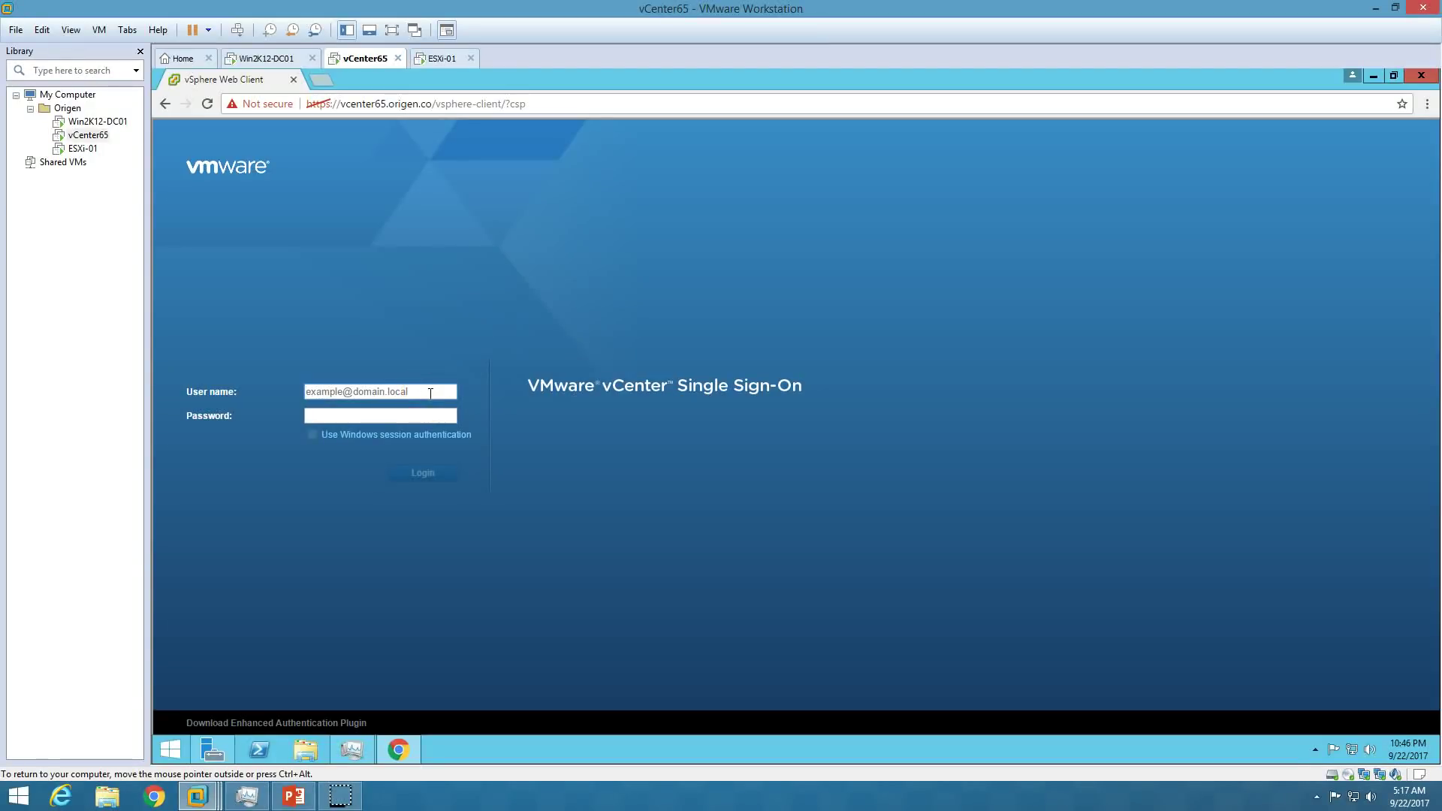
Log in with the ORIGEN domain's vCenter admin account and go to the Home page.
click(430, 394)
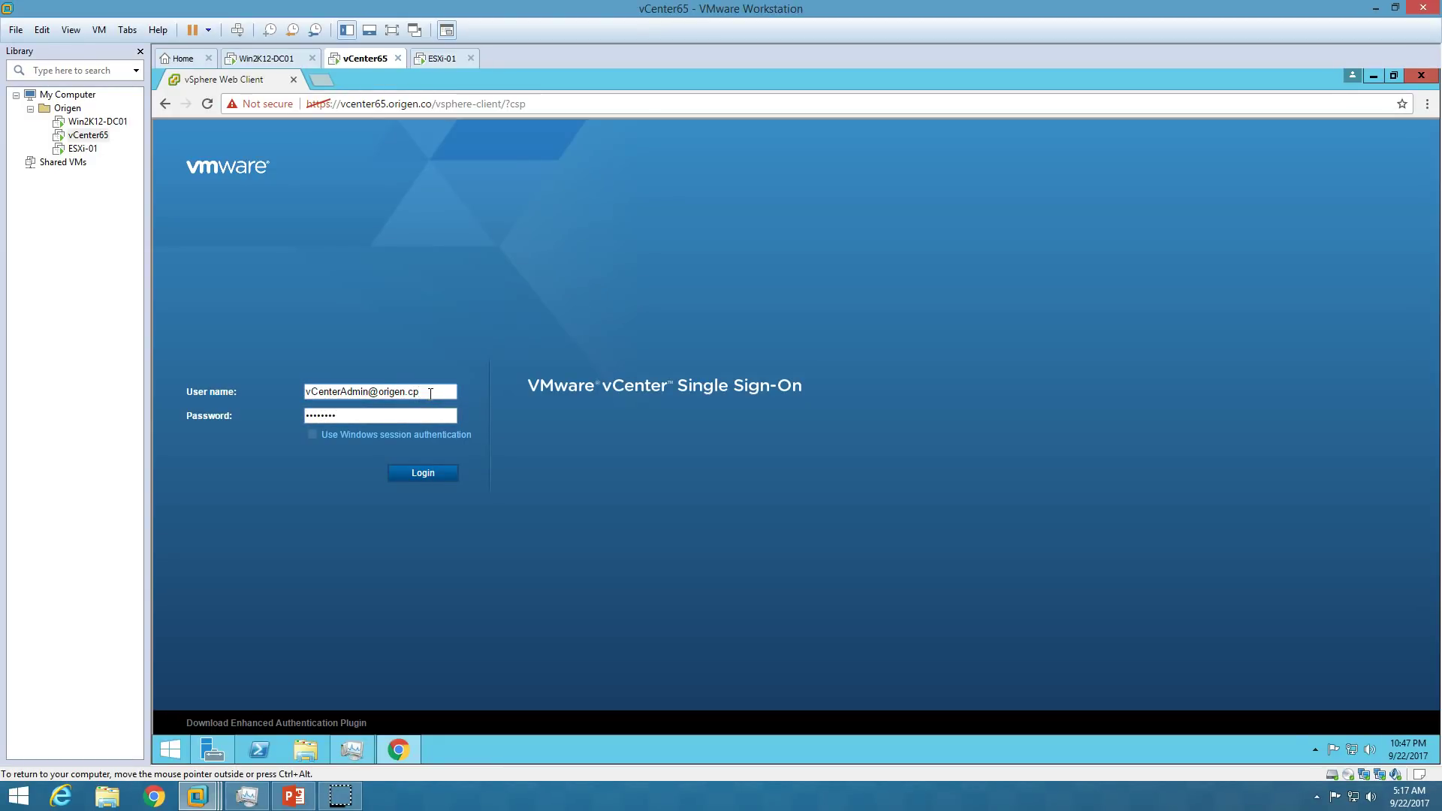
click(432, 472)
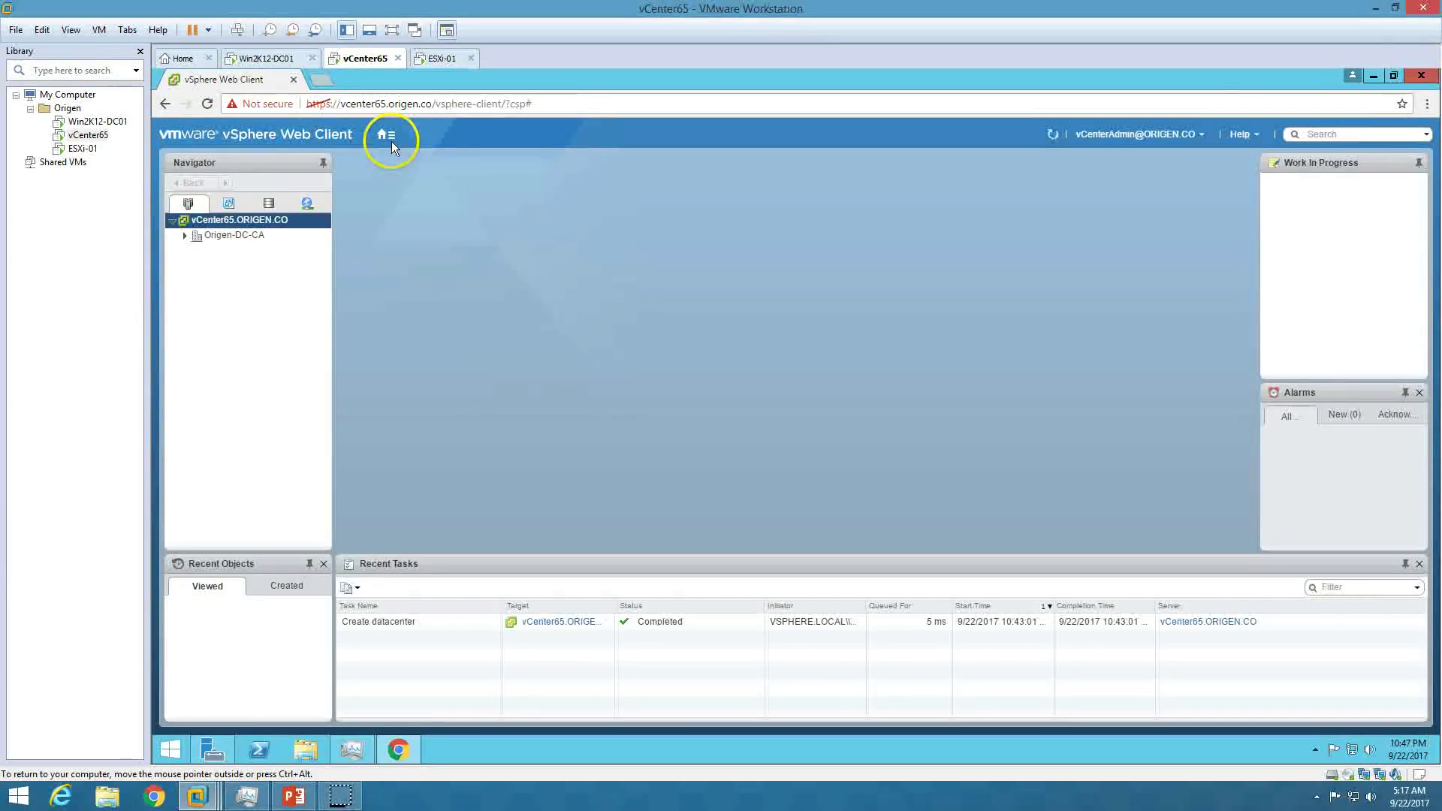
click(386, 135)
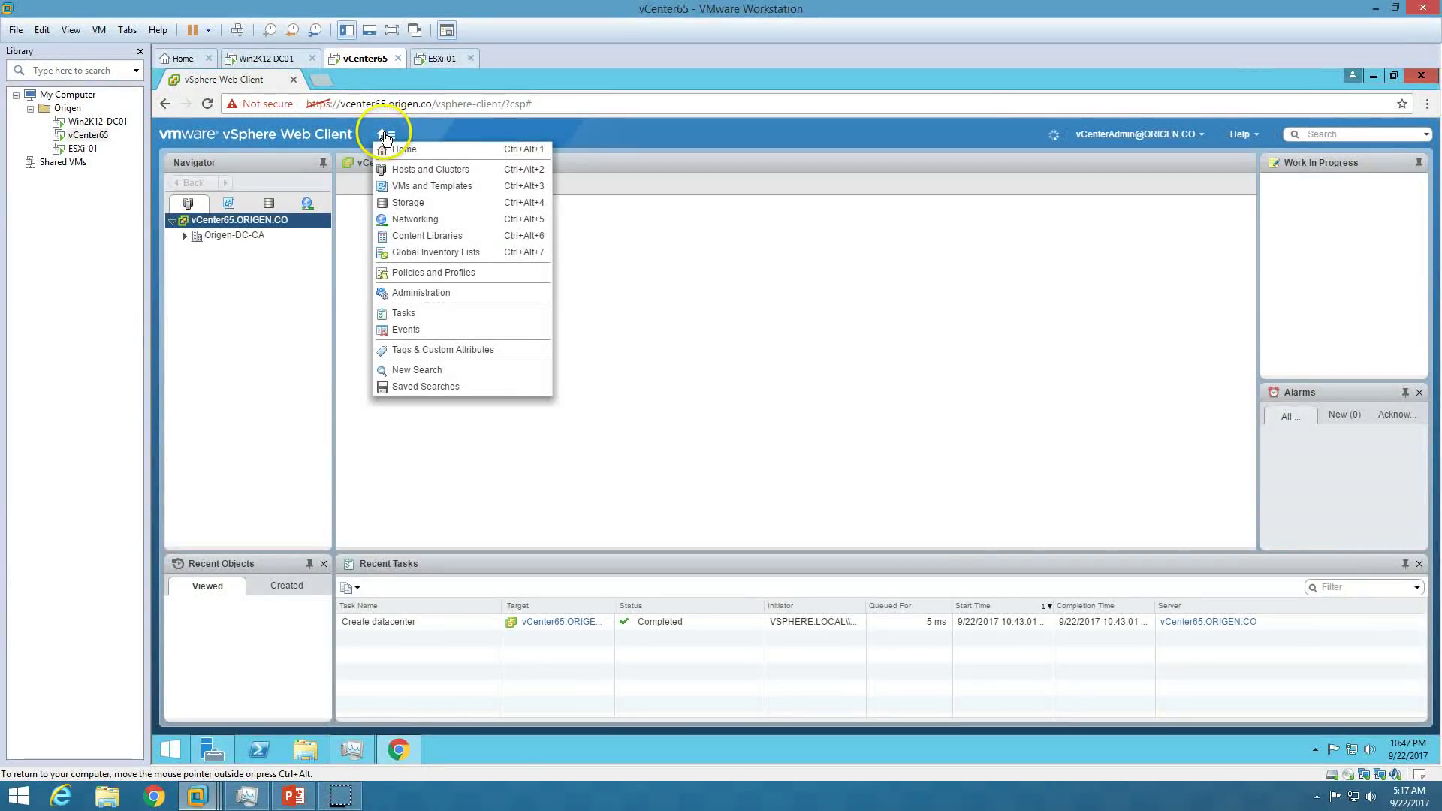
click(418, 152)
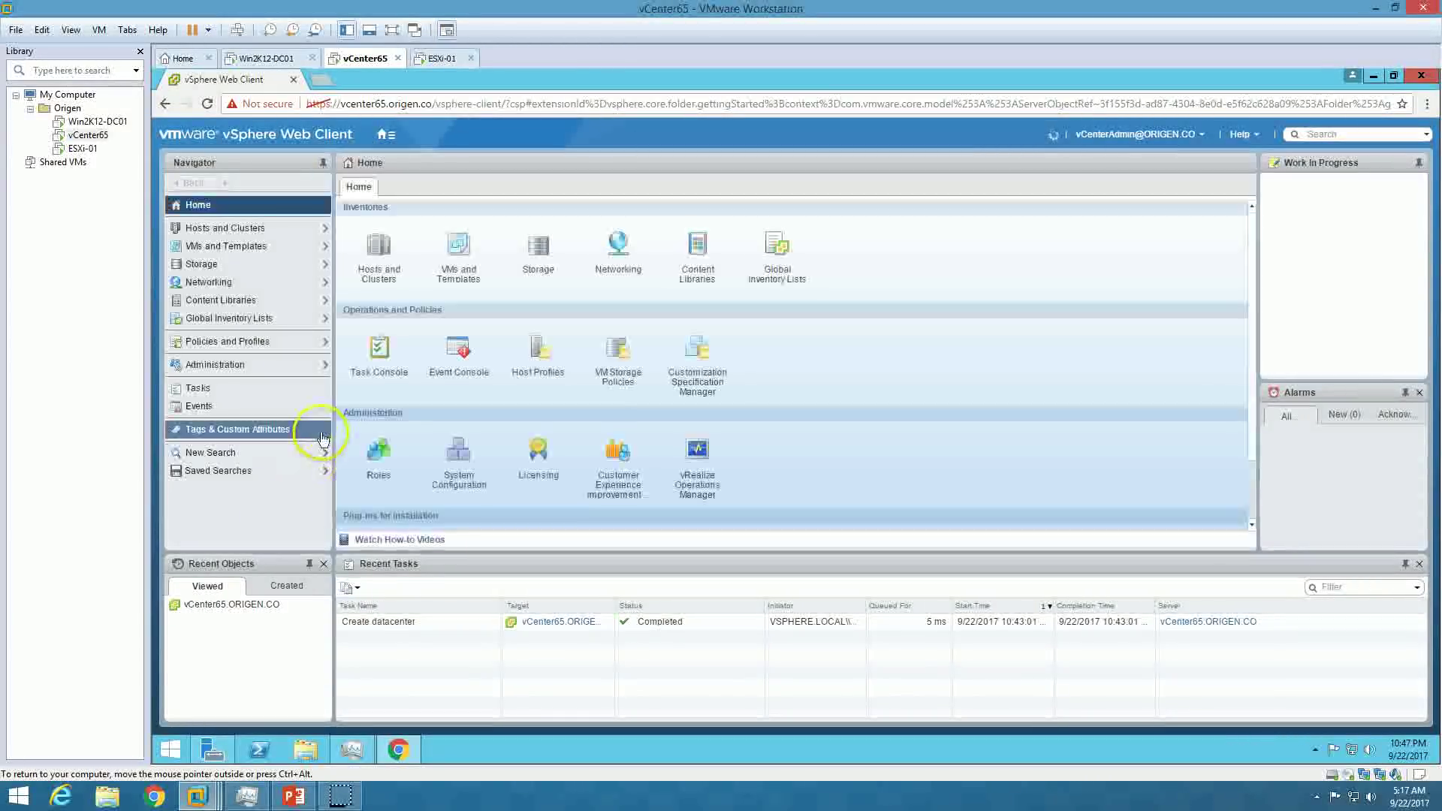
click(291, 798)
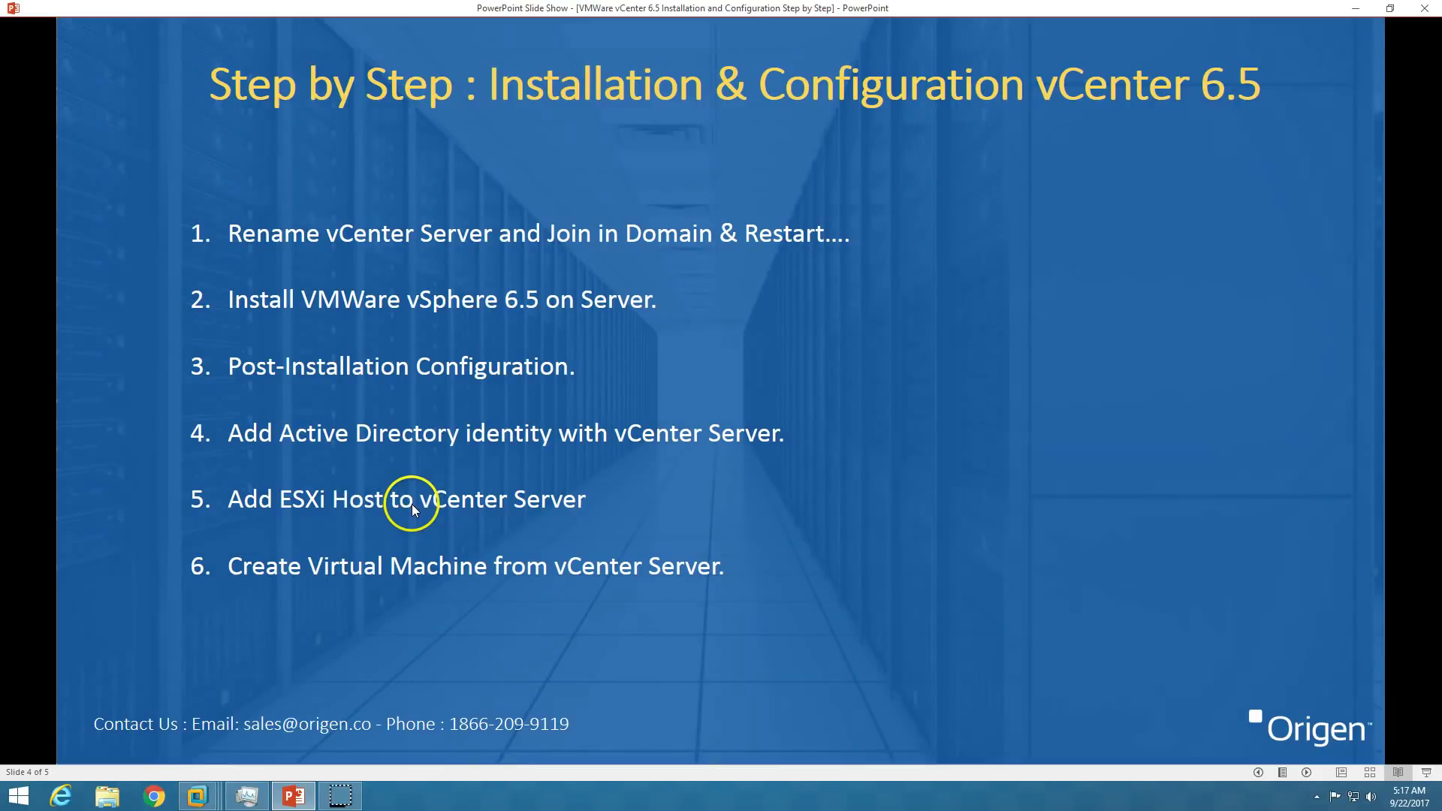
click(295, 796)
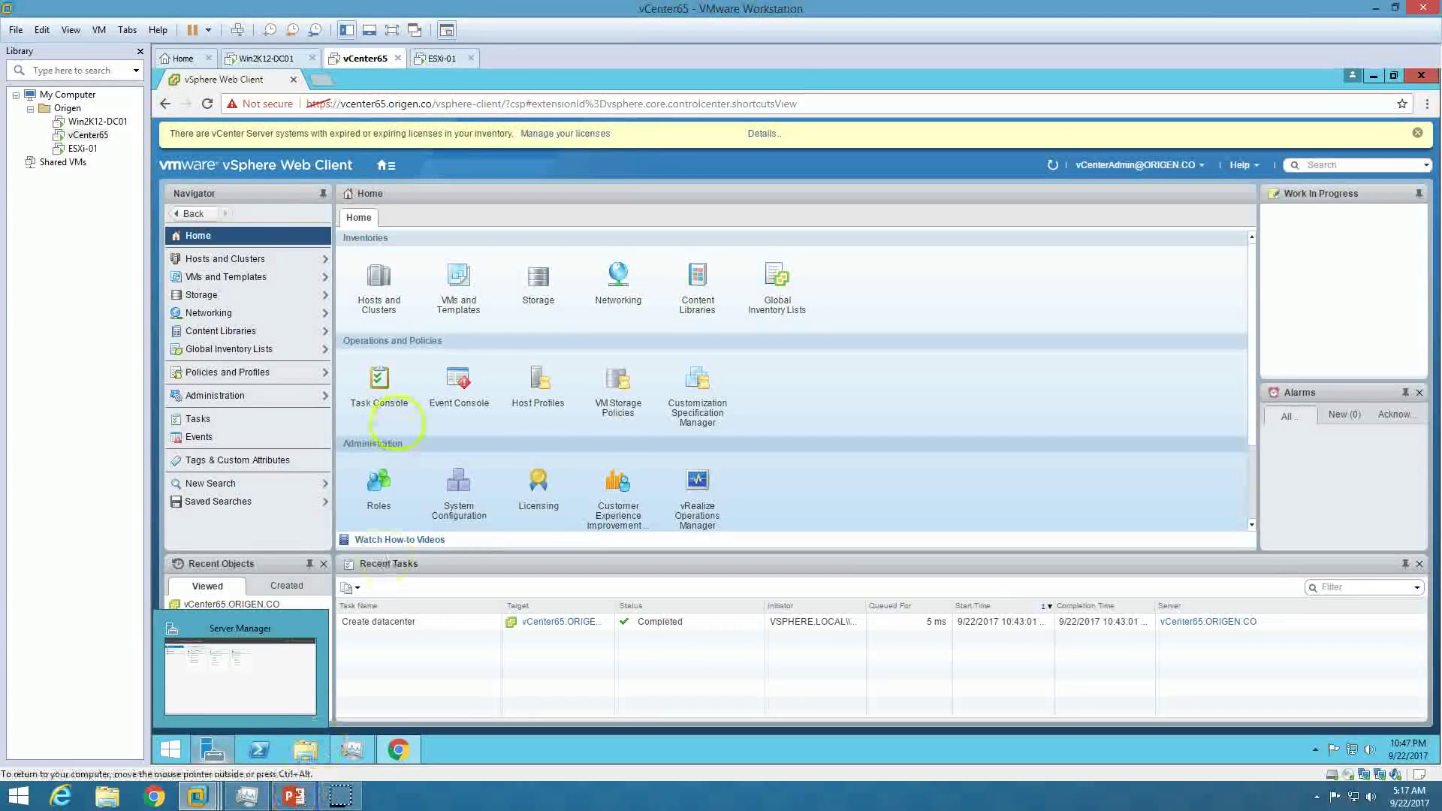
Open Hosts and Clusters and close the vCenter Getting Started page, confirming Yes.
click(372, 304)
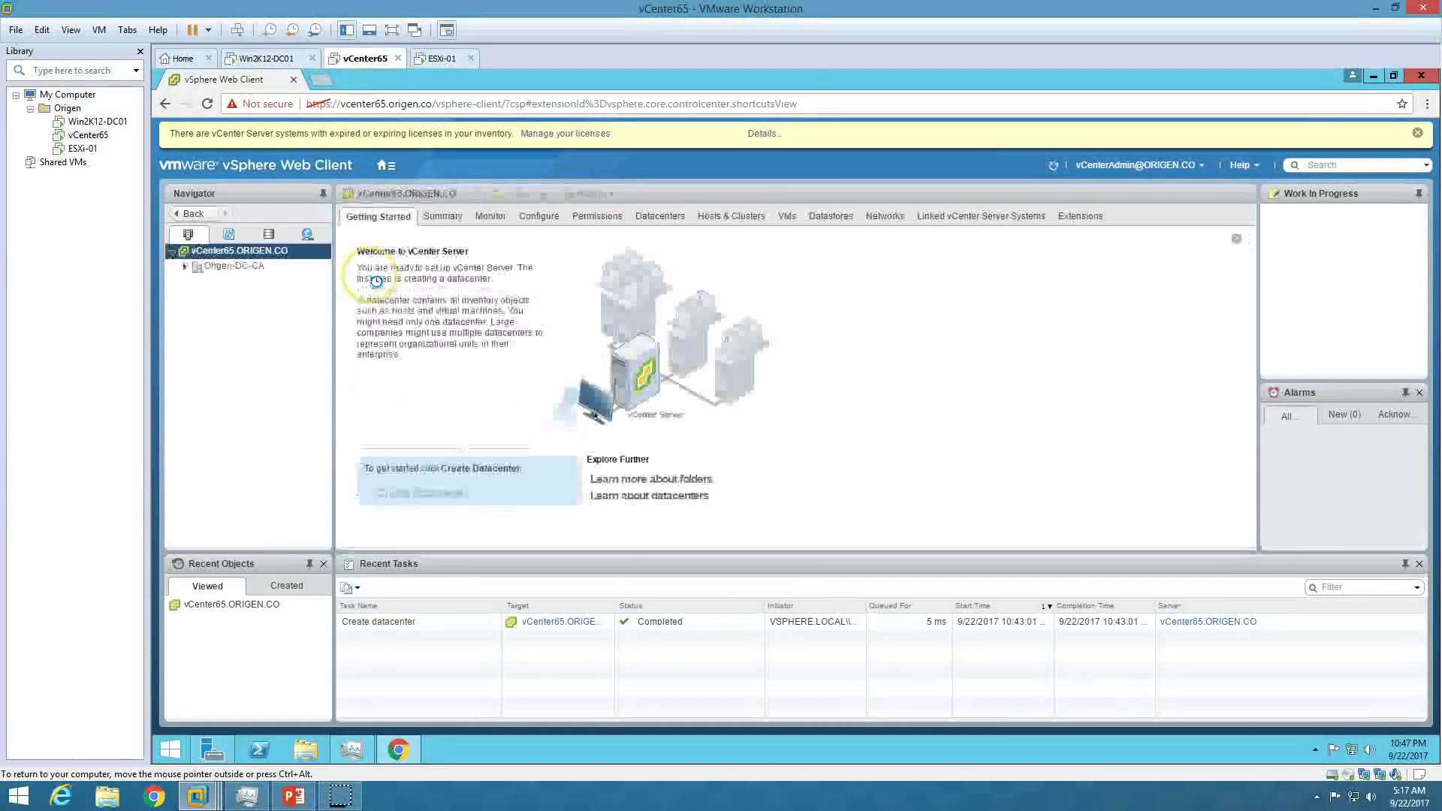
click(1236, 239)
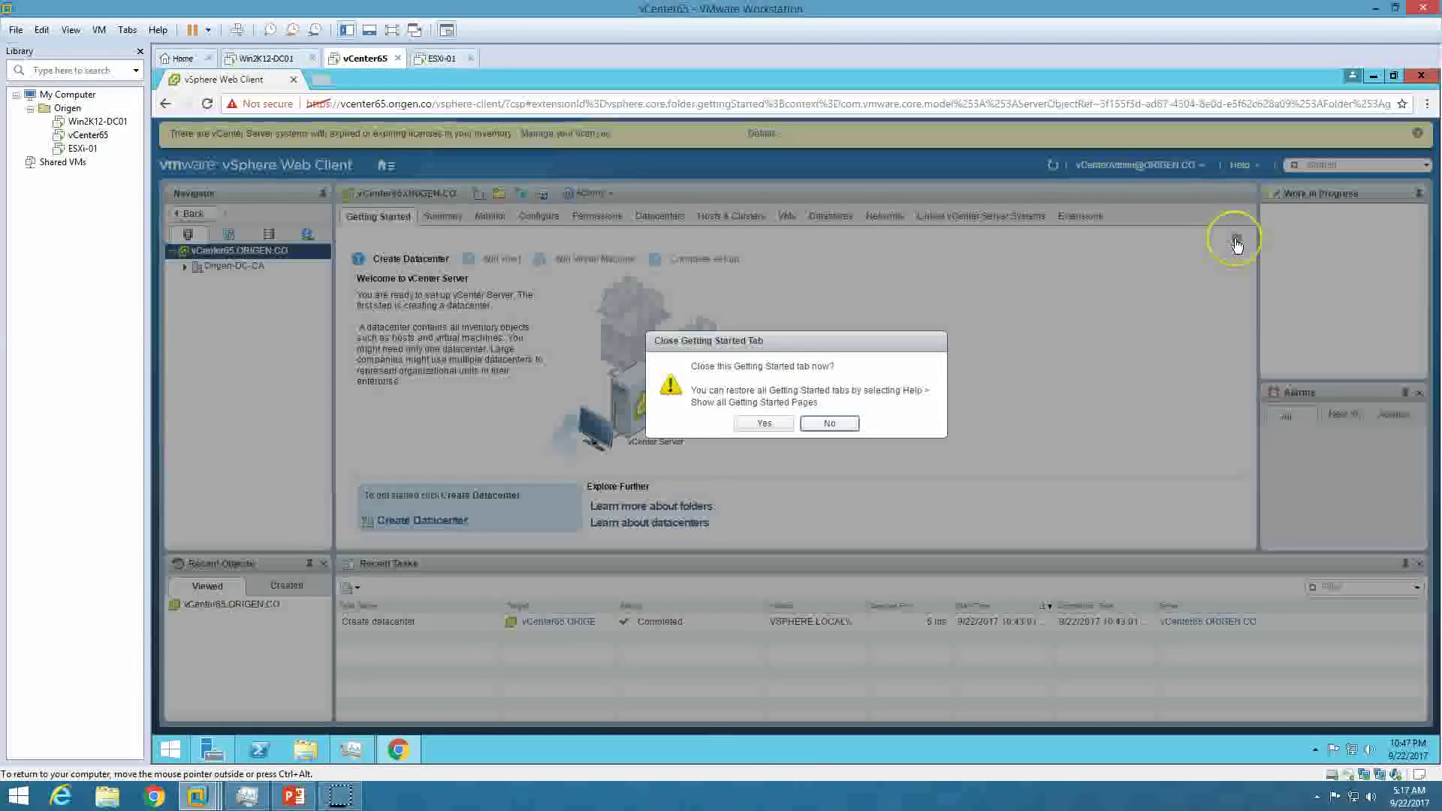
click(773, 426)
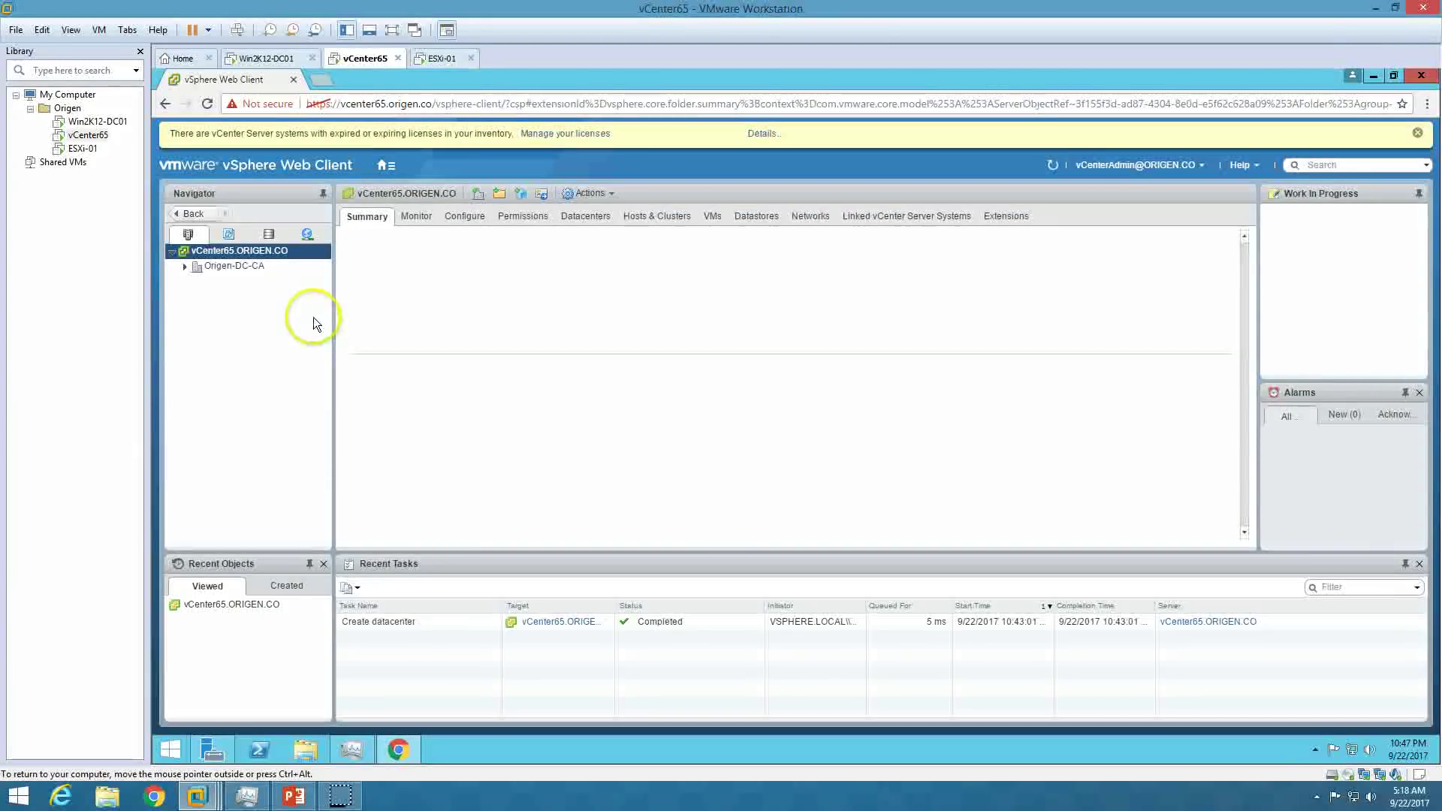
Select Origen-DC-CA and start adding a host, then switch between the ESXi-01 and vCenter65 VM tabs.
click(262, 266)
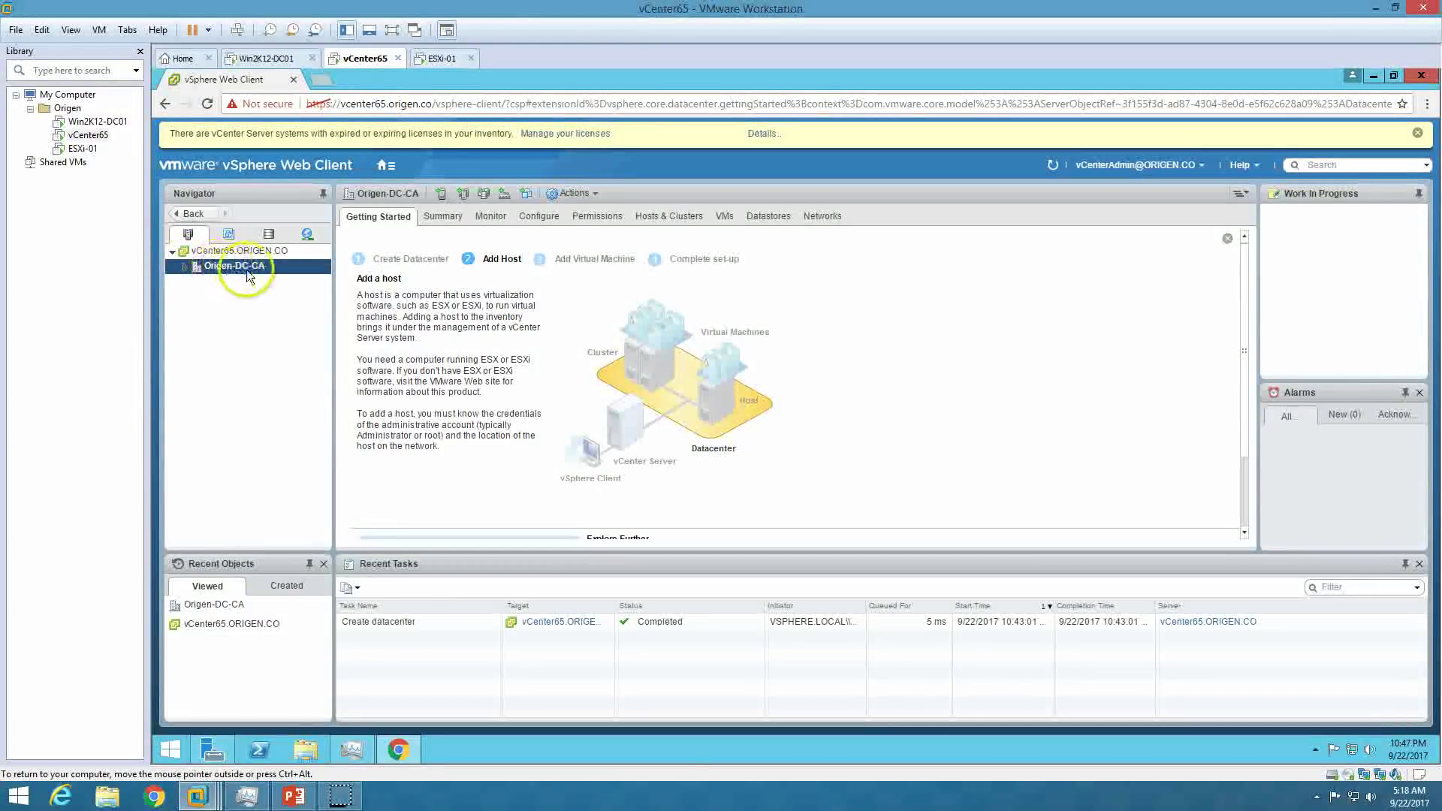
click(253, 267)
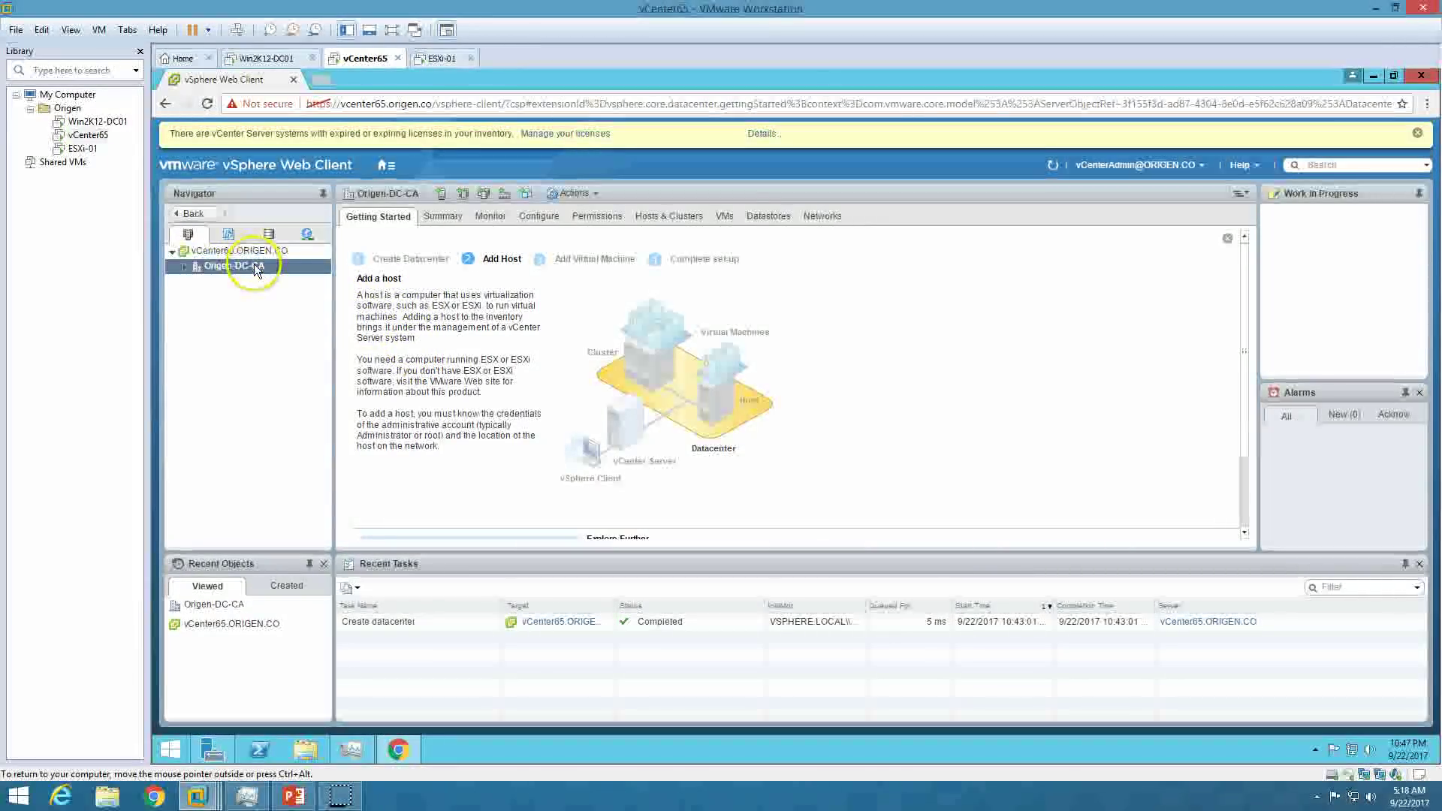
scroll(433, 401, down, 1)
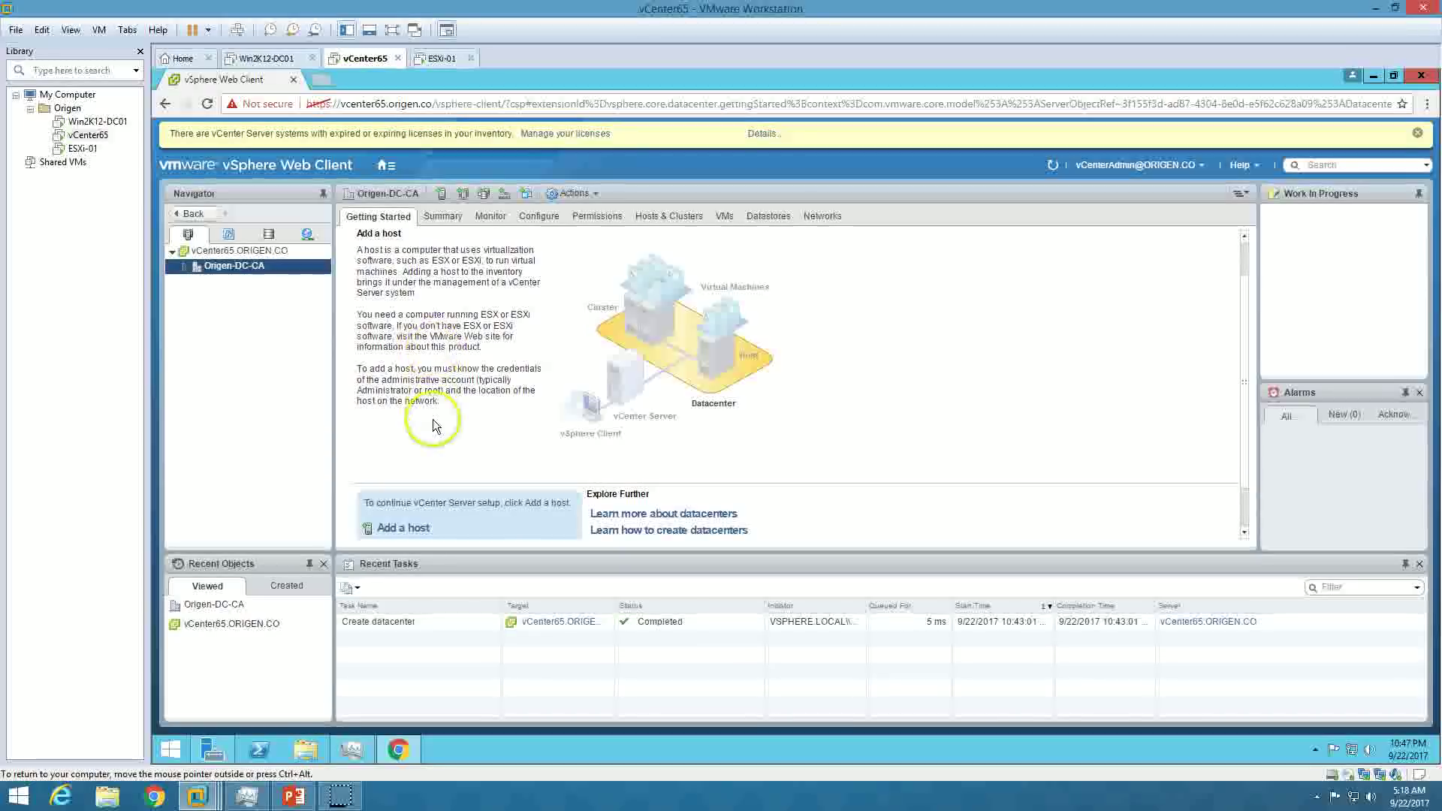
click(412, 531)
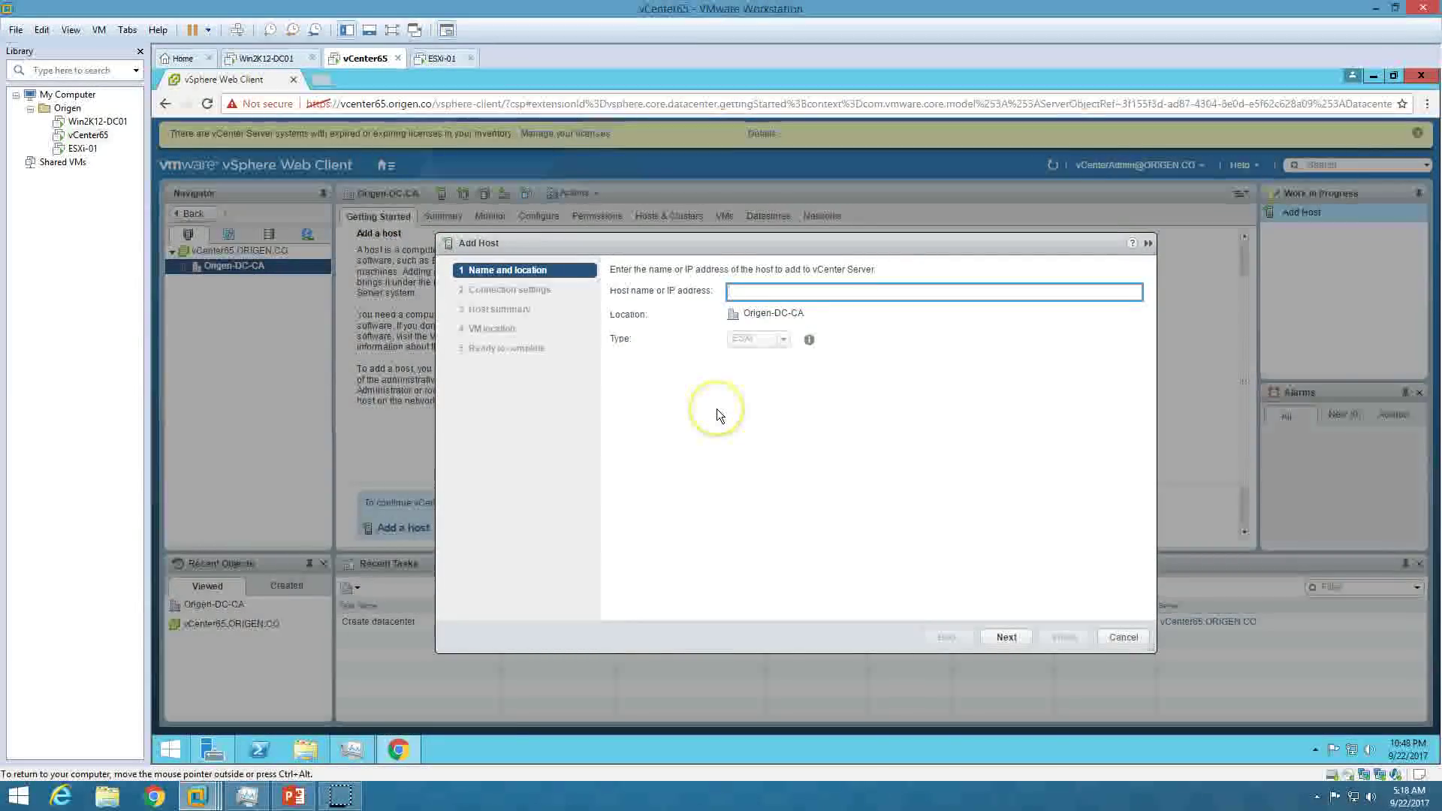
click(440, 58)
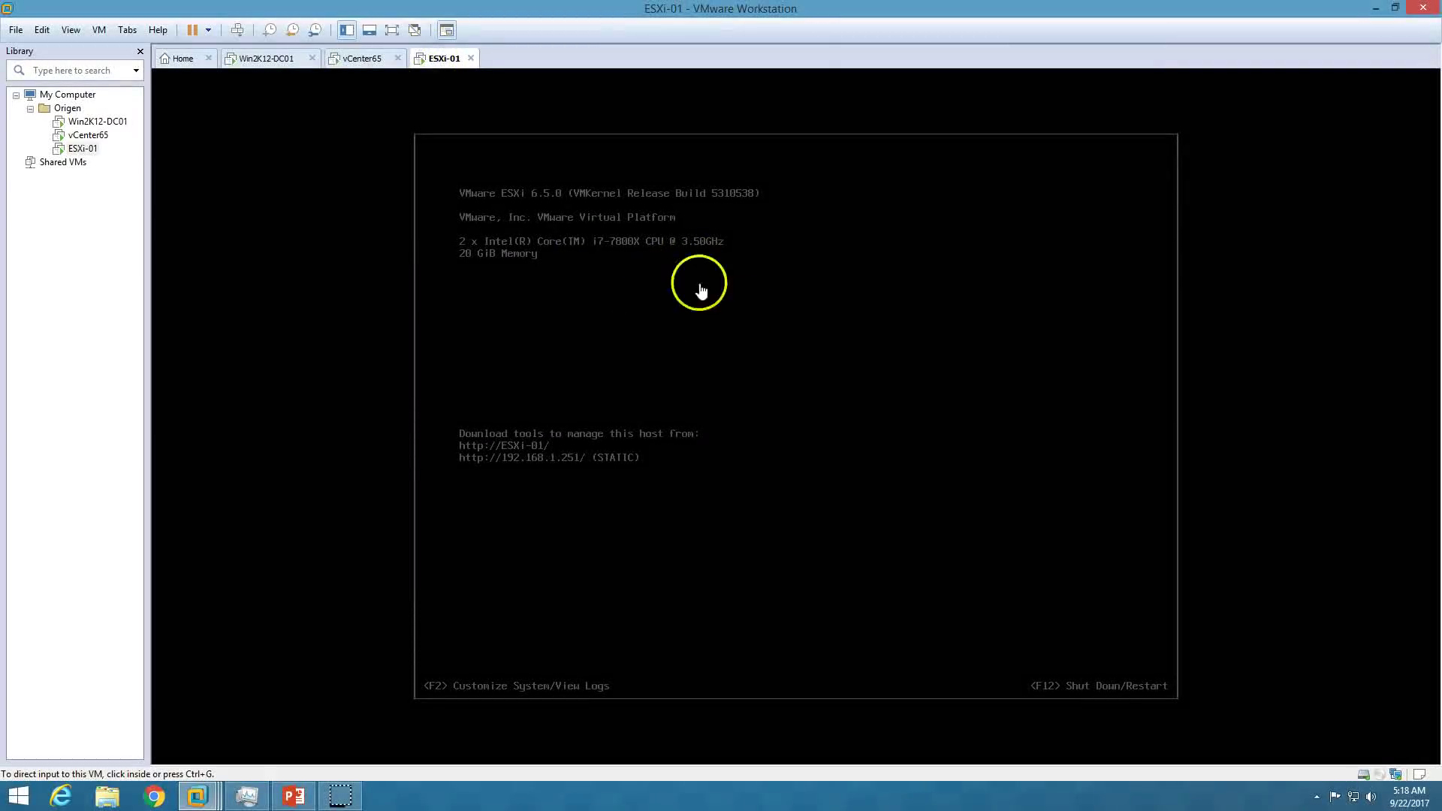
click(361, 58)
Ping esxi-01 from an administrator command prompt on Win2K12-DC01.
click(268, 58)
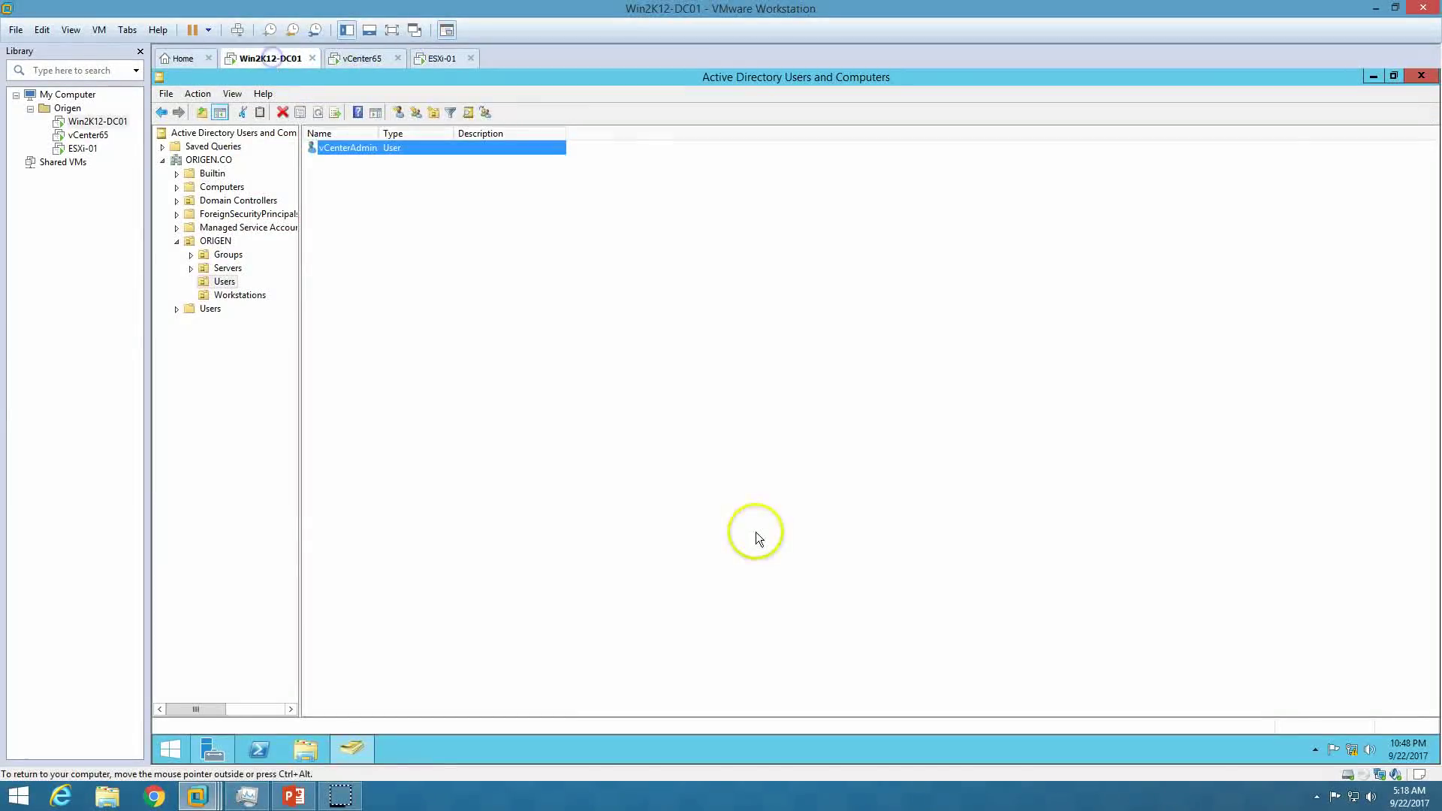
click(352, 749)
click(211, 752)
right_click(170, 749)
click(245, 604)
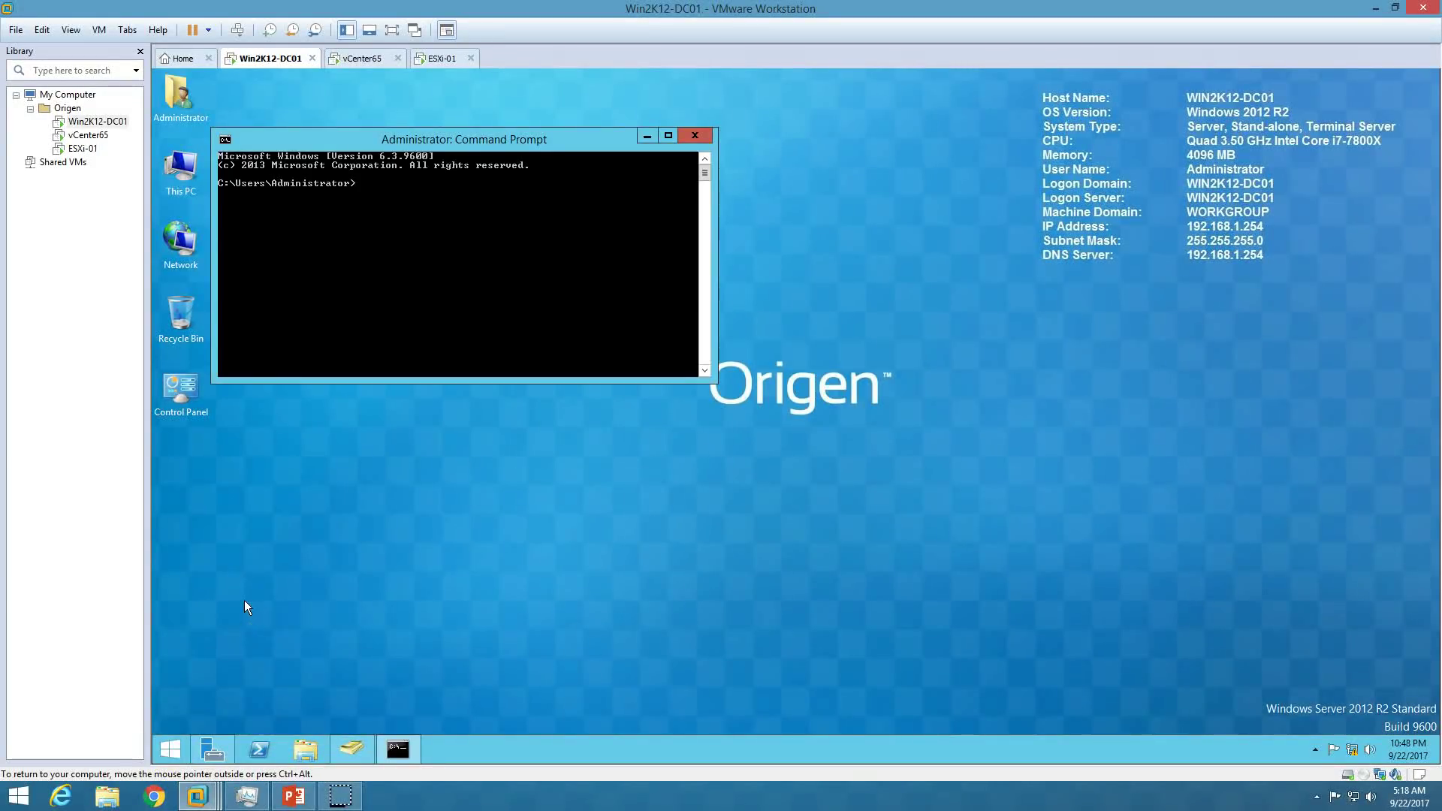
text(ping esxi-01)
key(Return)
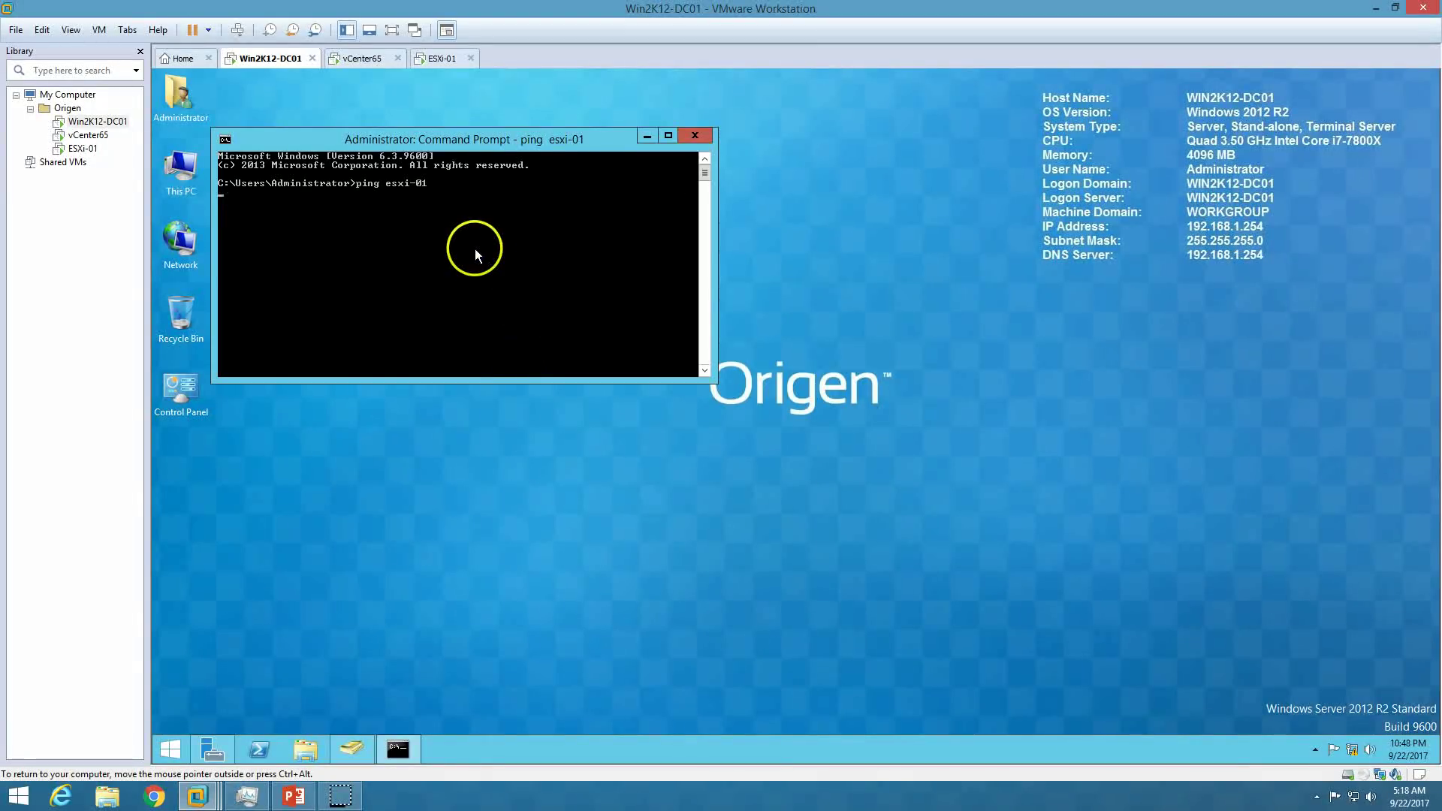
Open DNS Manager on the ORIGEN.CO forward lookup zone and start a new host record.
click(349, 749)
click(348, 750)
click(211, 749)
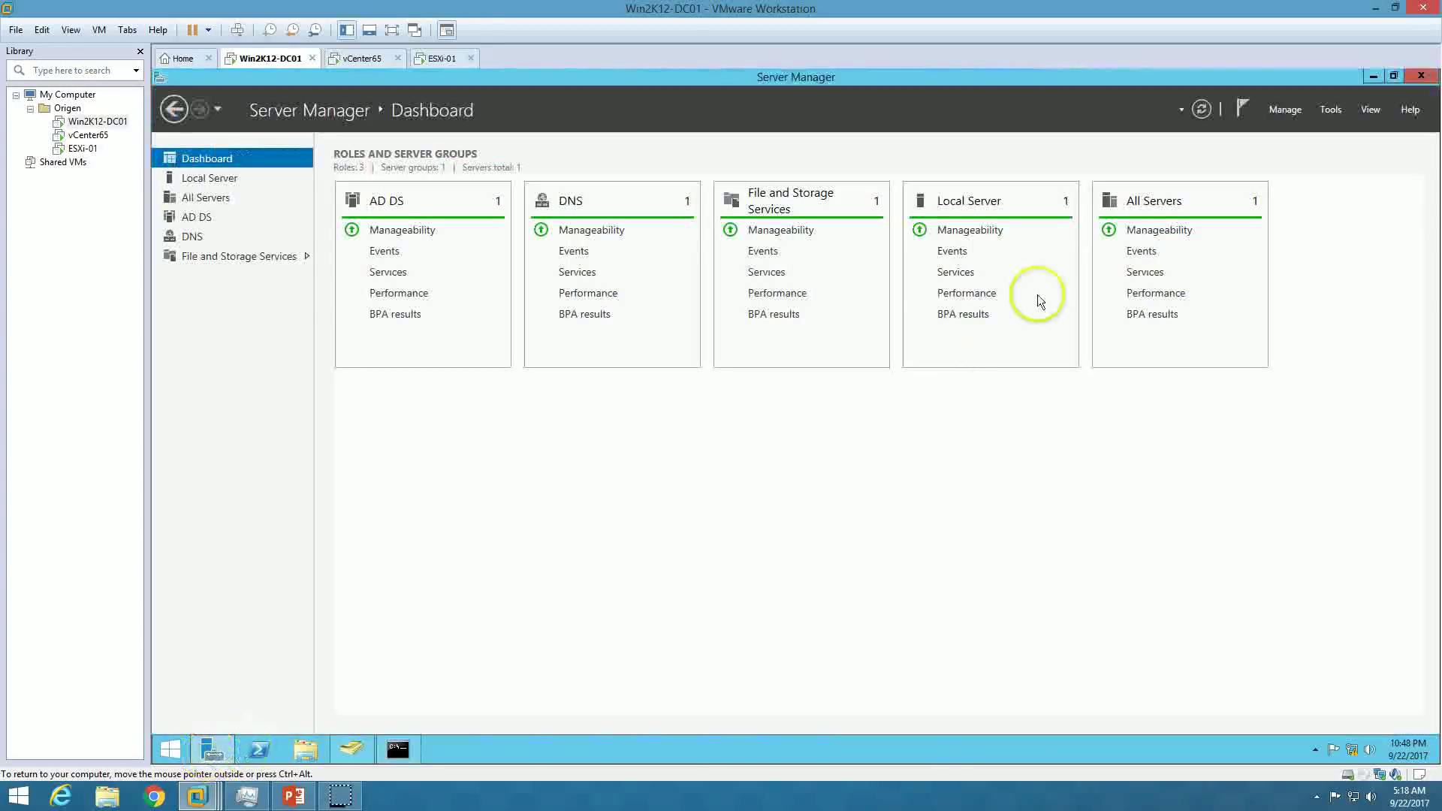
click(1330, 109)
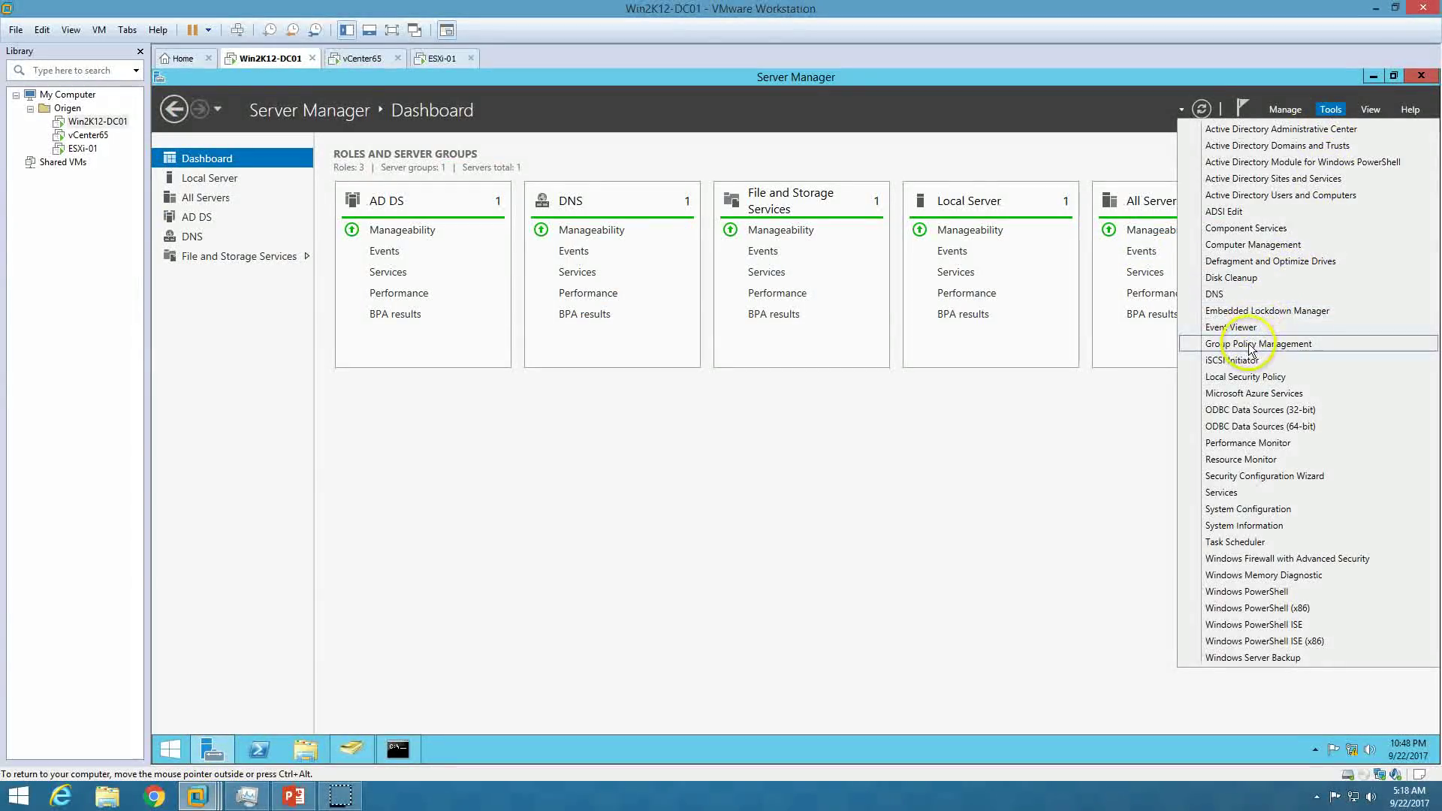
click(1251, 294)
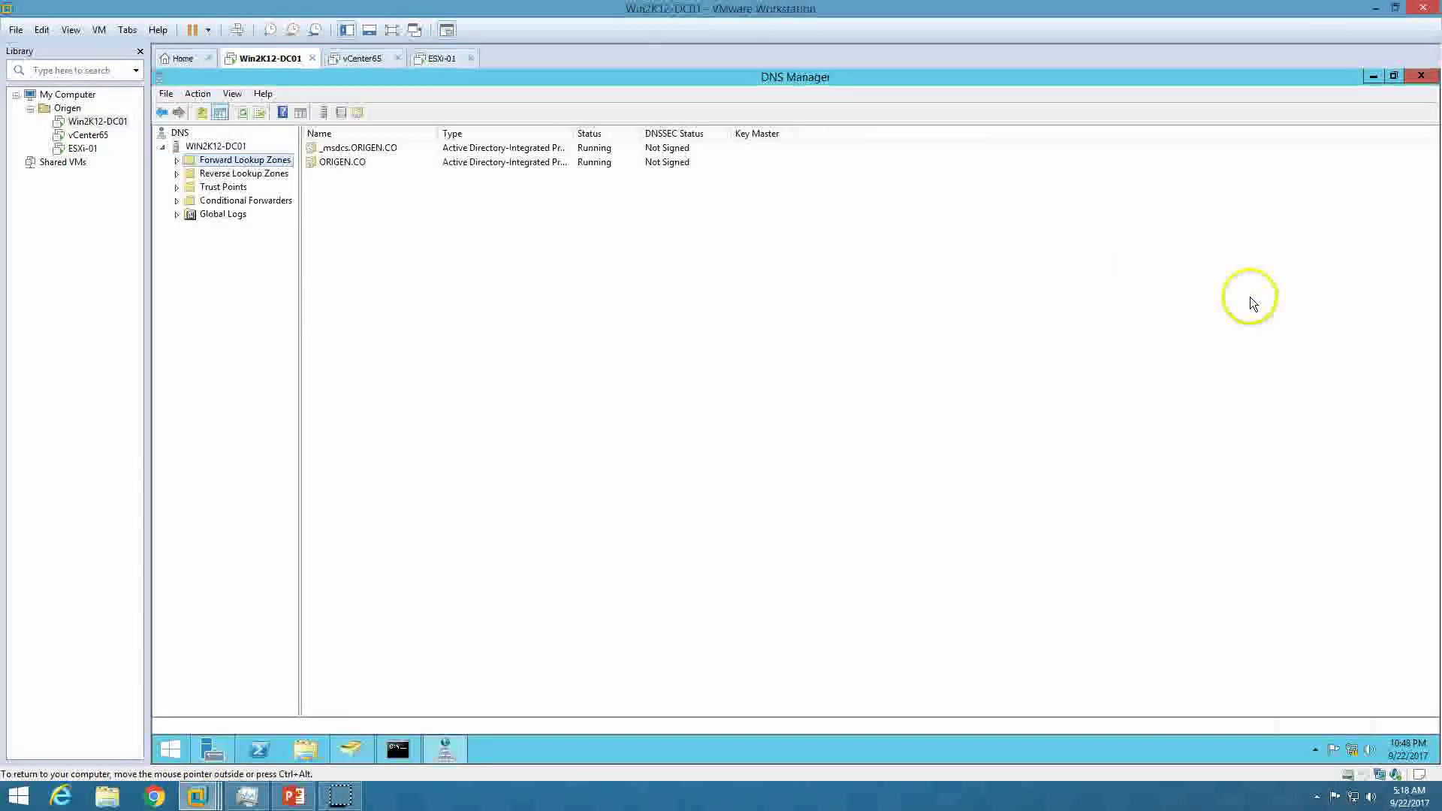
double_click(241, 162)
click(237, 187)
right_click(479, 383)
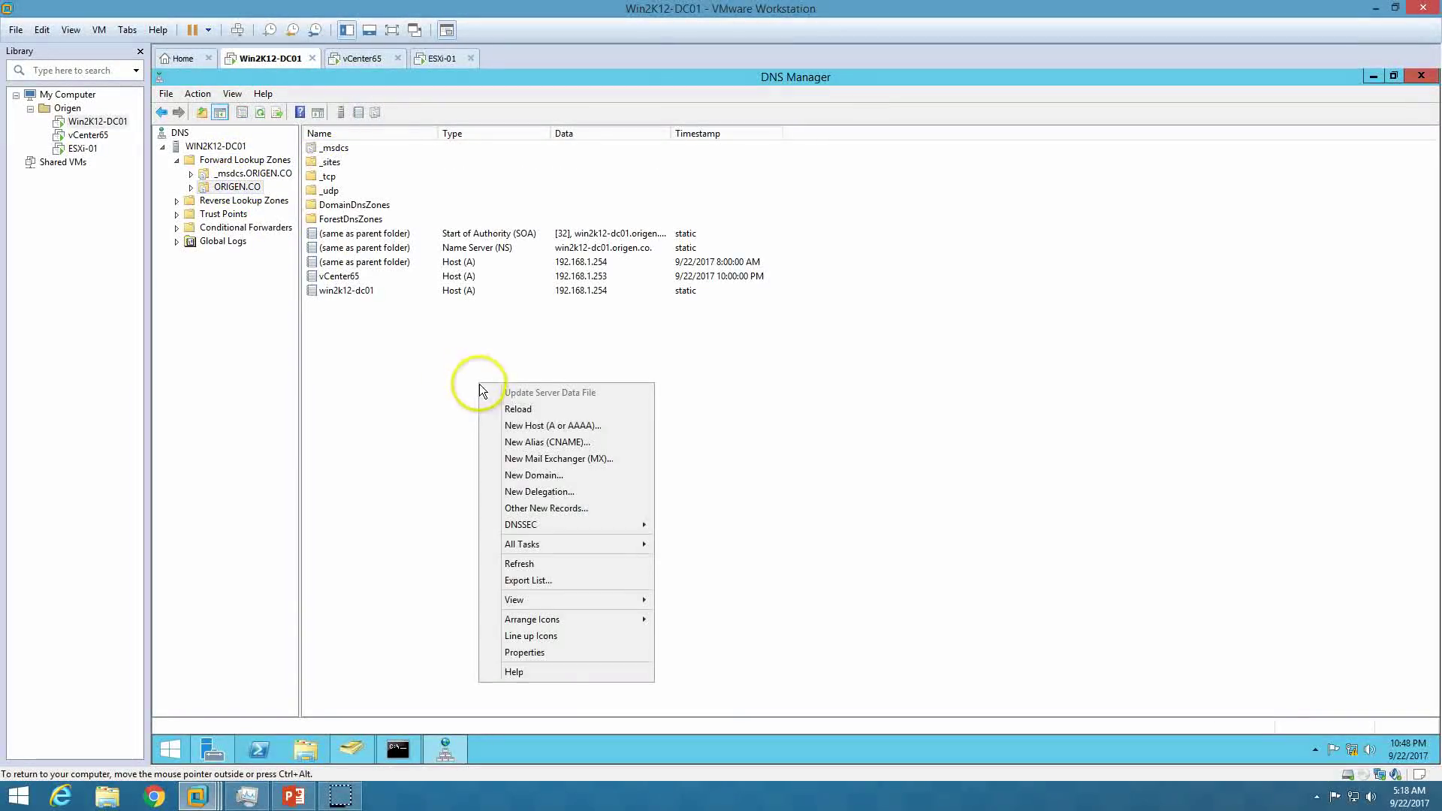
click(538, 425)
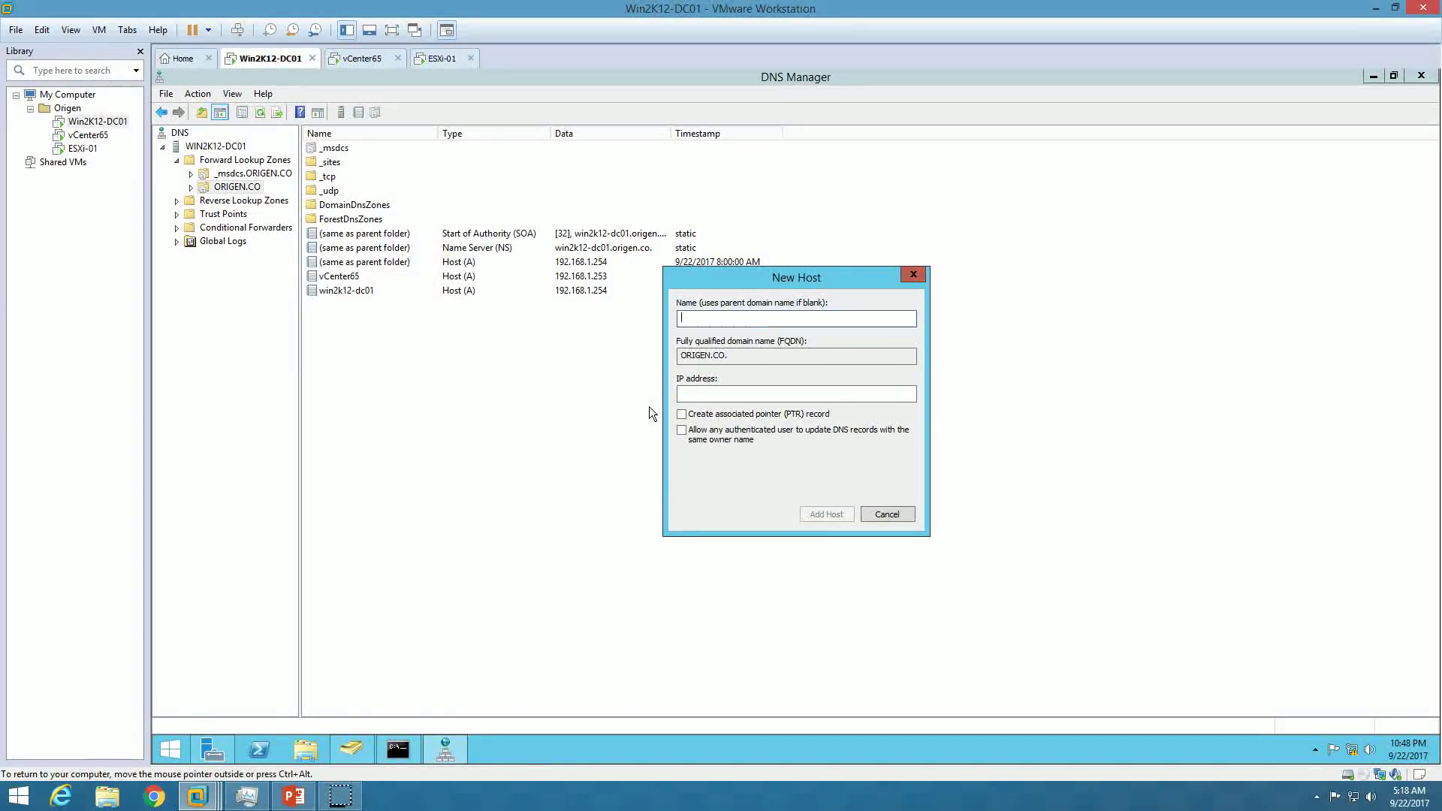
Add host record ESXi-01 at 192.168.1.251 with a matching PTR record.
text(ESXi-01)
key(Tab)
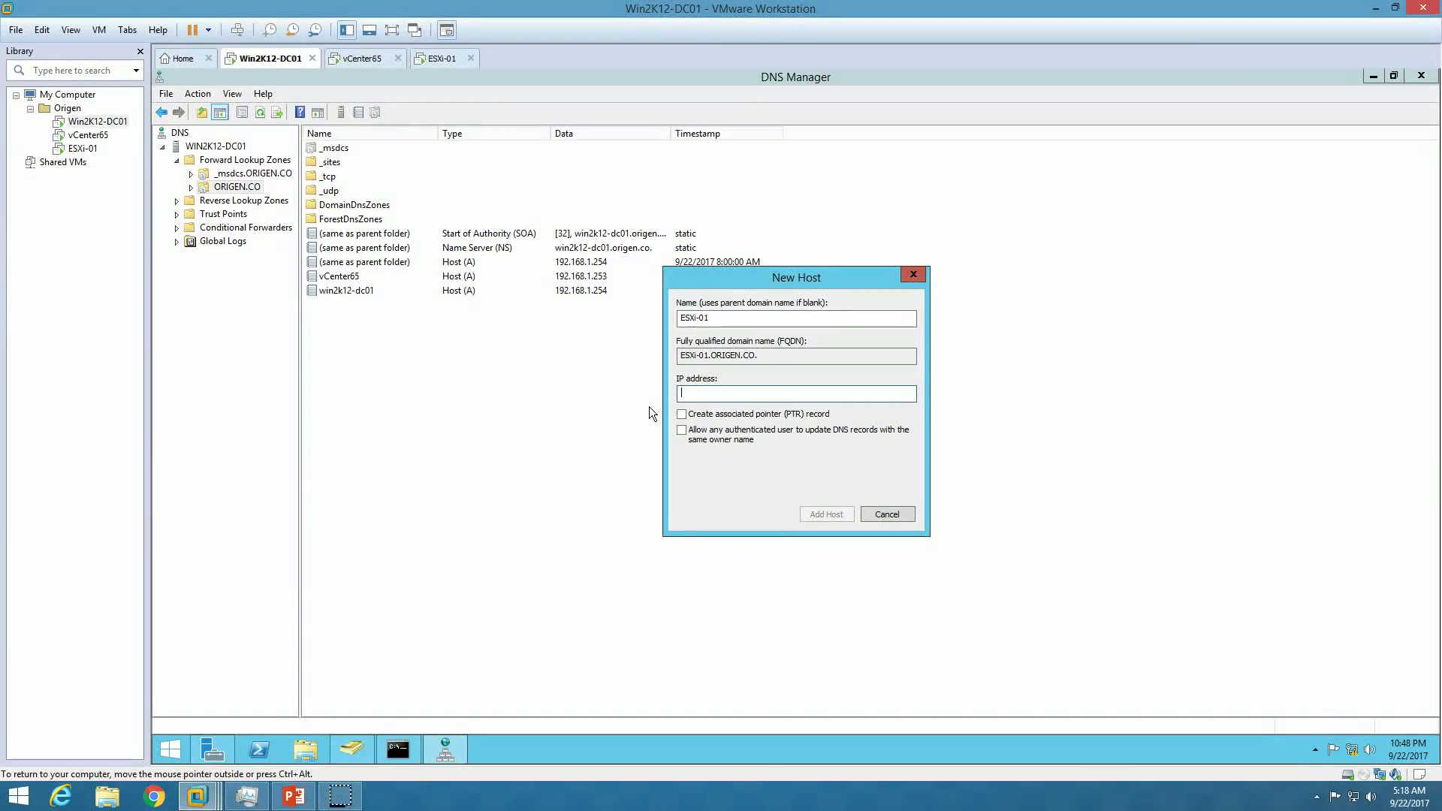
text(192.168.1.251)
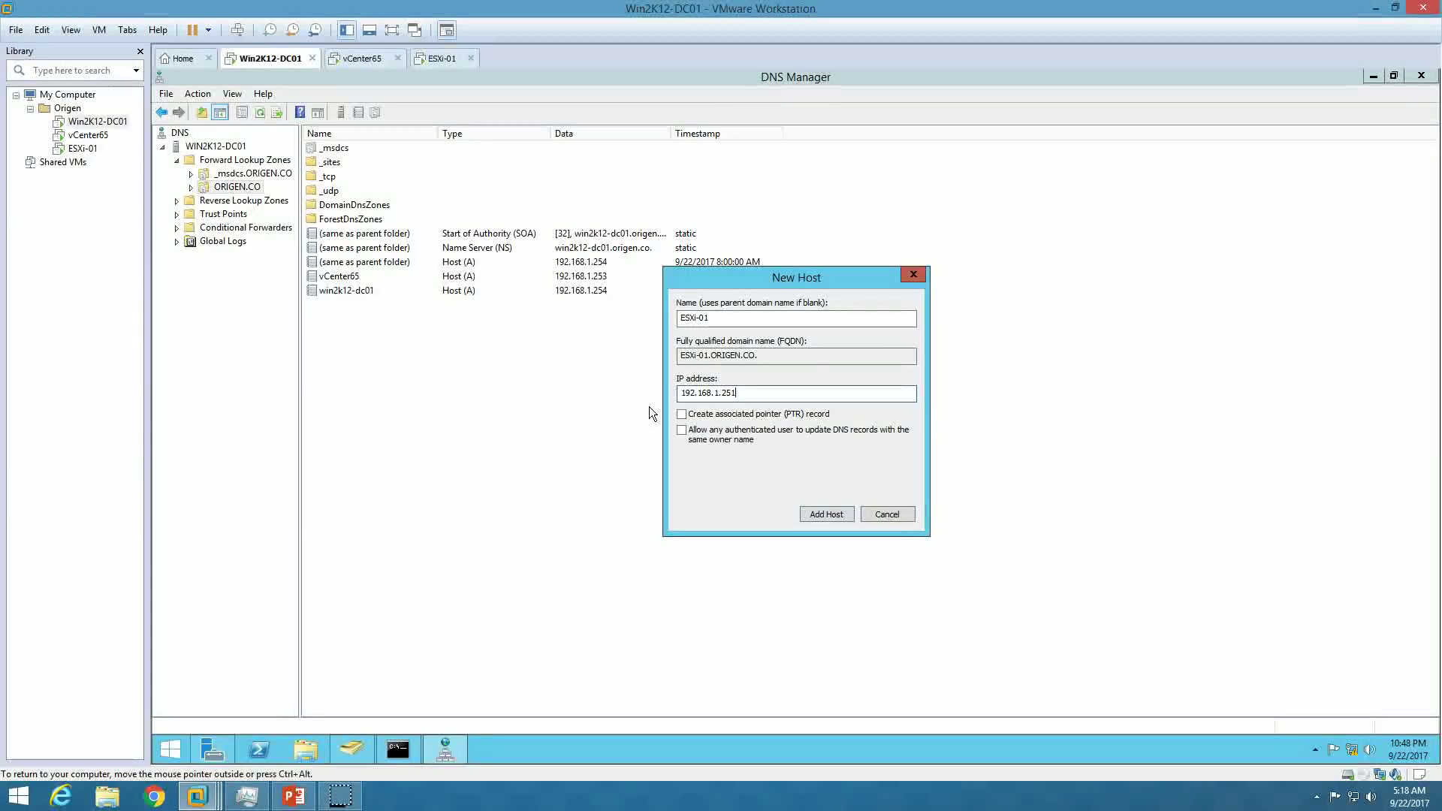
click(685, 414)
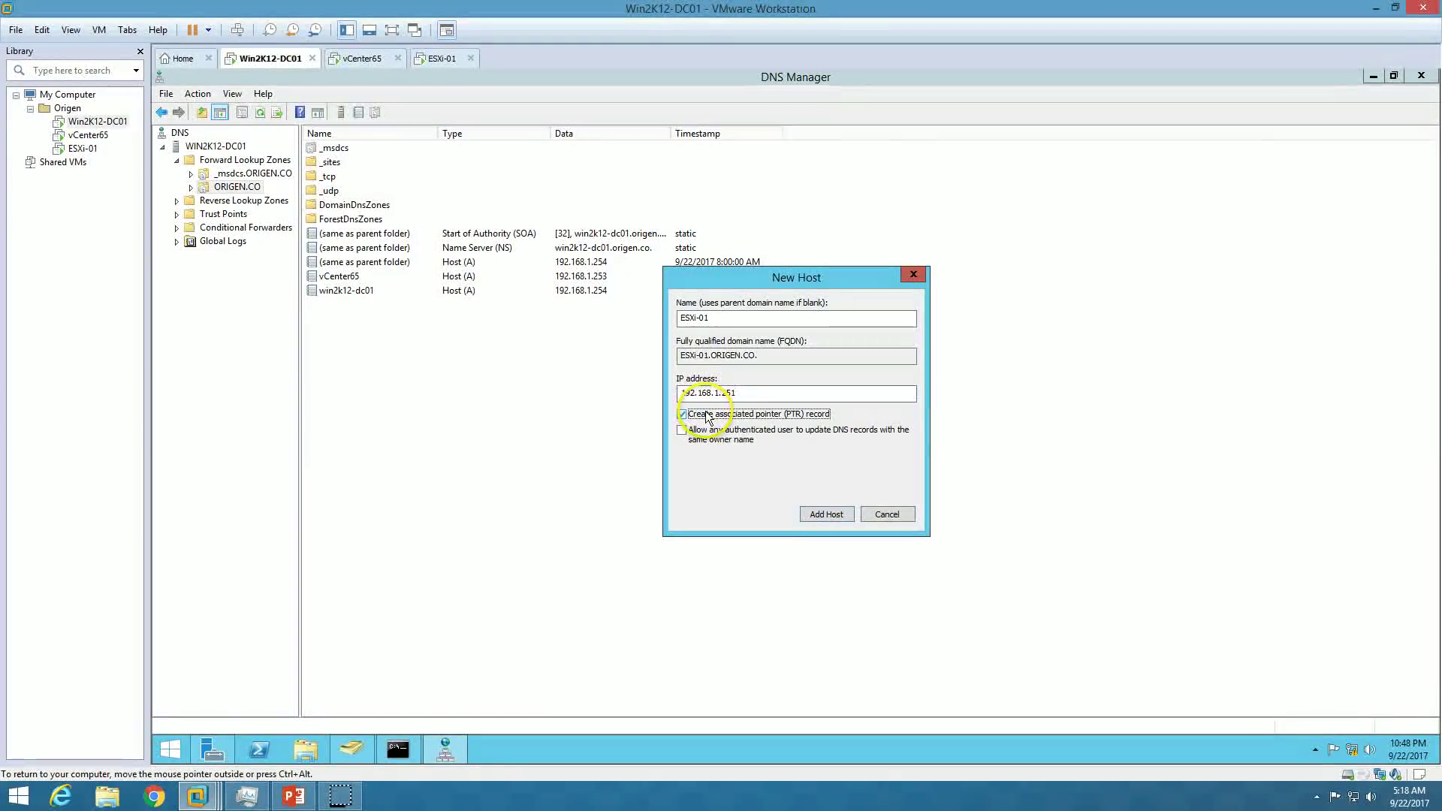
click(719, 436)
click(826, 515)
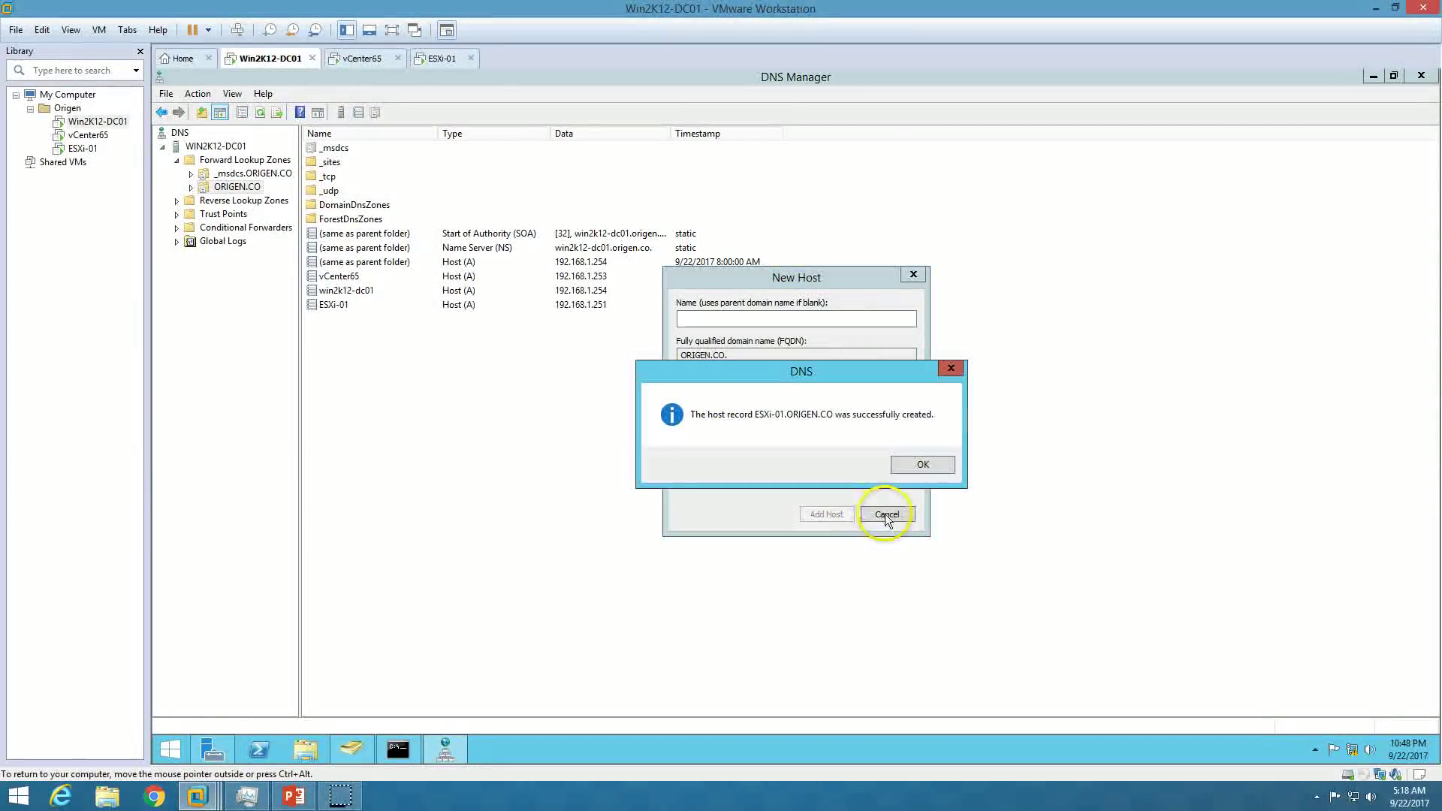
click(921, 459)
click(886, 514)
Verify with nslookup that esxi-01 resolves to its new address.
click(402, 749)
click(456, 393)
right_click(457, 394)
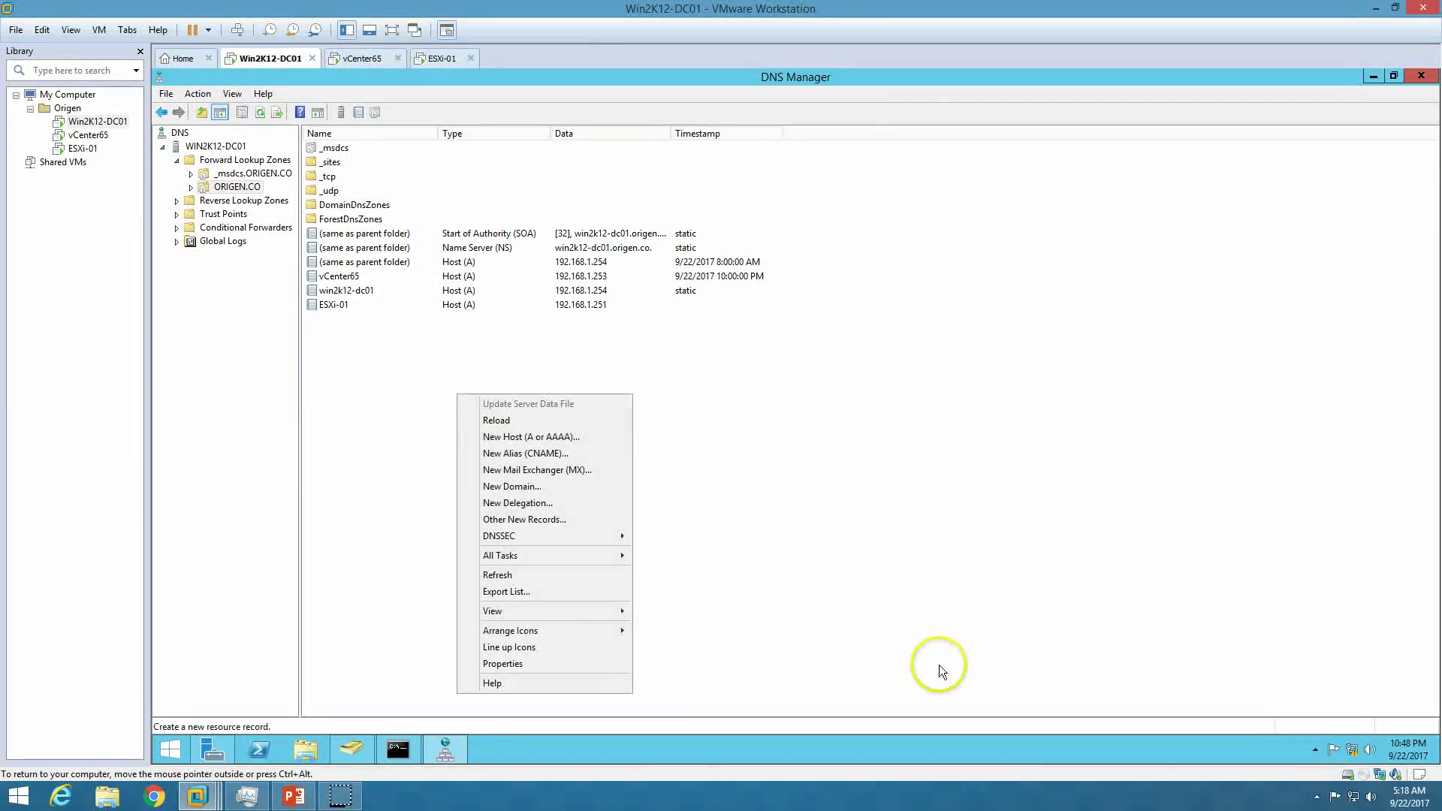
click(400, 748)
click(532, 390)
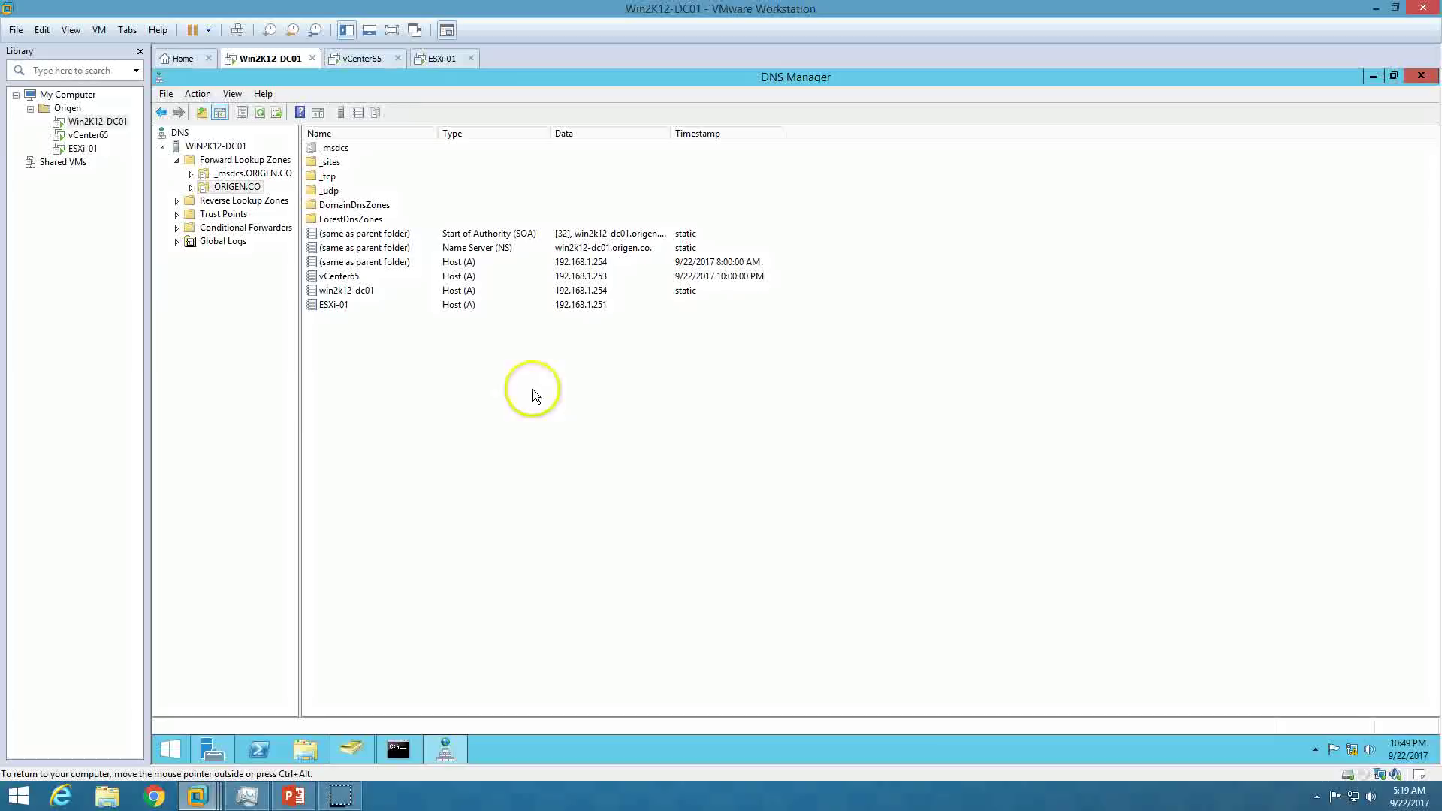
click(396, 747)
text(nslookup)
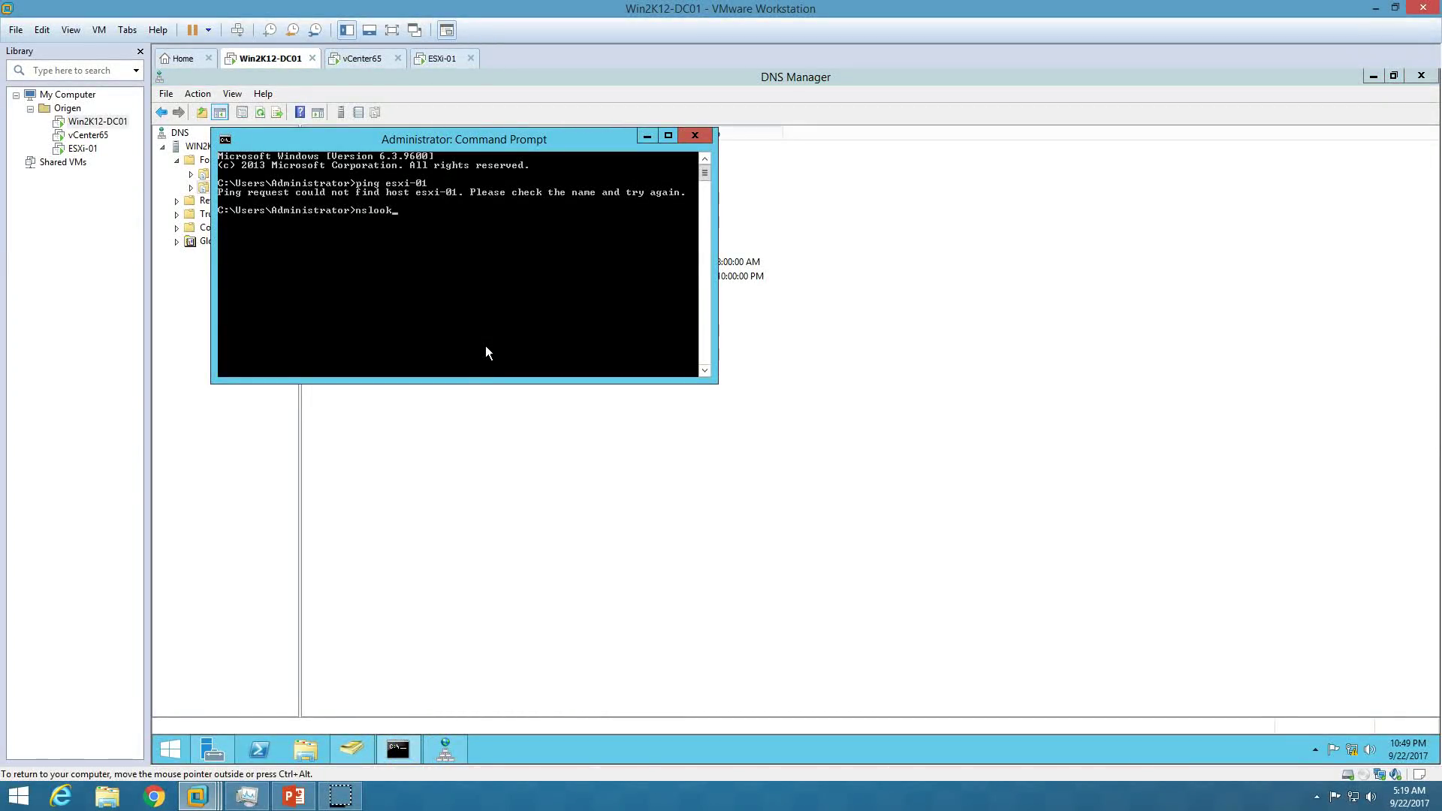
key(Return)
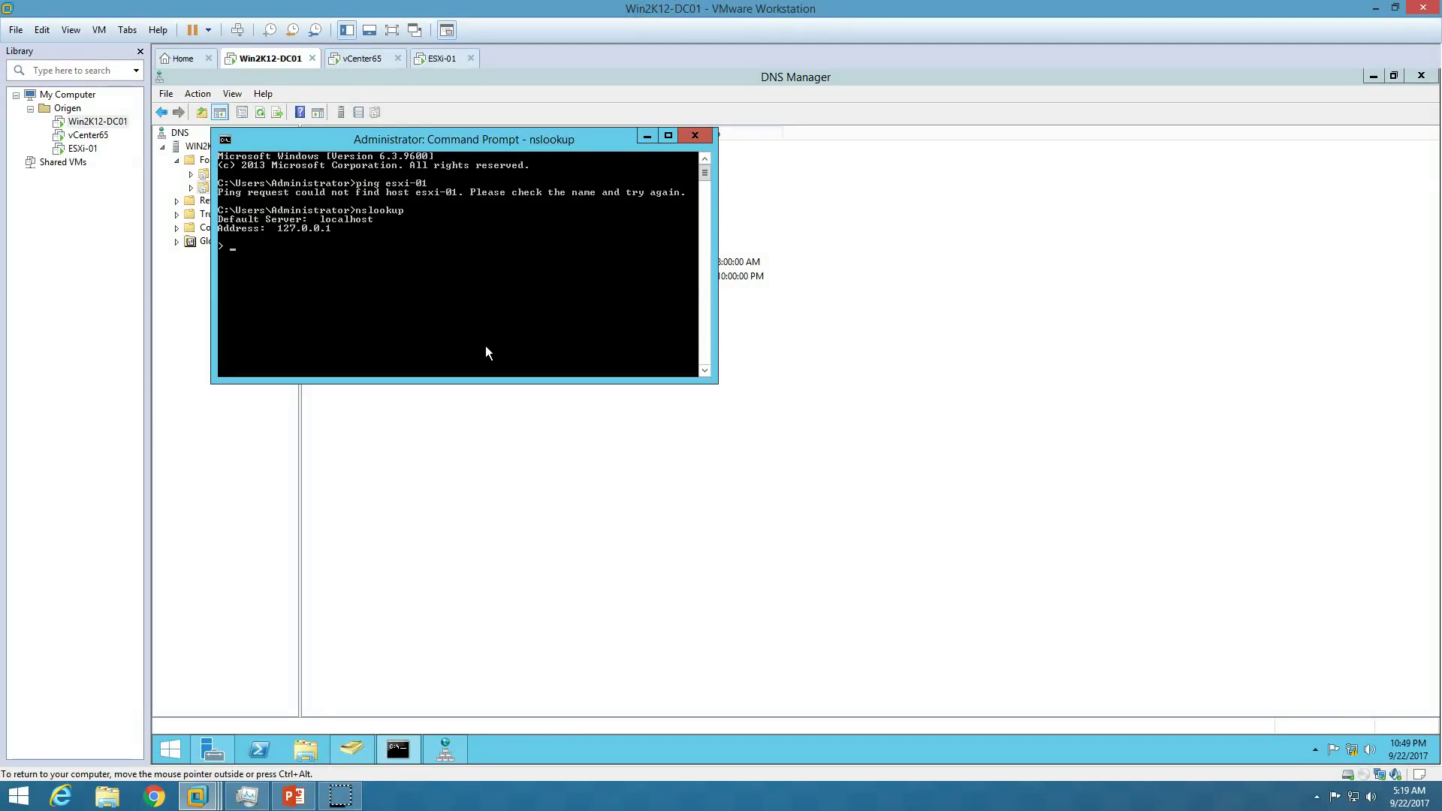
text(esxi-01)
key(Return)
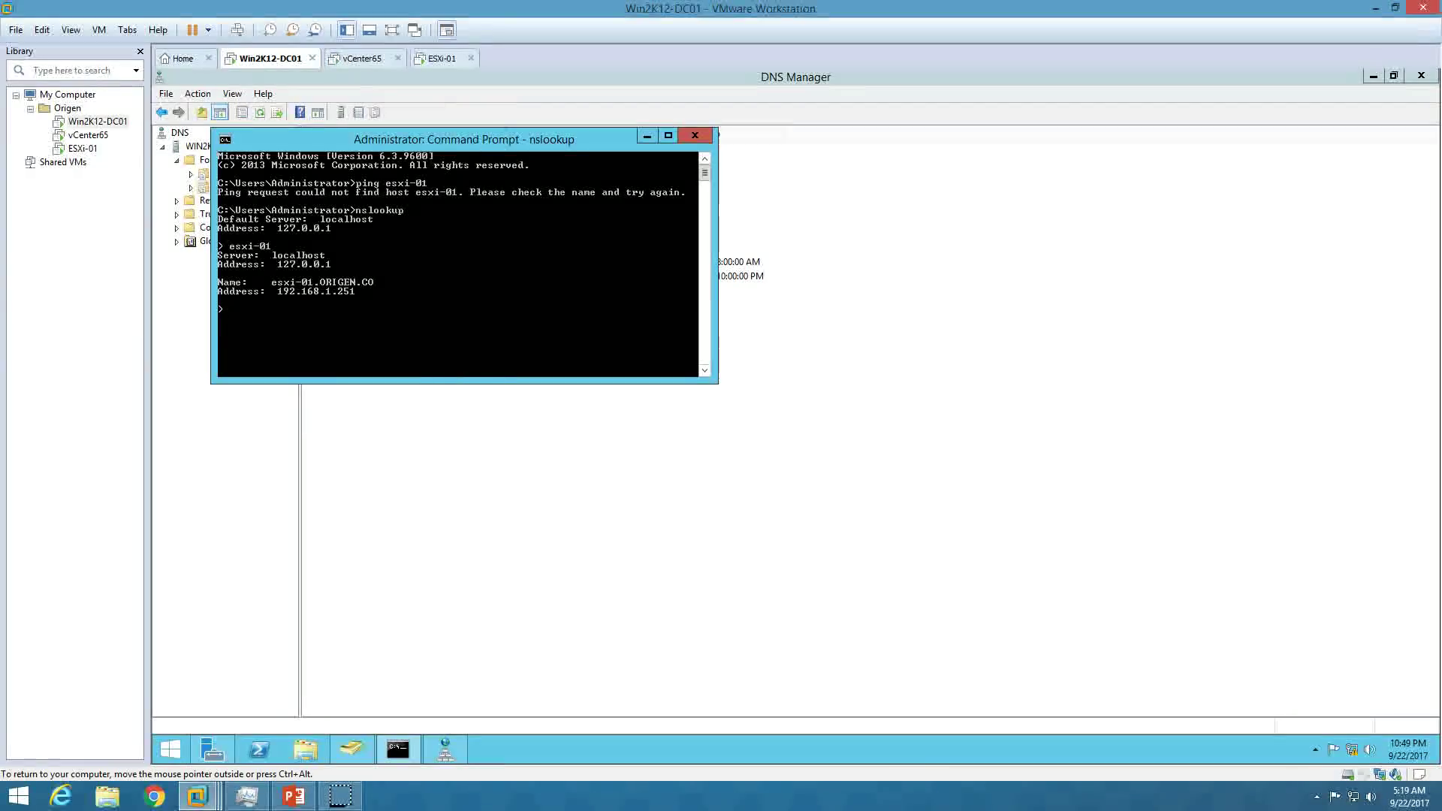
Switch back to the vCenter65 machine.
click(363, 59)
right_click(212, 750)
click(172, 755)
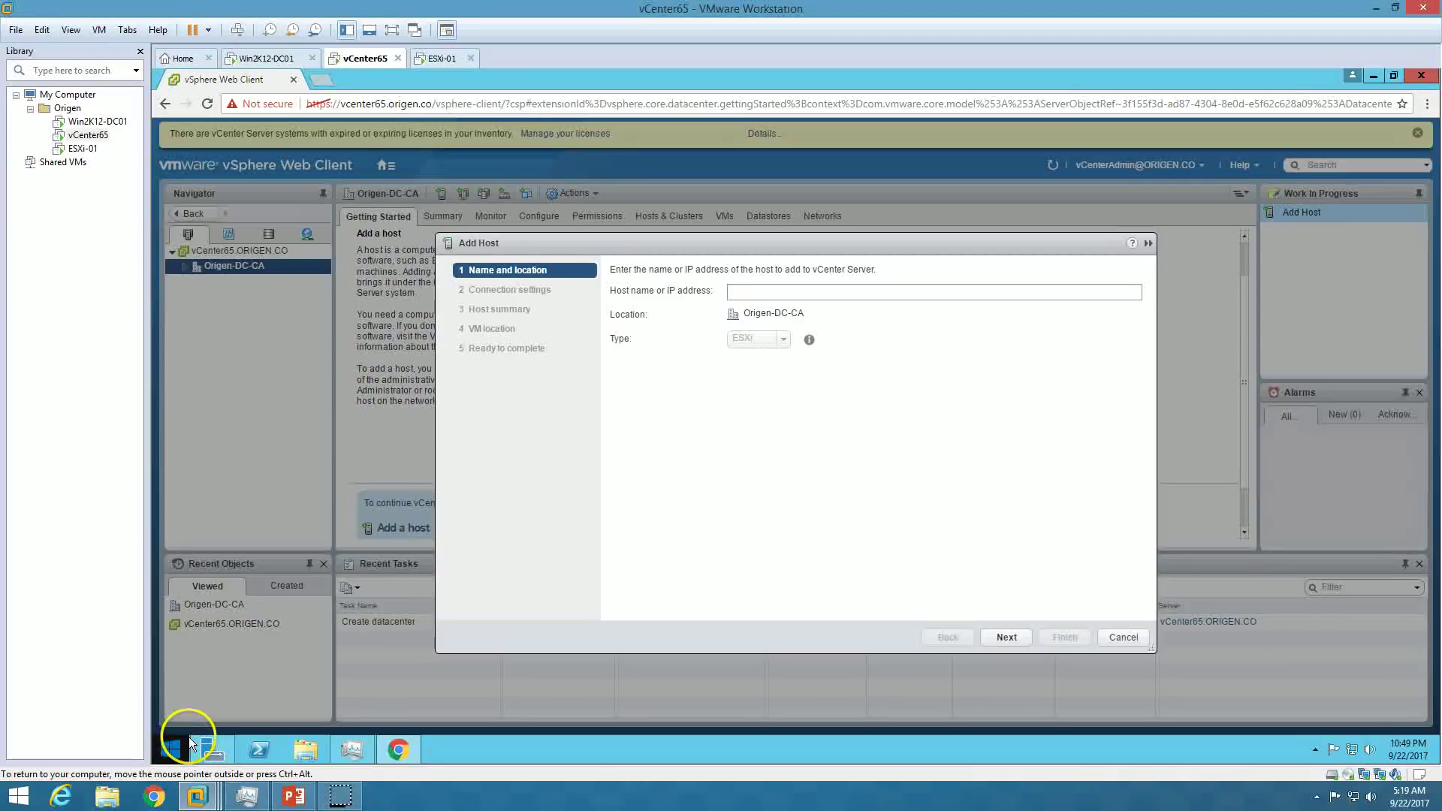
Ping esxi-01 from a command prompt on the vCenter65 machine.
right_click(187, 737)
click(239, 689)
text(cmd)
key(Return)
text(ping esxi-01)
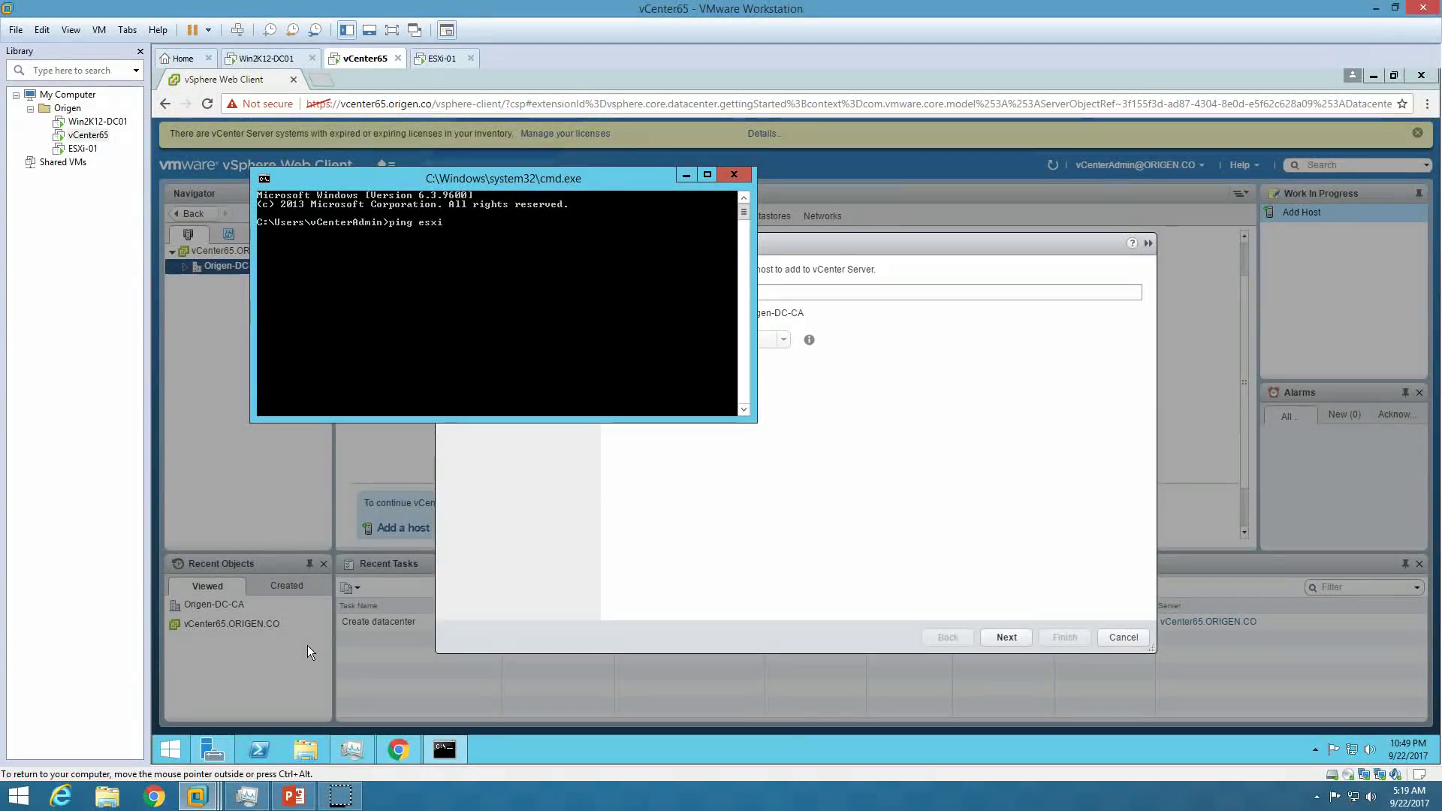
key(Return)
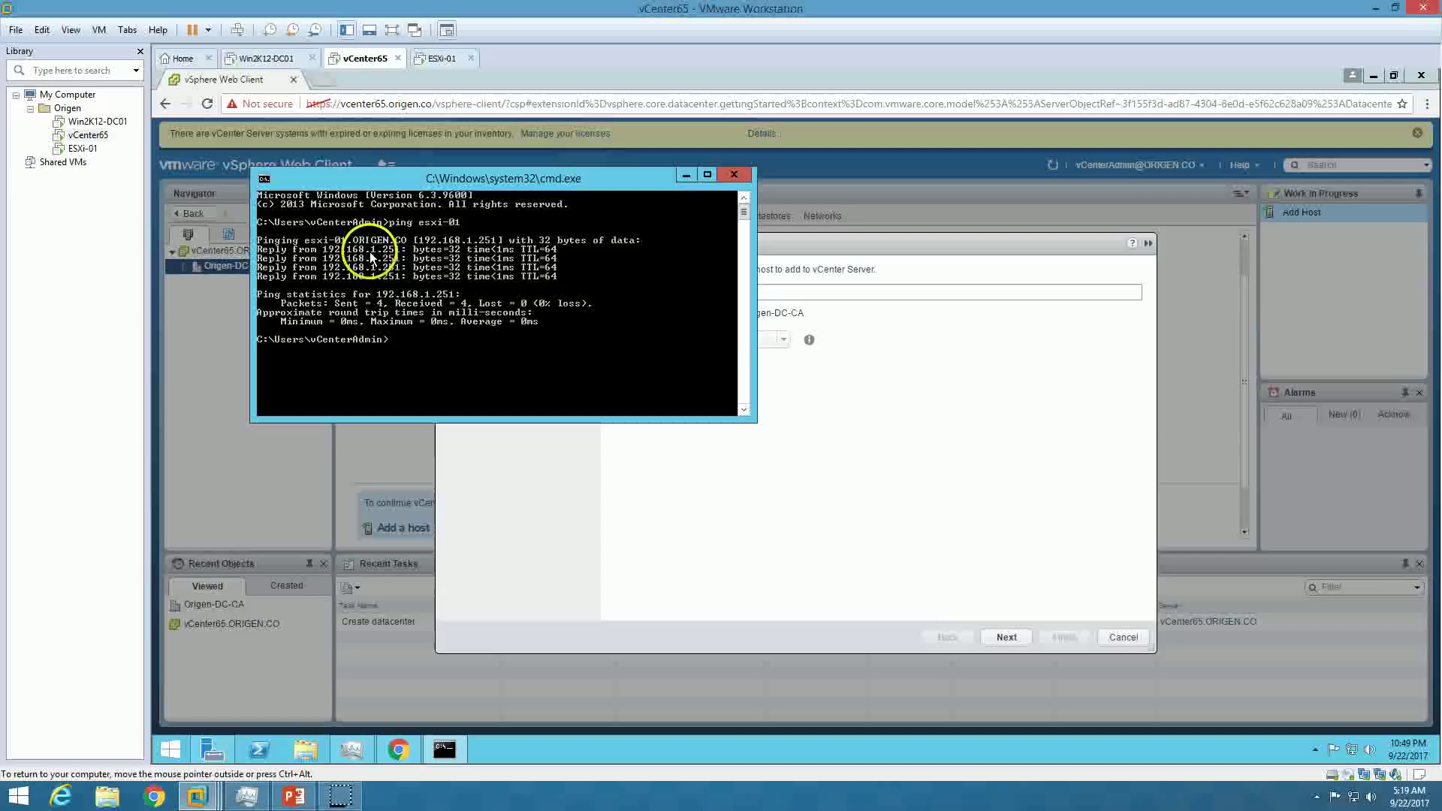
Enter the host's root user name and password, then trust its certificate.
click(794, 467)
click(767, 295)
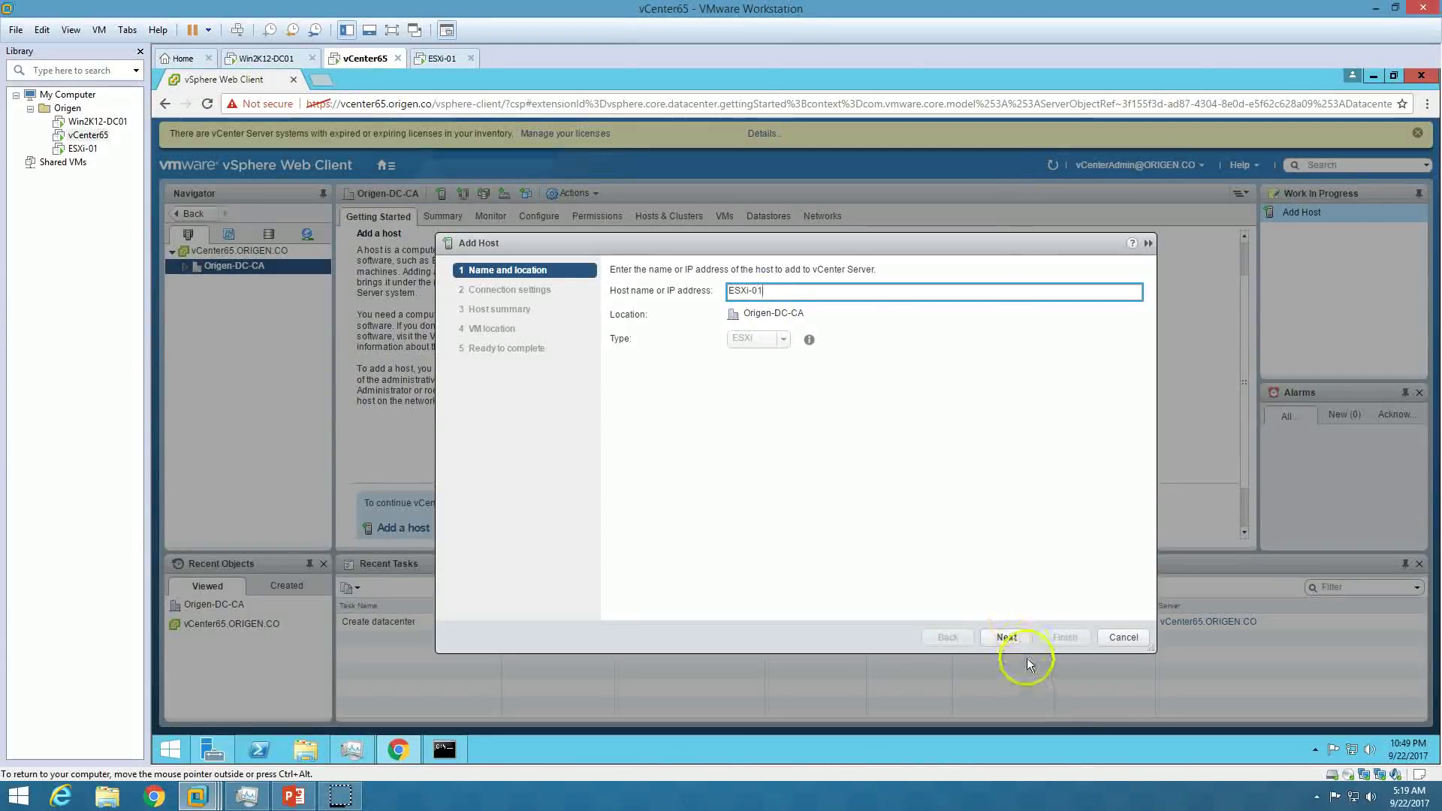
click(1007, 637)
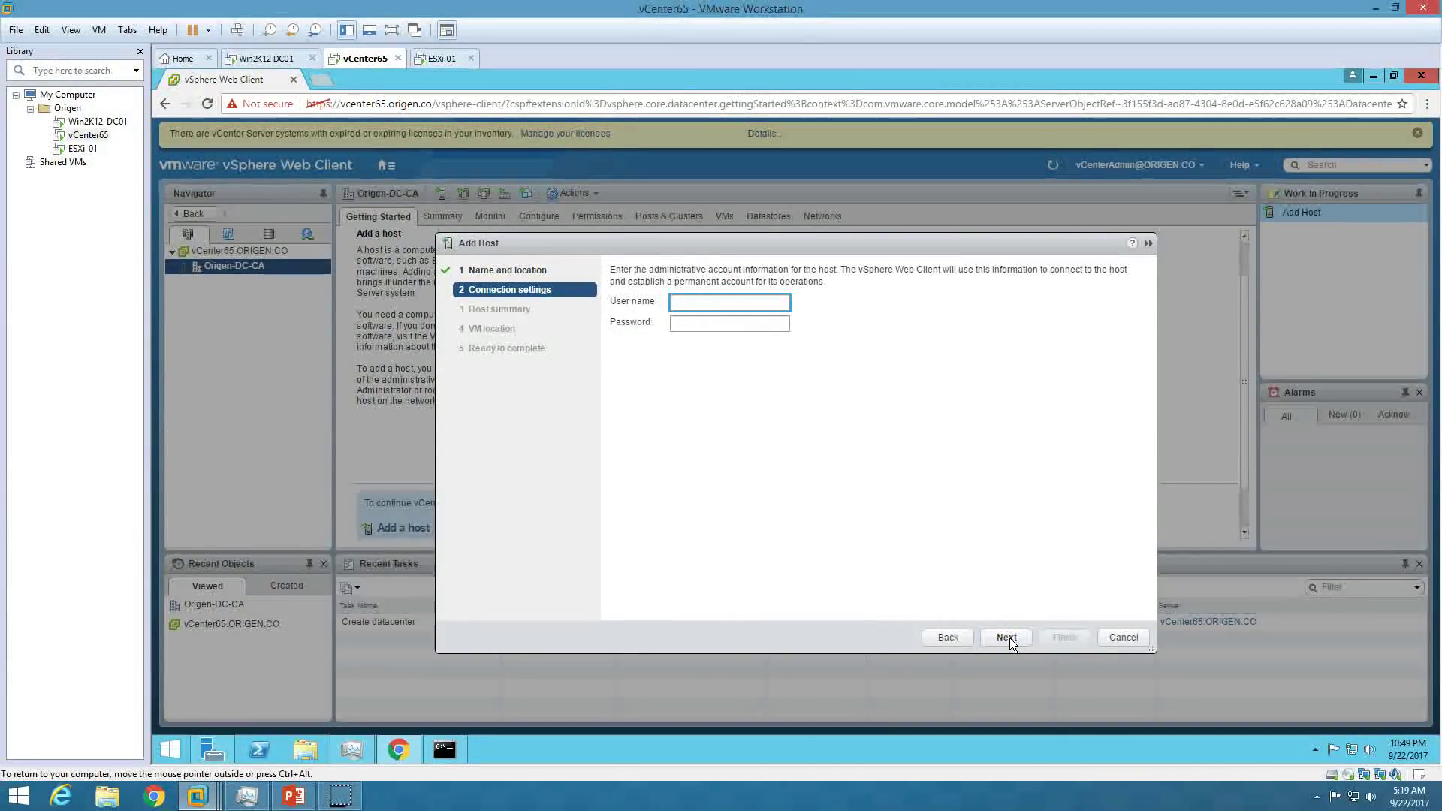
text(root)
key(Tab)
text(VMware1!)
click(1091, 752)
click(1006, 638)
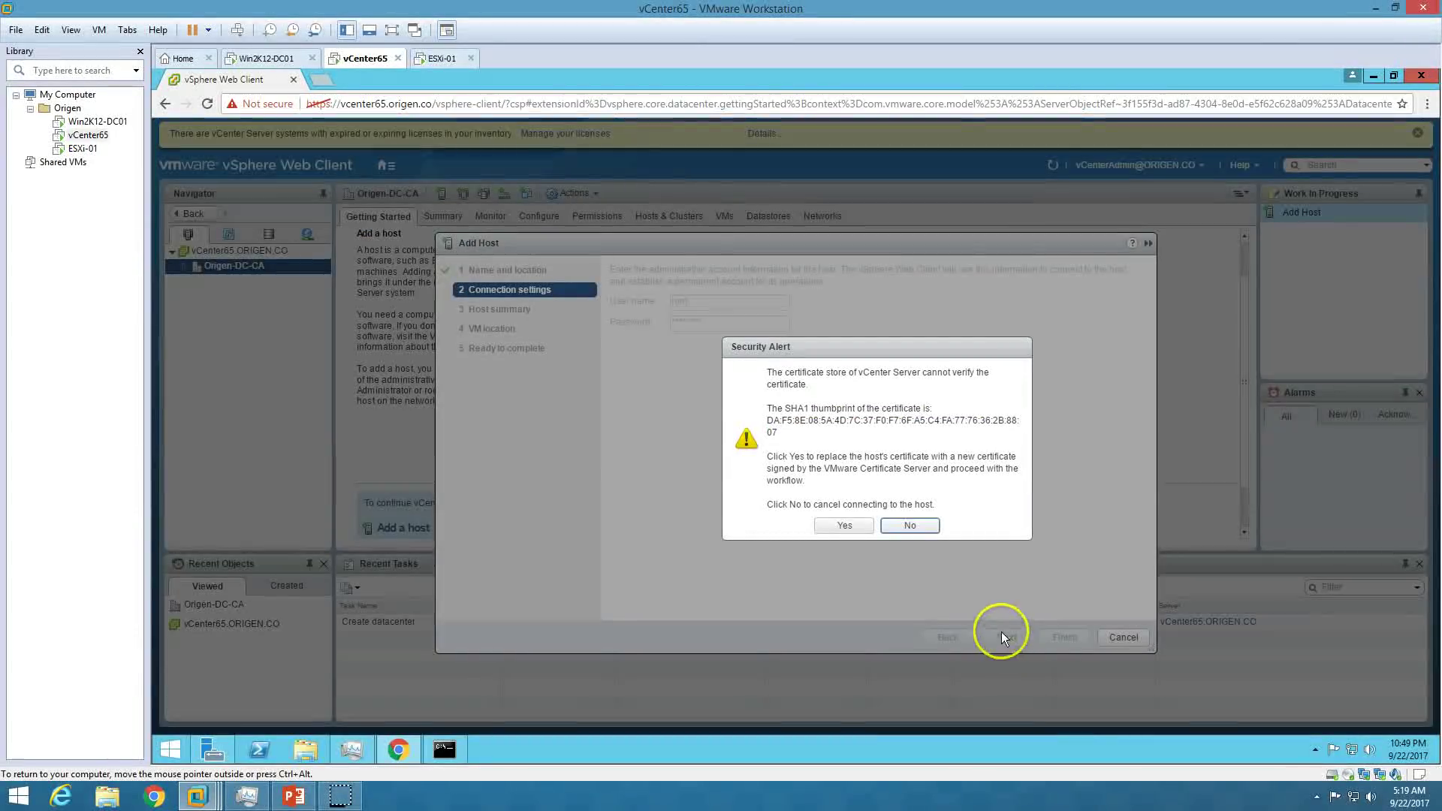
click(846, 527)
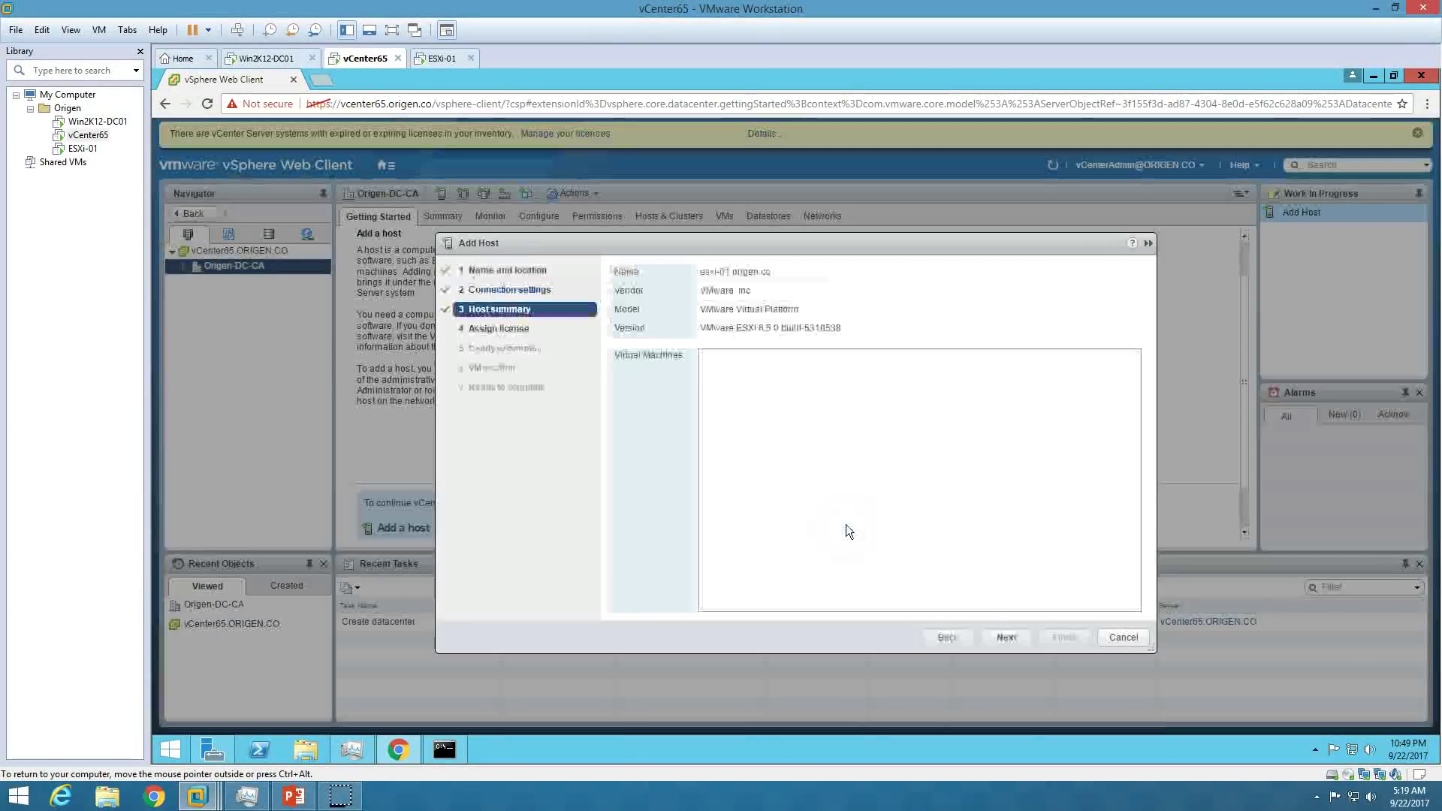
Review the host summary: vendor, model and ESXi version 6.5.0 build-5310538.
triple_click(771, 293)
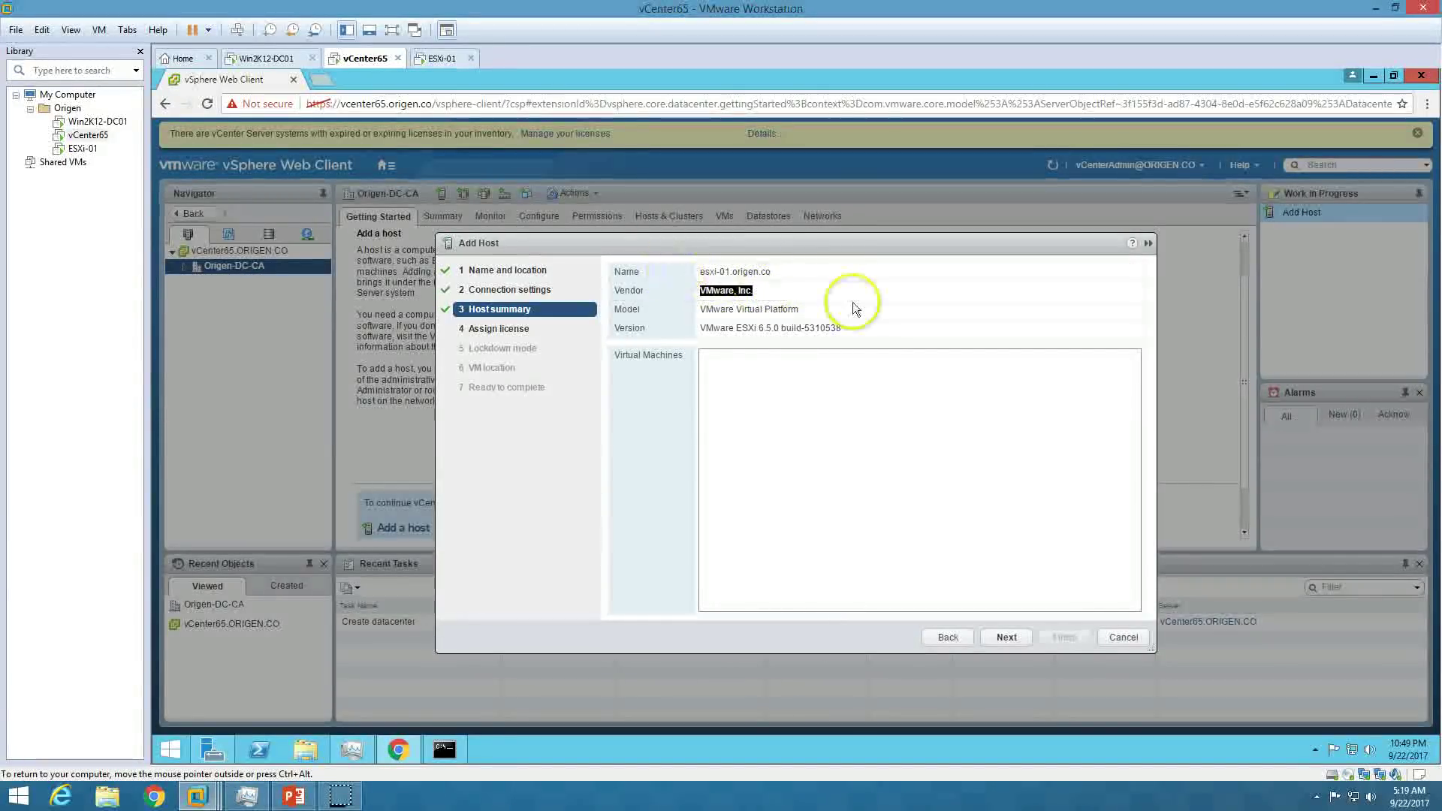
click(441, 58)
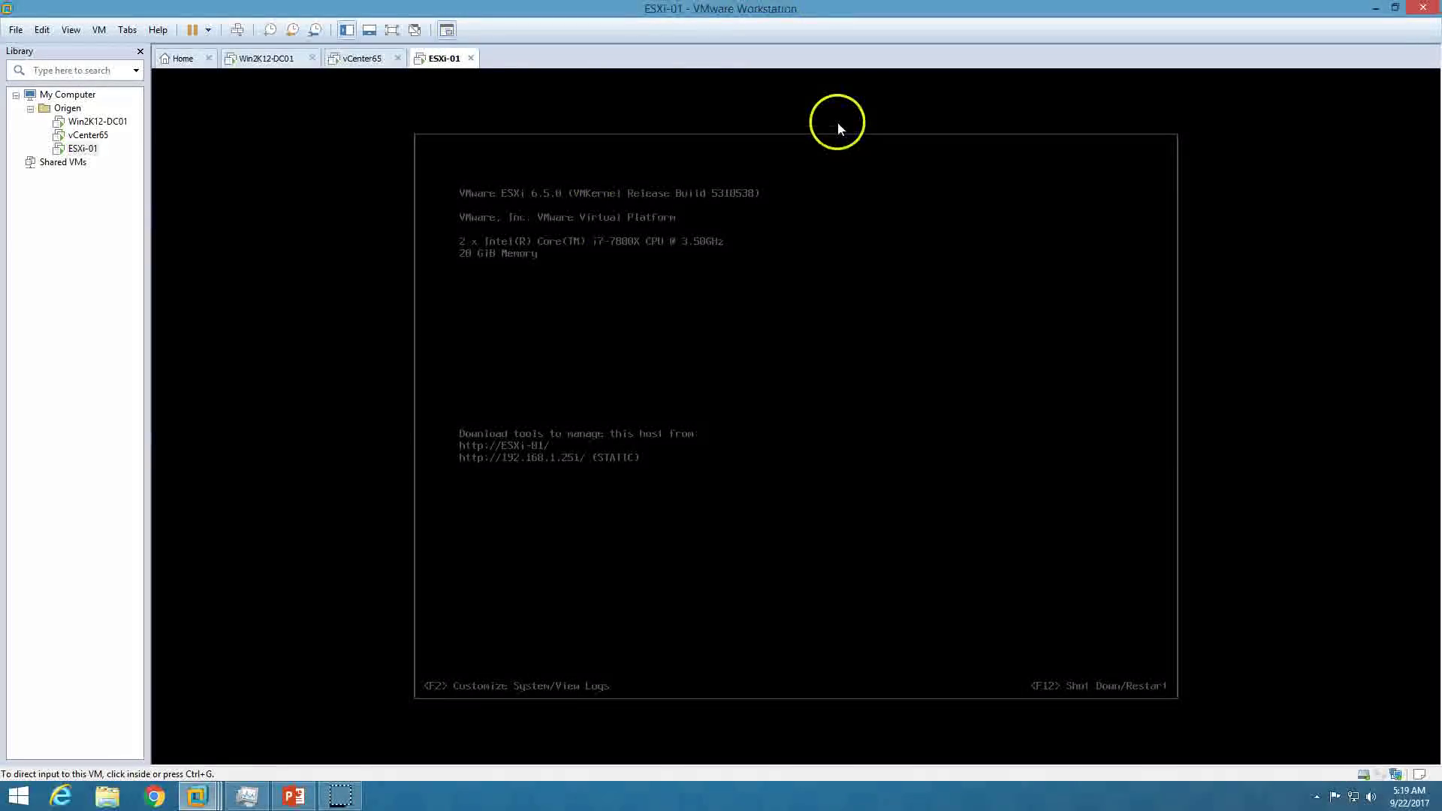
click(370, 66)
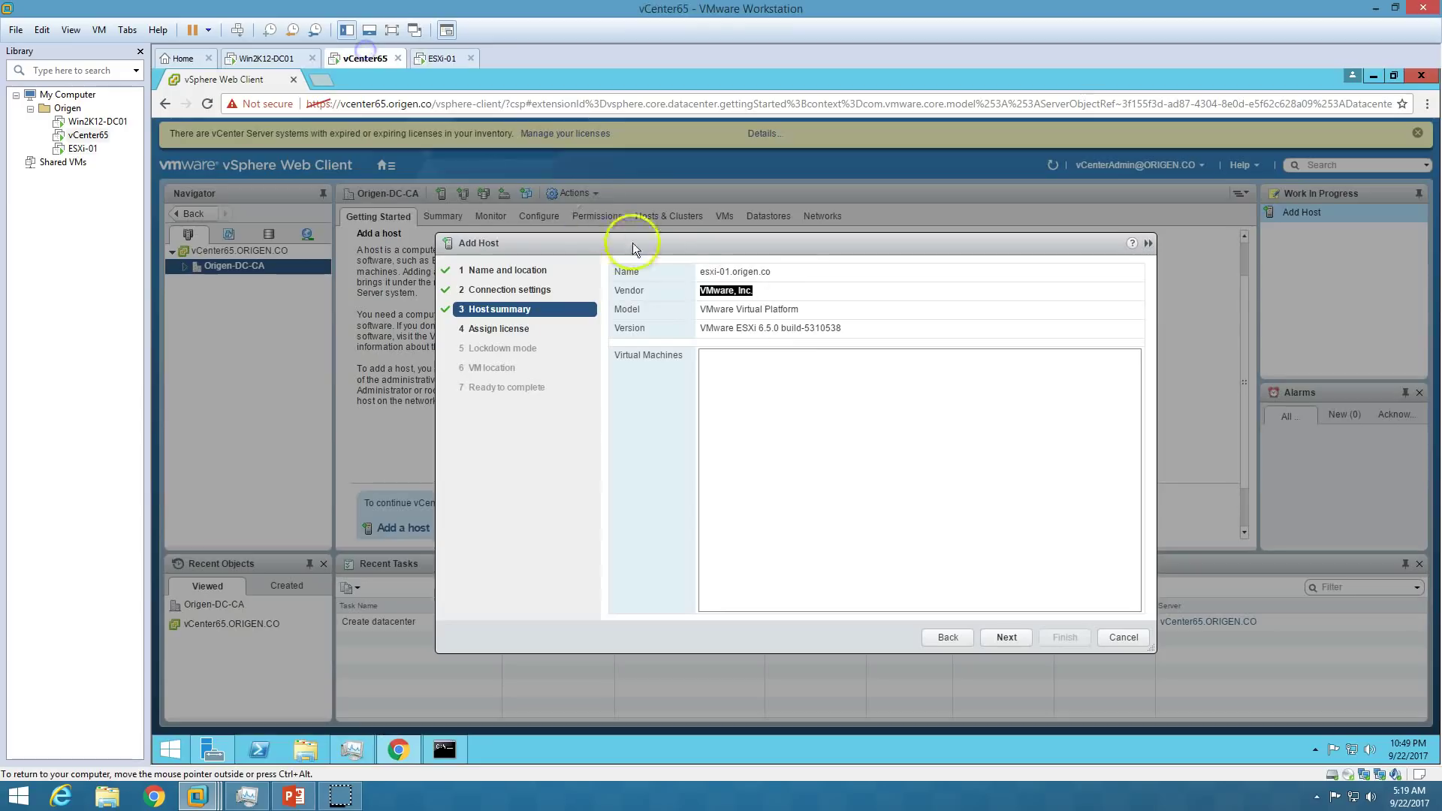
click(769, 299)
drag(698, 309, 820, 306)
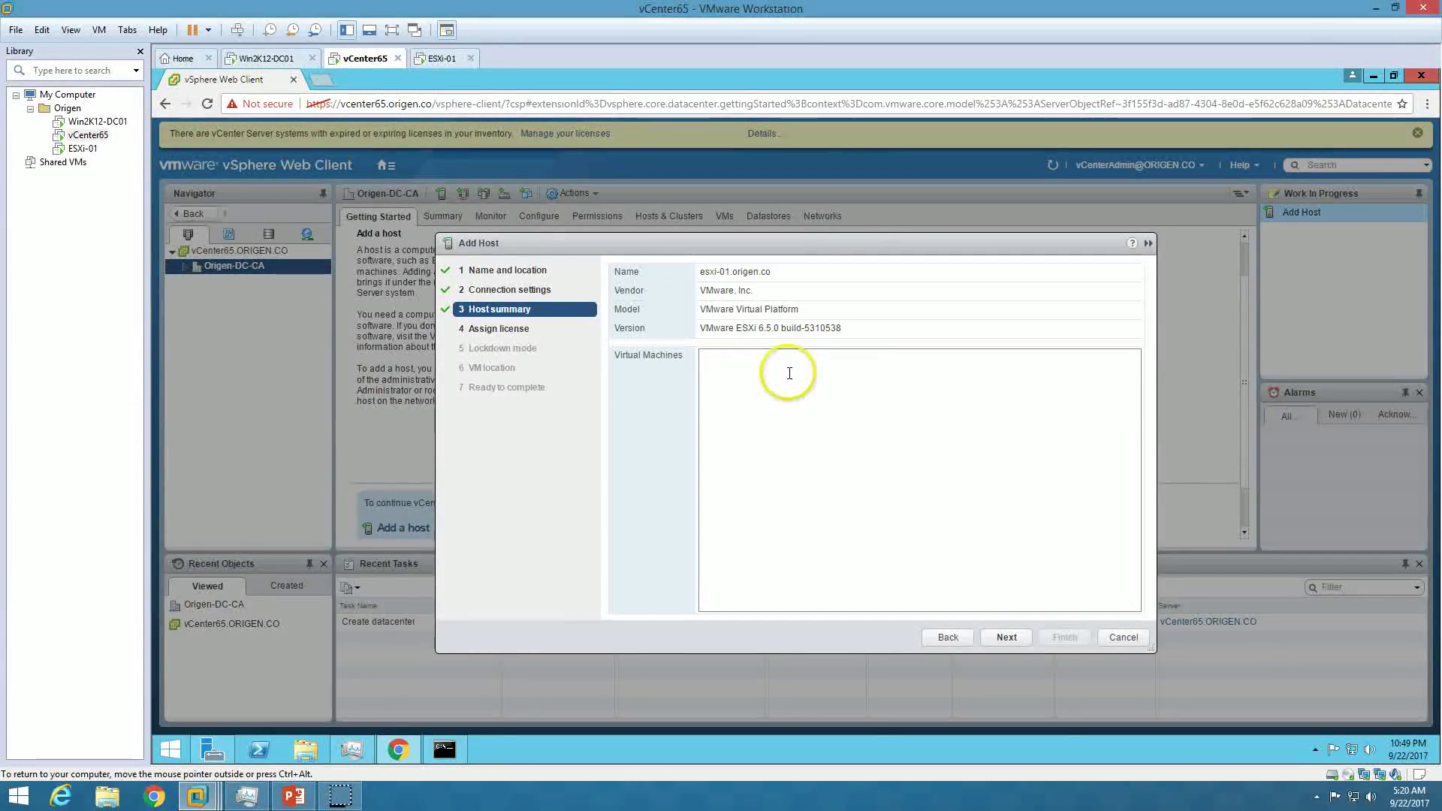
drag(700, 328, 754, 328)
click(838, 461)
Complete the wizard with Evaluation License, lockdown disabled and Origen-DC-CA as VM location.
click(1006, 638)
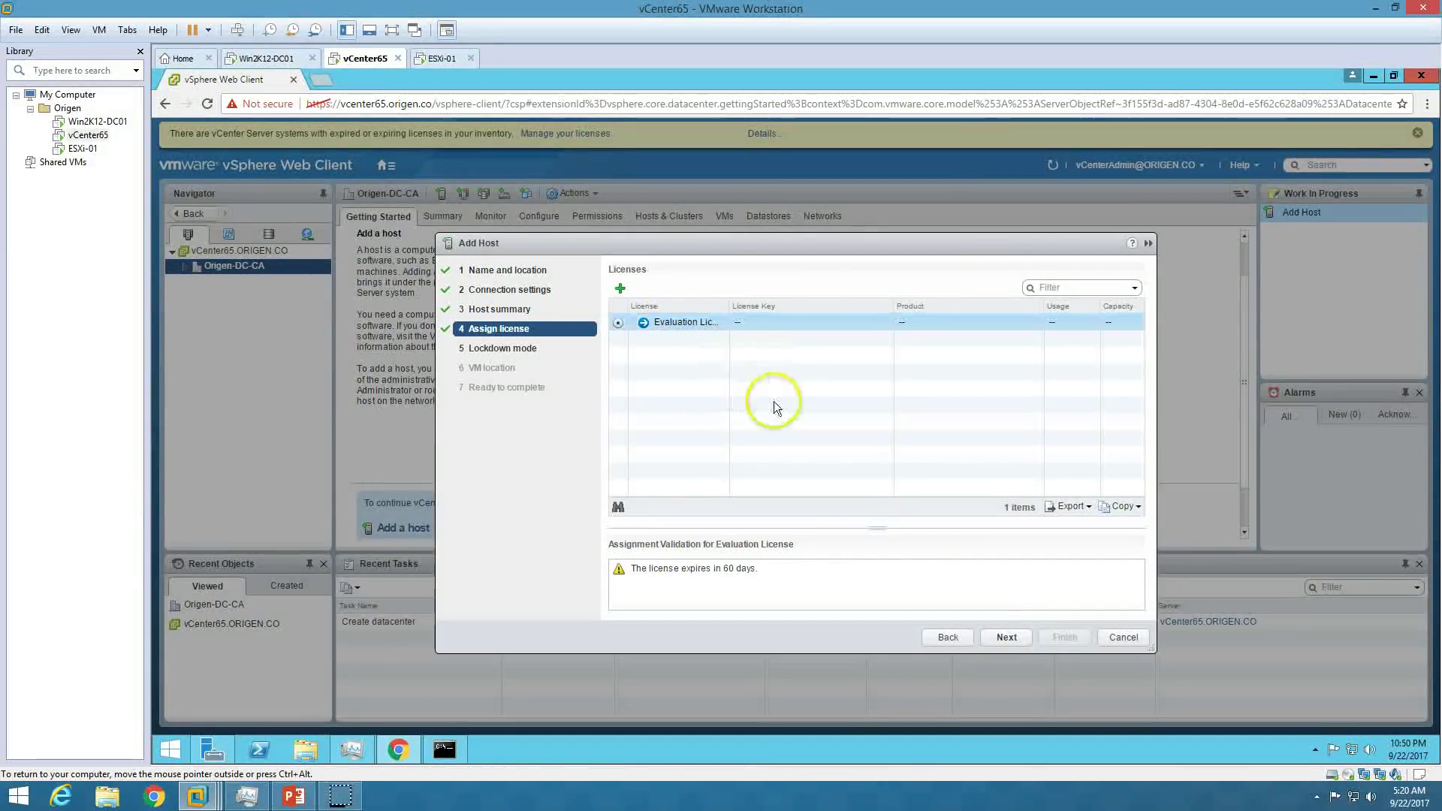
click(1018, 643)
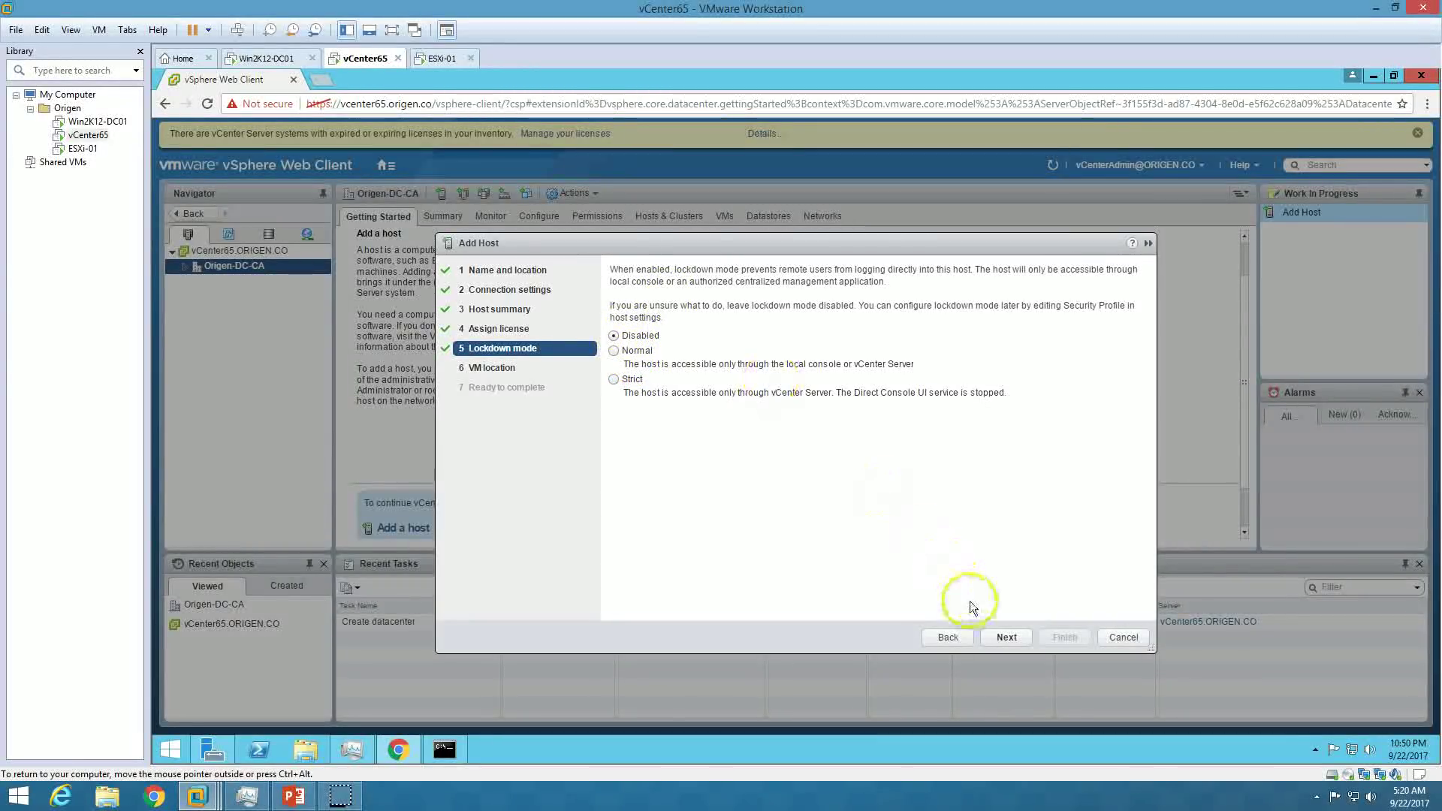
click(1006, 637)
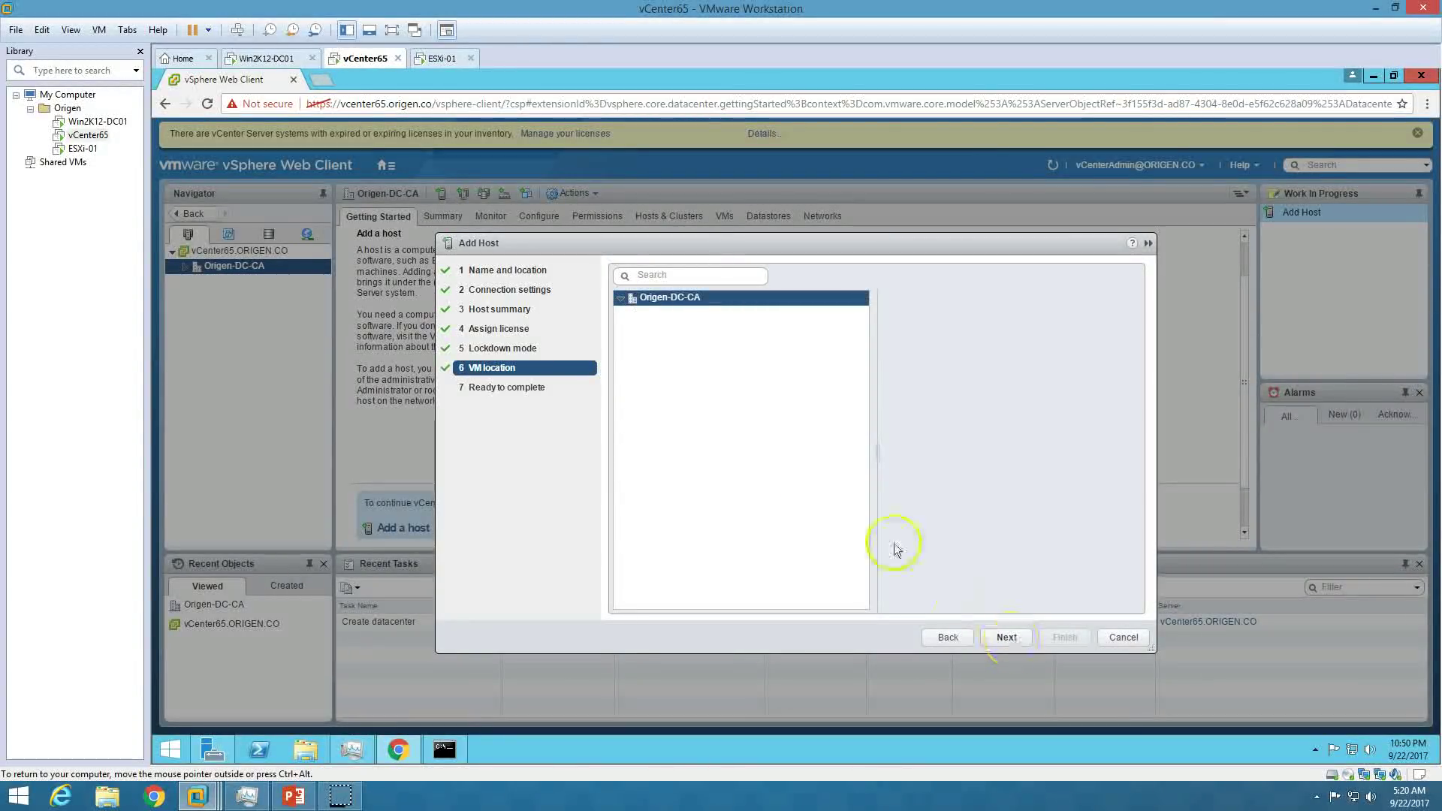
click(618, 298)
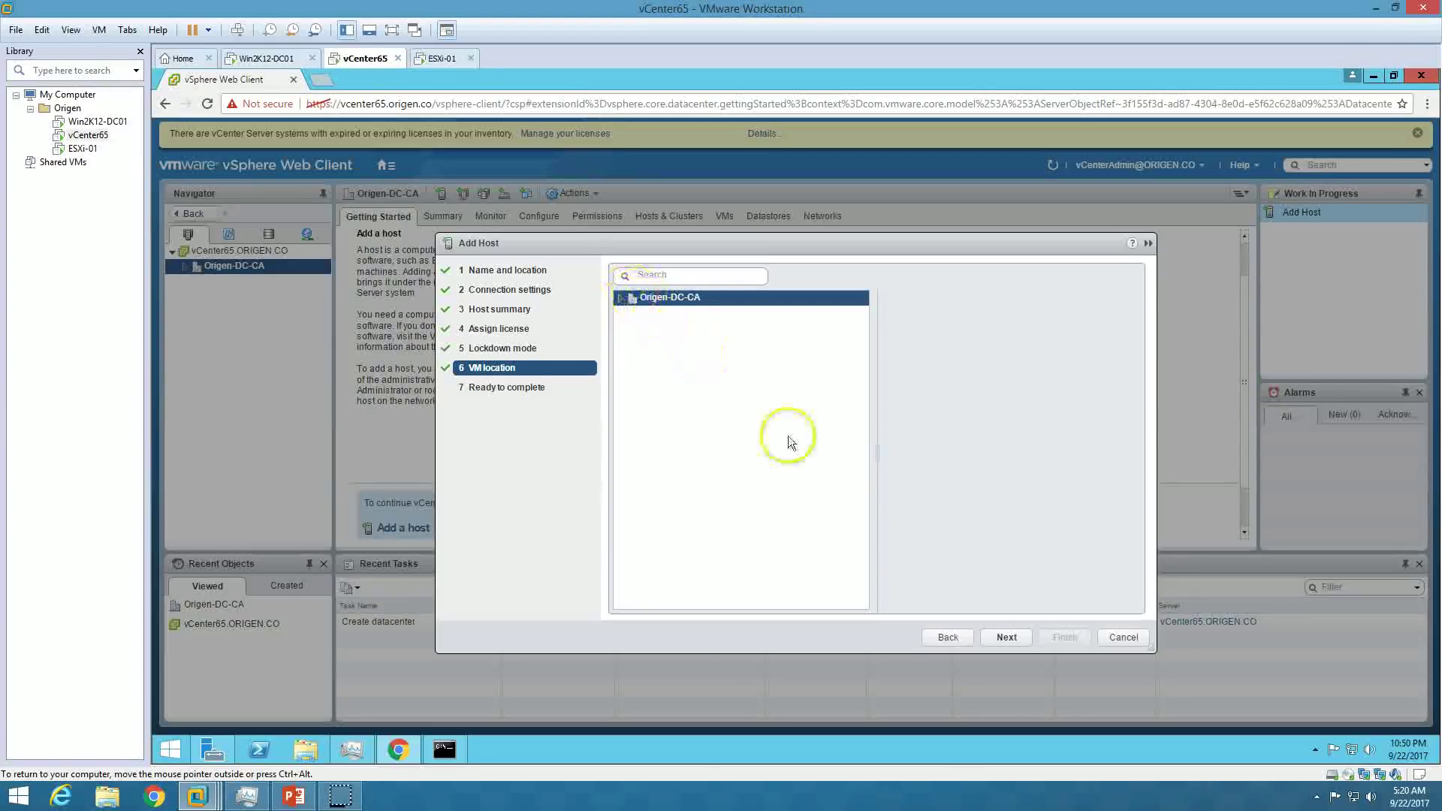
click(1002, 642)
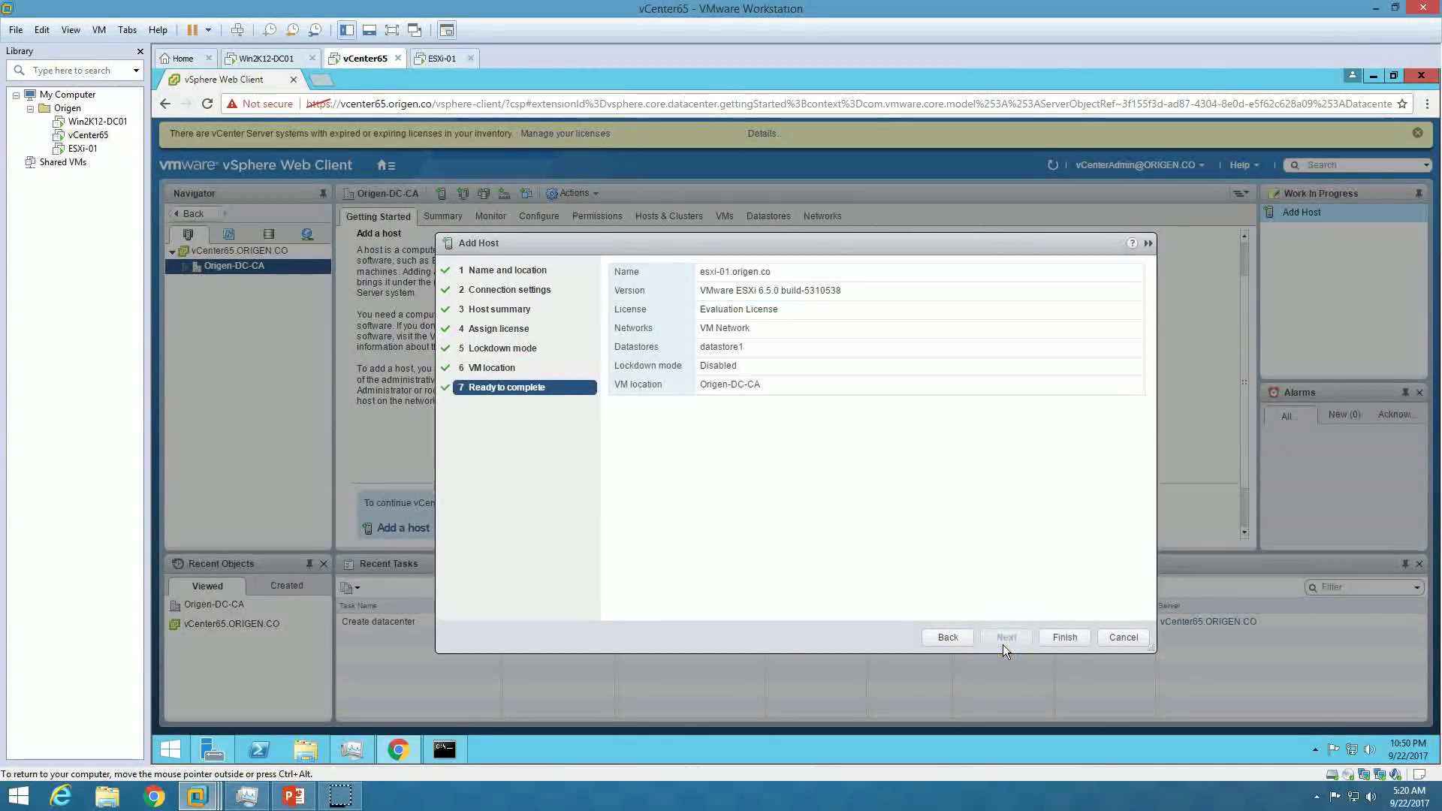
click(1064, 637)
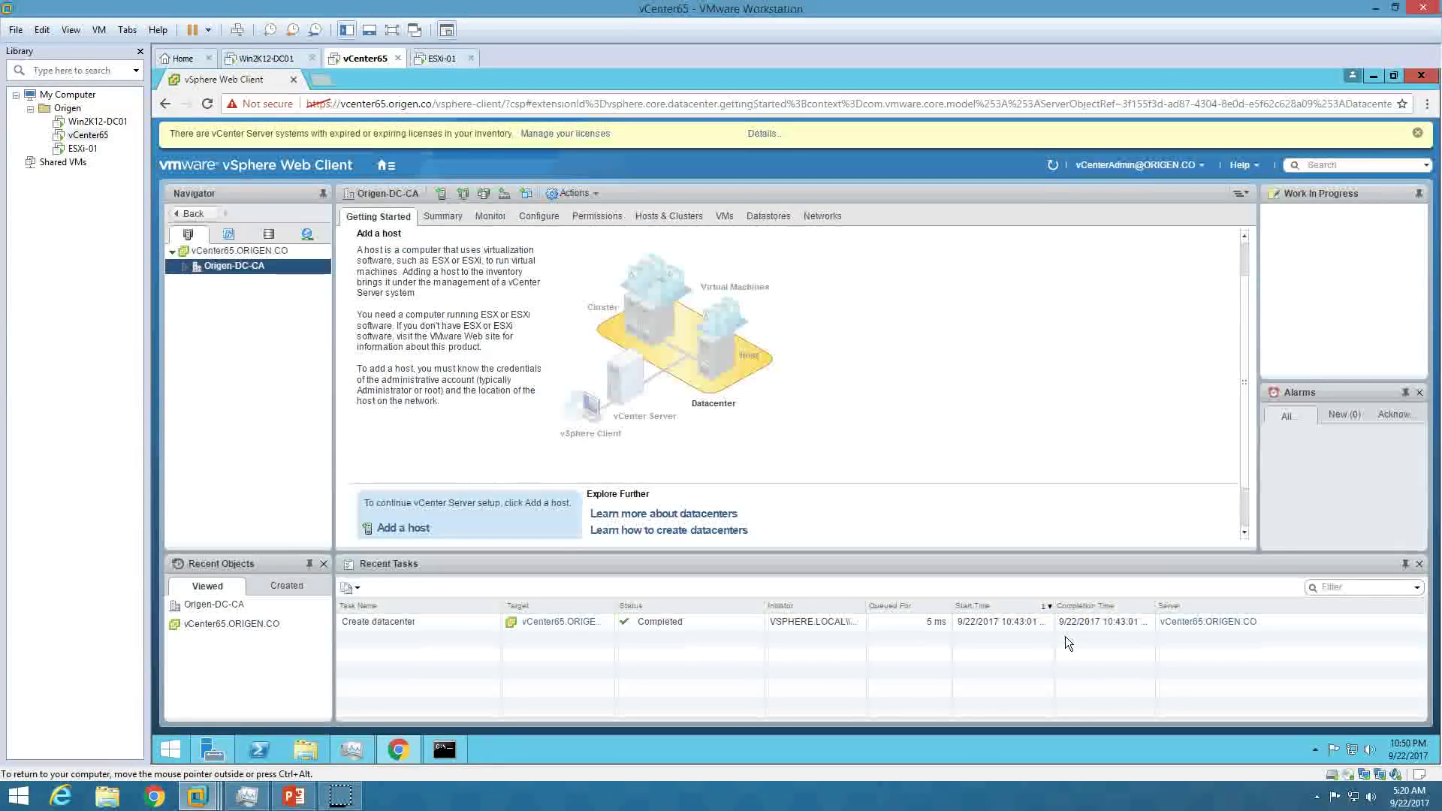
Expand Origen-DC-CA and select esxi-01.origen.co to show its Getting Started page.
click(186, 280)
click(186, 265)
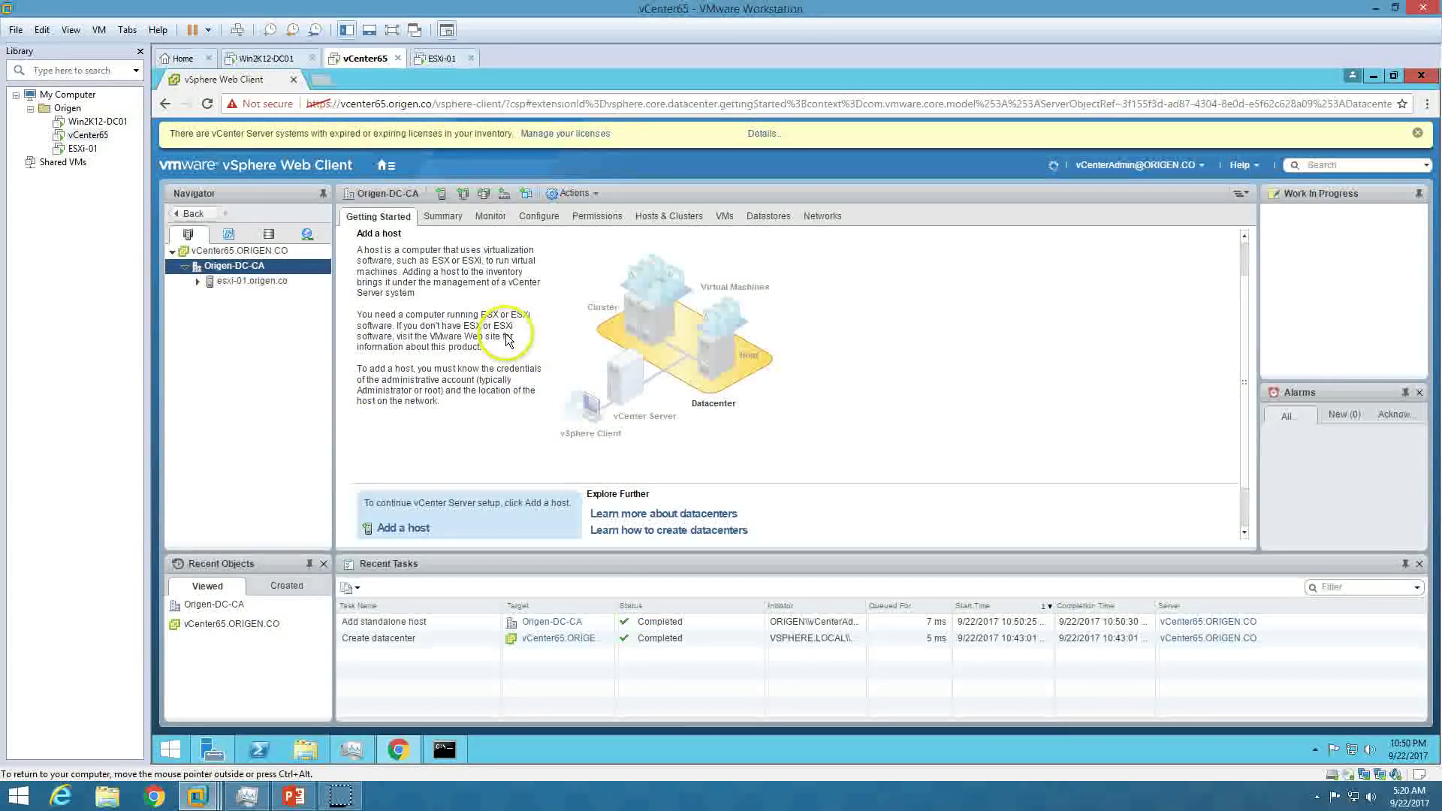
key(Down)
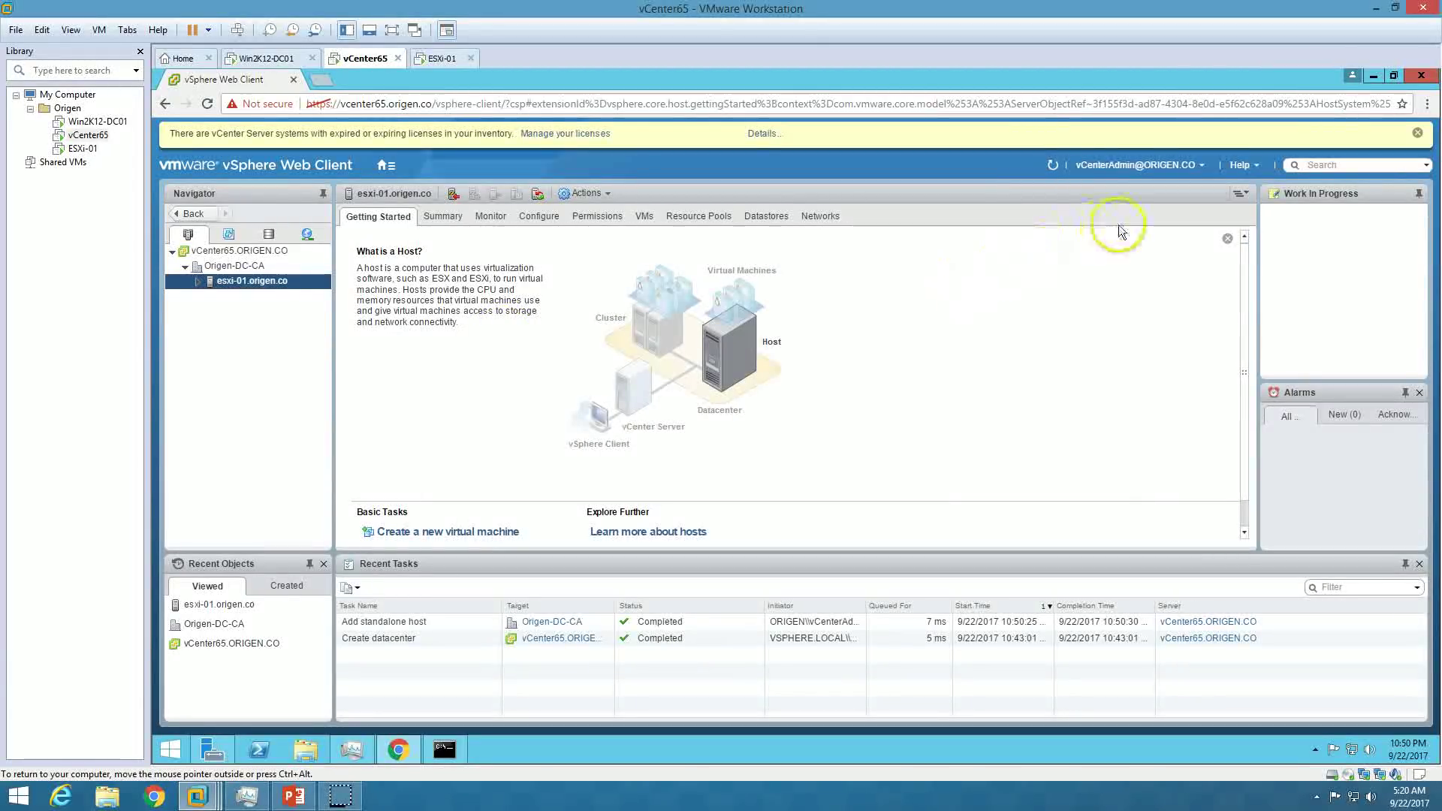
scroll(471, 390, down, 1)
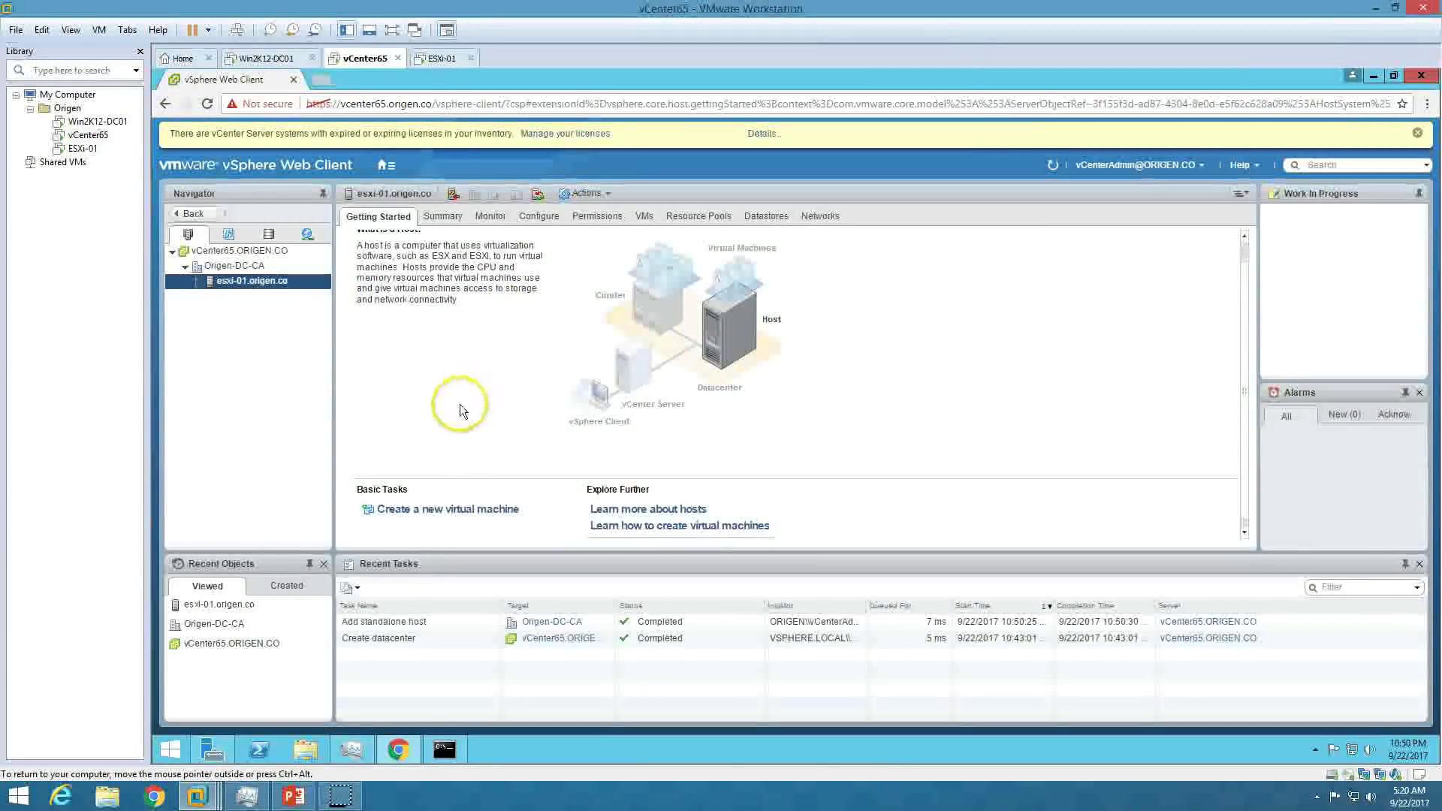
click(293, 795)
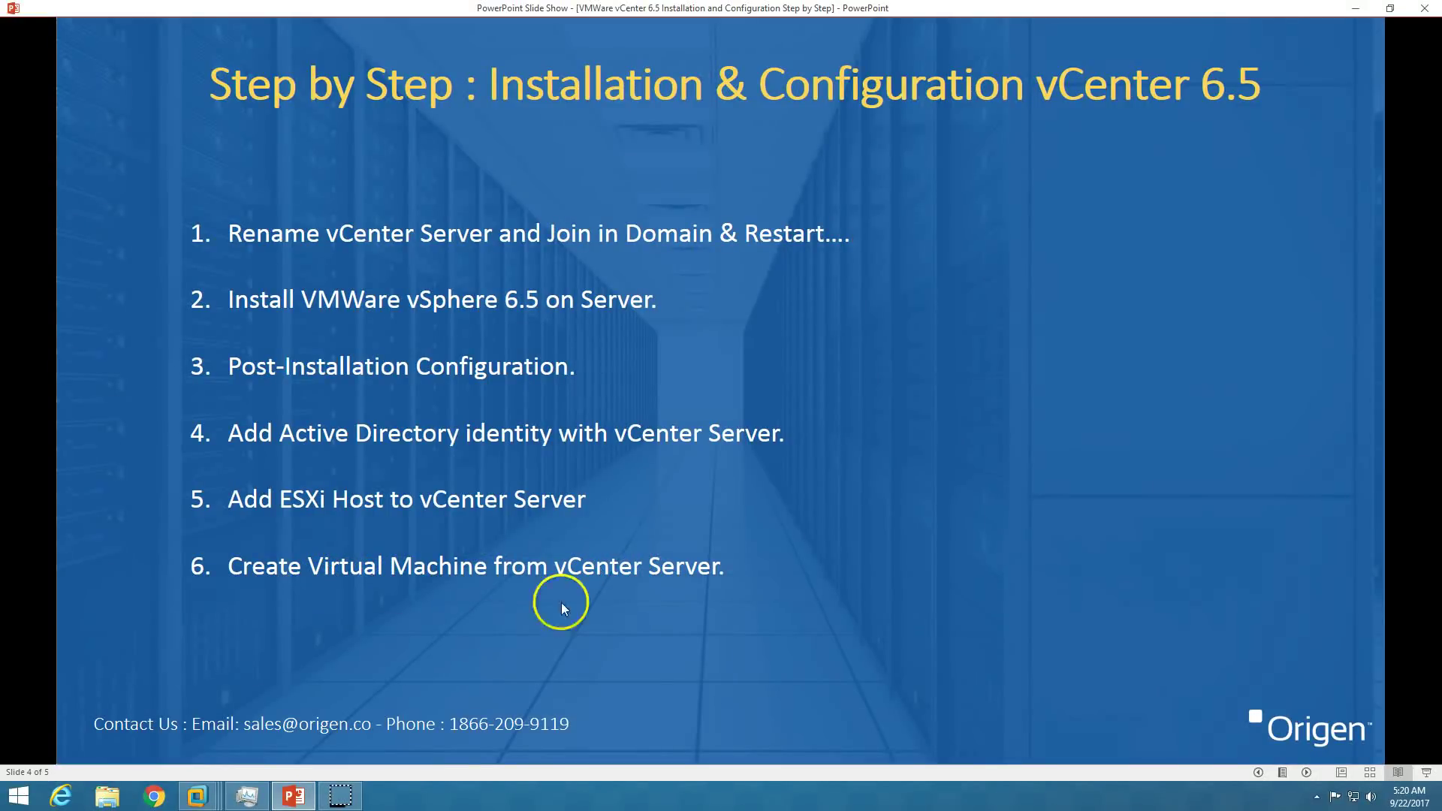
click(294, 796)
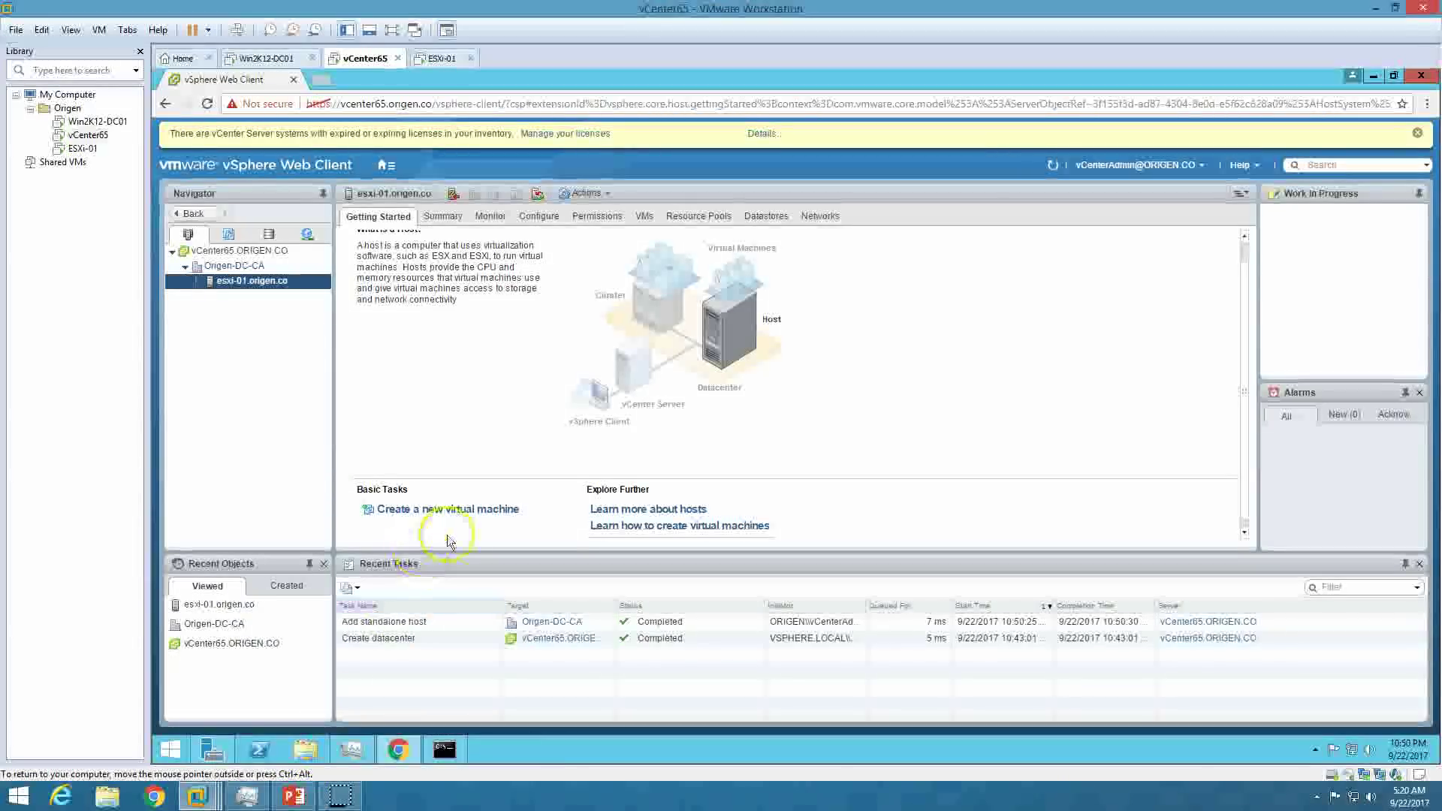
Start the new virtual machine wizard with the 'Create a new virtual machine' type.
click(469, 516)
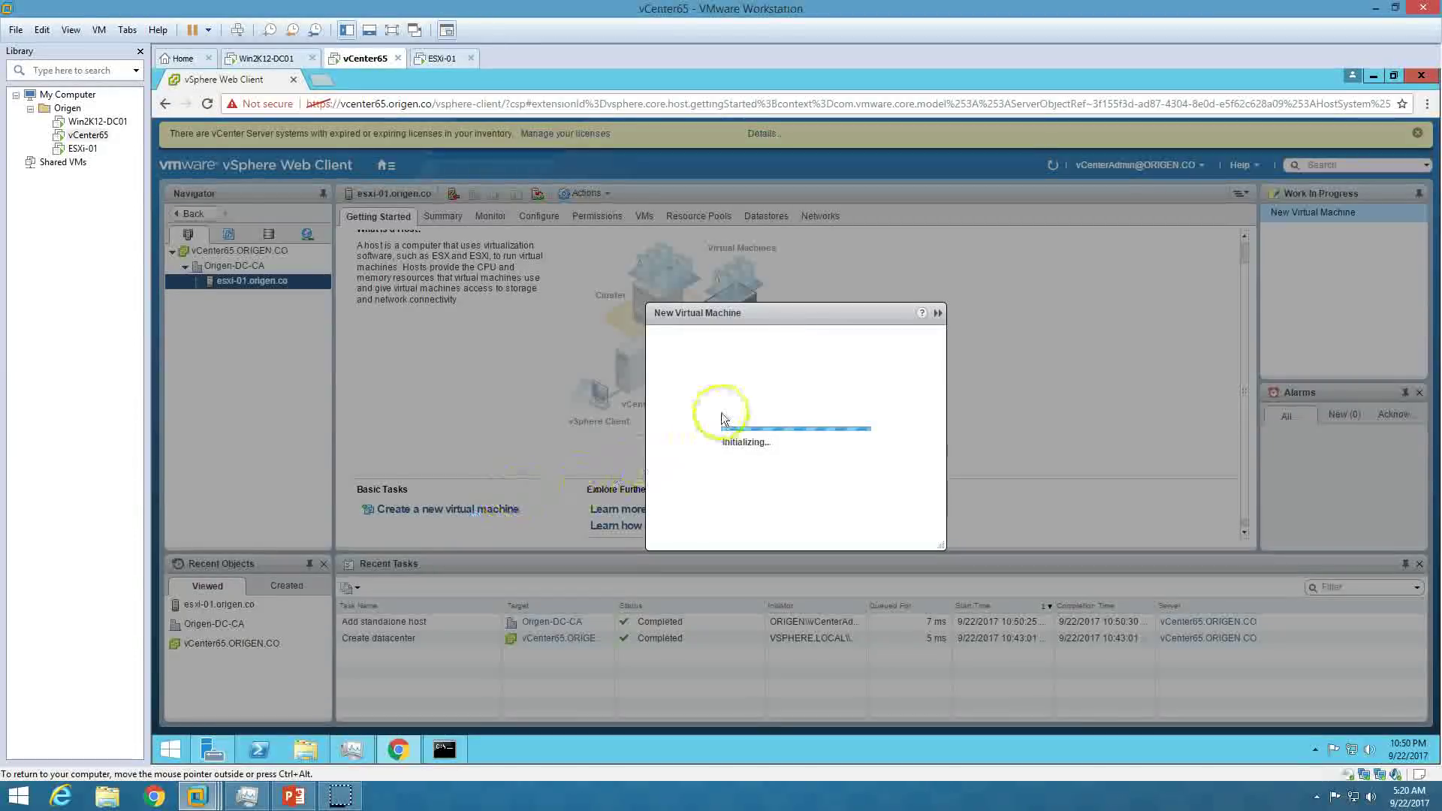
click(668, 332)
click(669, 368)
click(661, 386)
click(676, 368)
click(680, 350)
click(691, 319)
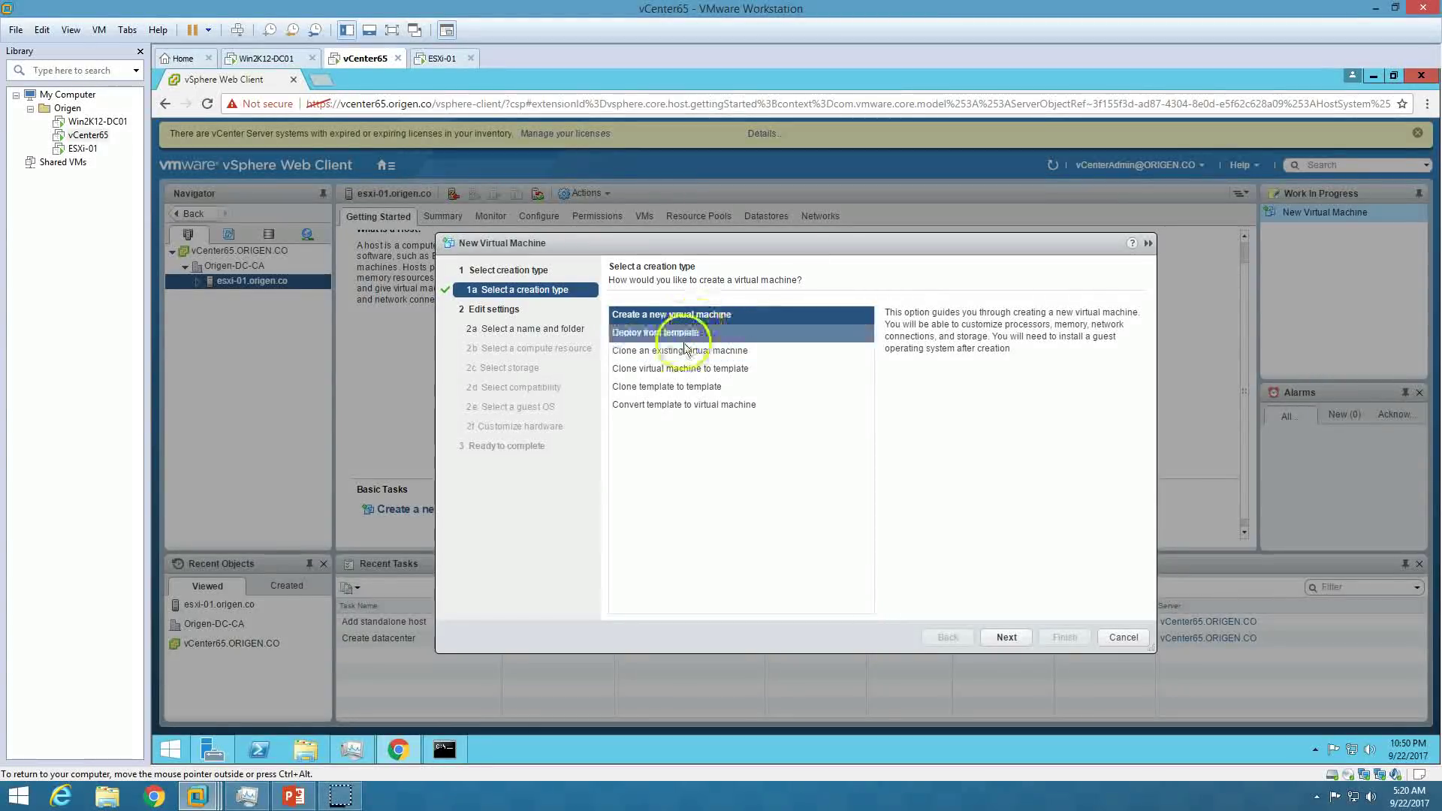
click(1007, 637)
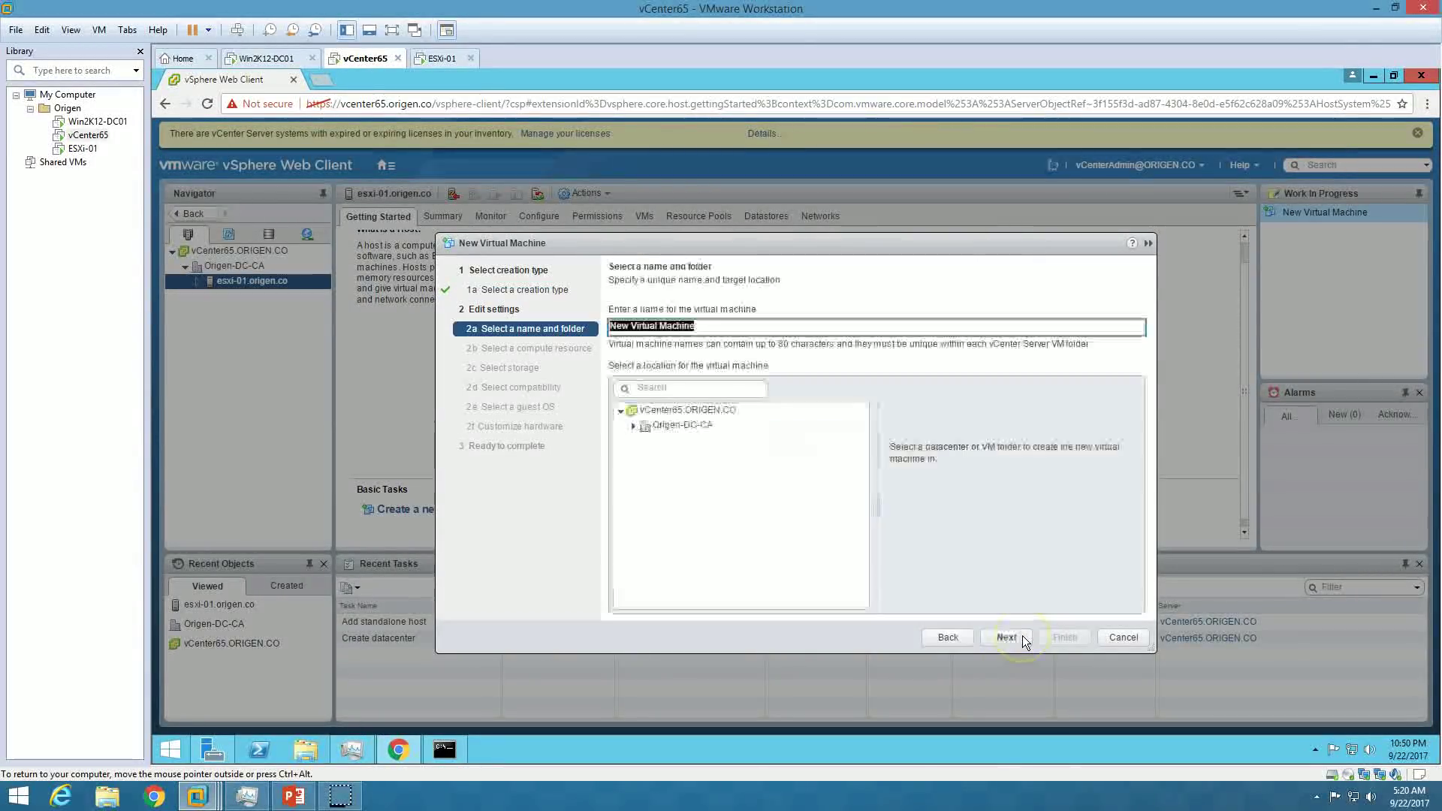
Name it DemoVM in Origen-DC-CA on esxi-01.origen.co, keeping datastore1 as storage.
text(De)
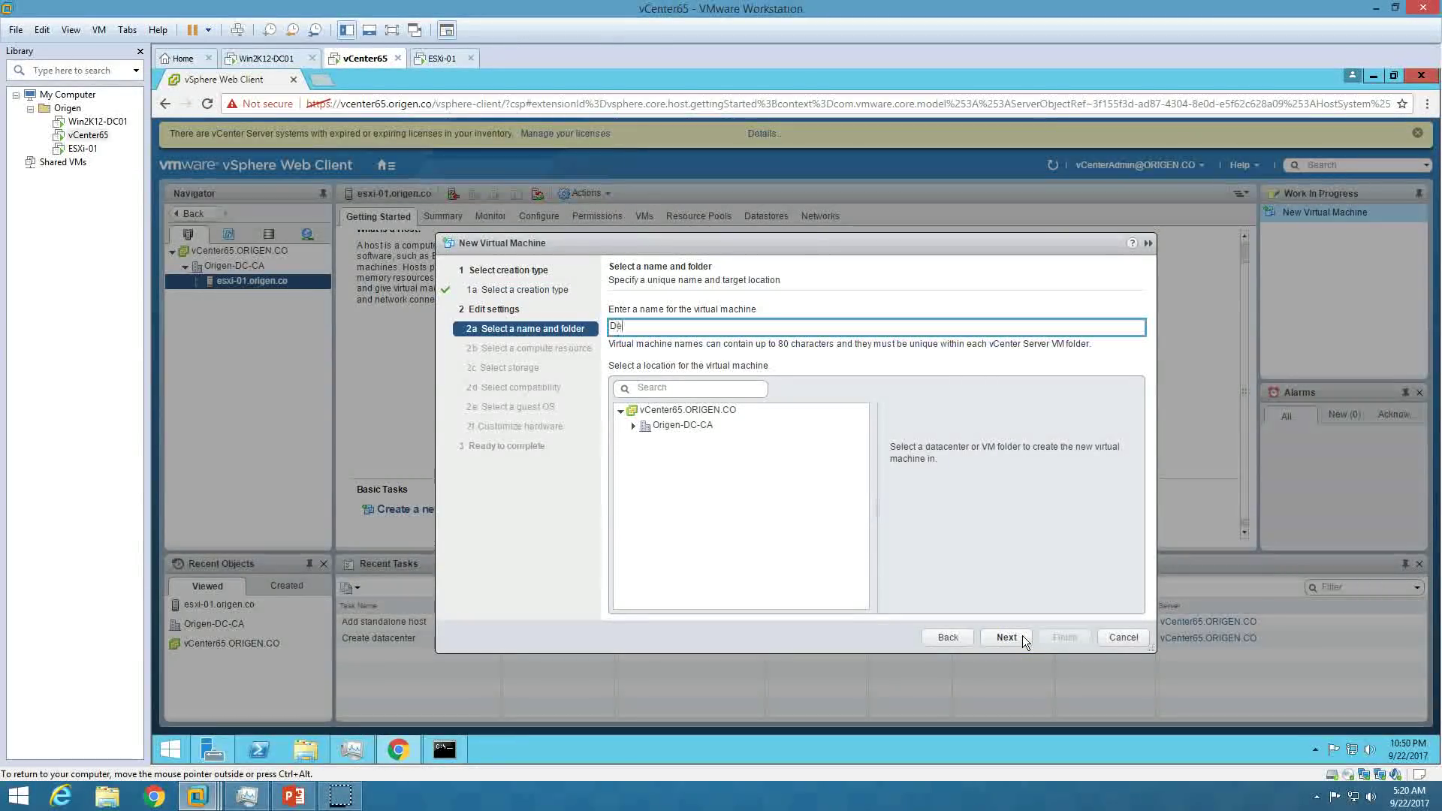
text(moVM)
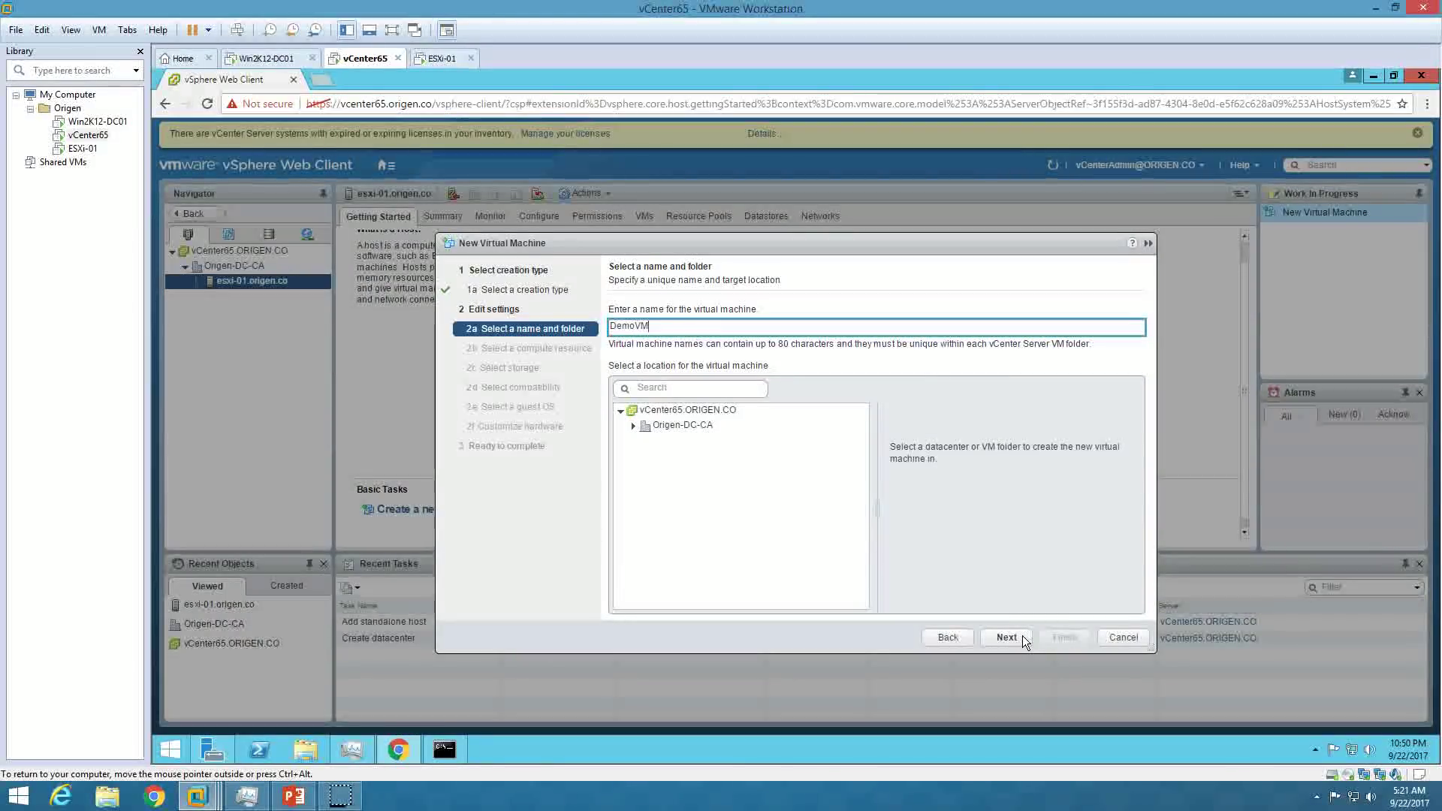
click(668, 425)
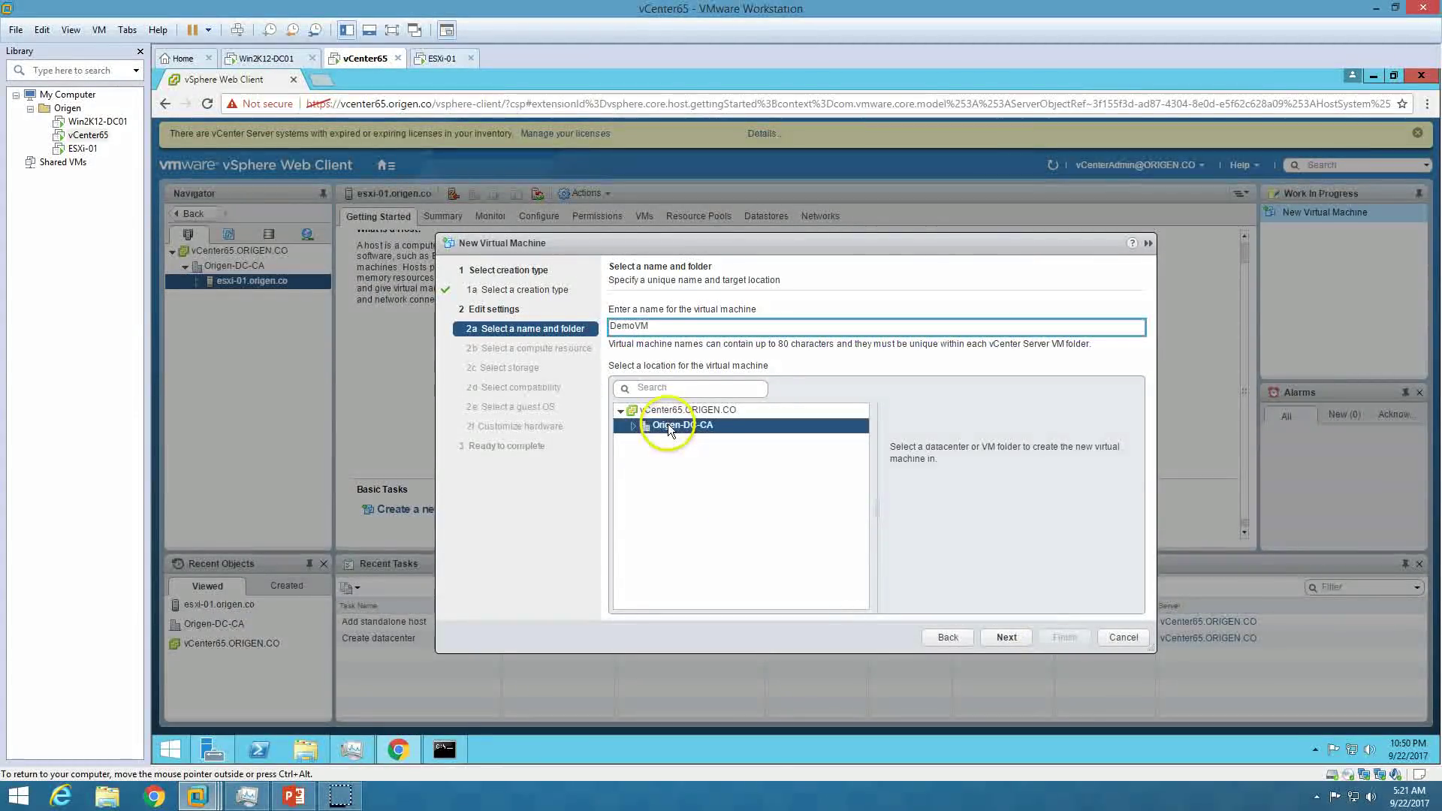
click(1010, 640)
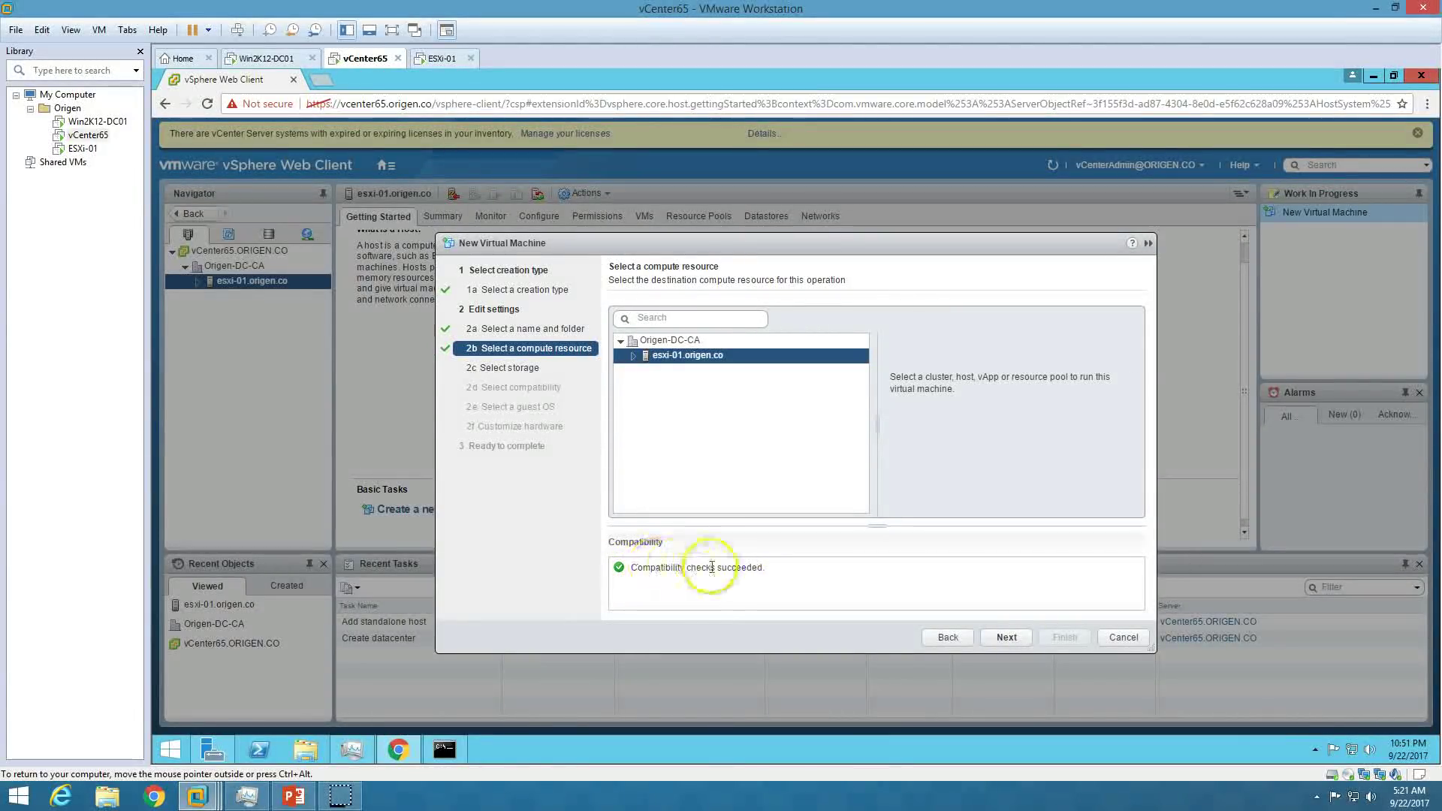
click(1015, 645)
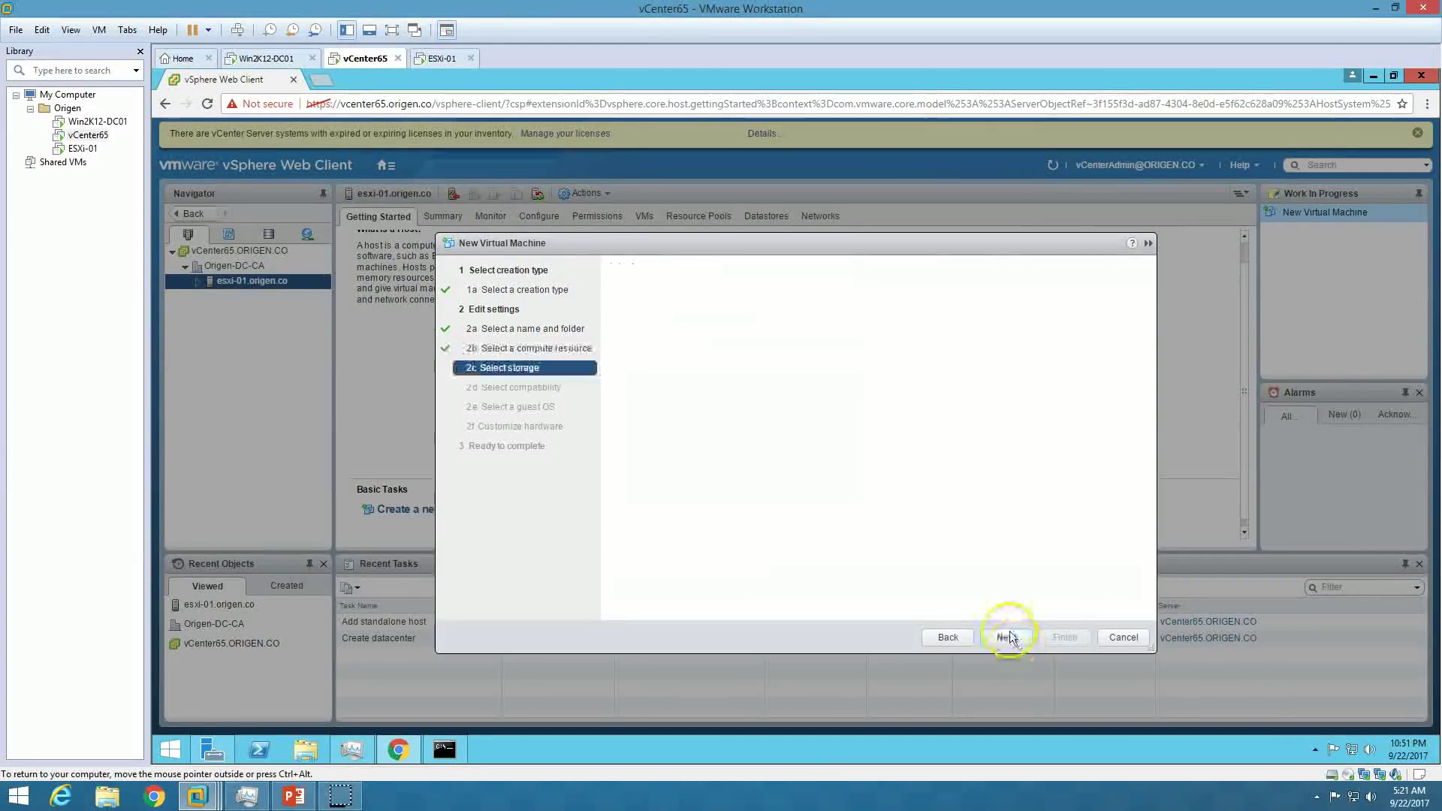
click(723, 389)
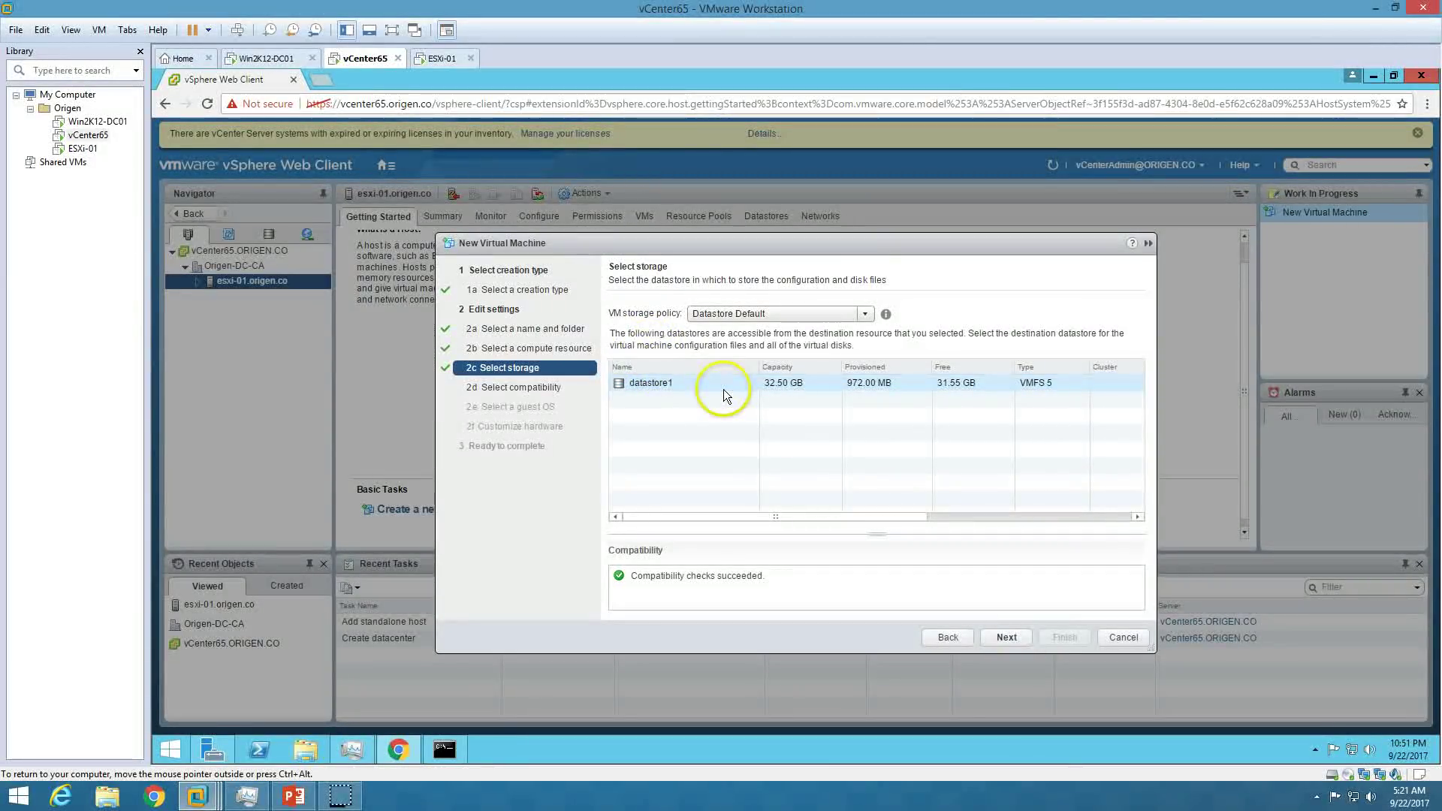
Keep ESXi 6.5 and later compatibility and Windows Server 2008 R2 (64-bit) as guest OS.
click(1020, 640)
click(756, 351)
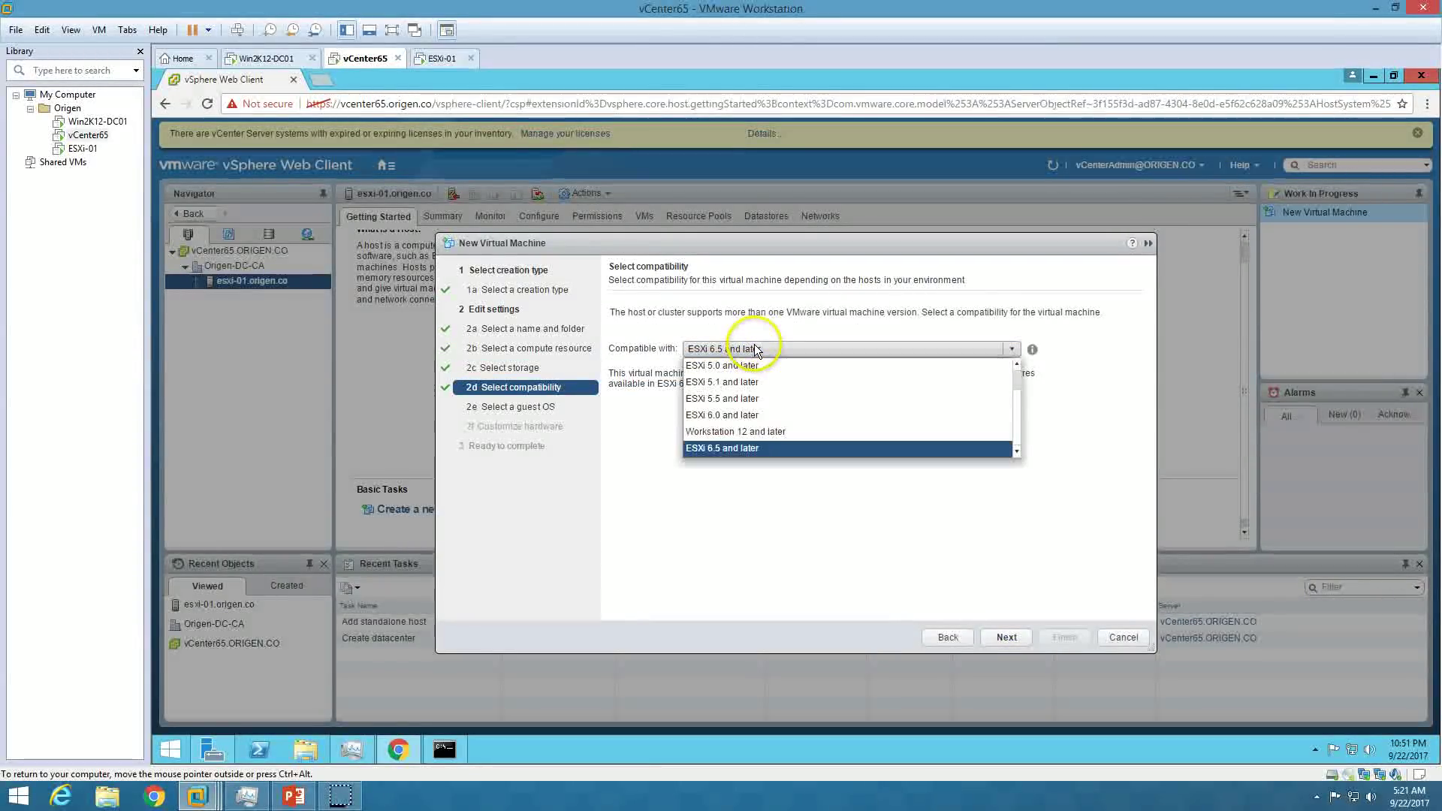
click(754, 448)
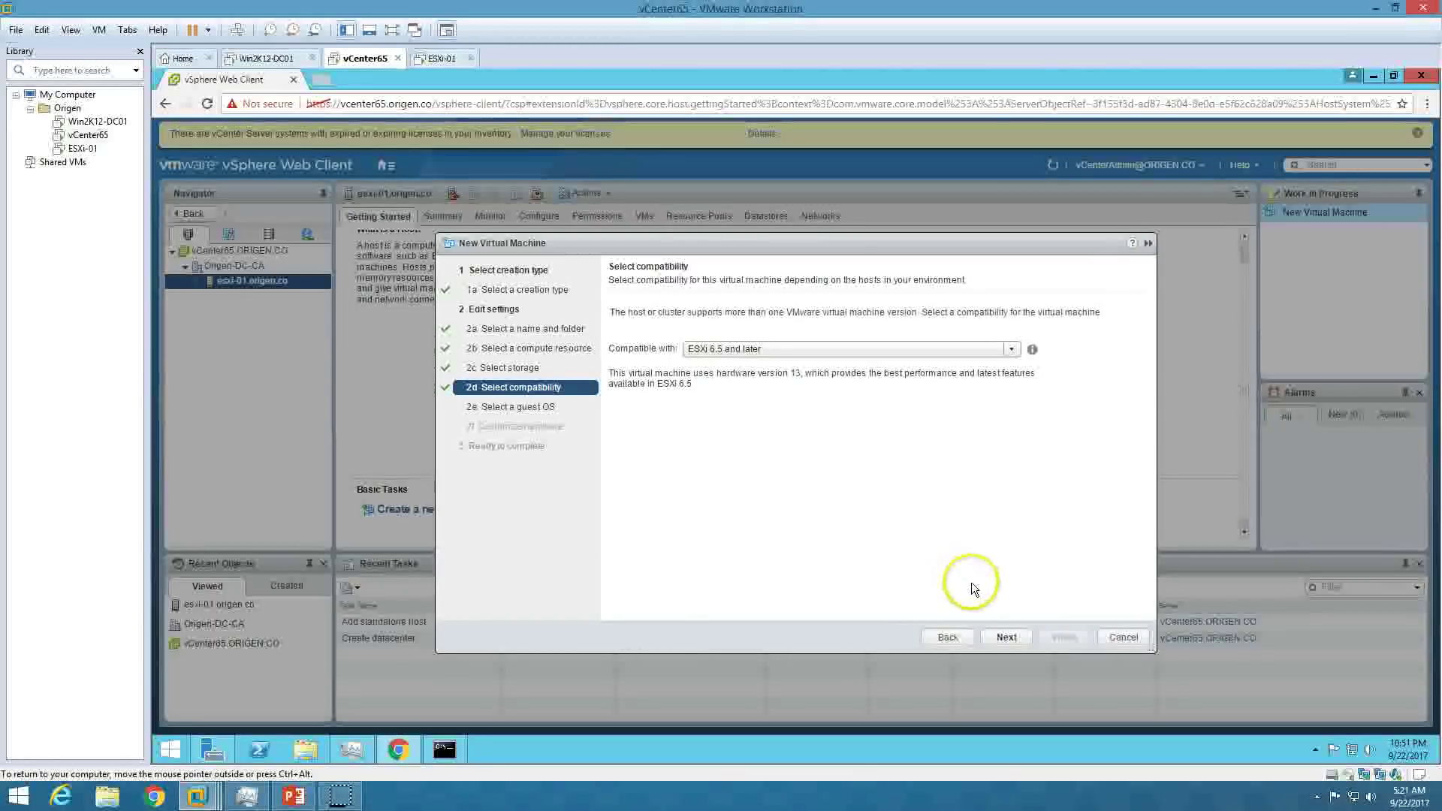
click(1007, 637)
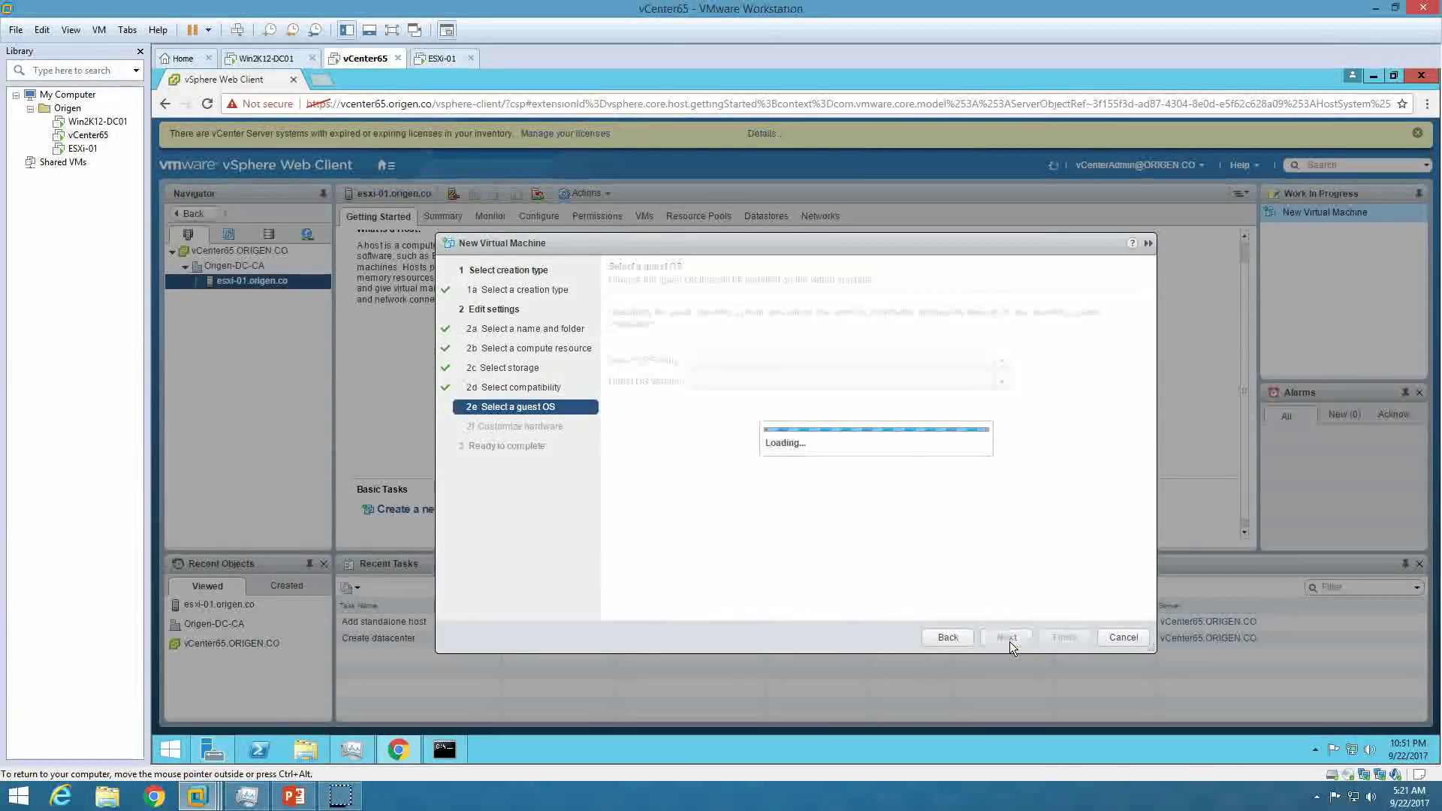
click(871, 387)
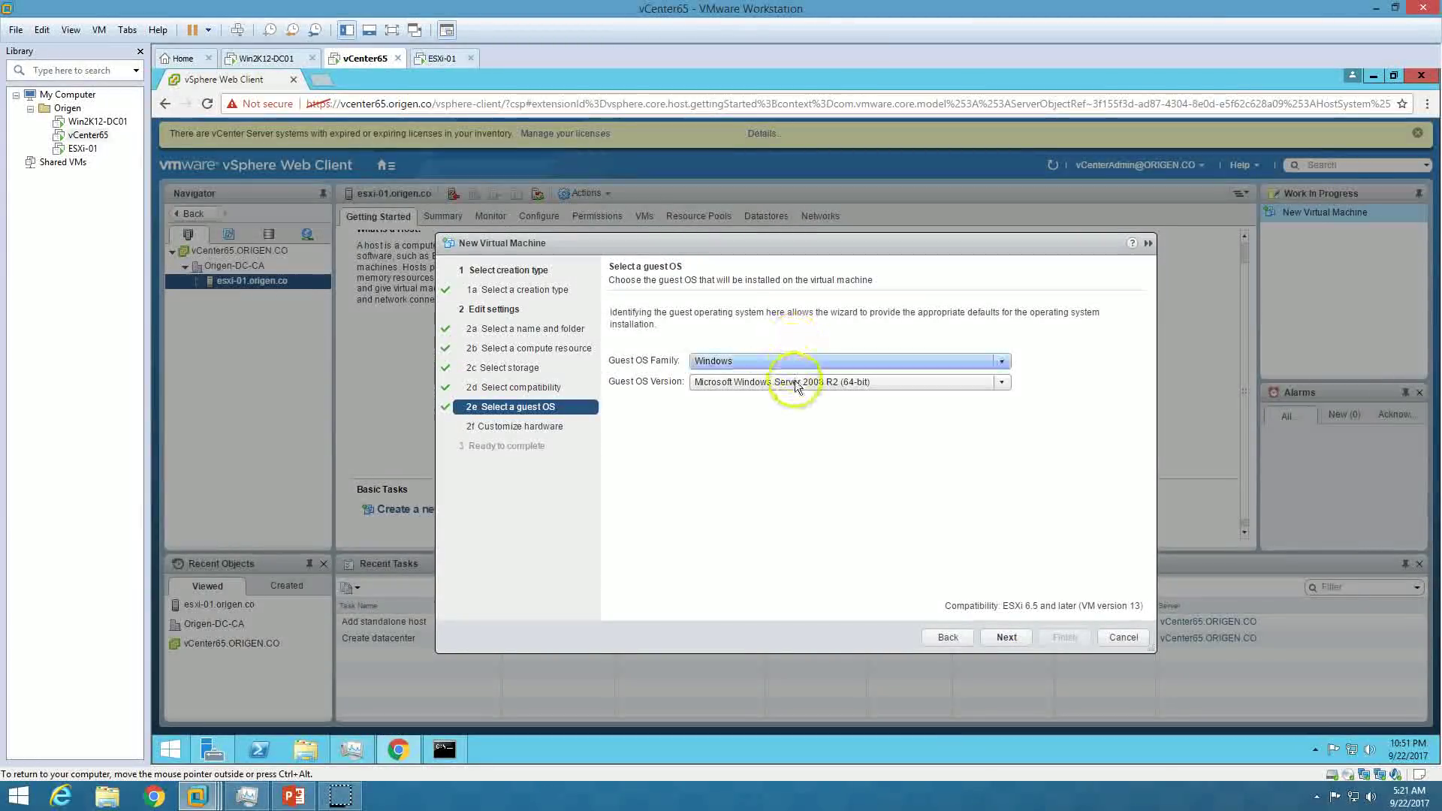
click(800, 385)
click(801, 386)
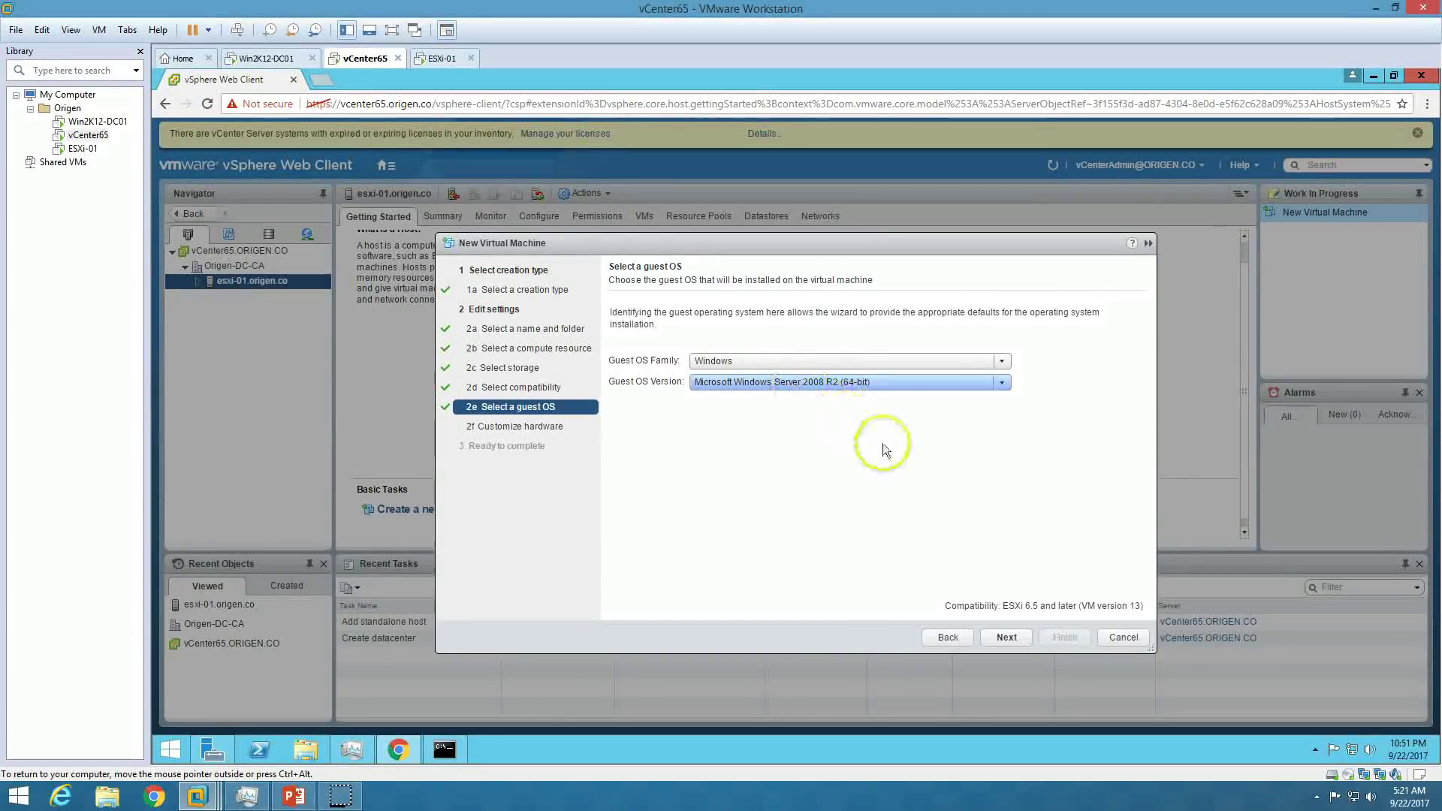
click(1007, 637)
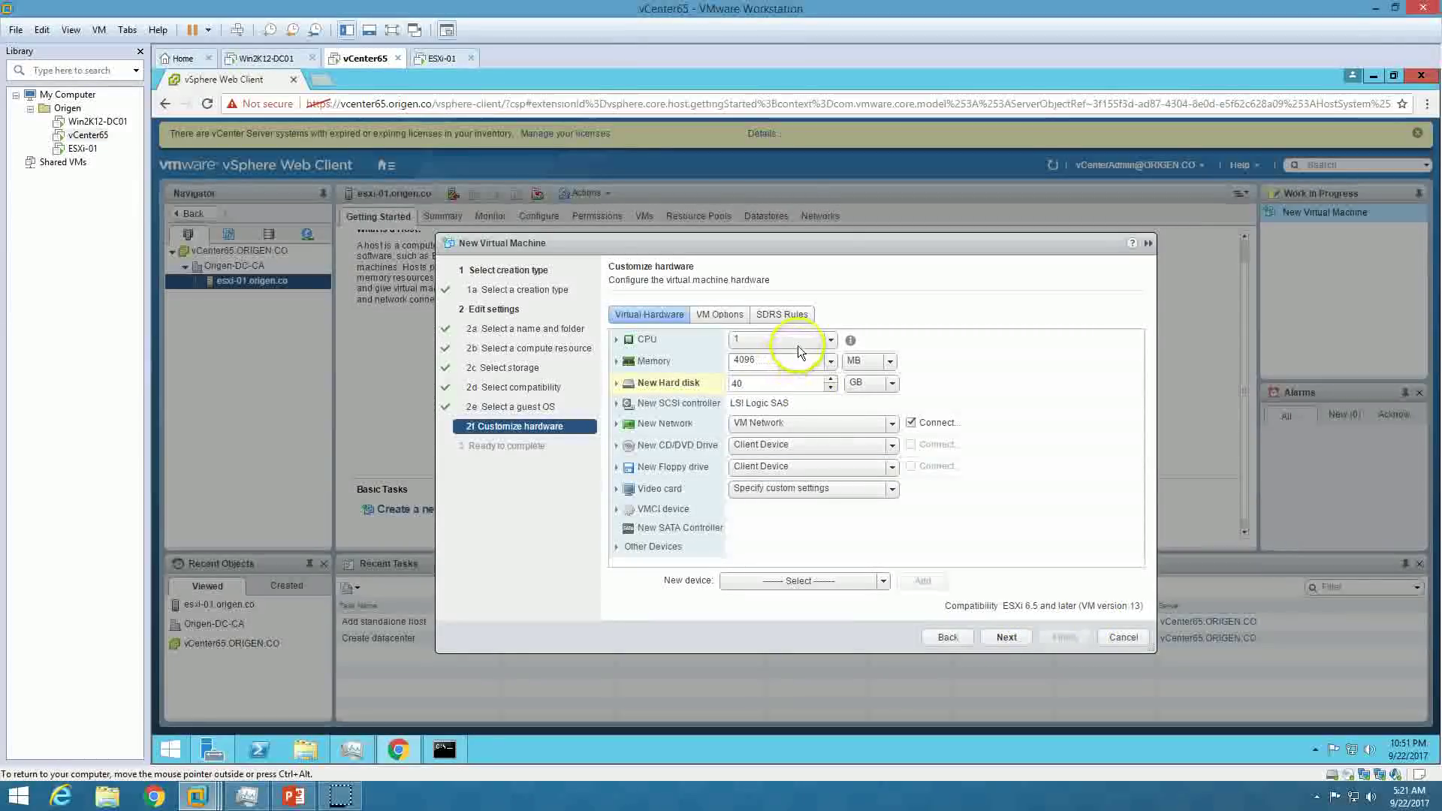
Give the machine 2 CPUs, keep memory at 4096 MB, and finish the wizard.
click(797, 347)
click(790, 376)
click(798, 362)
click(864, 361)
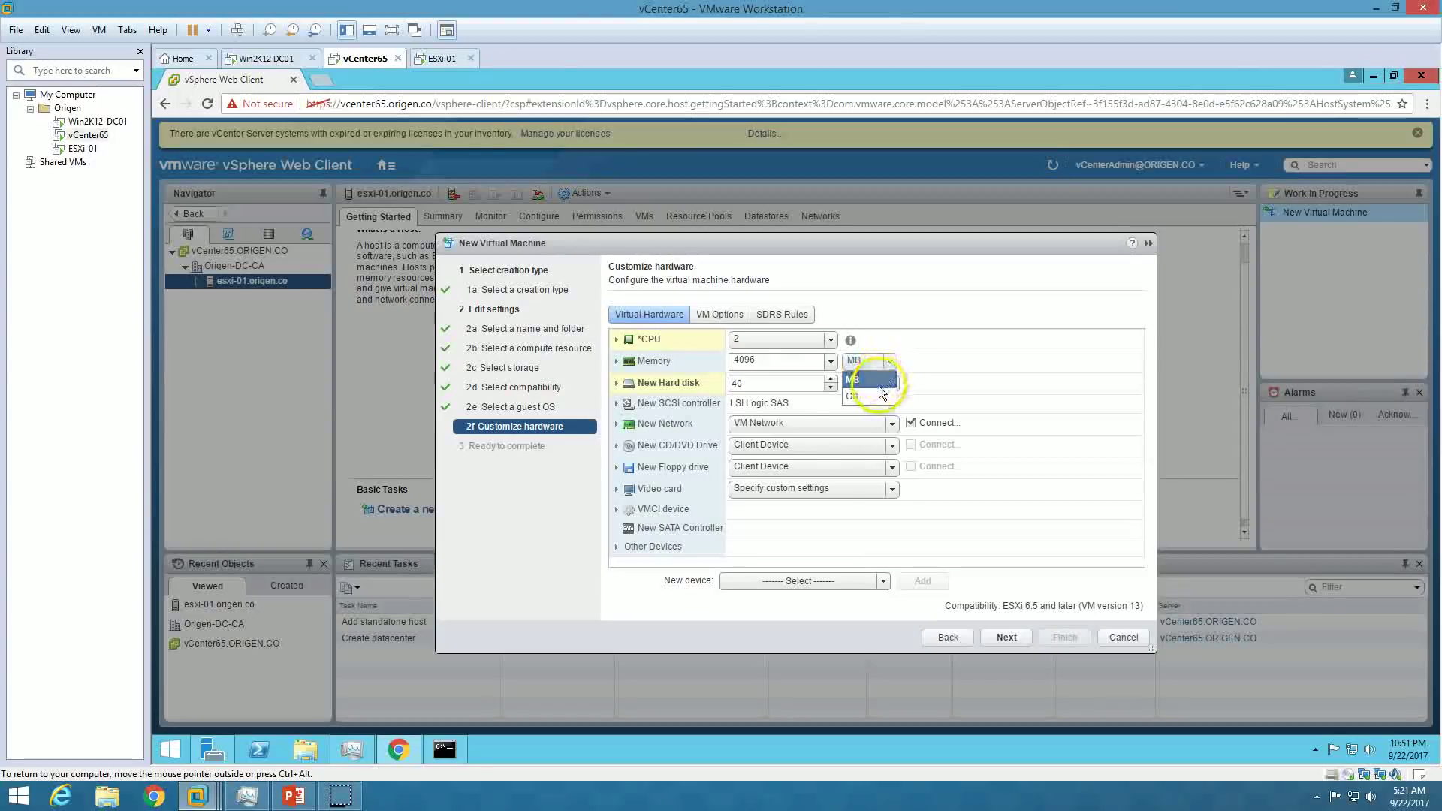
click(856, 385)
click(831, 362)
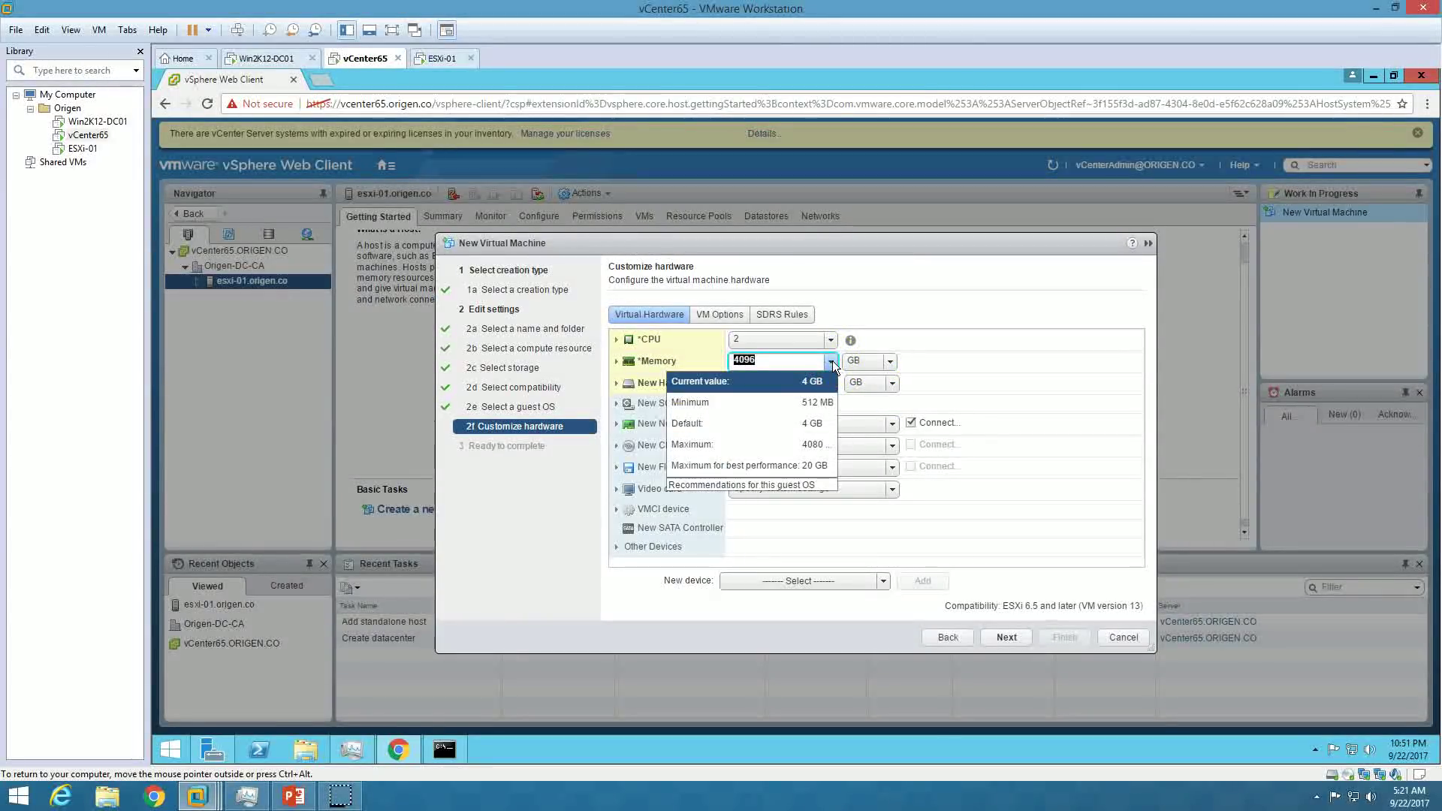
click(798, 423)
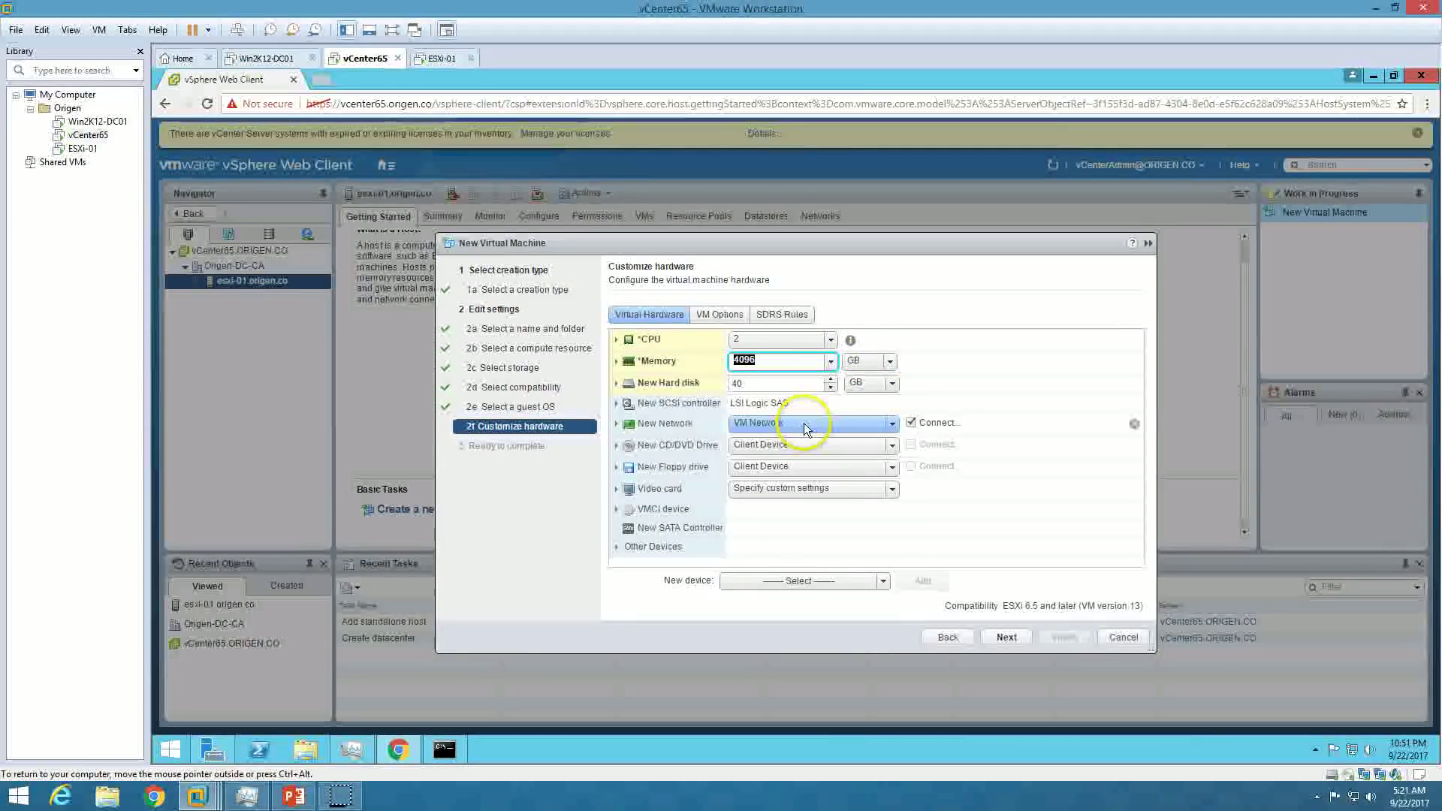
click(879, 364)
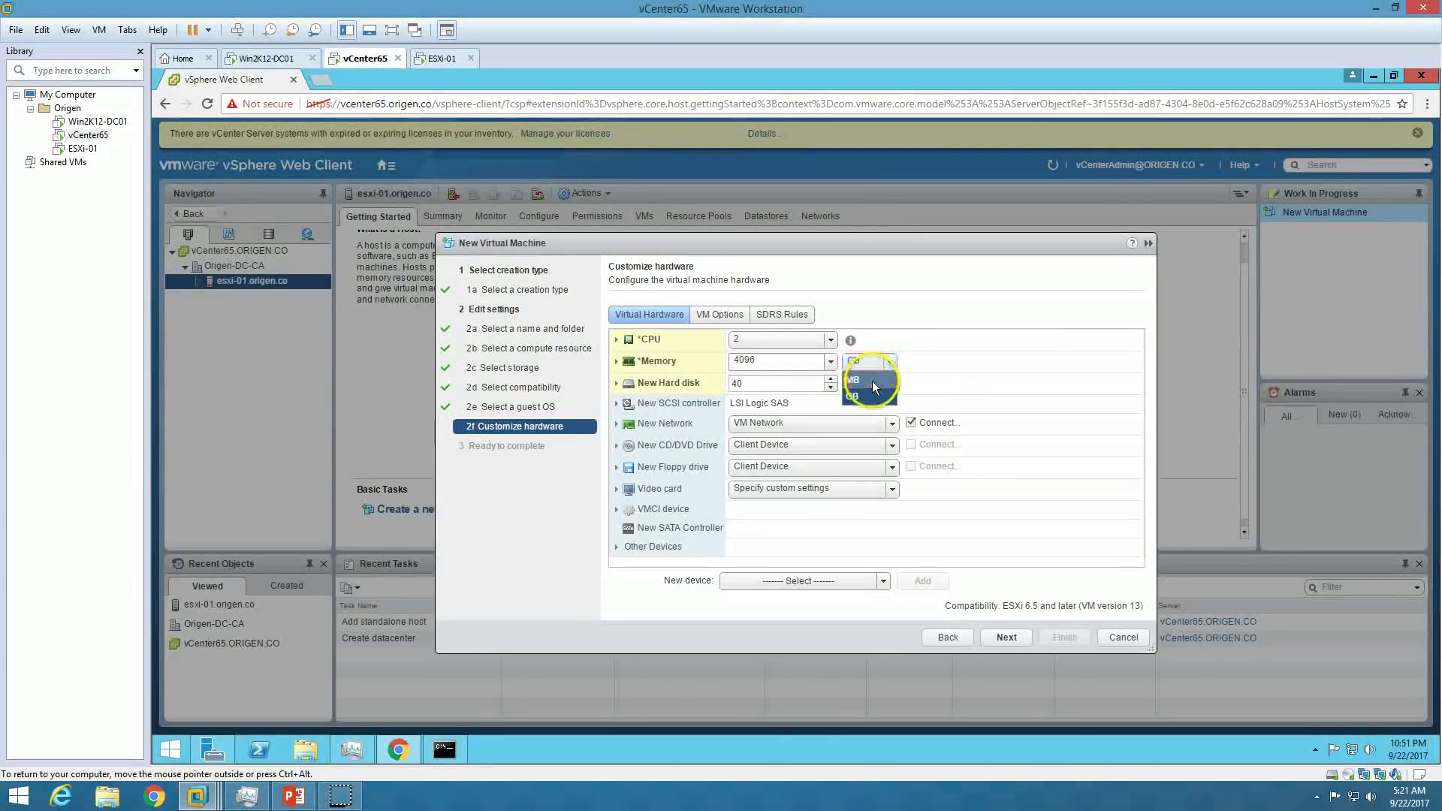
click(872, 380)
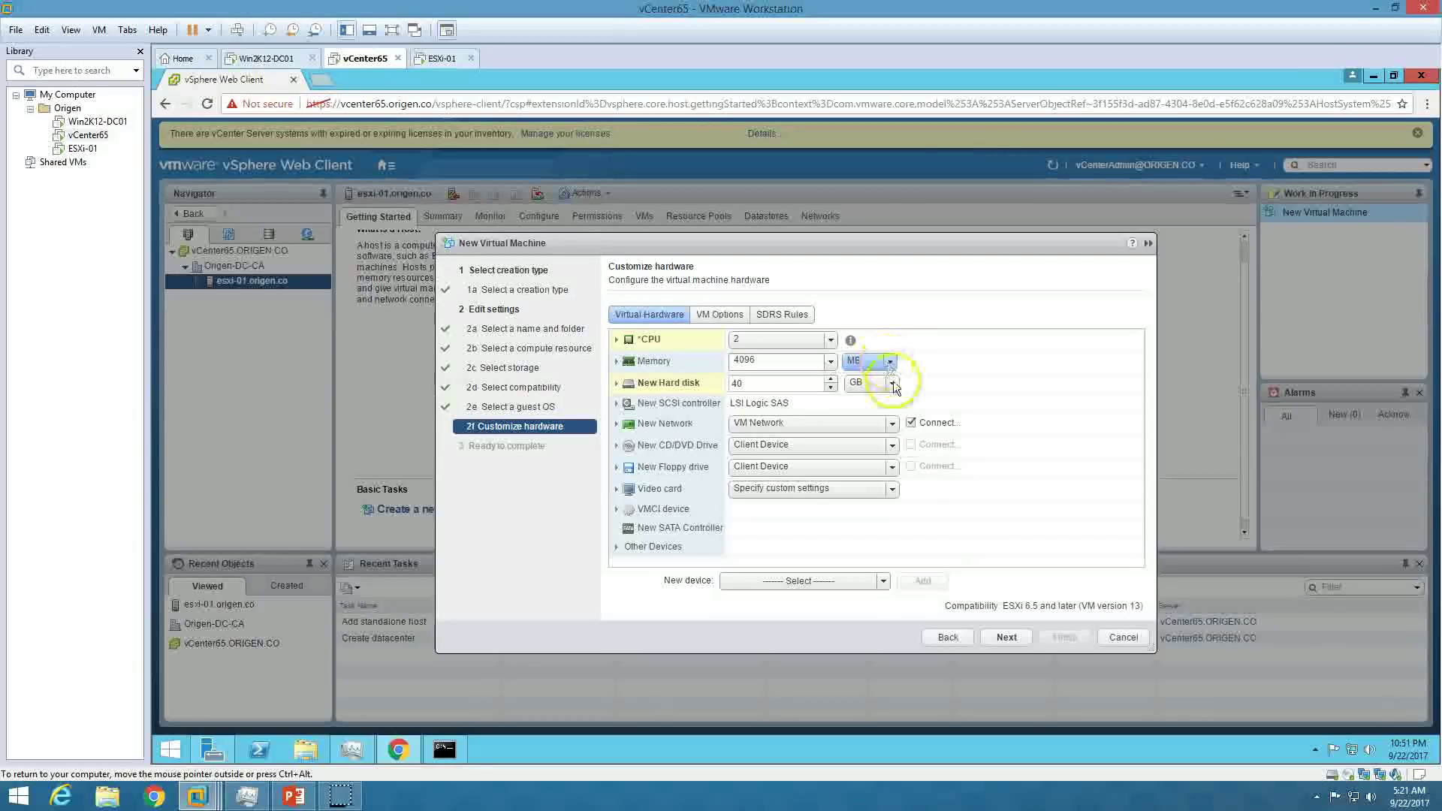
click(1006, 637)
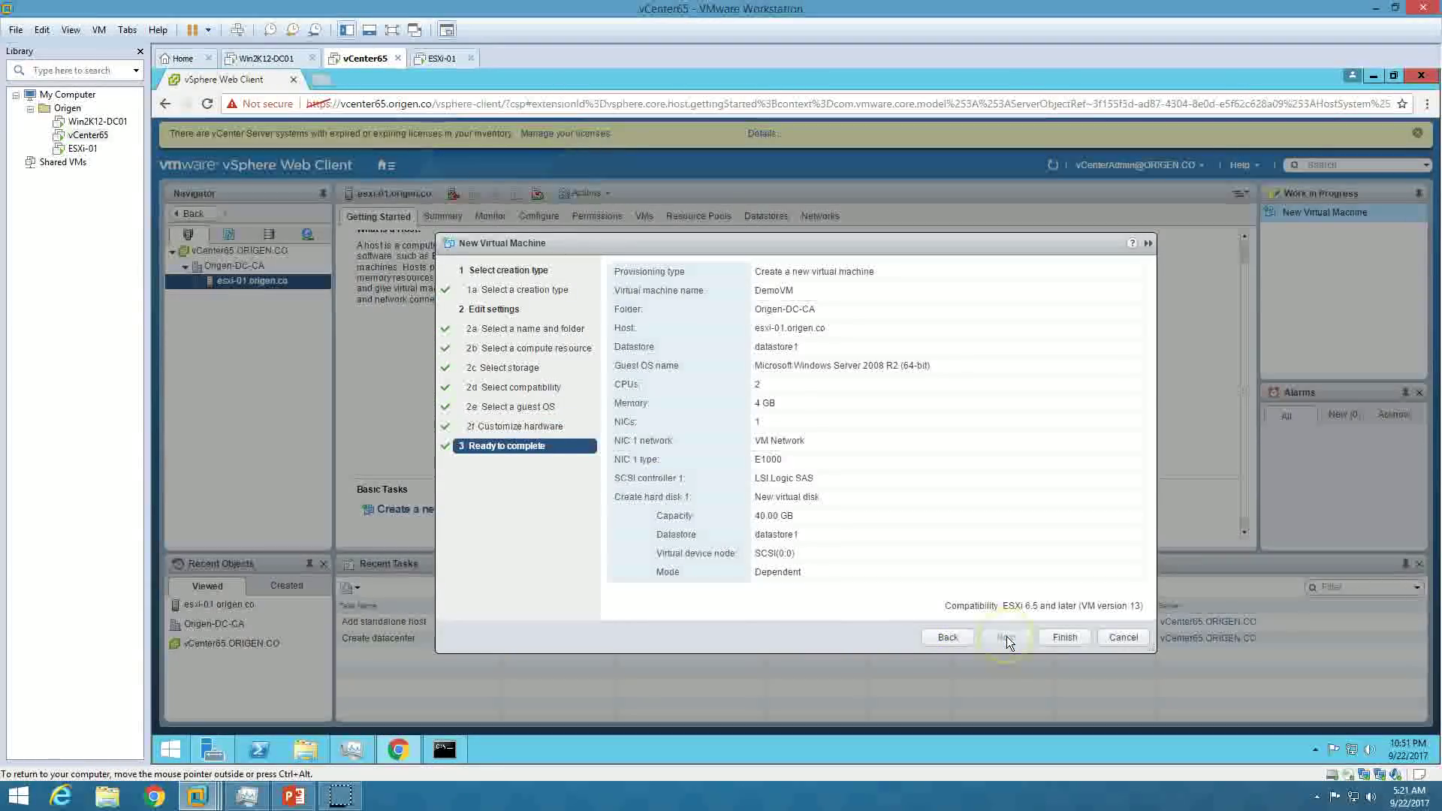
click(1065, 637)
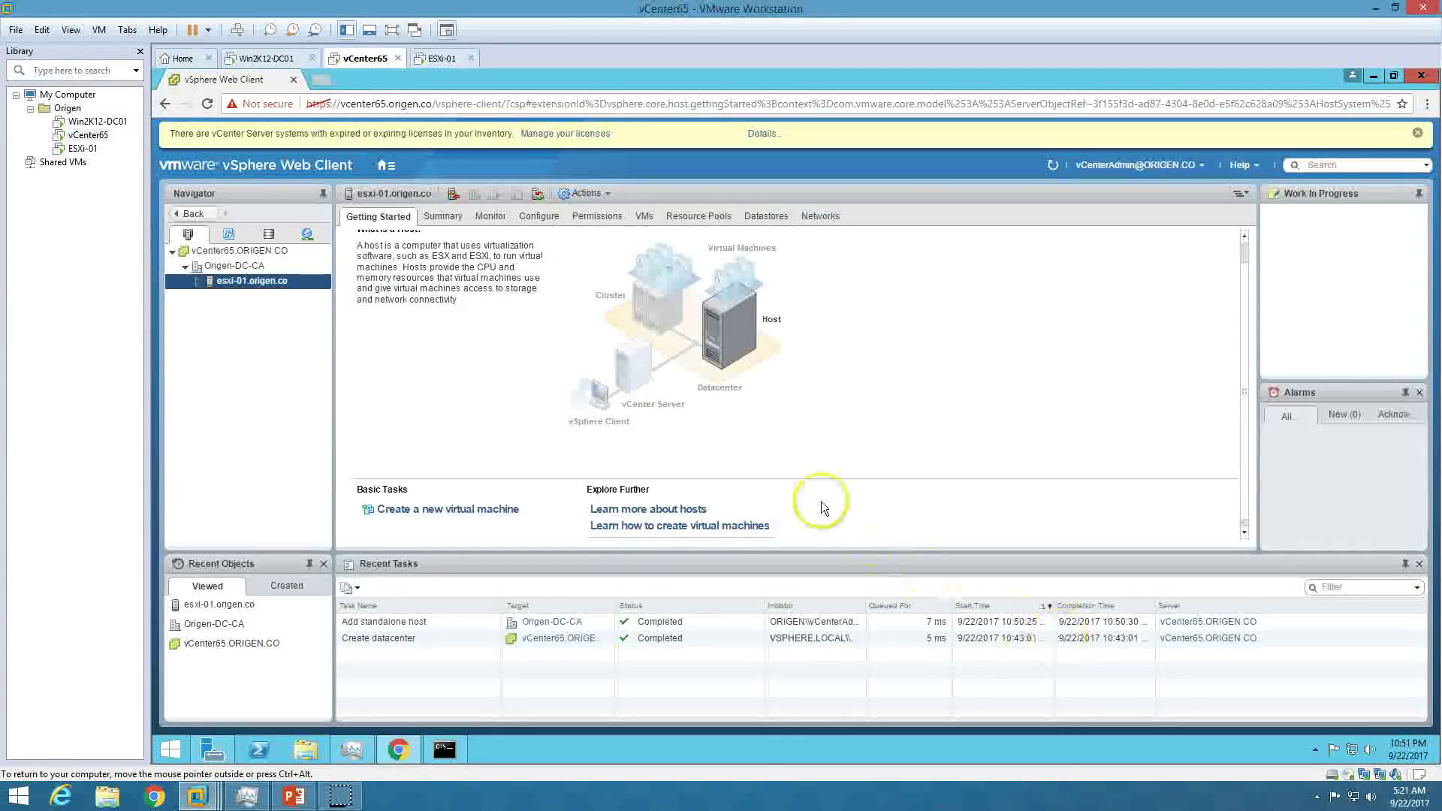
Dismiss the license and failed-task notifications and restart the new VM wizard for esxi-01.
click(1416, 133)
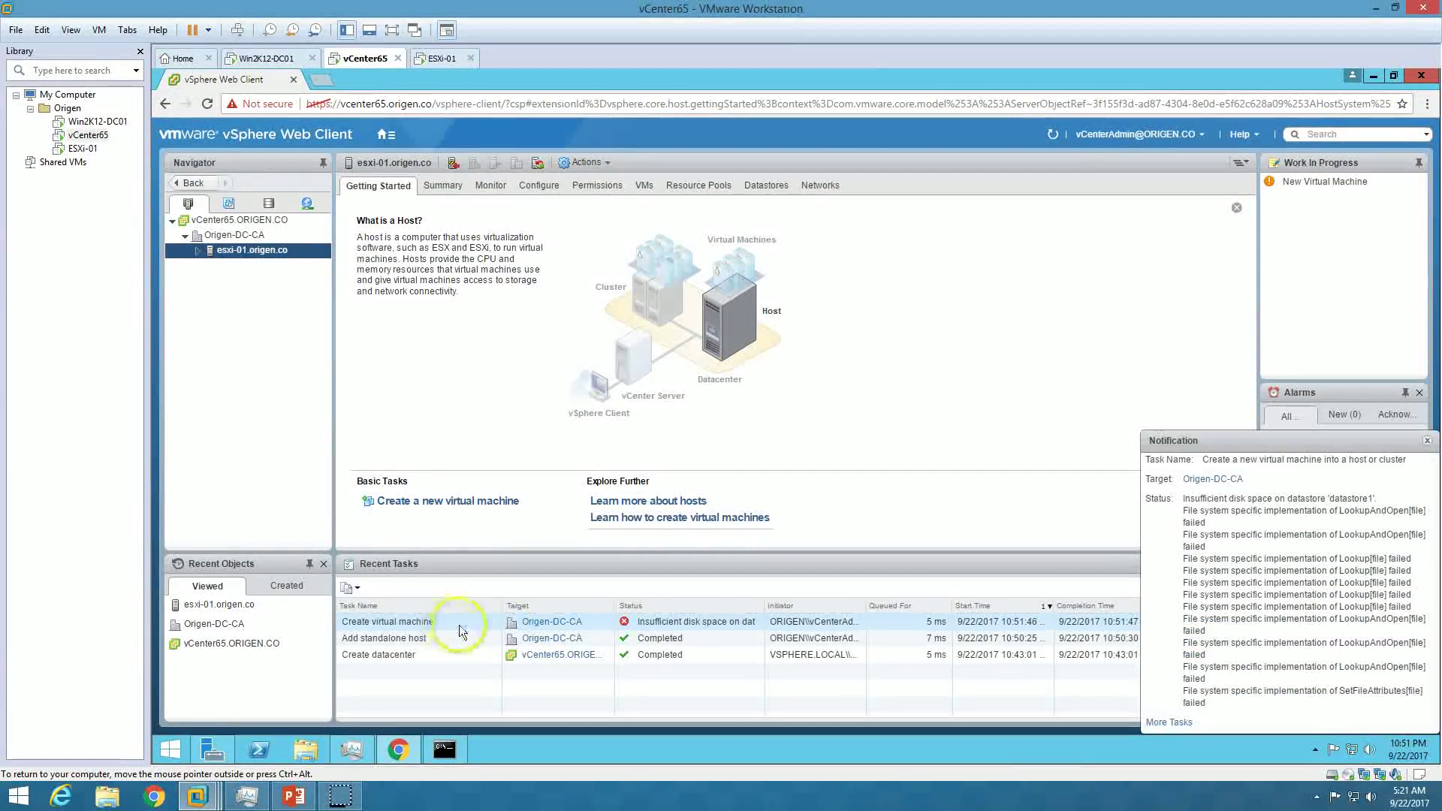
click(1426, 441)
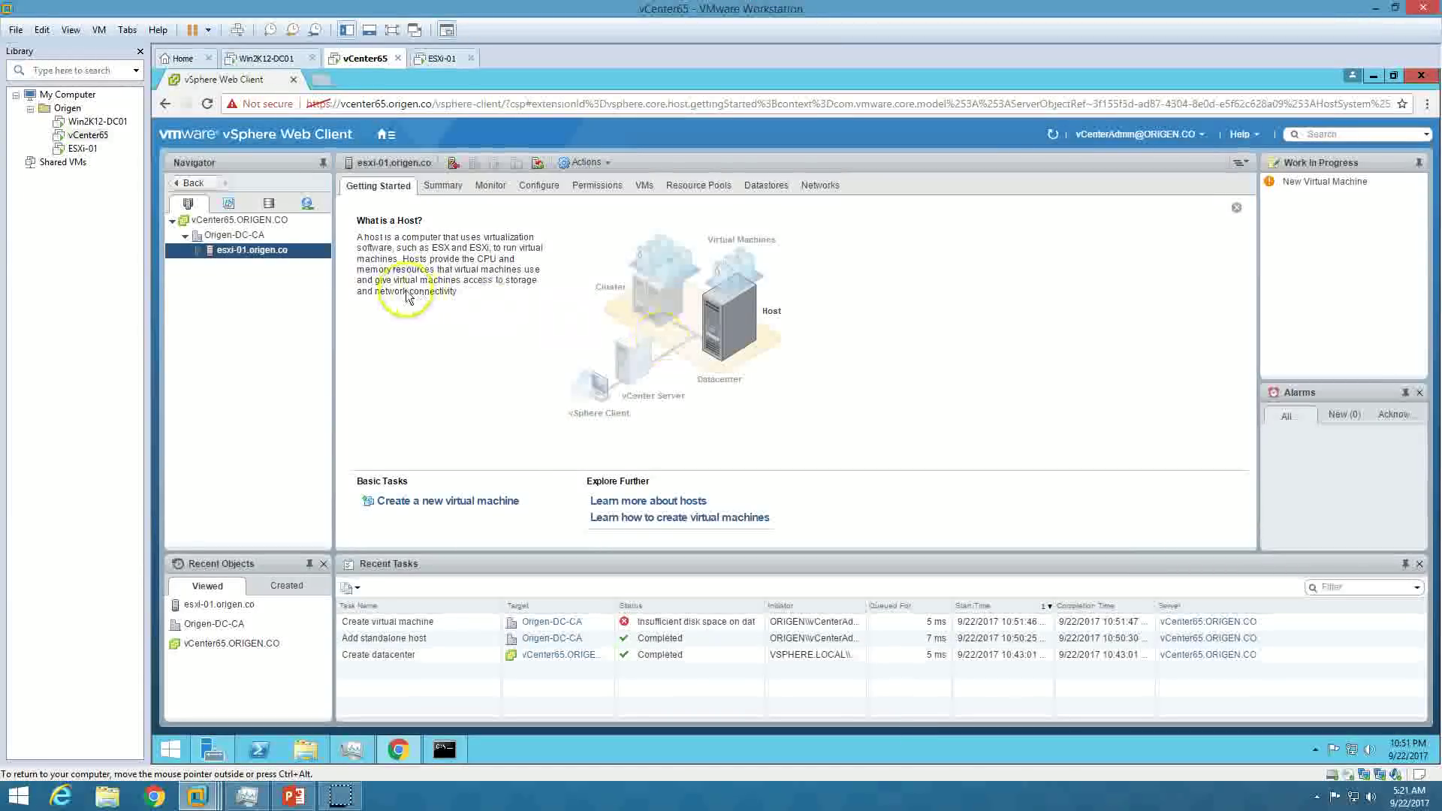
right_click(303, 261)
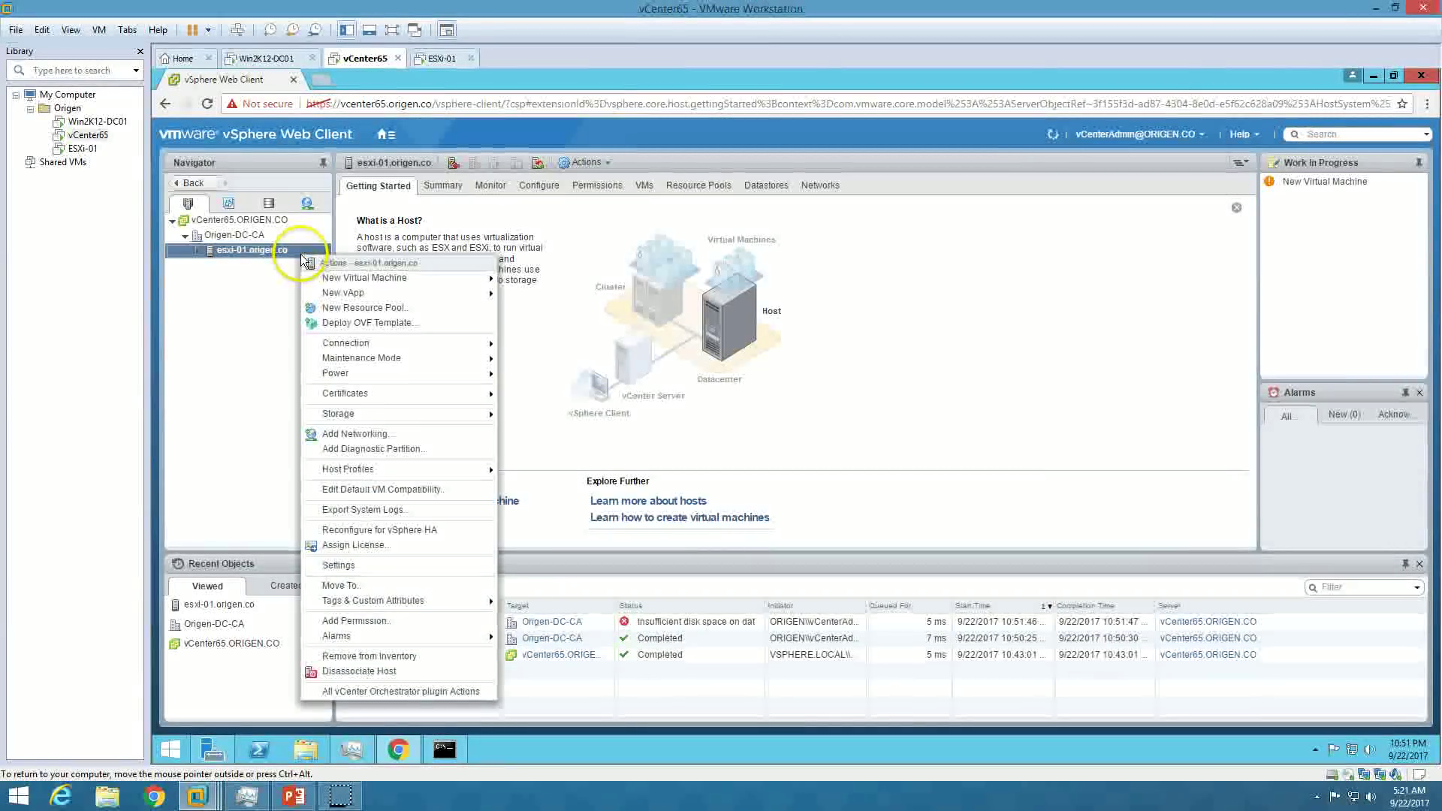
click(543, 306)
click(474, 500)
click(1005, 636)
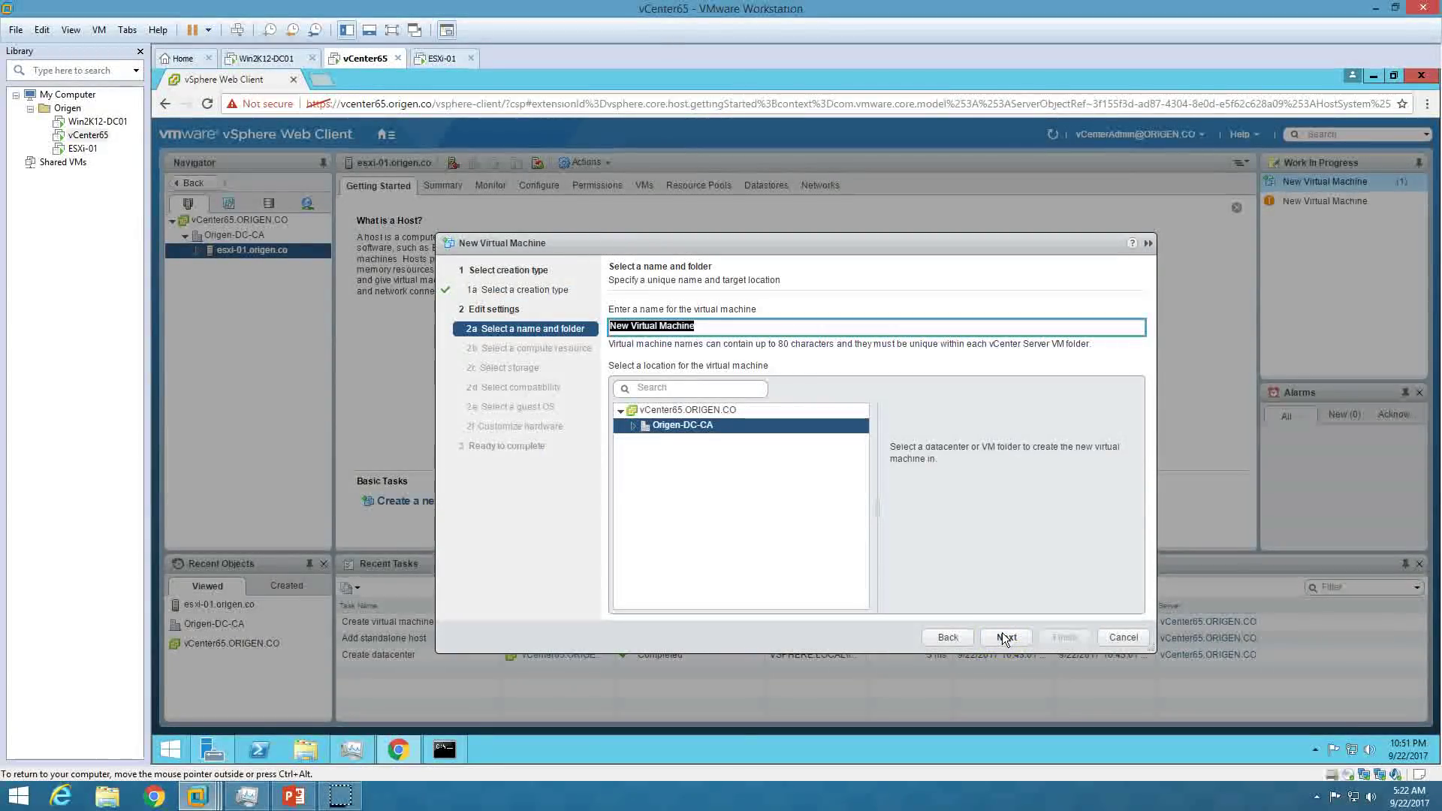
Name the machine DemoVM and accept the esxi-01, storage and ESXi 6.5 compatibility defaults.
text(Demo)
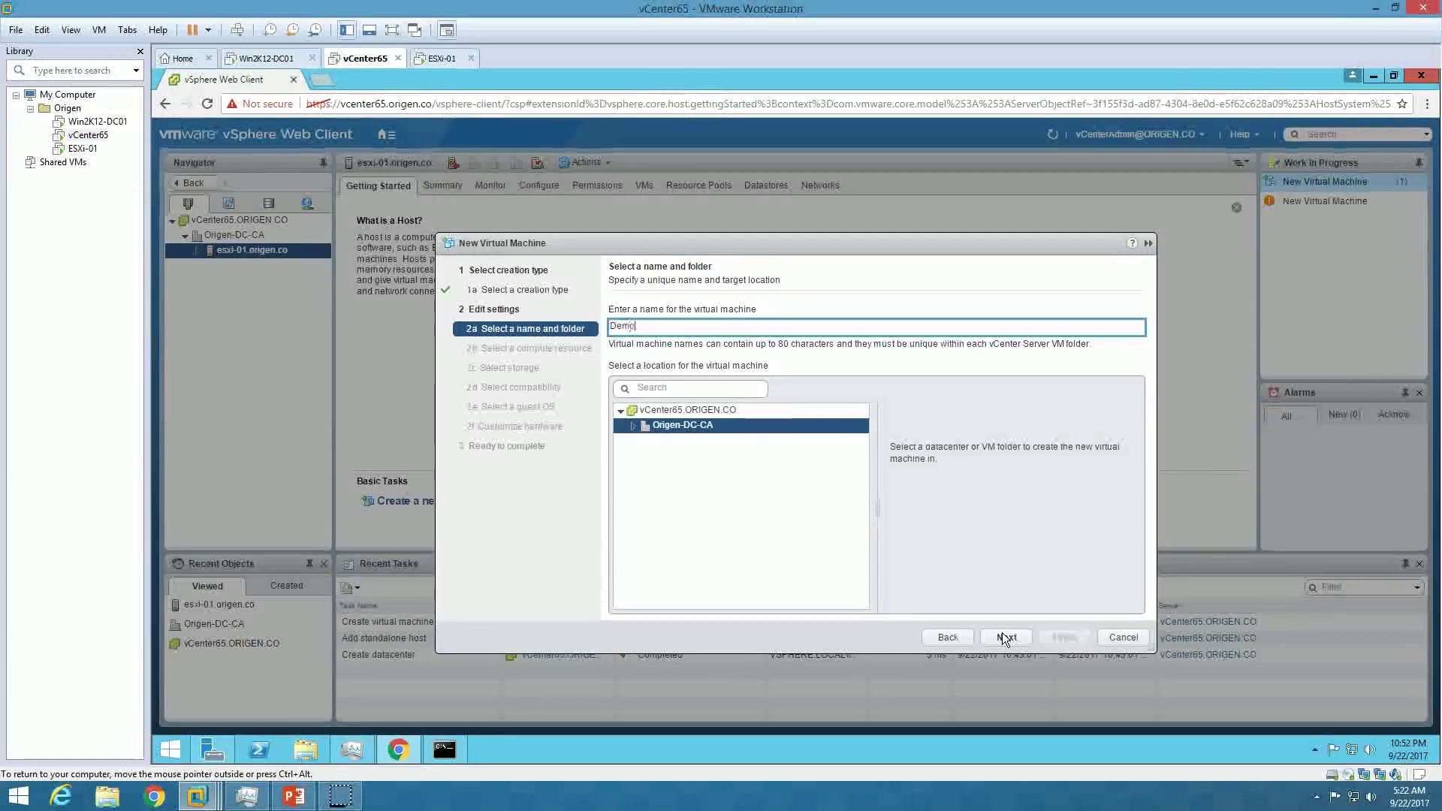
text(VM)
click(1017, 642)
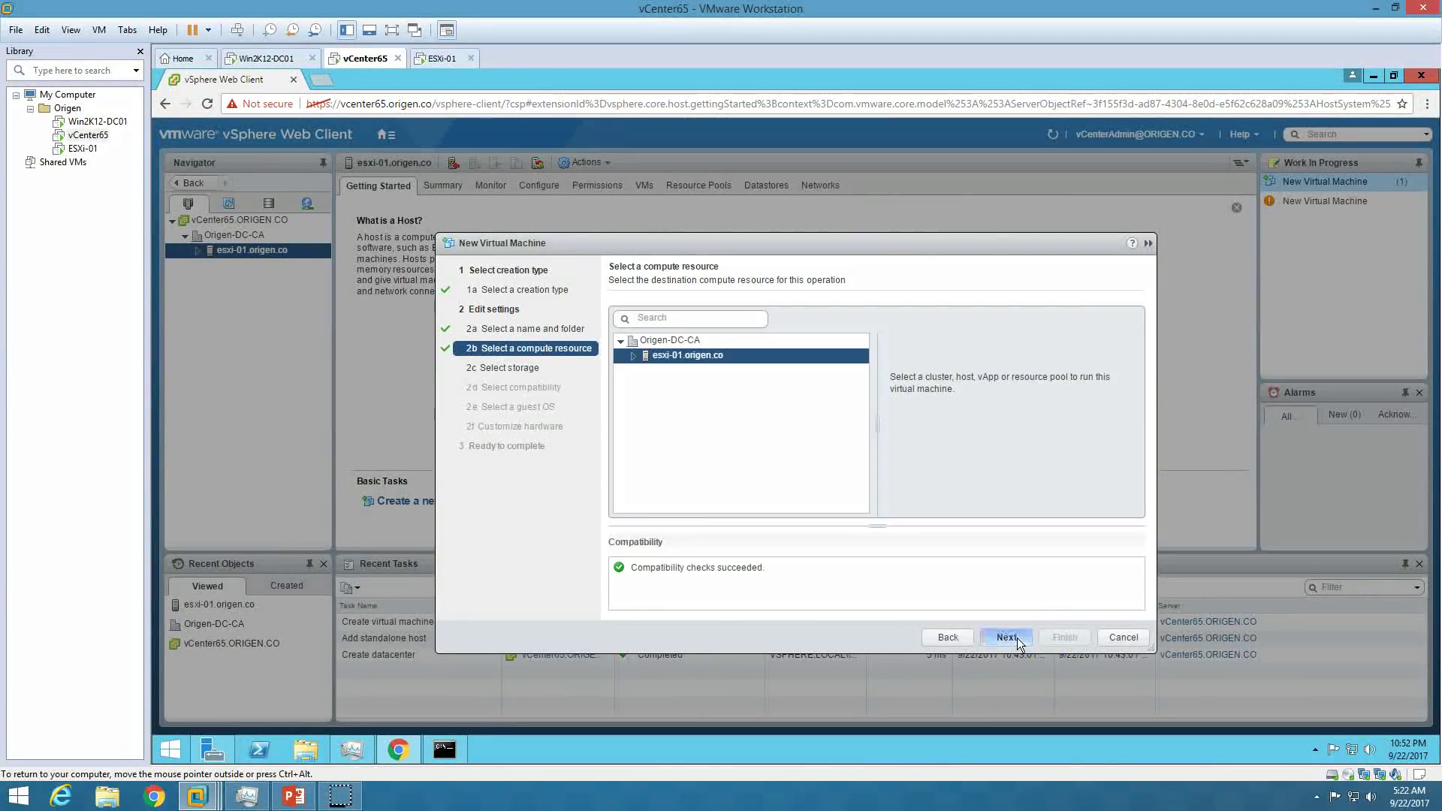
click(1017, 637)
click(1017, 637)
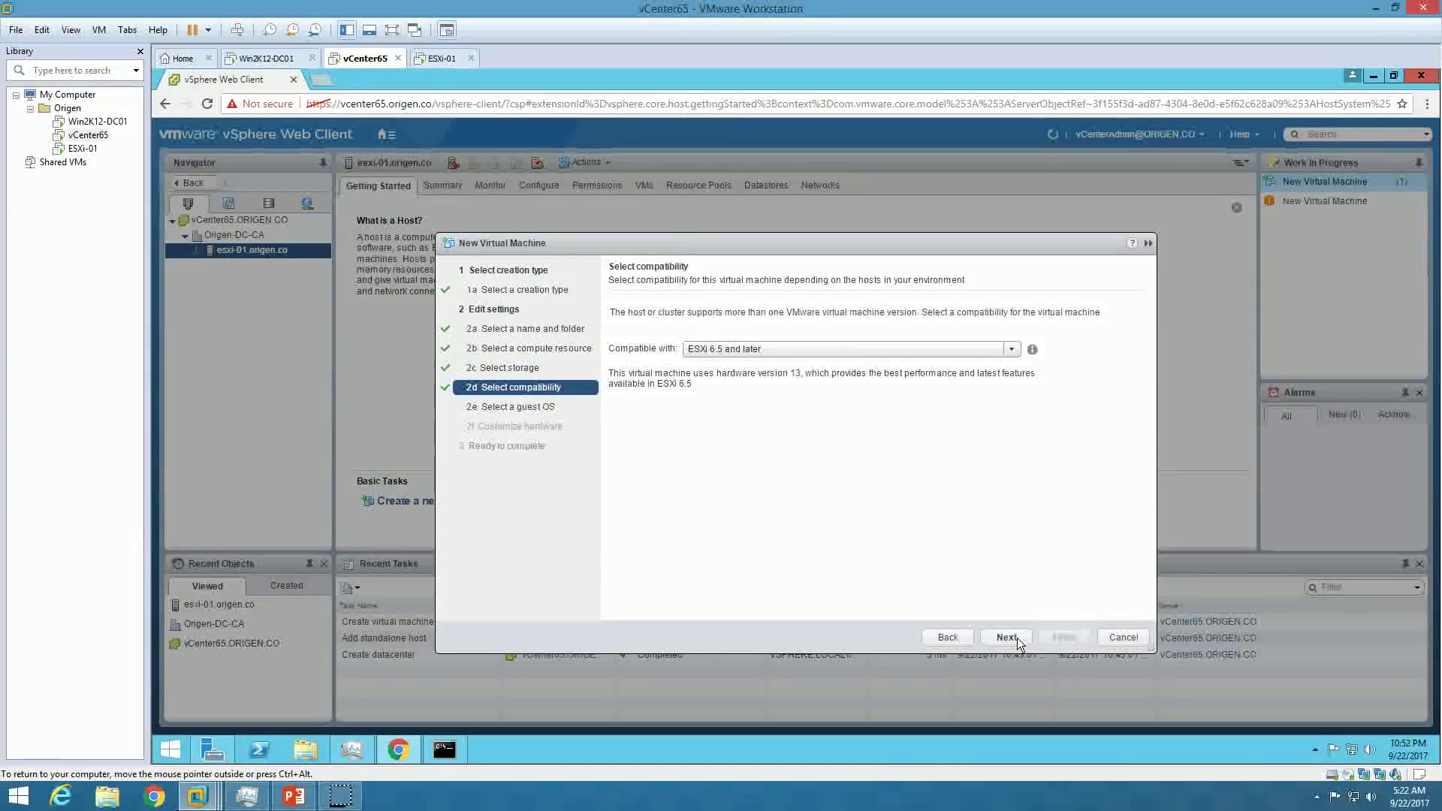
click(1010, 638)
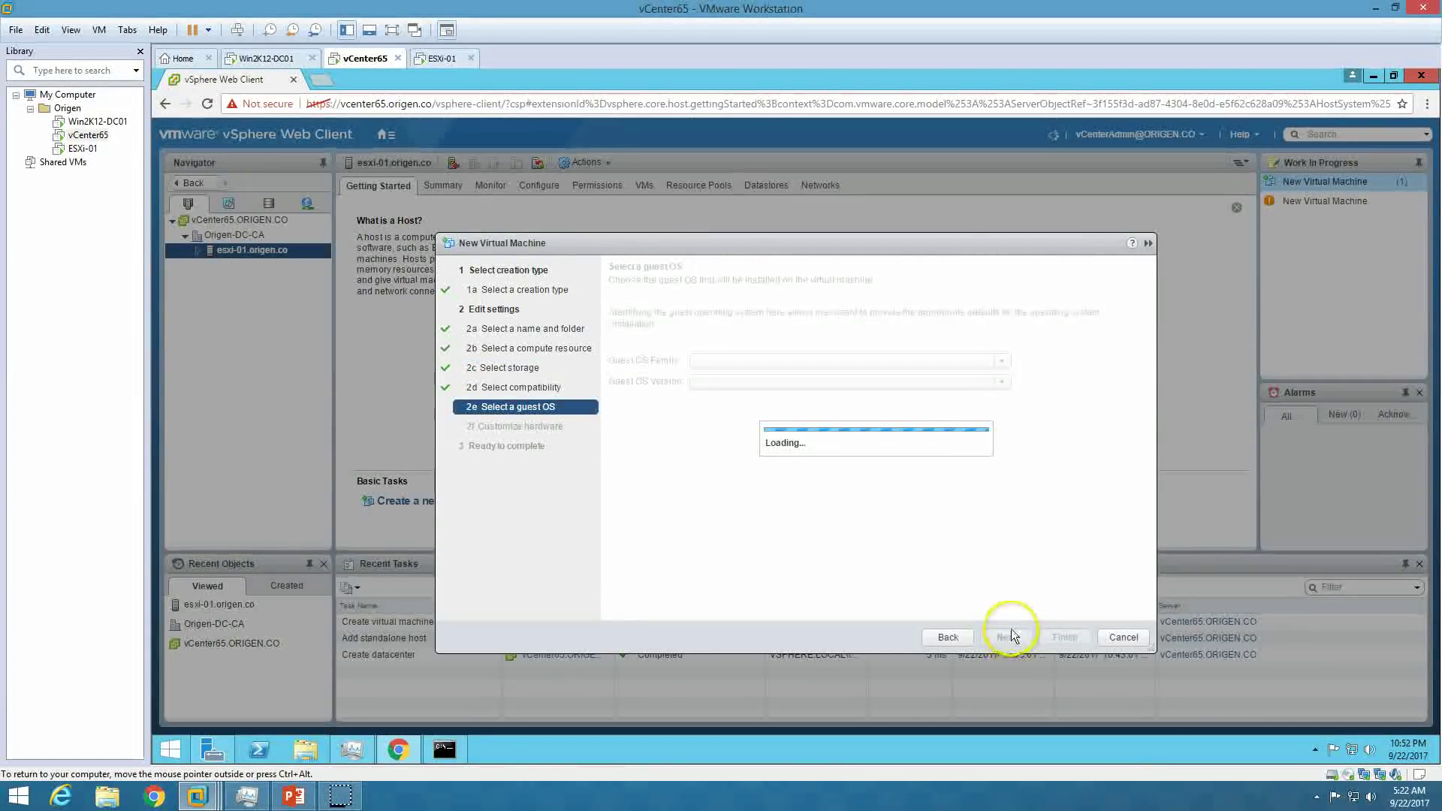
Set the guest OS to Linux, Red Hat Enterprise Linux 7 (64-bit).
click(788, 383)
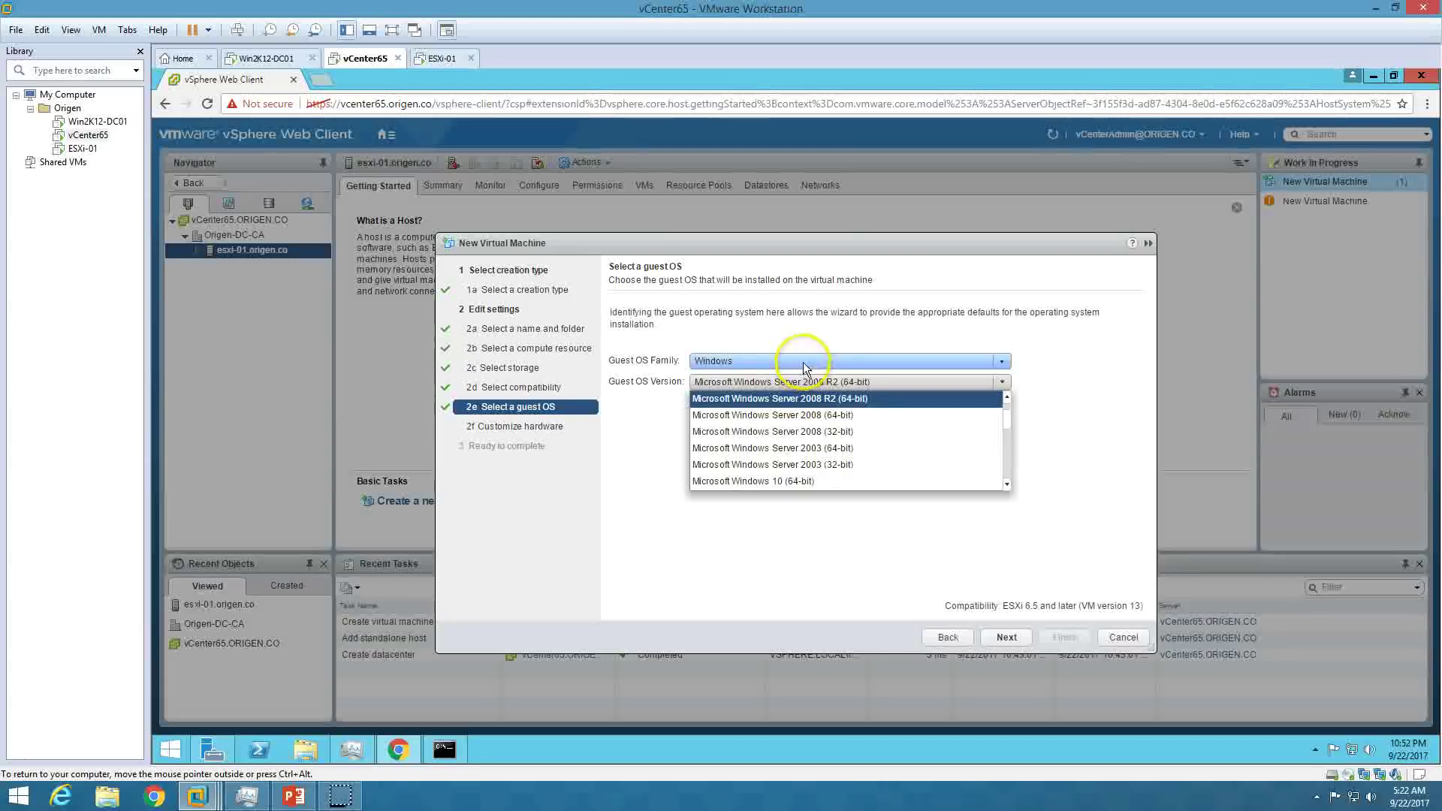
click(802, 363)
click(767, 396)
click(817, 384)
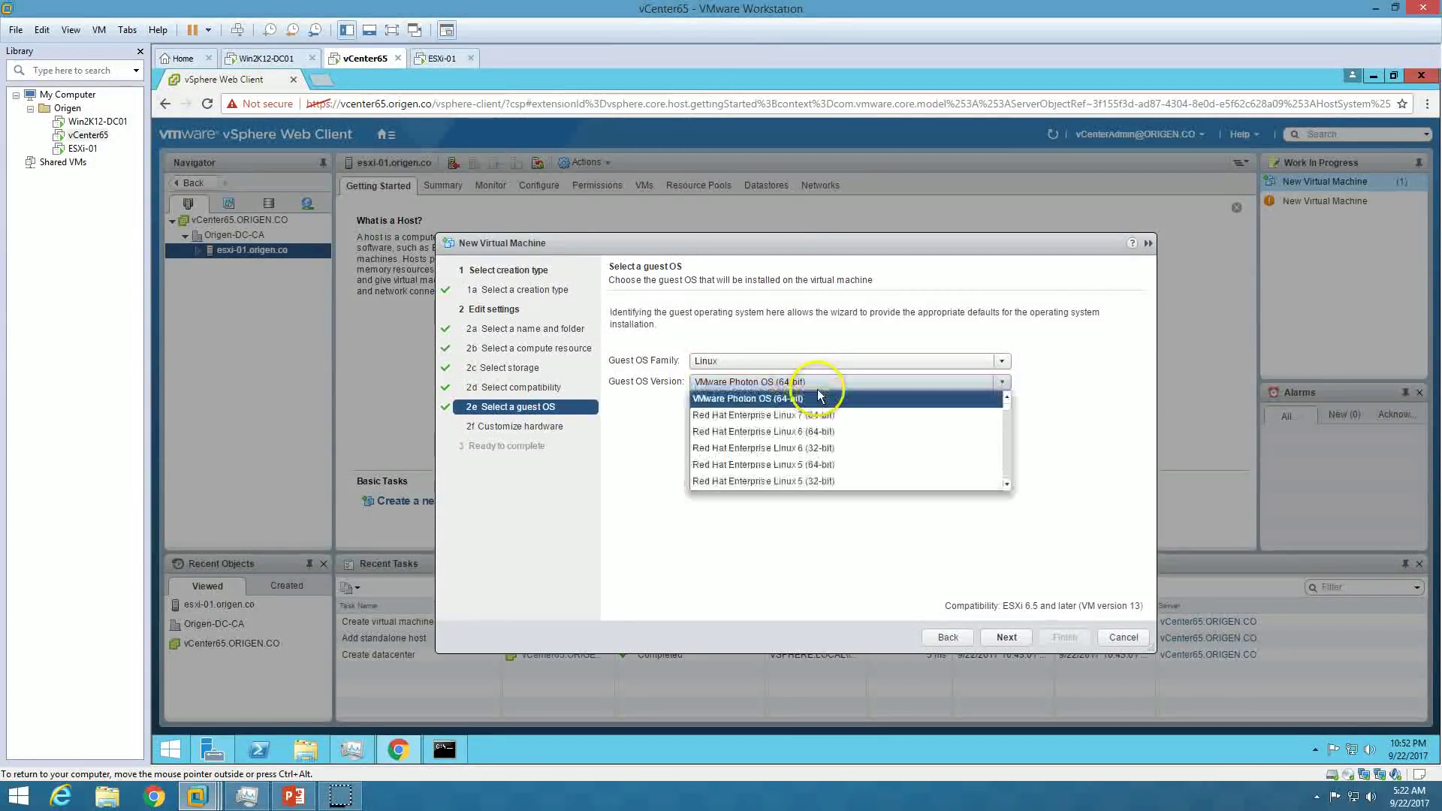
click(817, 417)
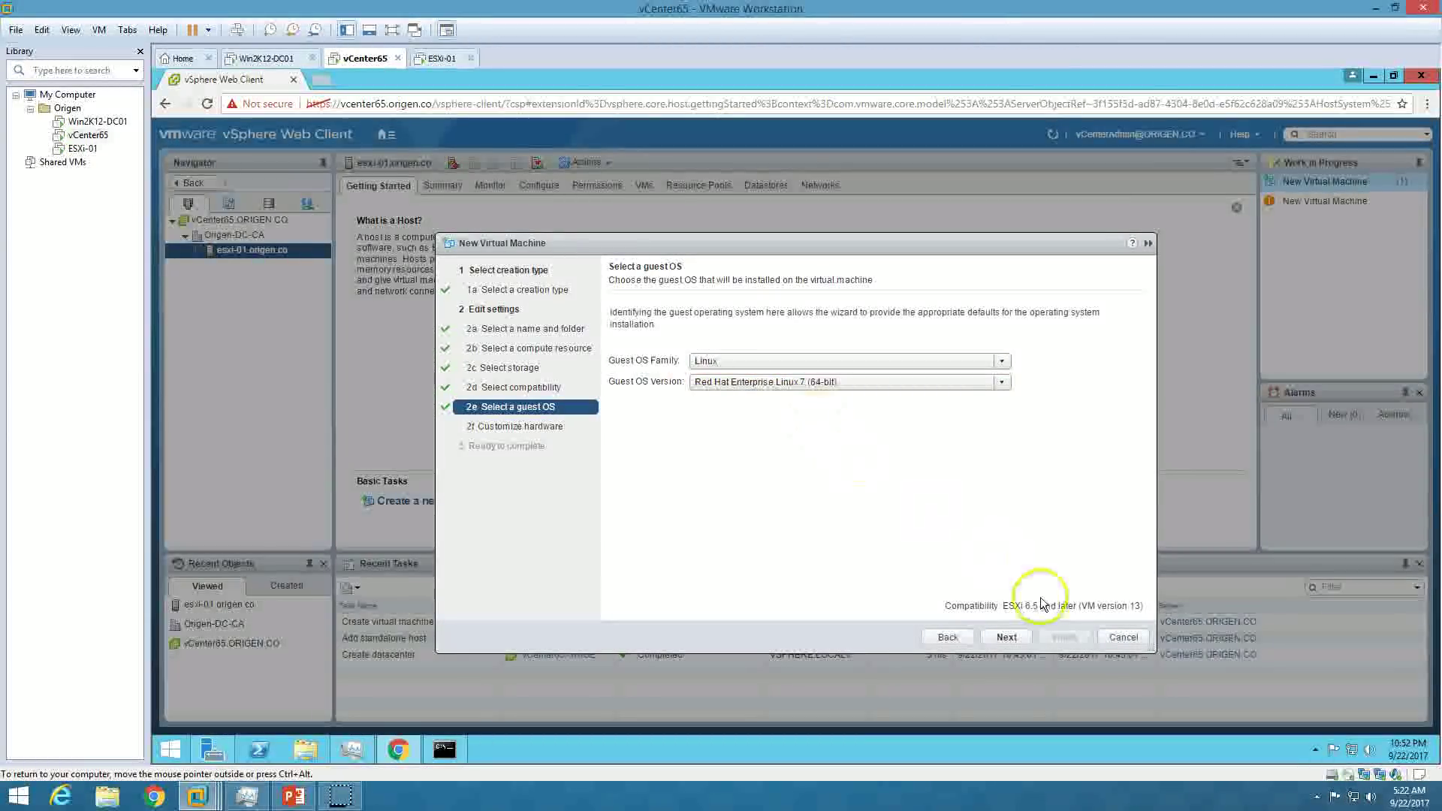
click(1008, 638)
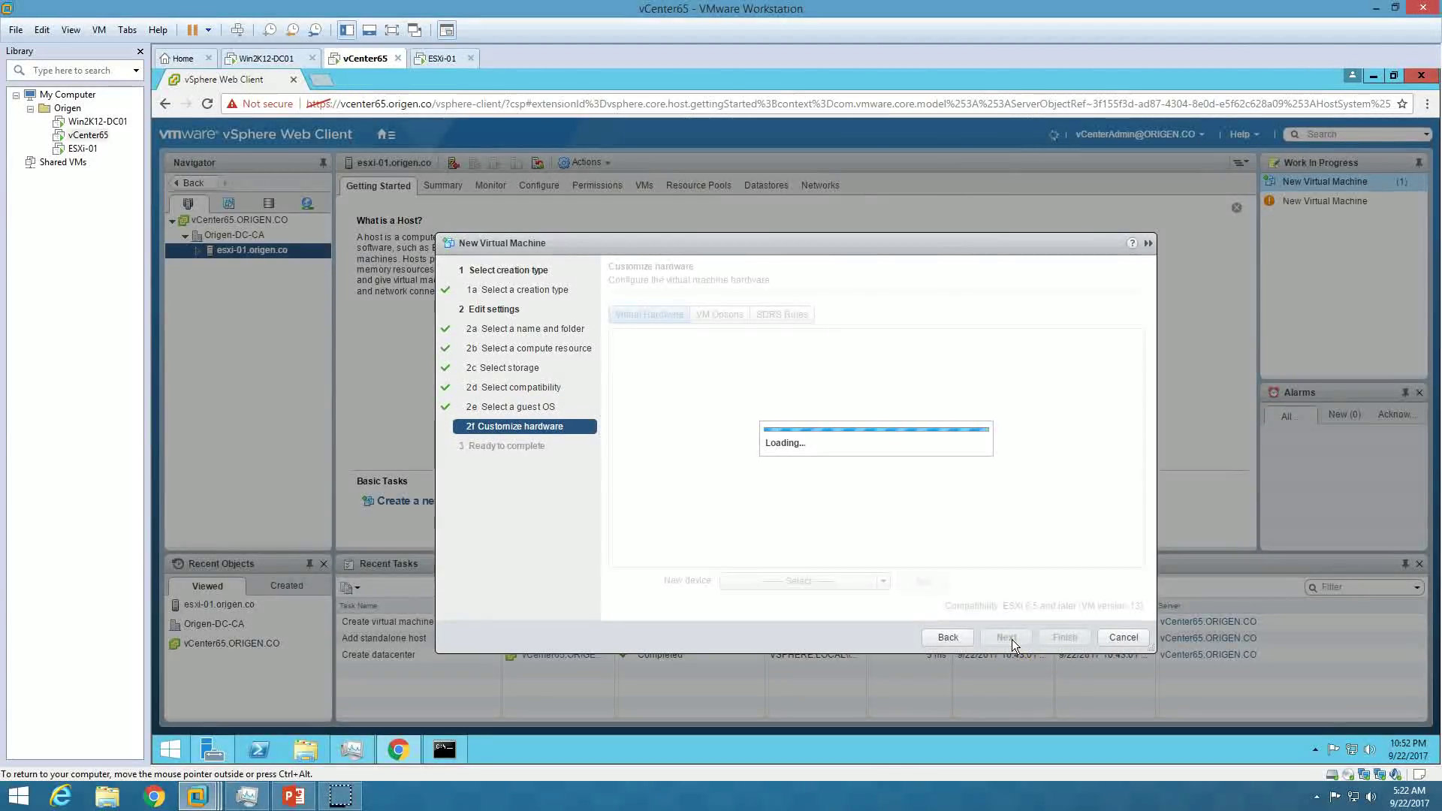
click(734, 344)
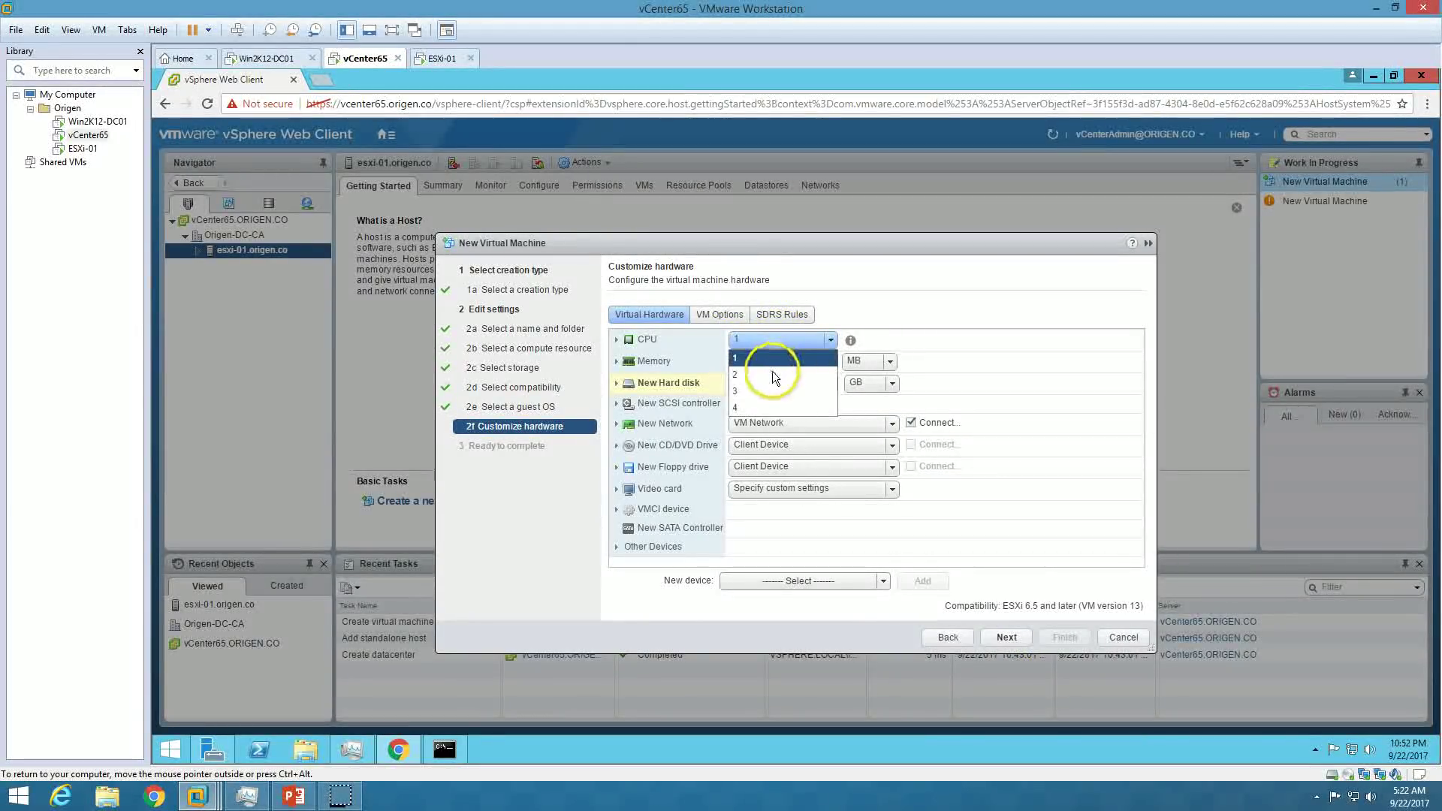
Set 2 CPUs and 2048 MB memory, then finish creating DemoVM.
click(772, 371)
click(868, 361)
click(862, 395)
click(789, 361)
drag(788, 361, 635, 361)
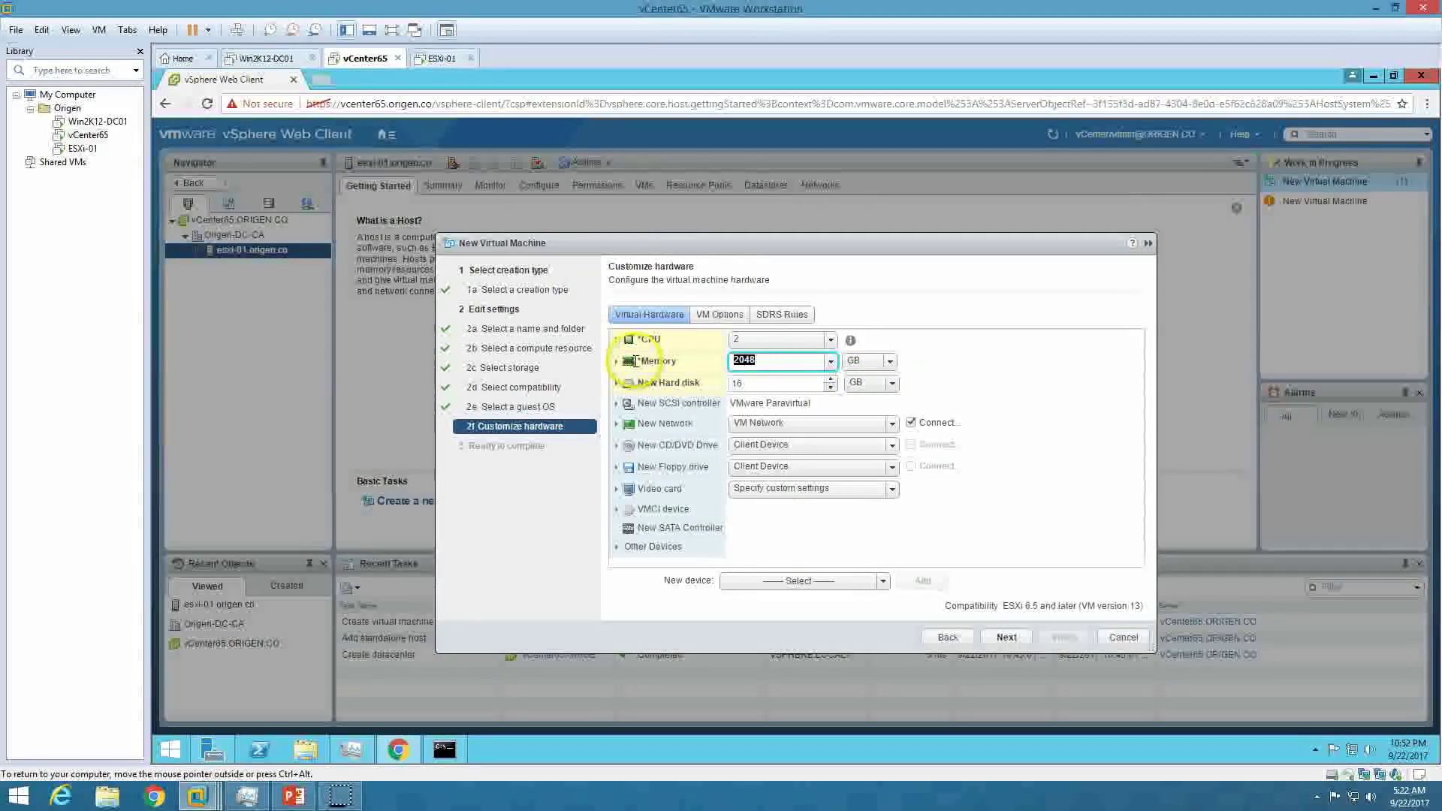
click(831, 362)
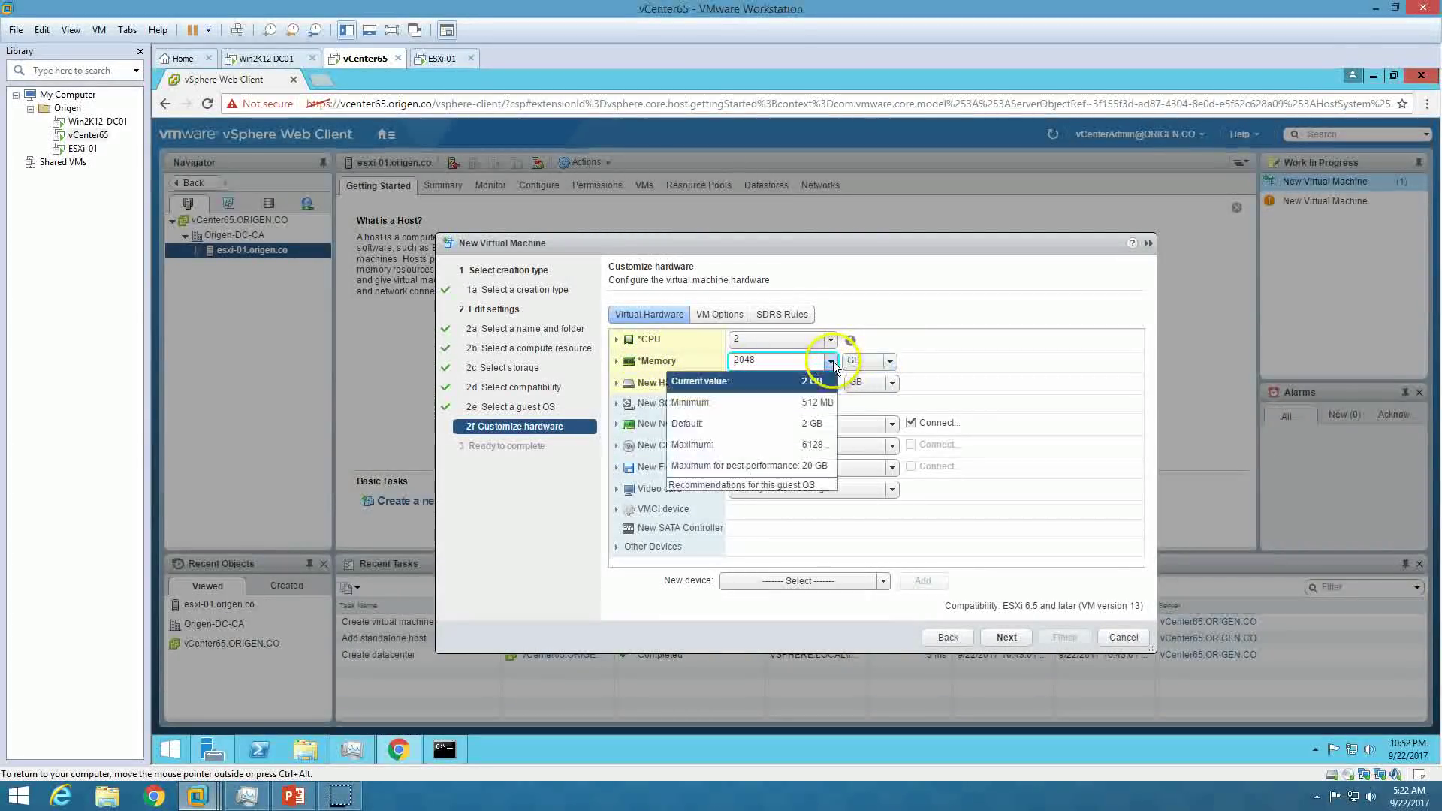
click(818, 422)
click(1007, 637)
click(1064, 638)
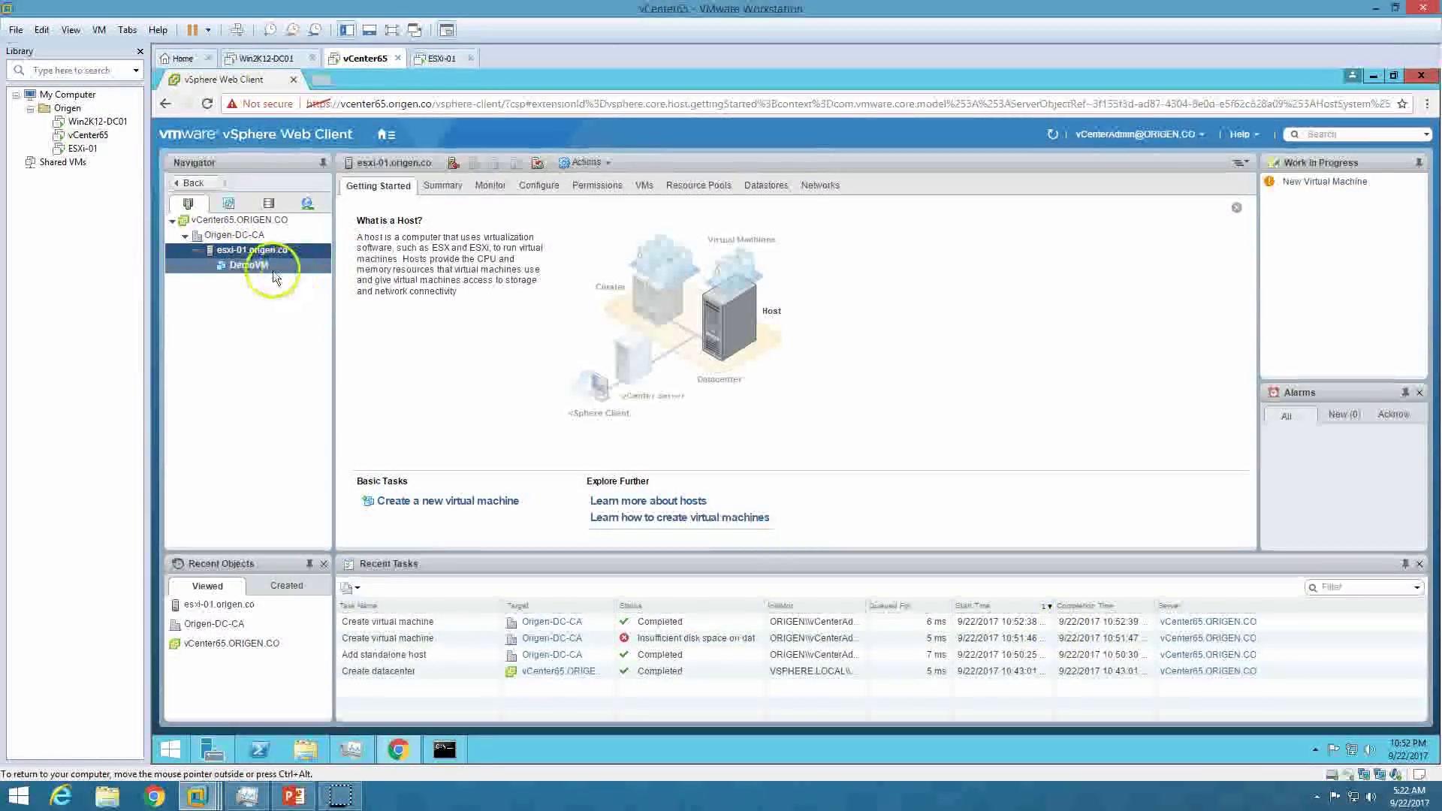
Try powering on DemoVM, then return to Win2K12-DC01 to view its ORIGEN.CO DNS records.
right_click(263, 264)
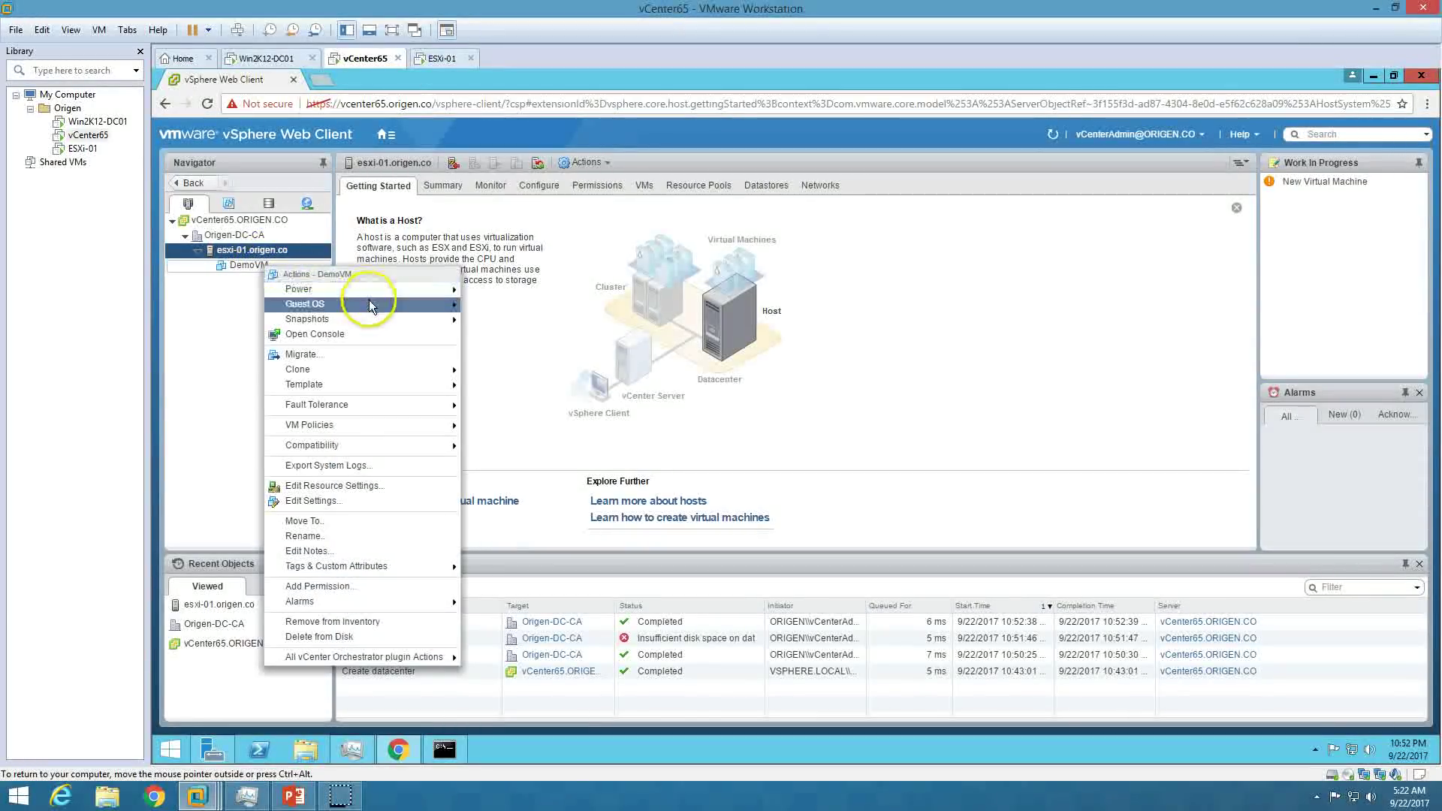
mouse_move(398, 304)
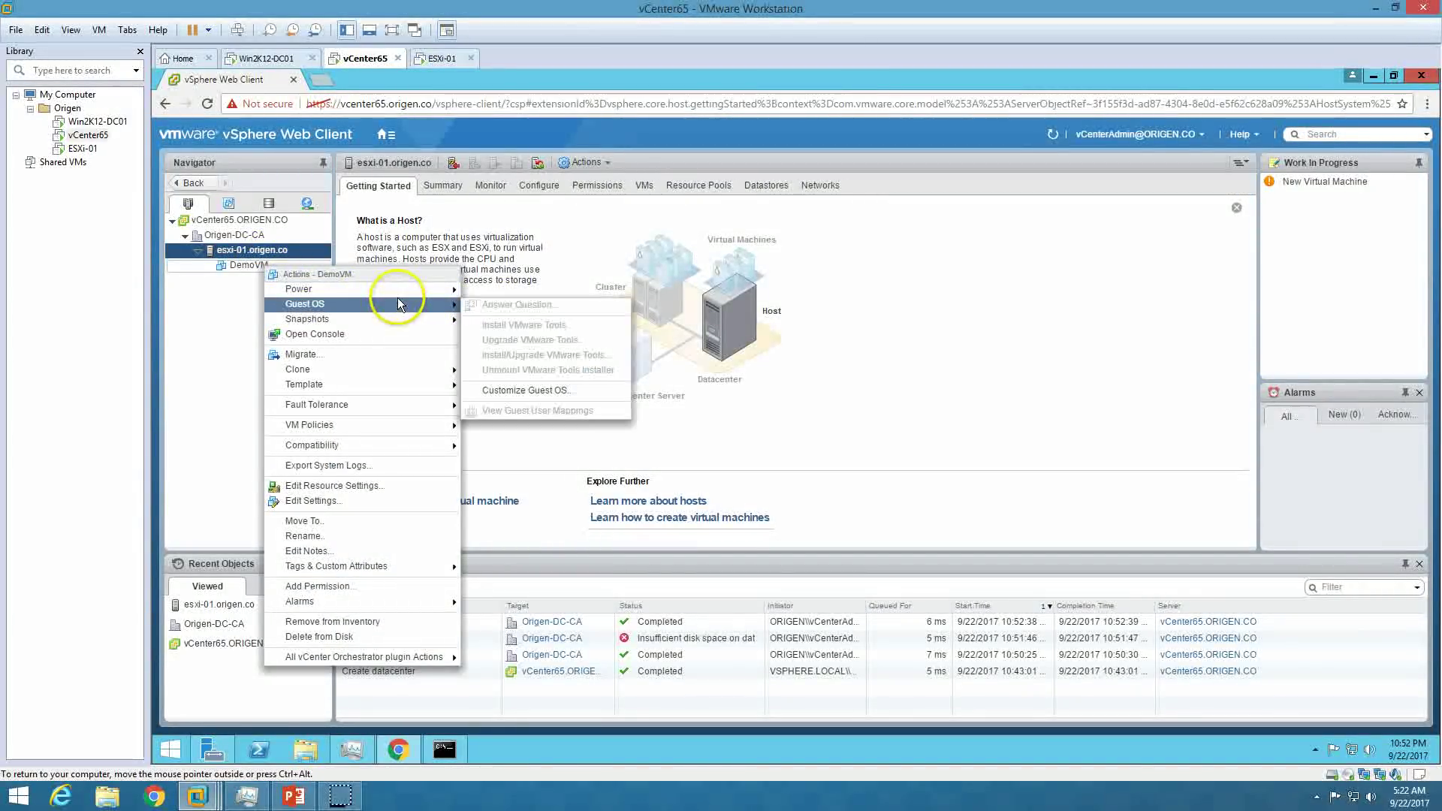
click(490, 295)
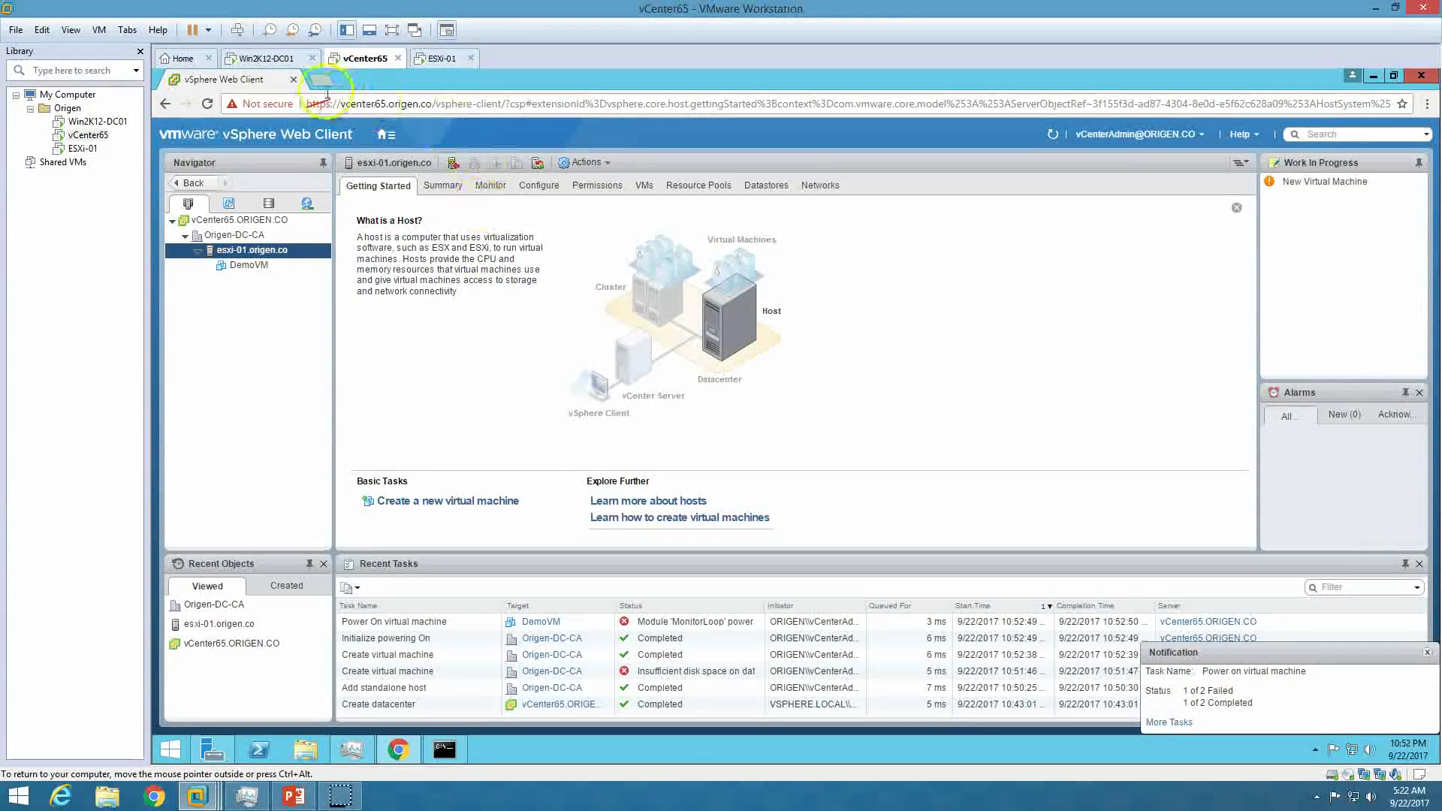
click(270, 58)
drag(417, 144, 658, 404)
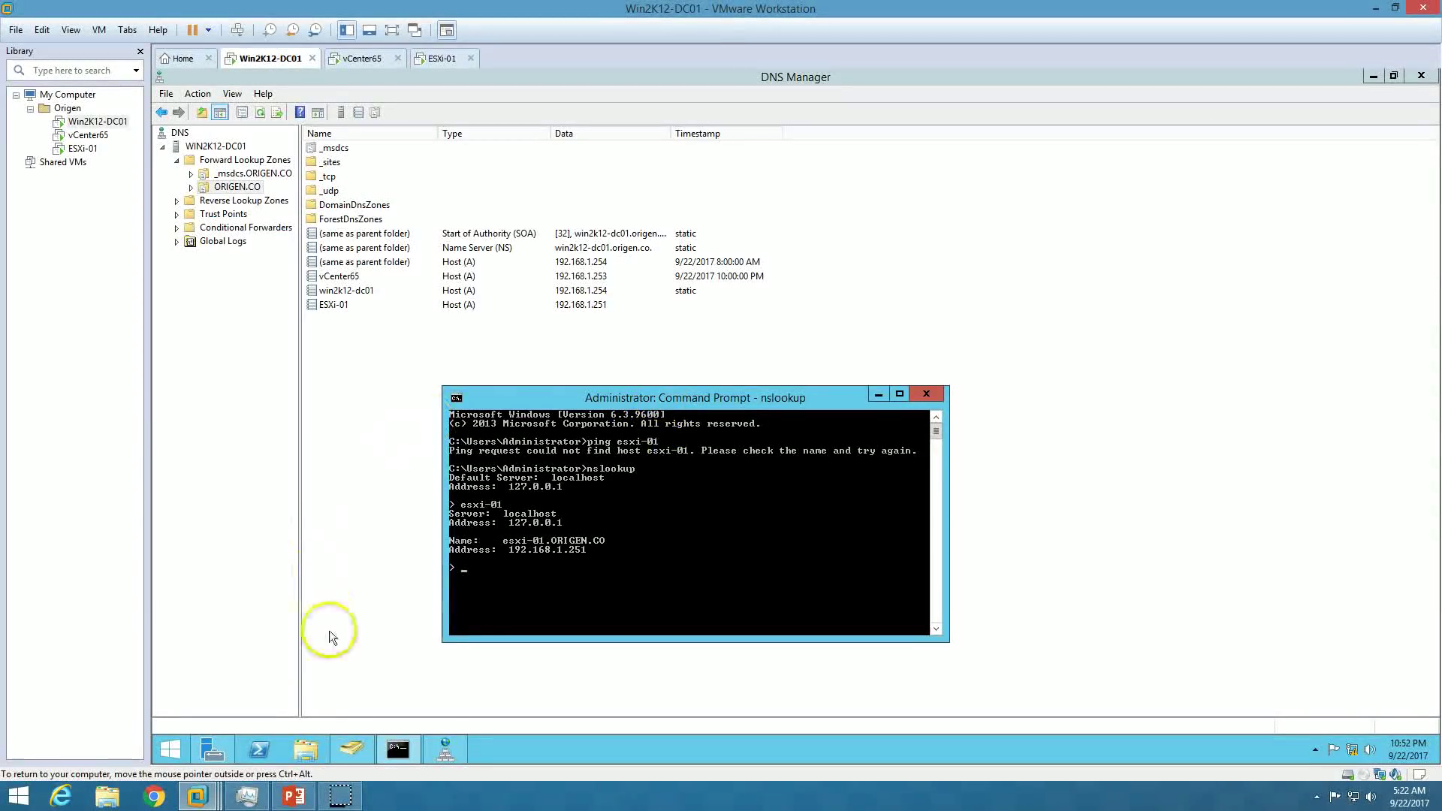
Advance the PowerPoint slide show to the final slide, 5 of 5, with Origen's contact details.
click(291, 801)
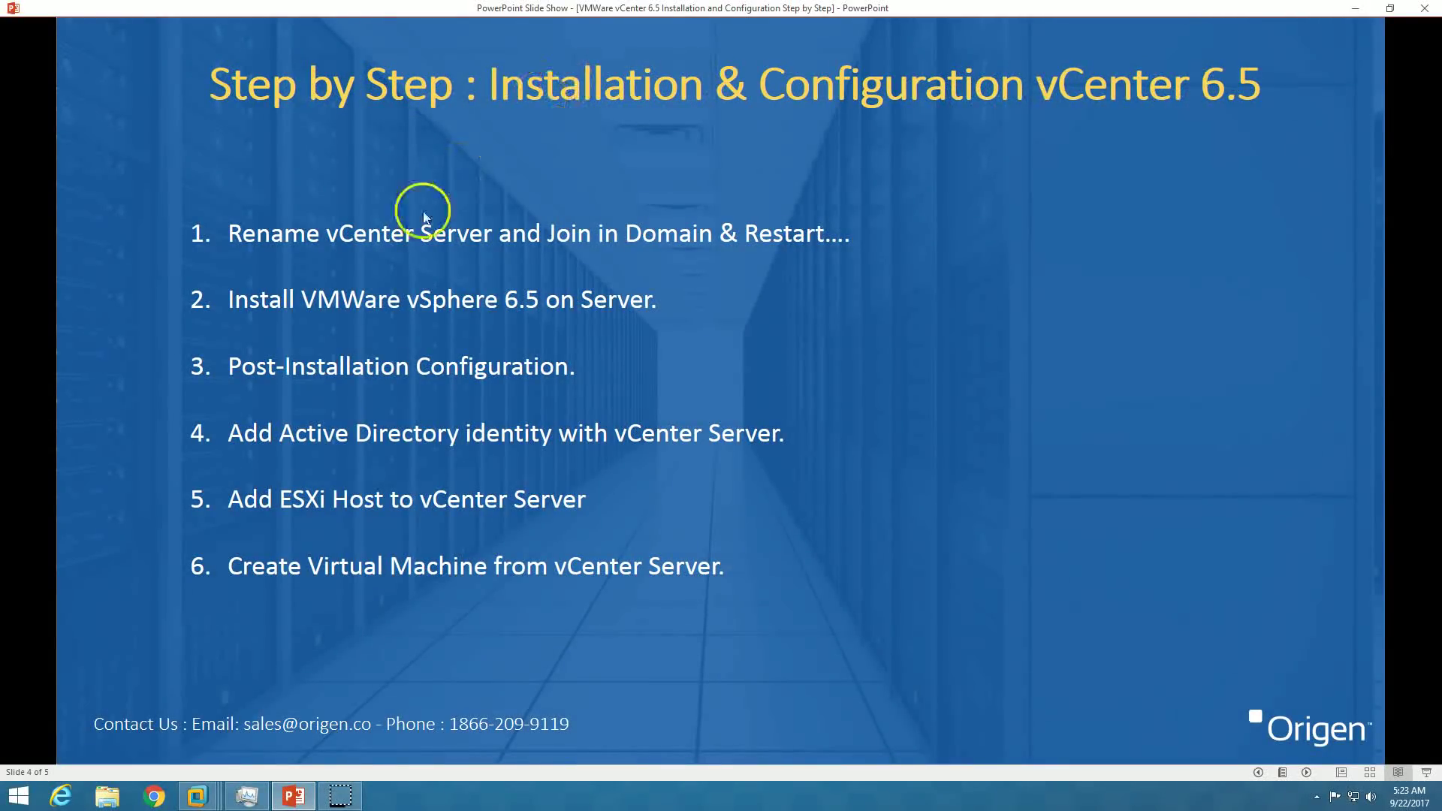
click(1311, 773)
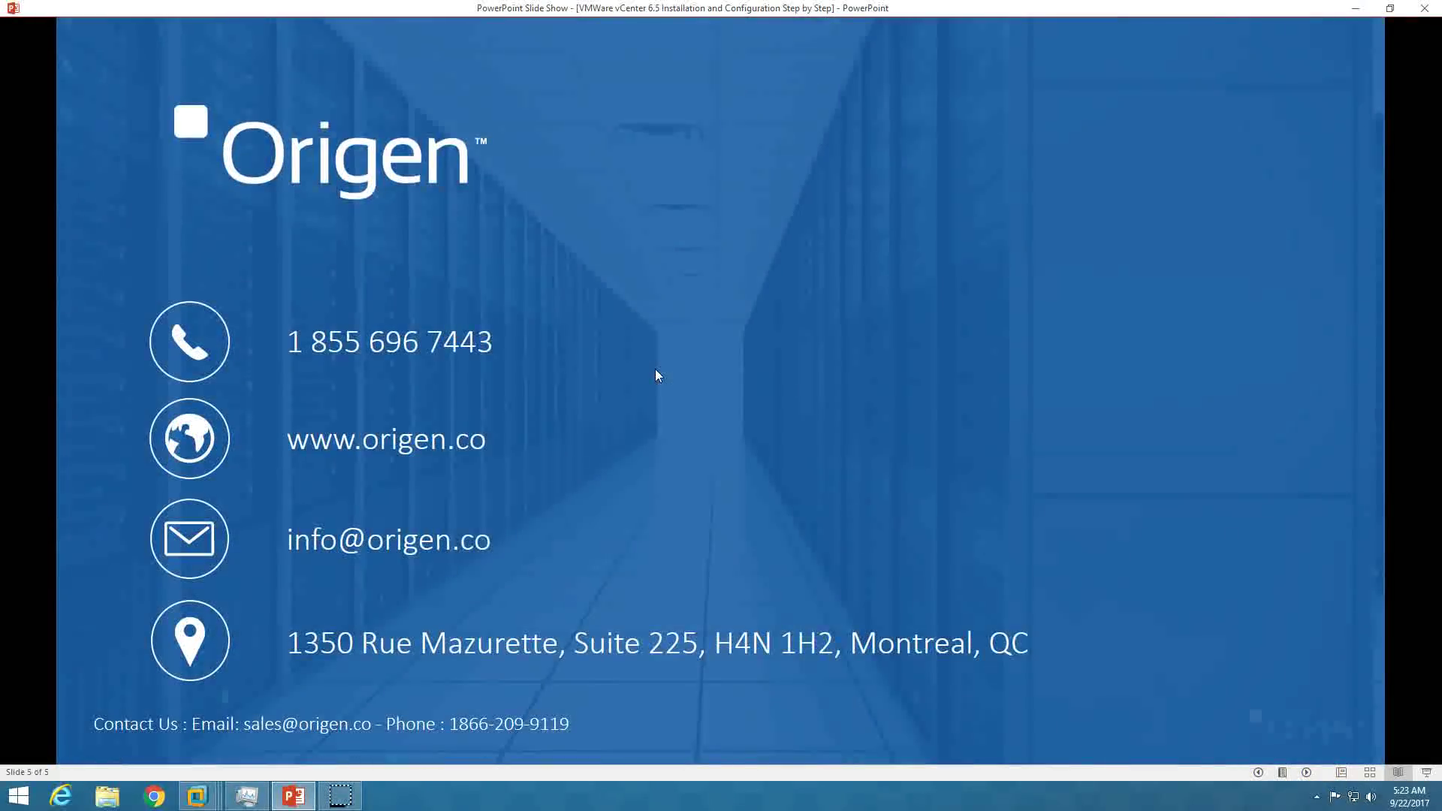